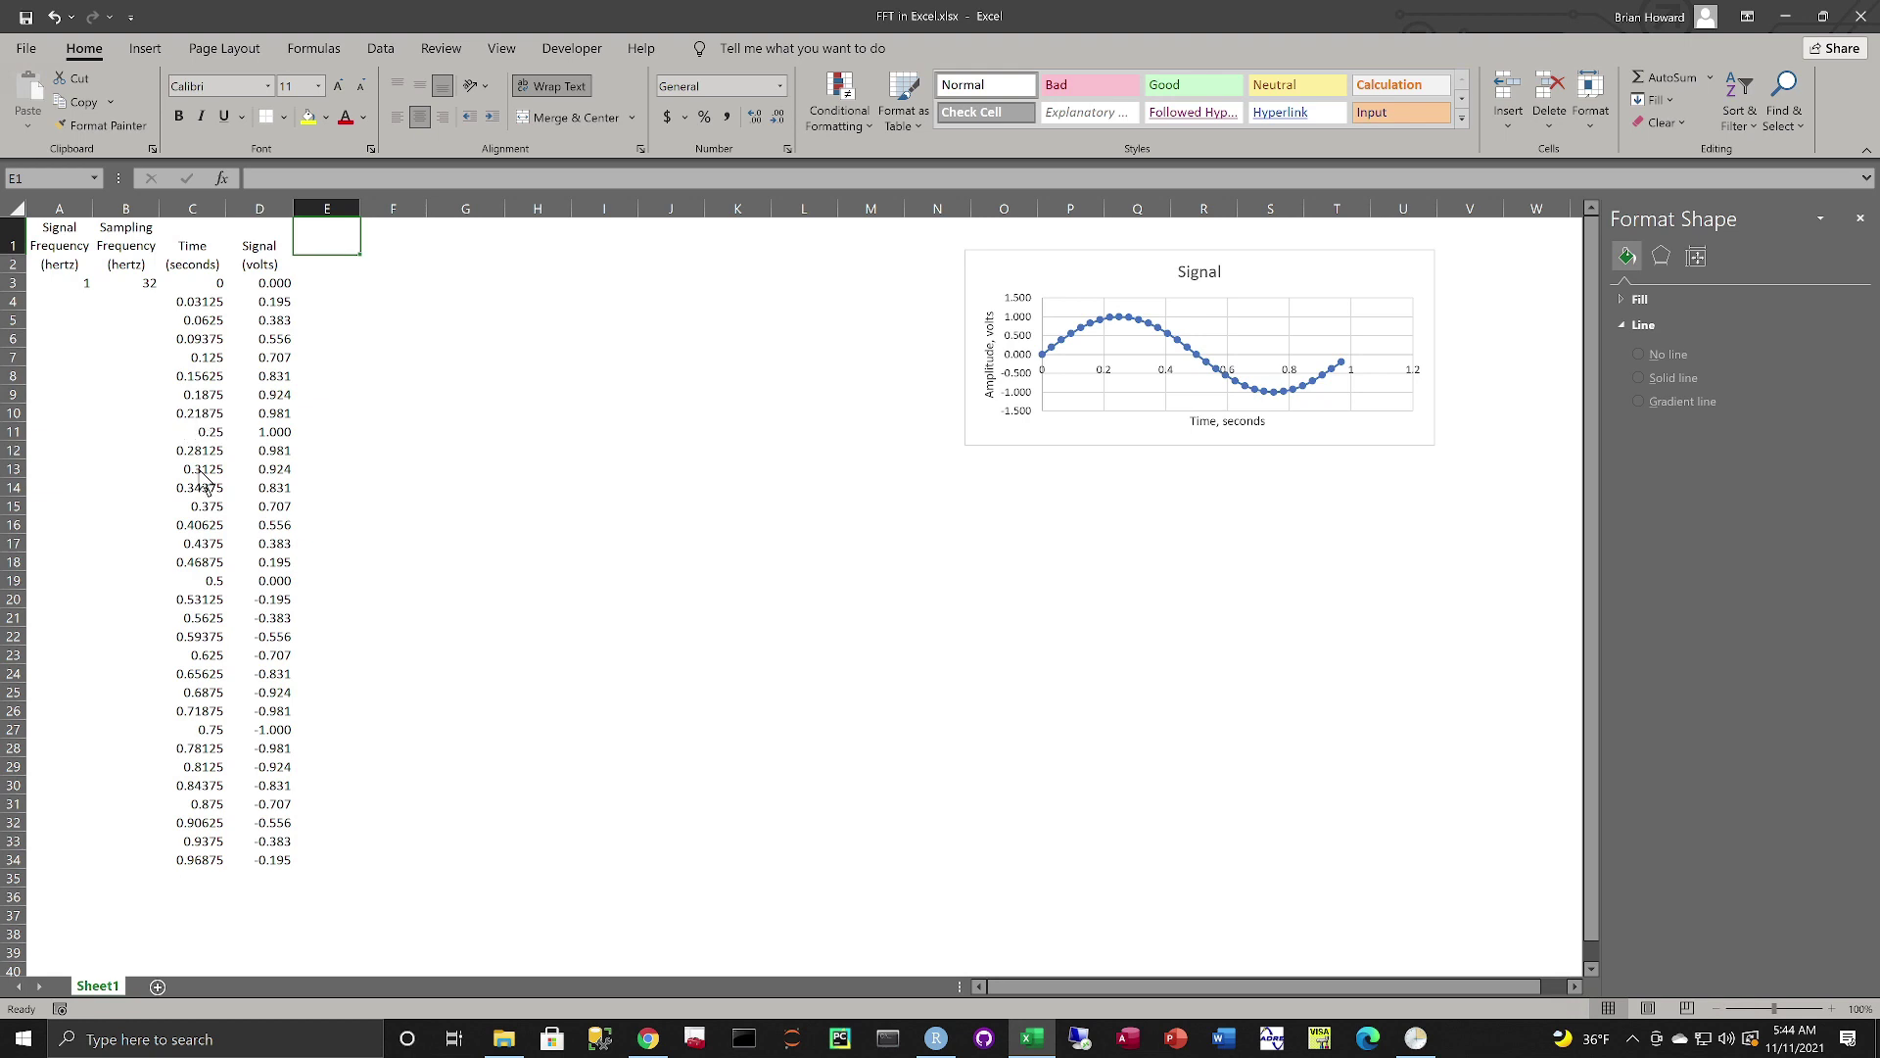
- Review the signal frequency, the sampling frequency of 32, and the time and signal values
left_click(145, 286)
left_click(57, 286)
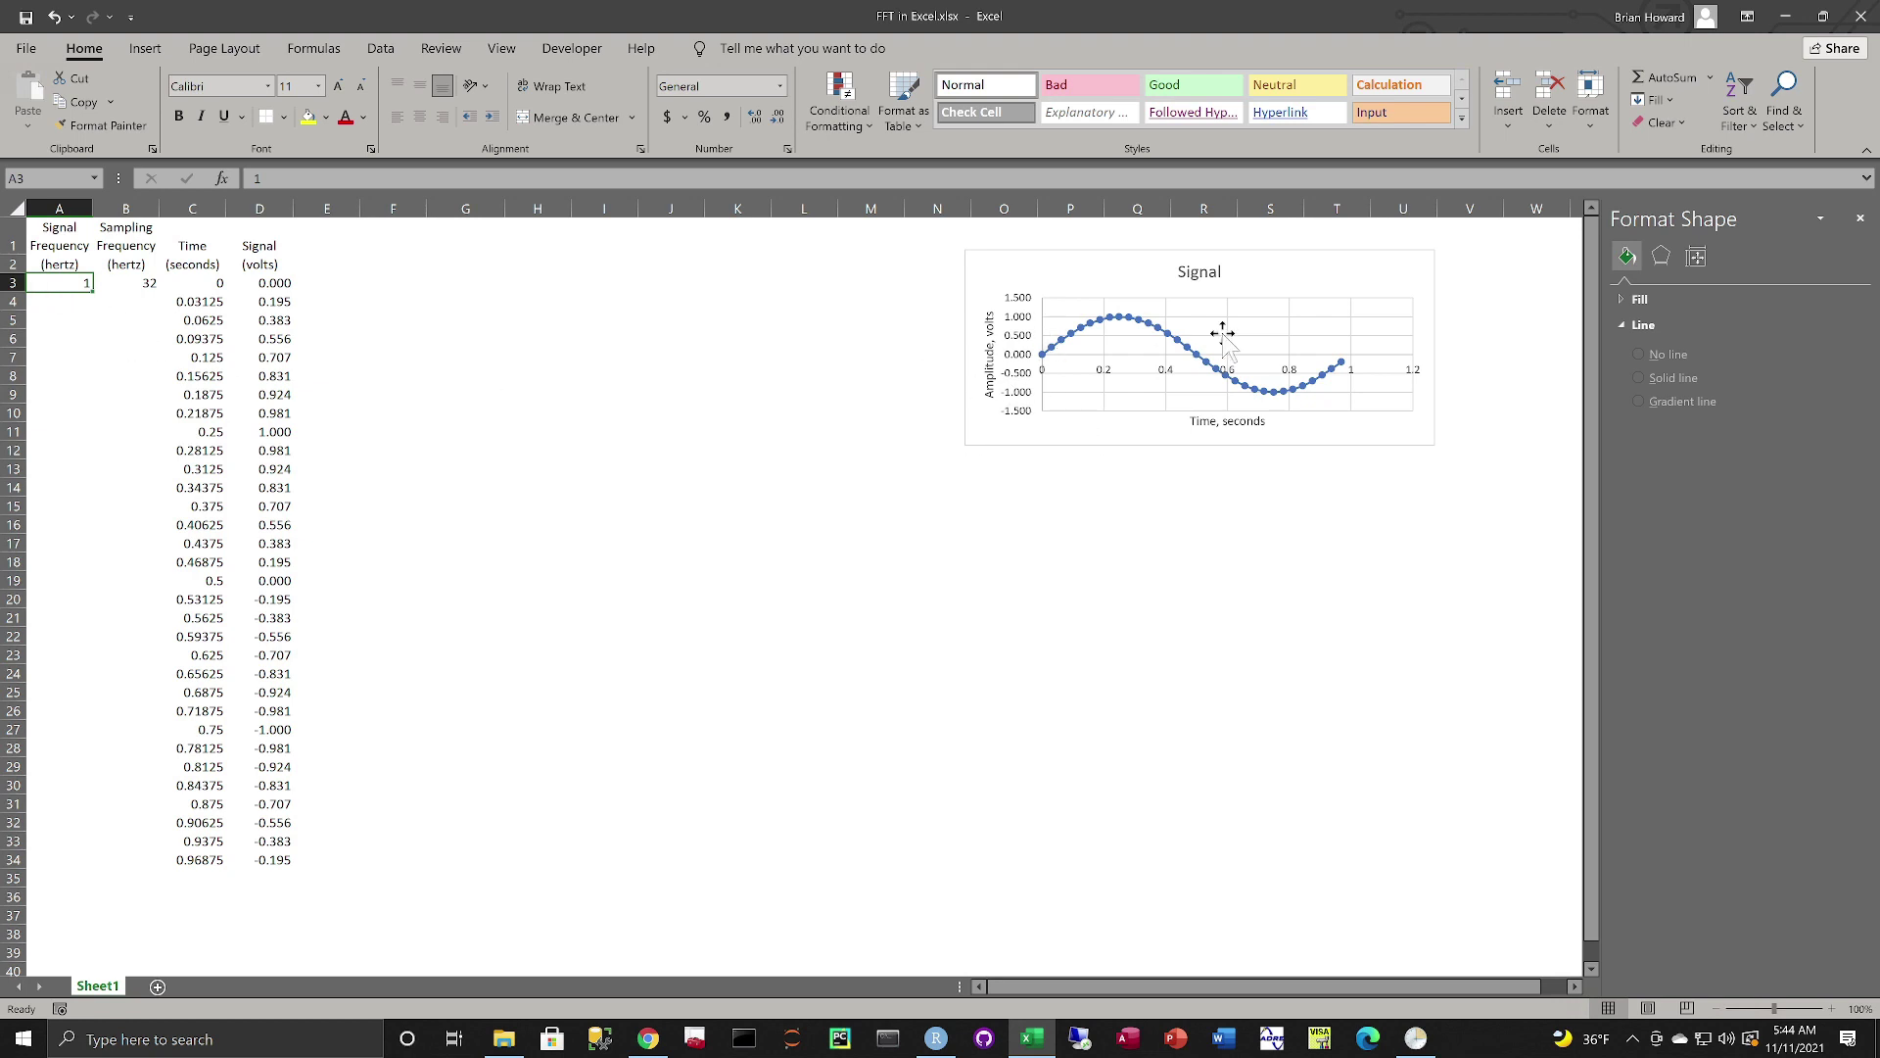
left_click(138, 283)
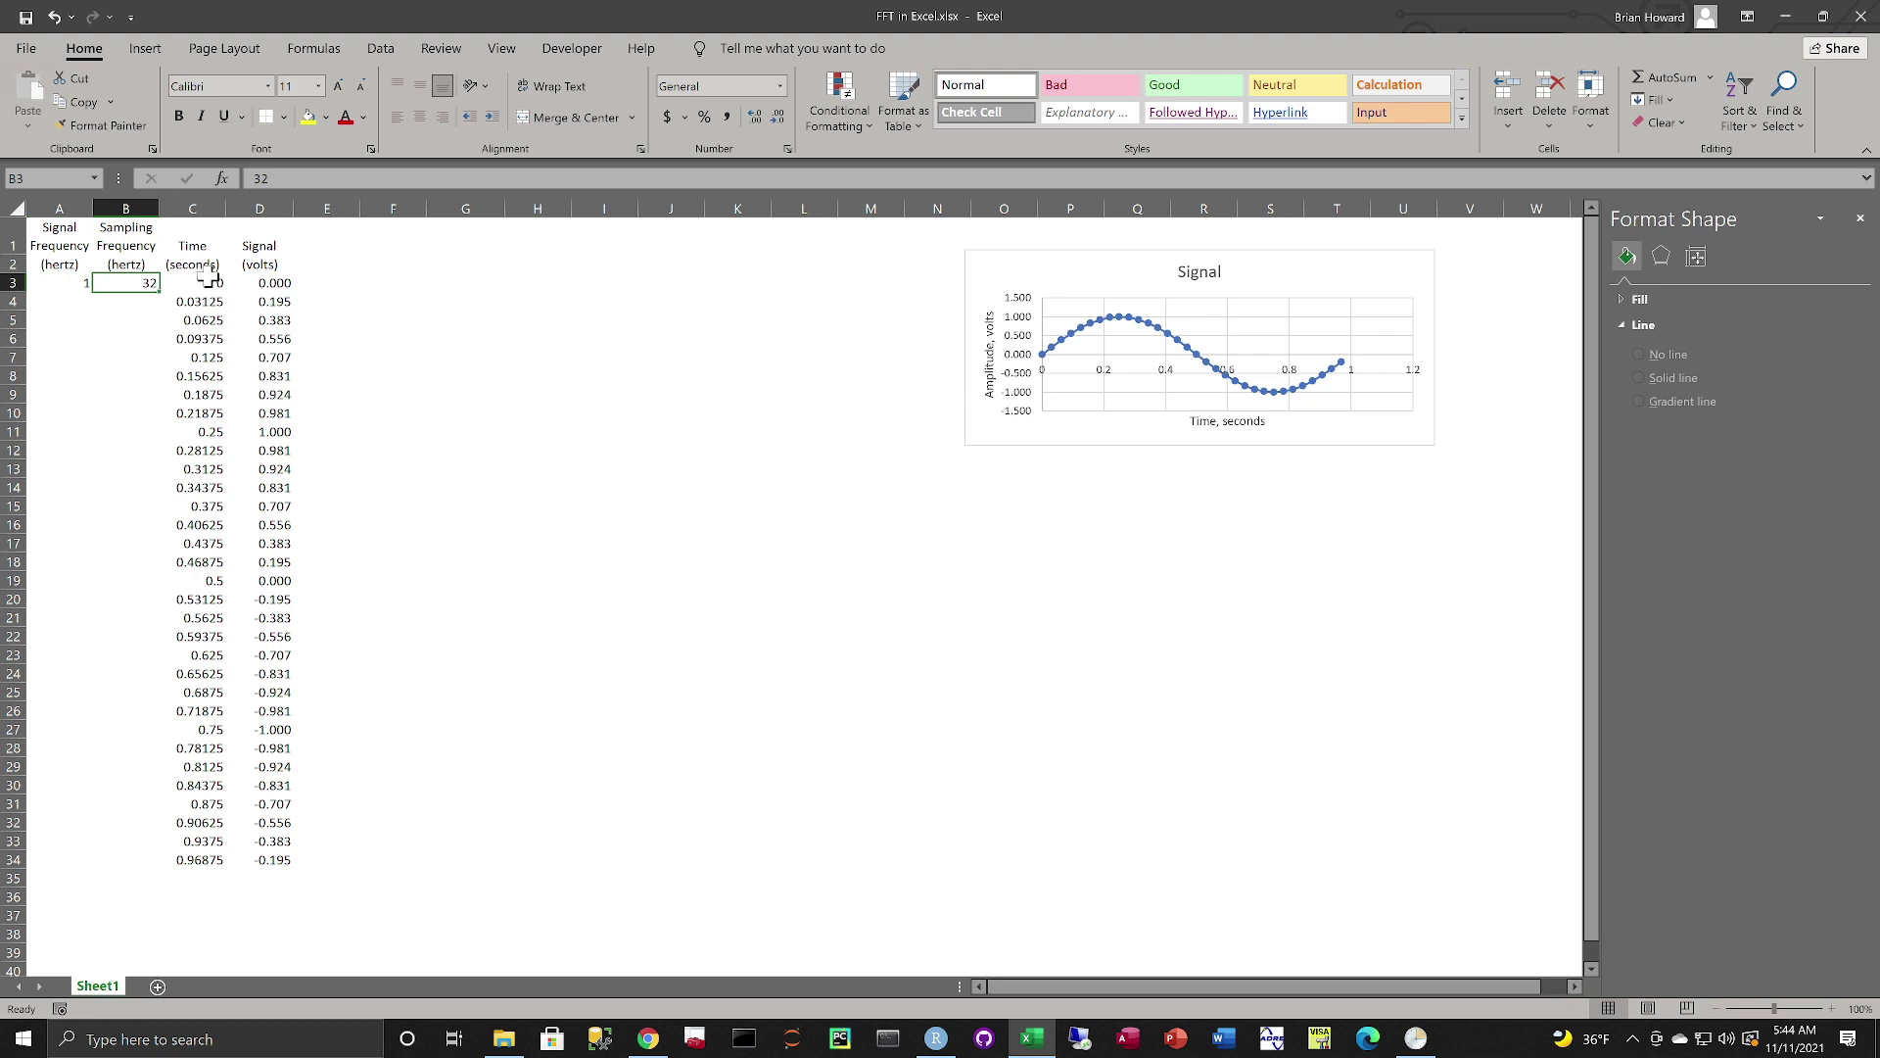
left_click_drag(208, 284, 234, 774)
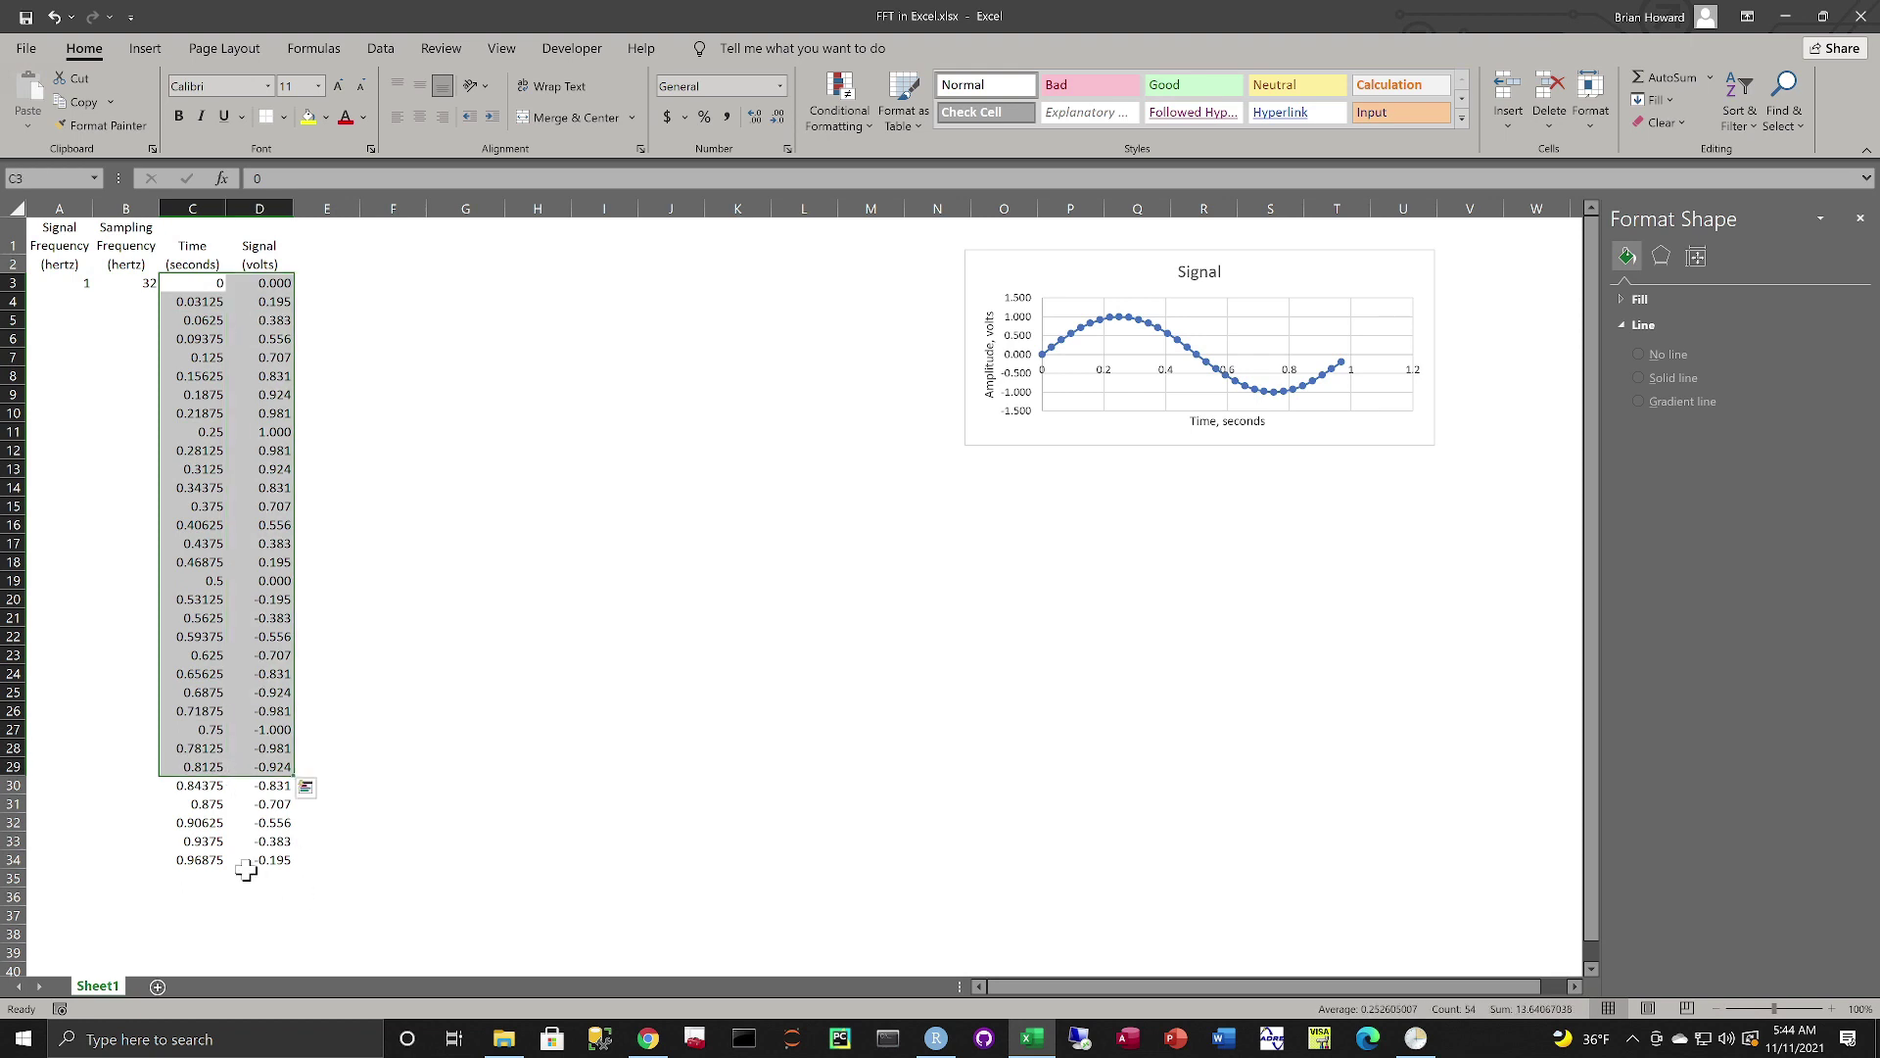
- Make sure the Analysis ToolPak add-in is enabled in Excel Options
left_click(315, 243)
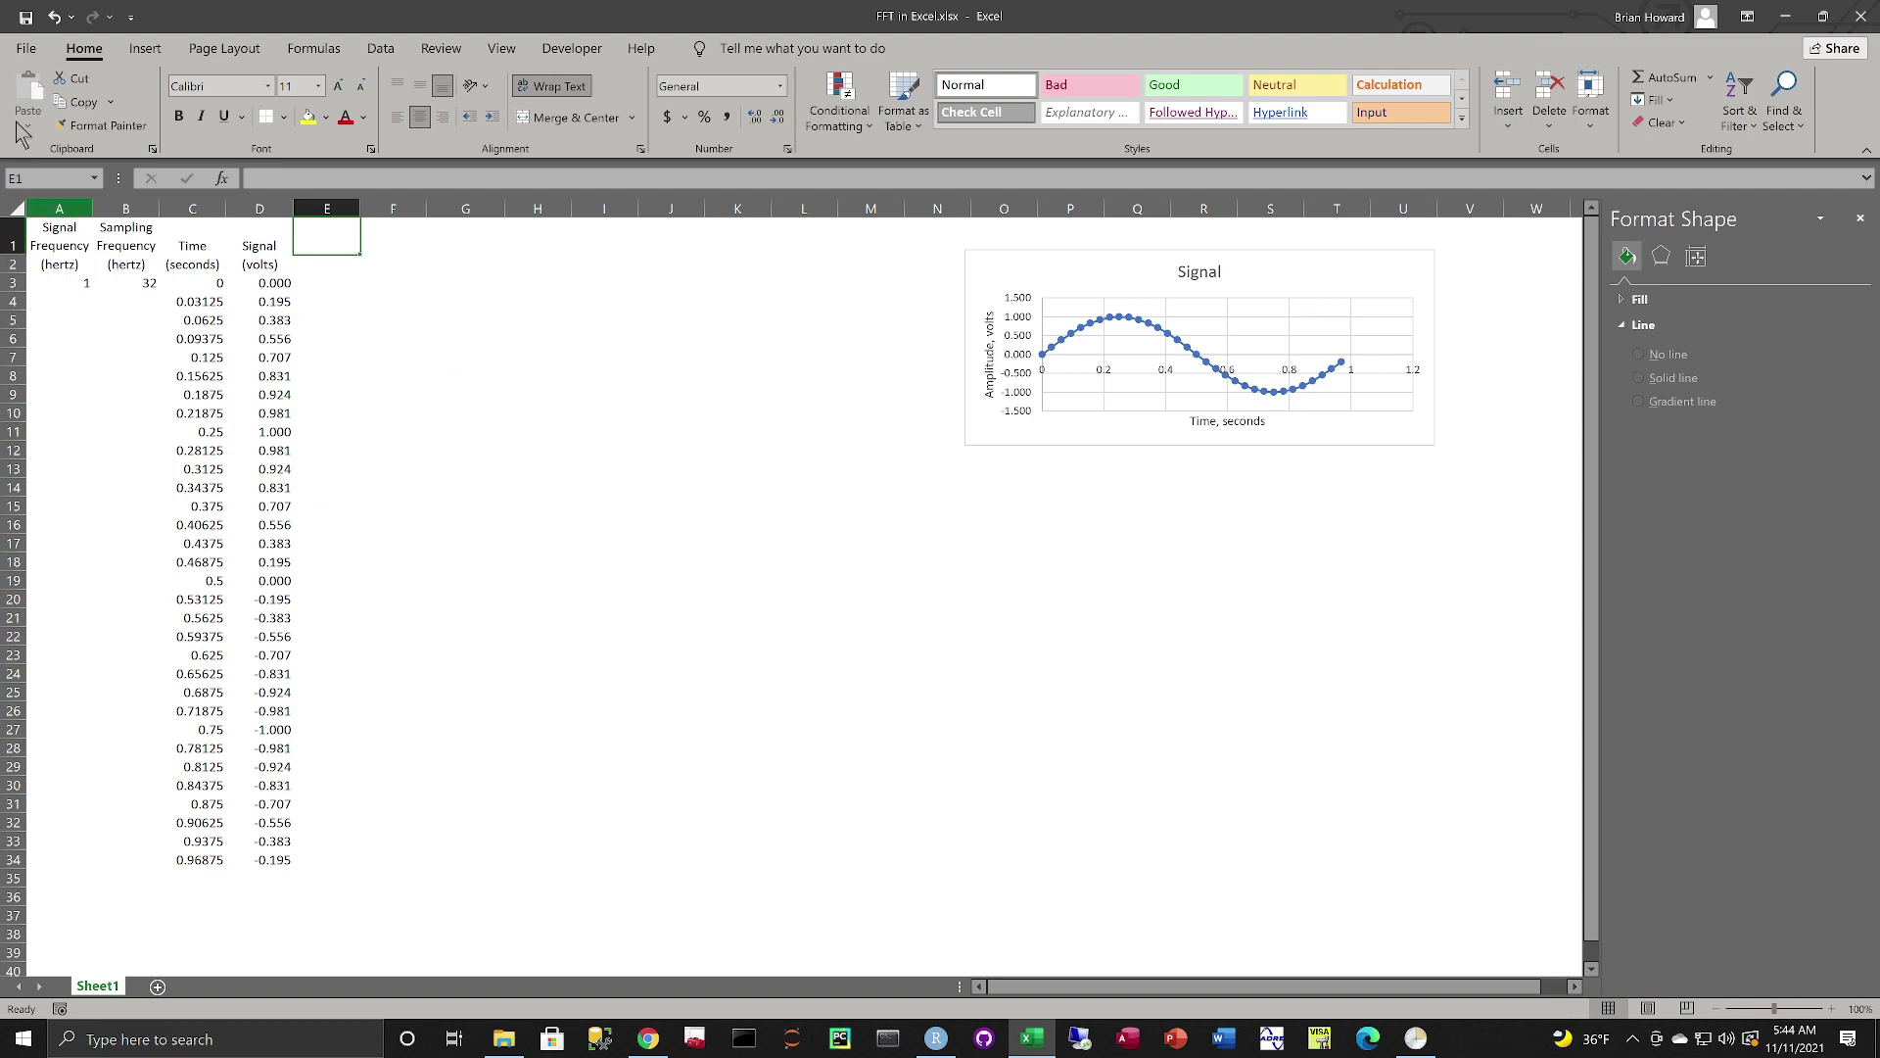
left_click(26, 49)
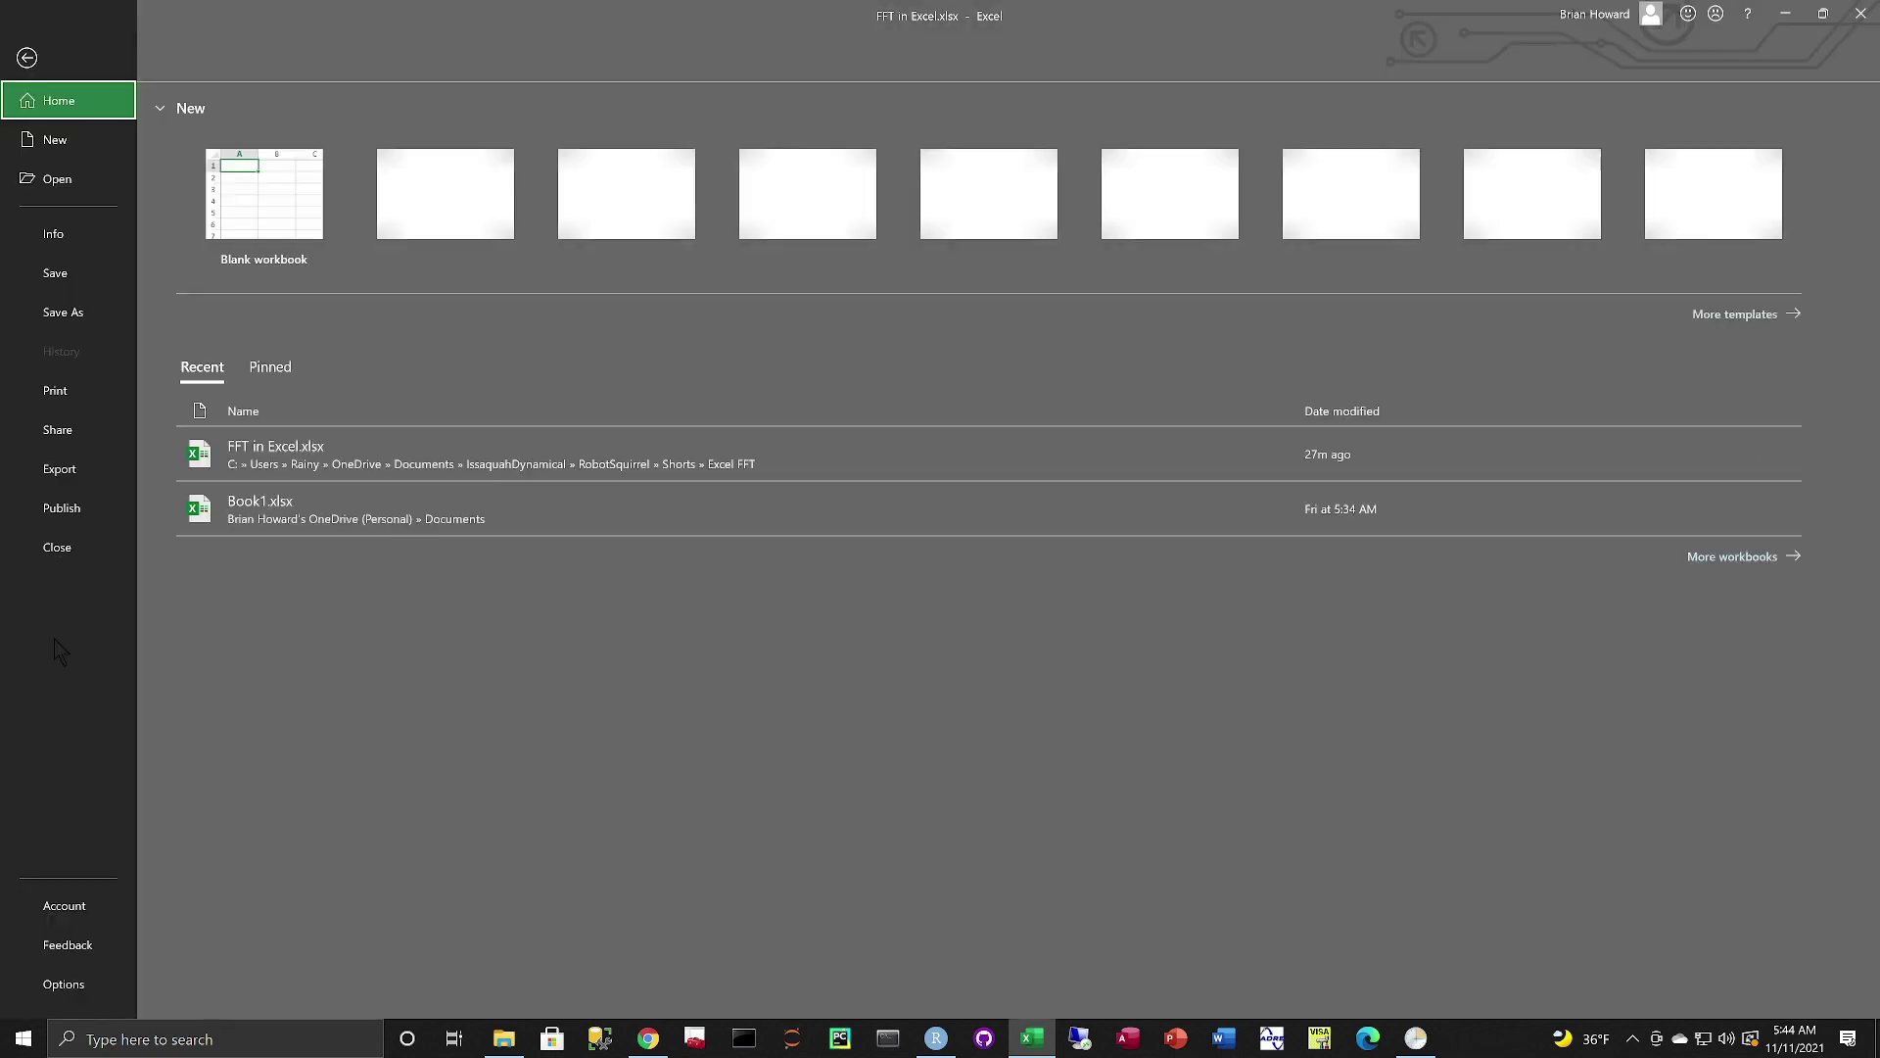
left_click(98, 981)
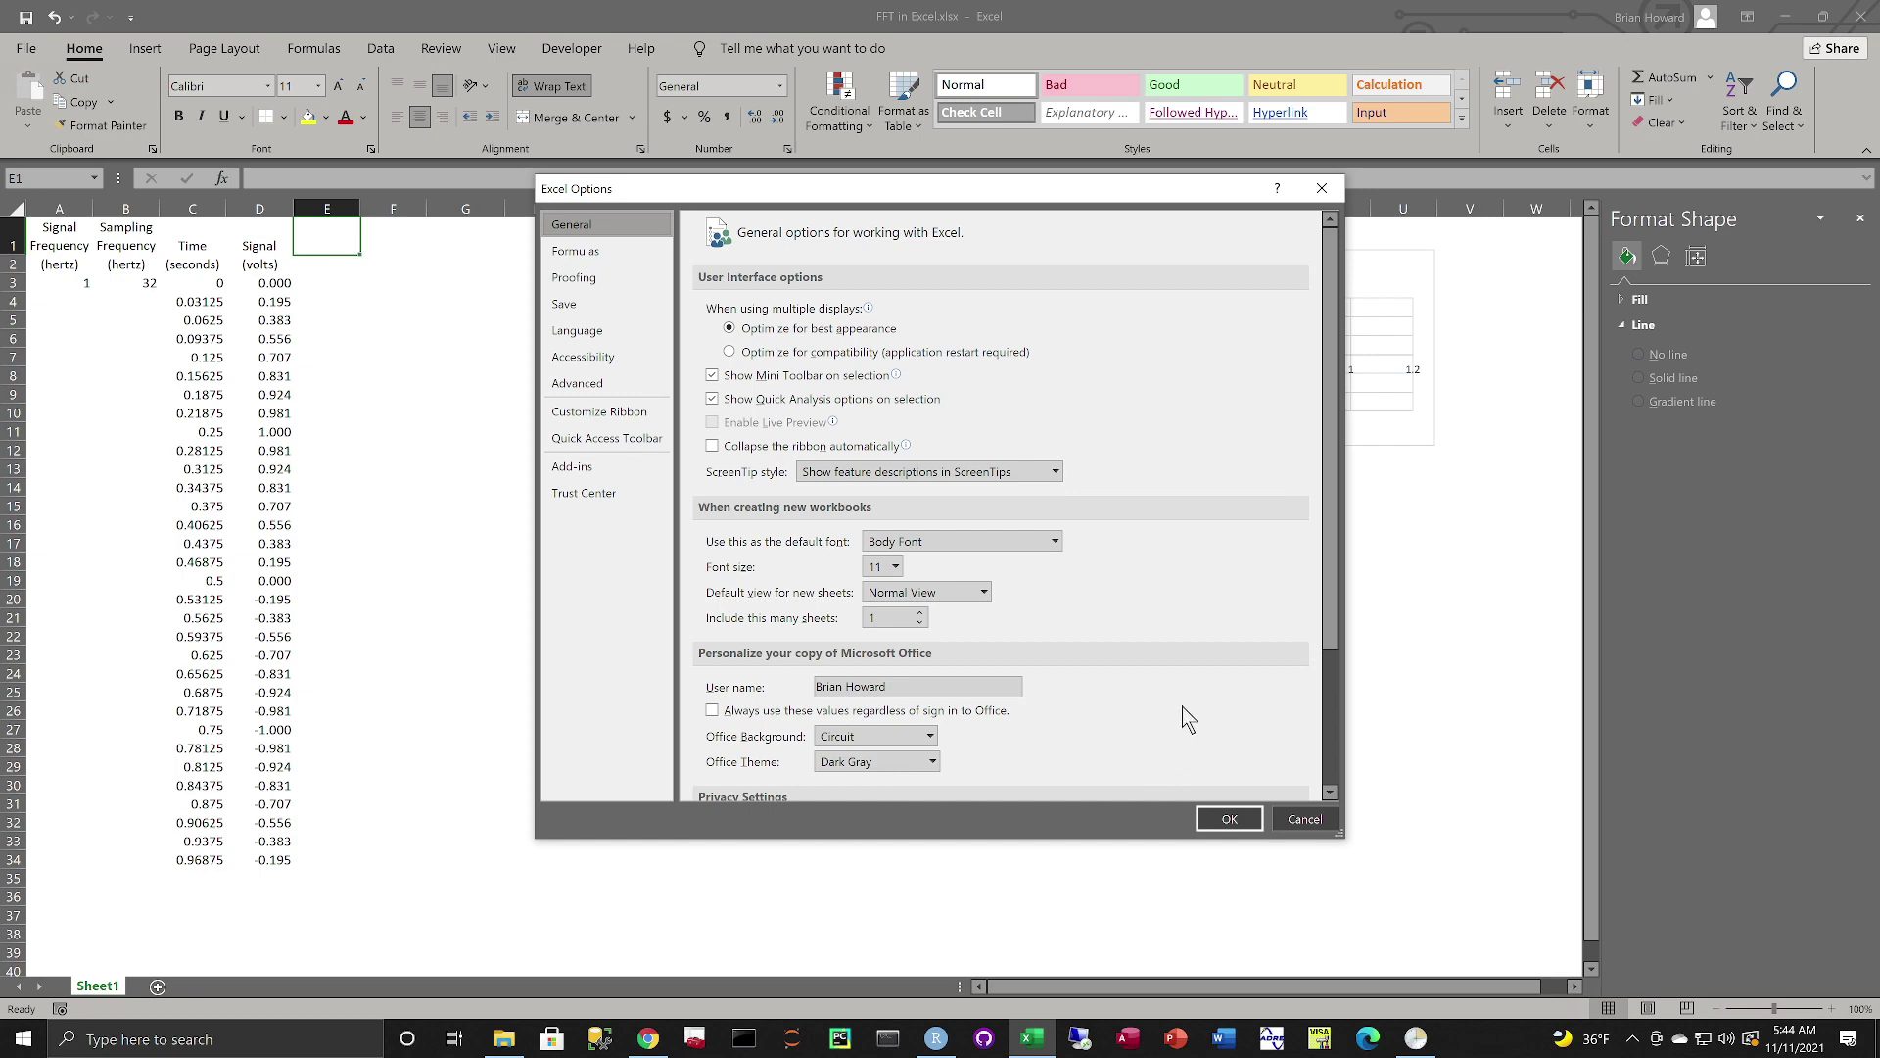
scroll(745, 578, "down", 3)
left_click(572, 466)
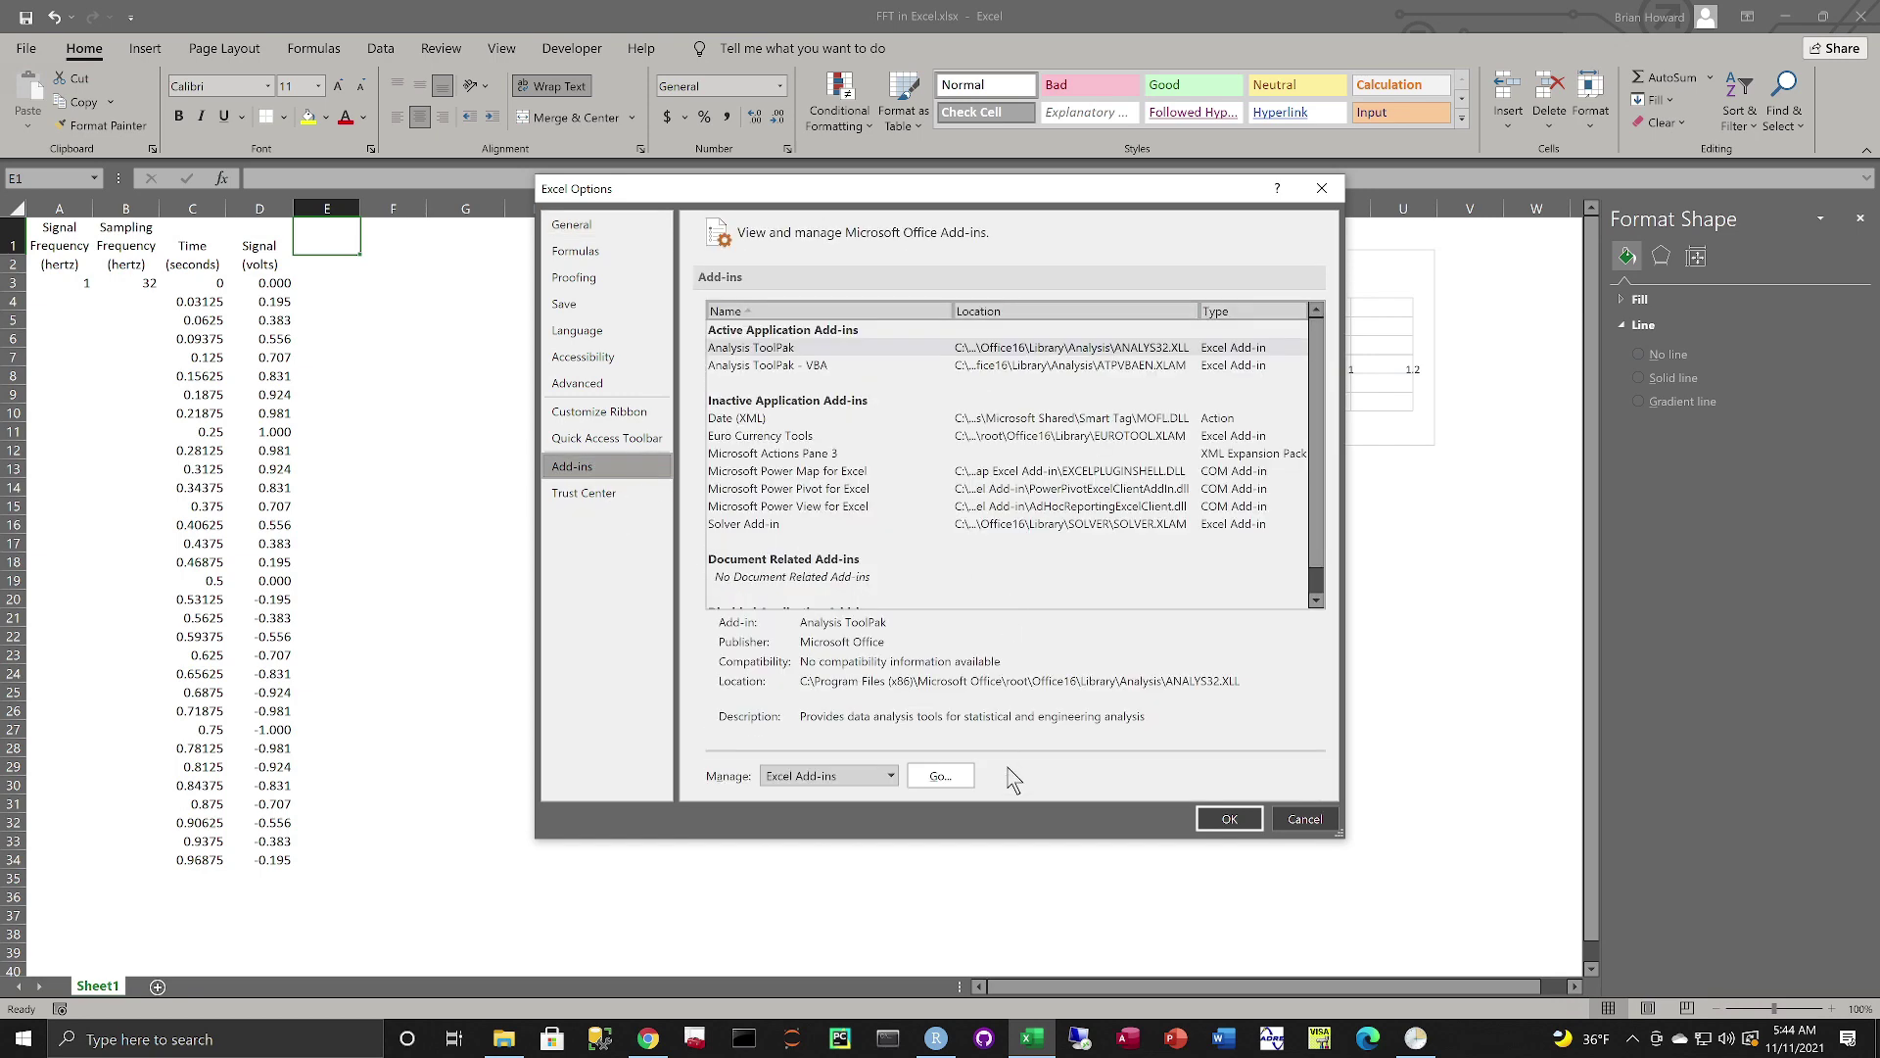
left_click(970, 781)
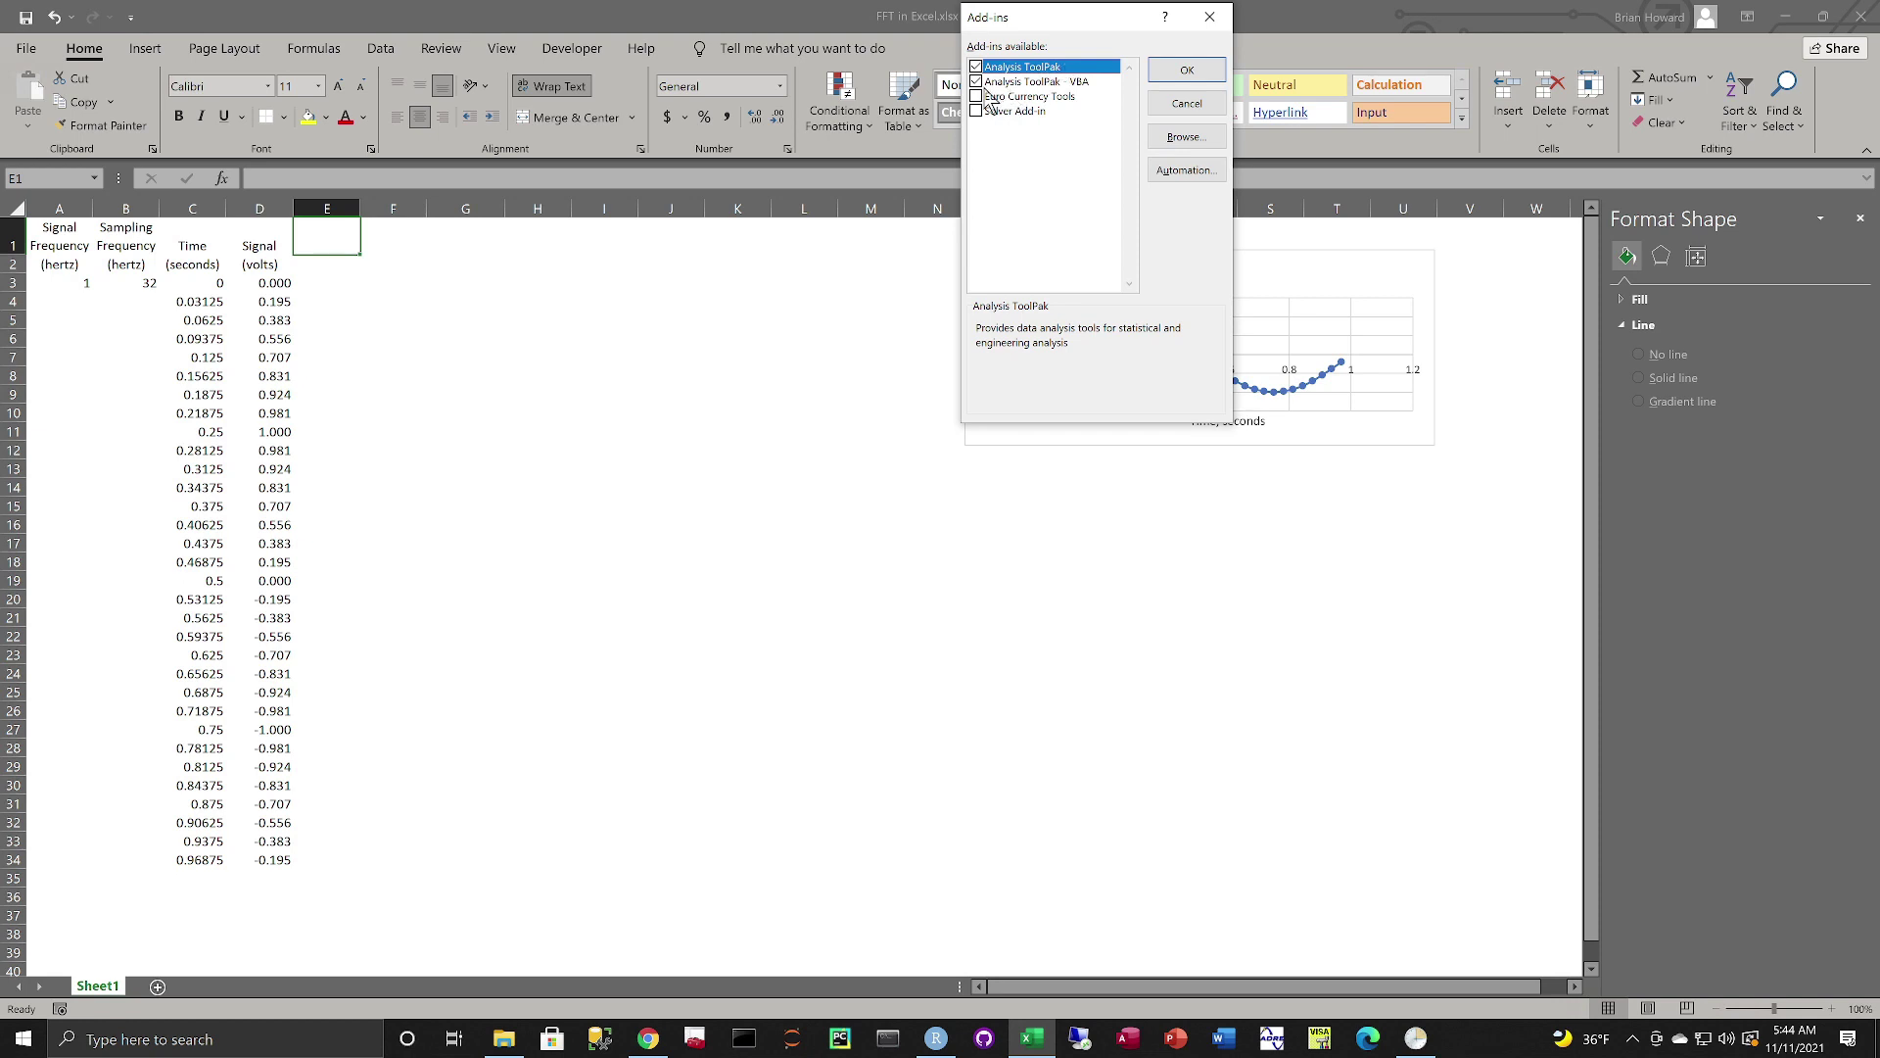
left_click(1180, 82)
left_click(1180, 82)
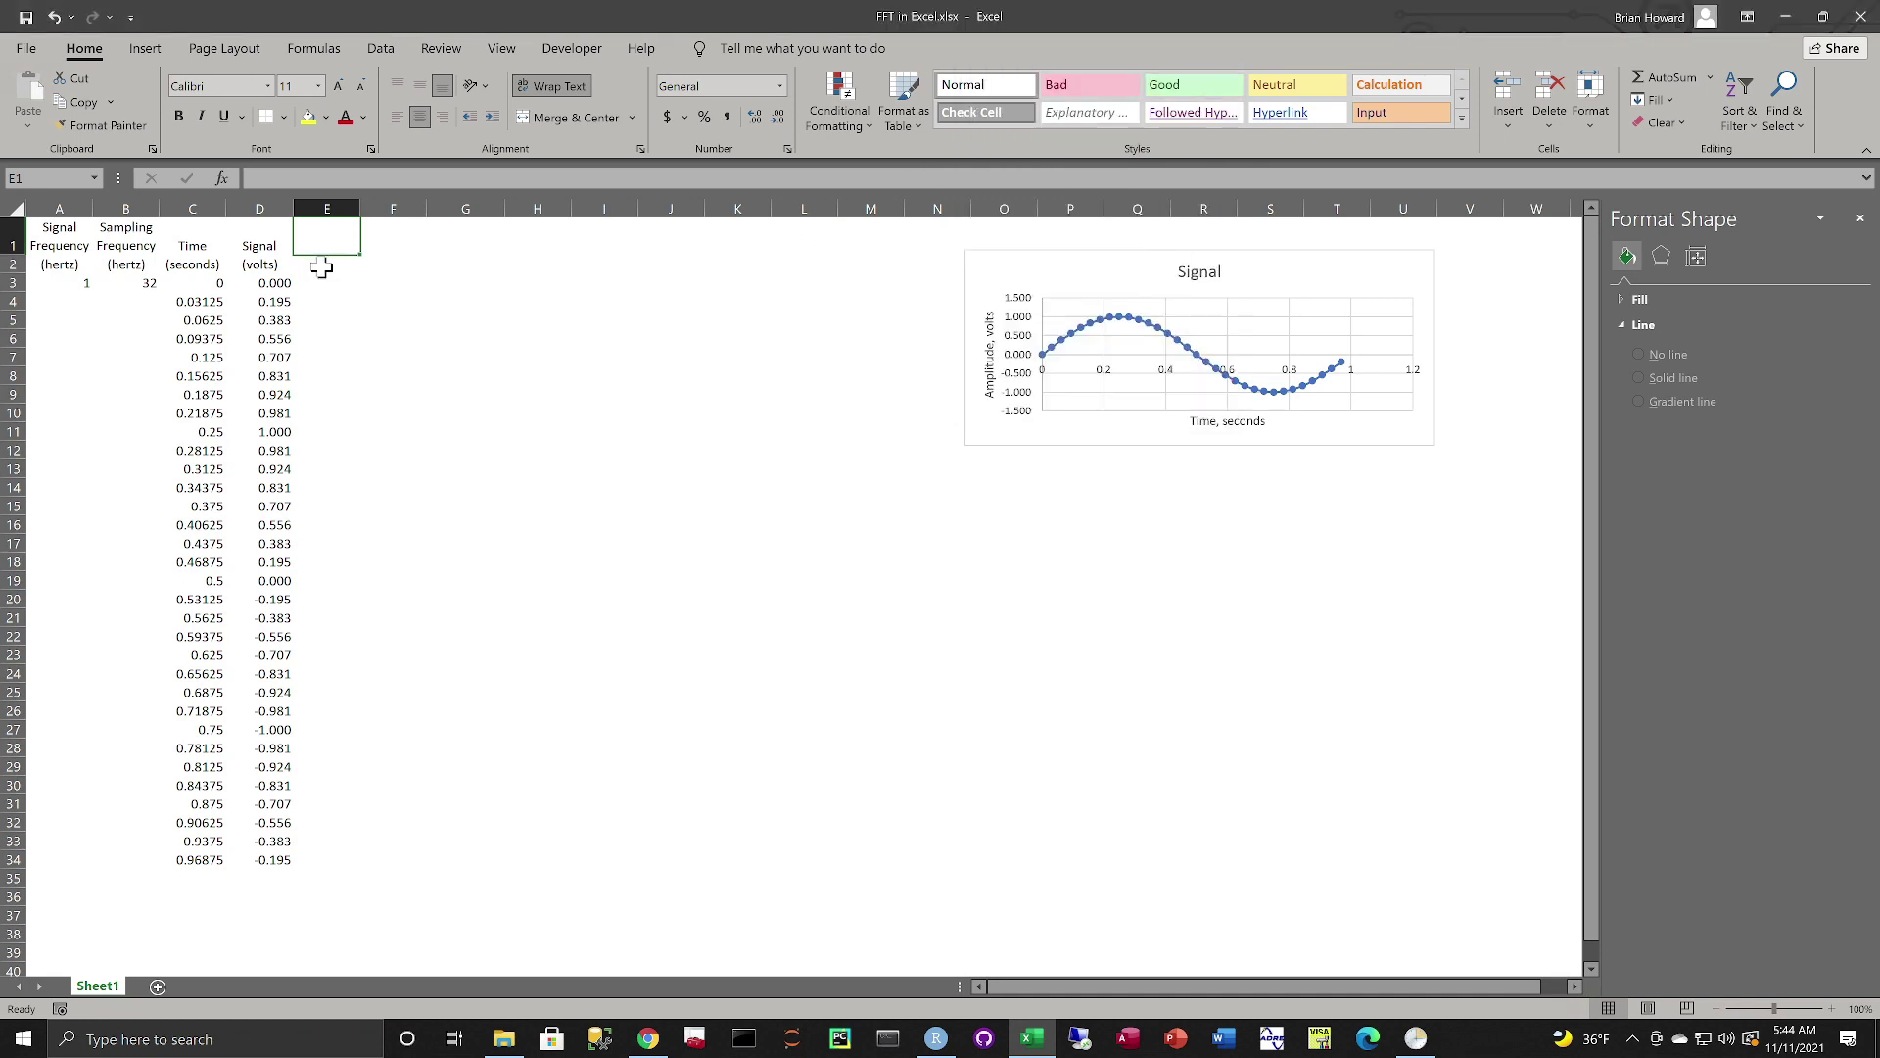
- Enter the heading Complex with unit label (volts) in E1:E2
type("Compl")
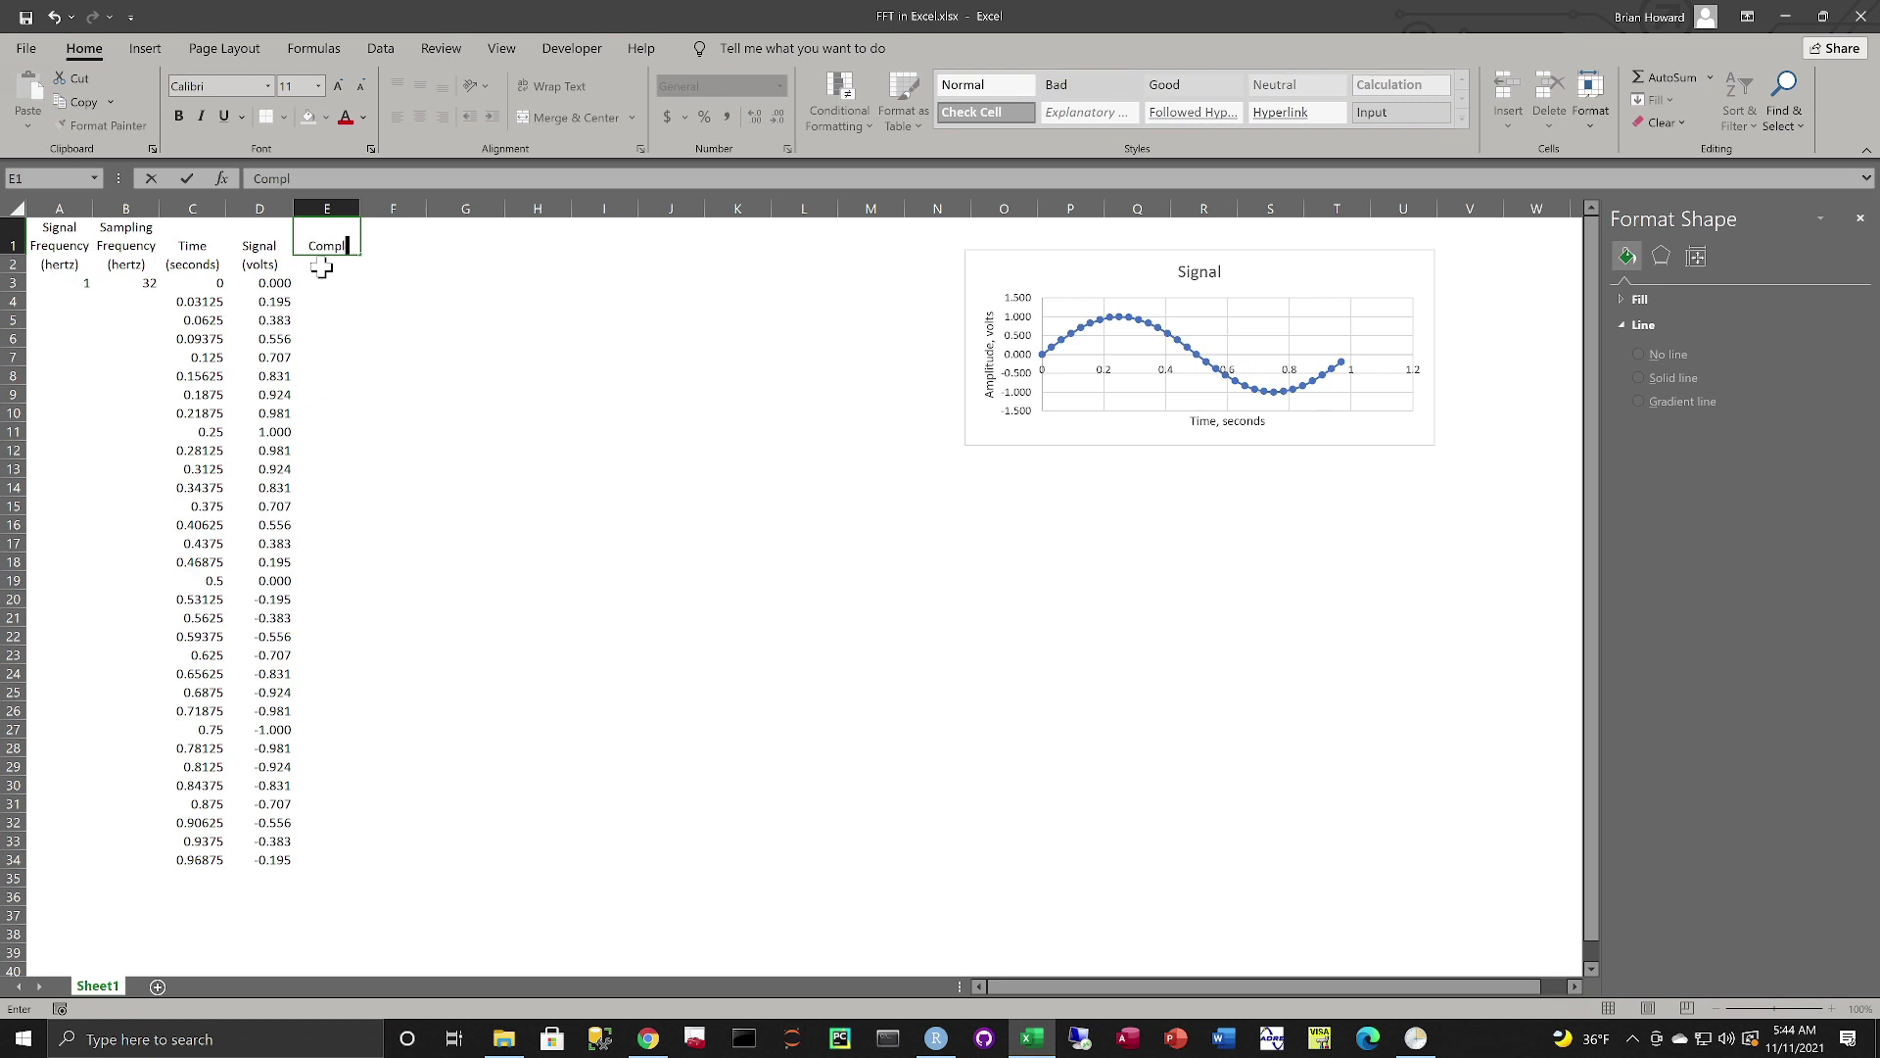
type("ex")
key("Return")
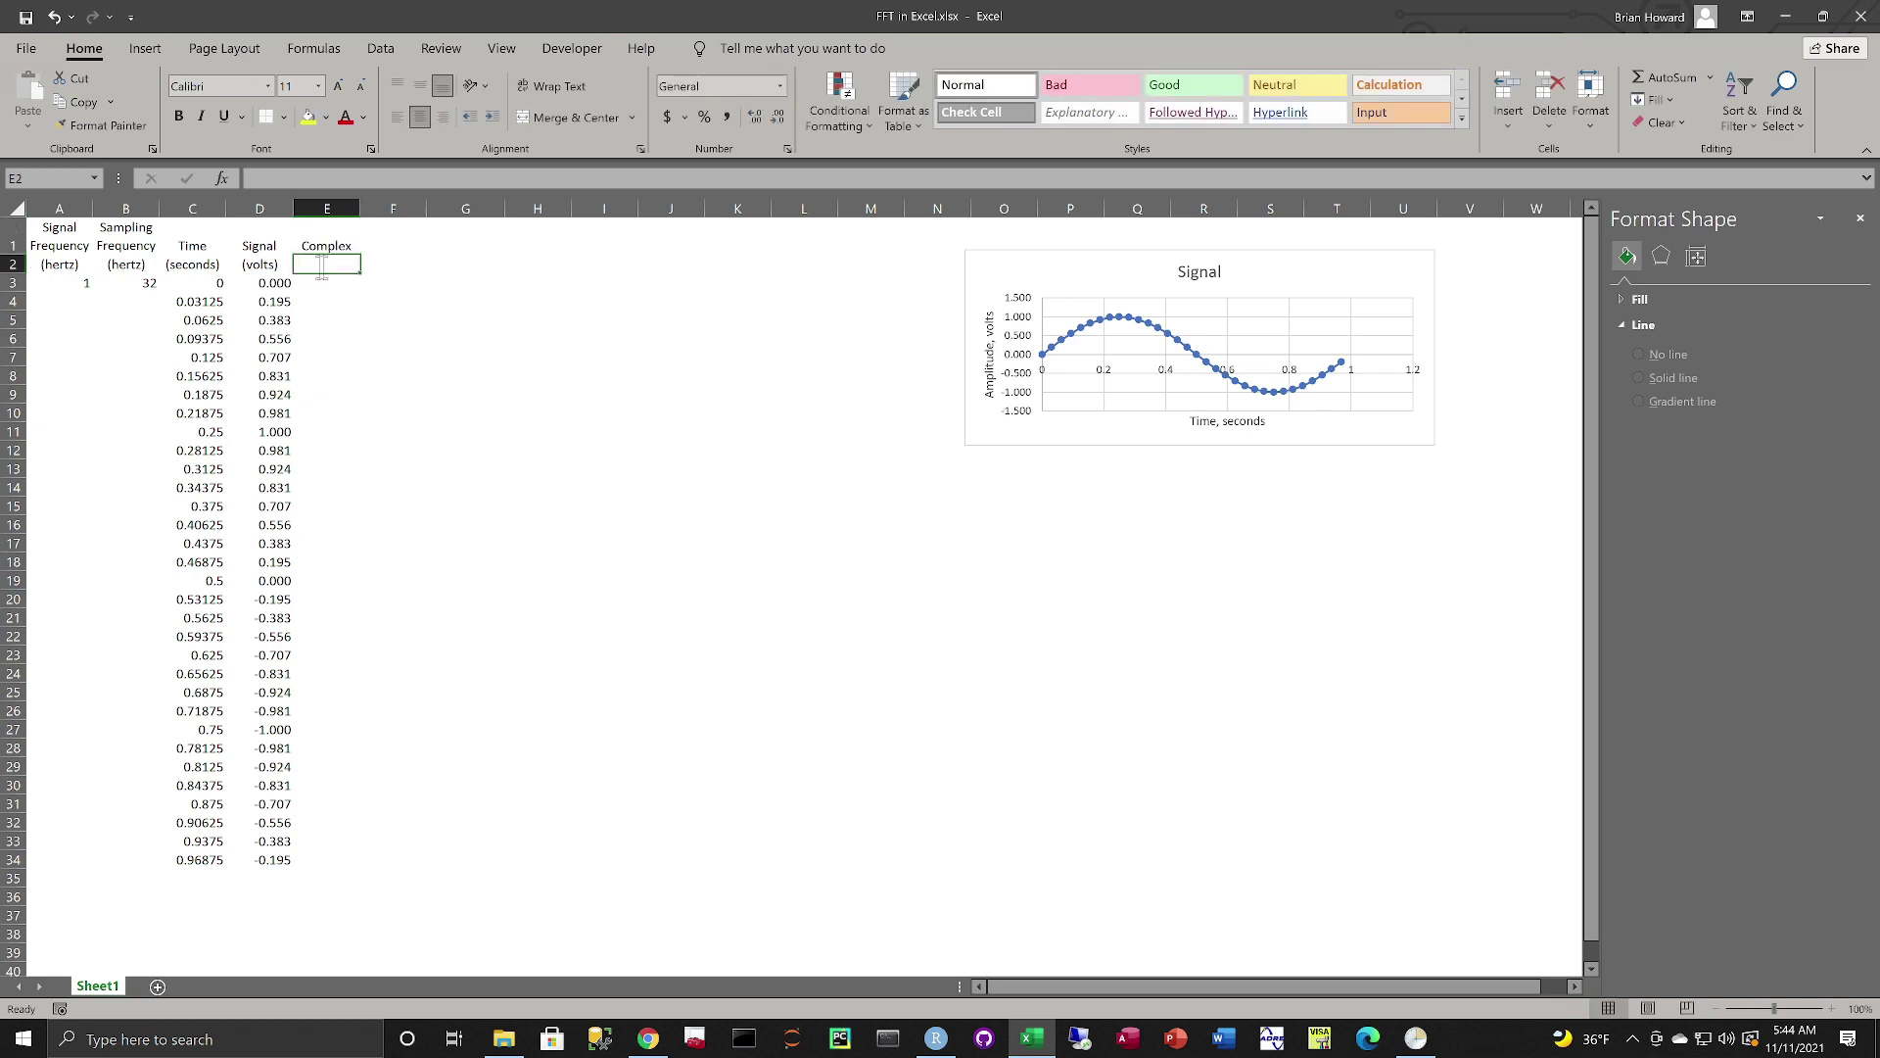
type("(volts)")
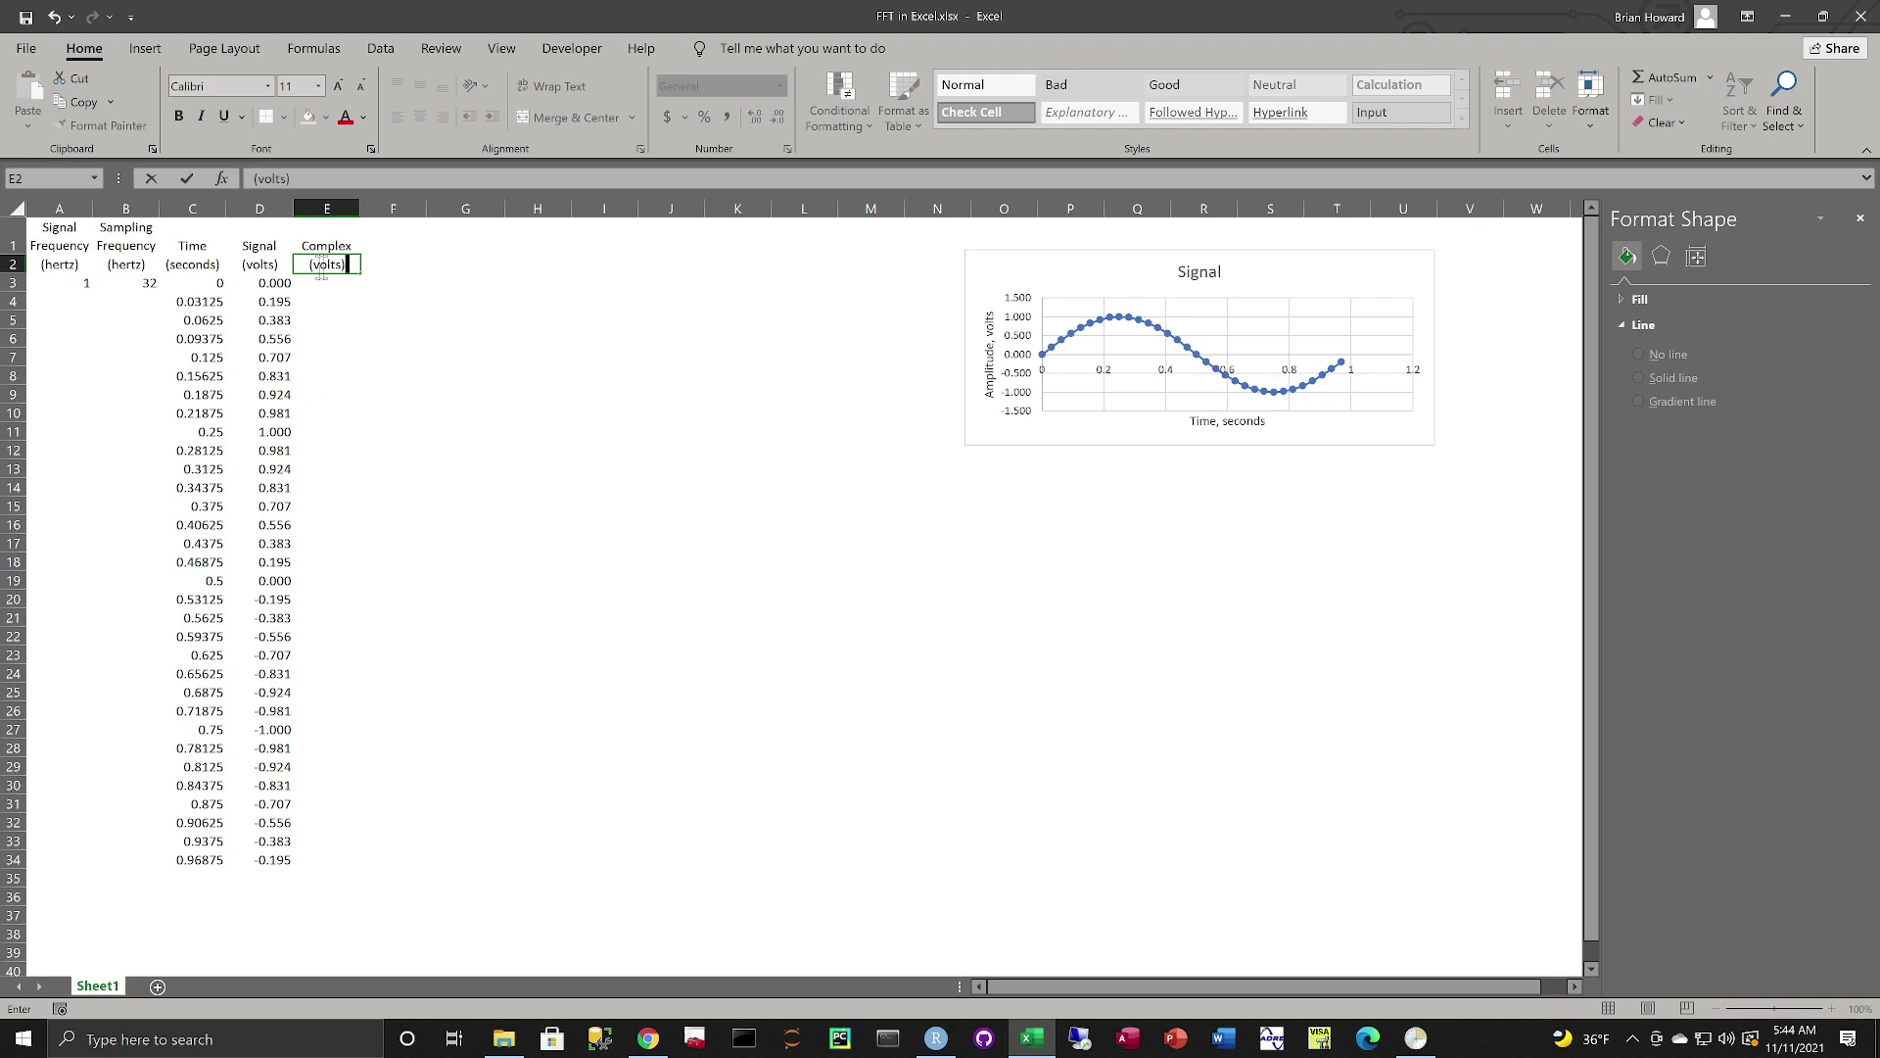
key("ctrl+Return")
key("Down")
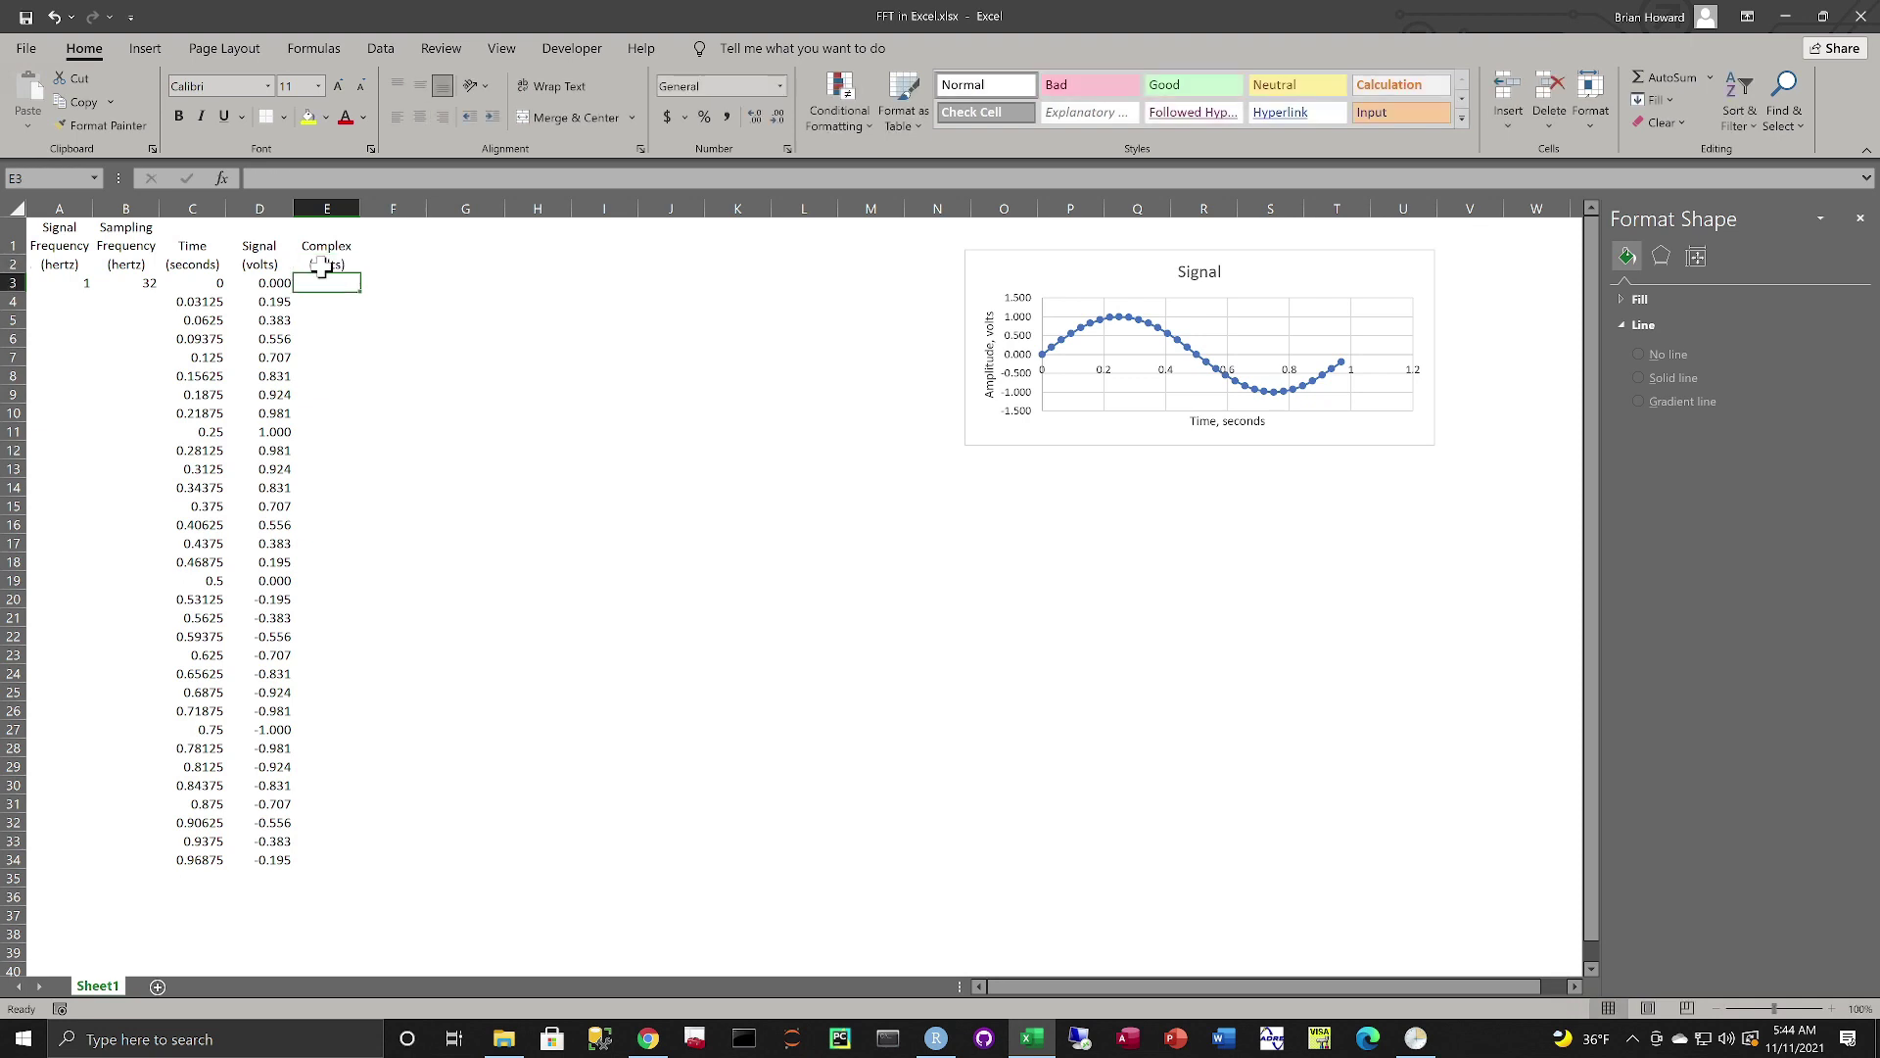
- Run Fourier Analysis on input D3:D34 with output to E3:E34
left_click(382, 51)
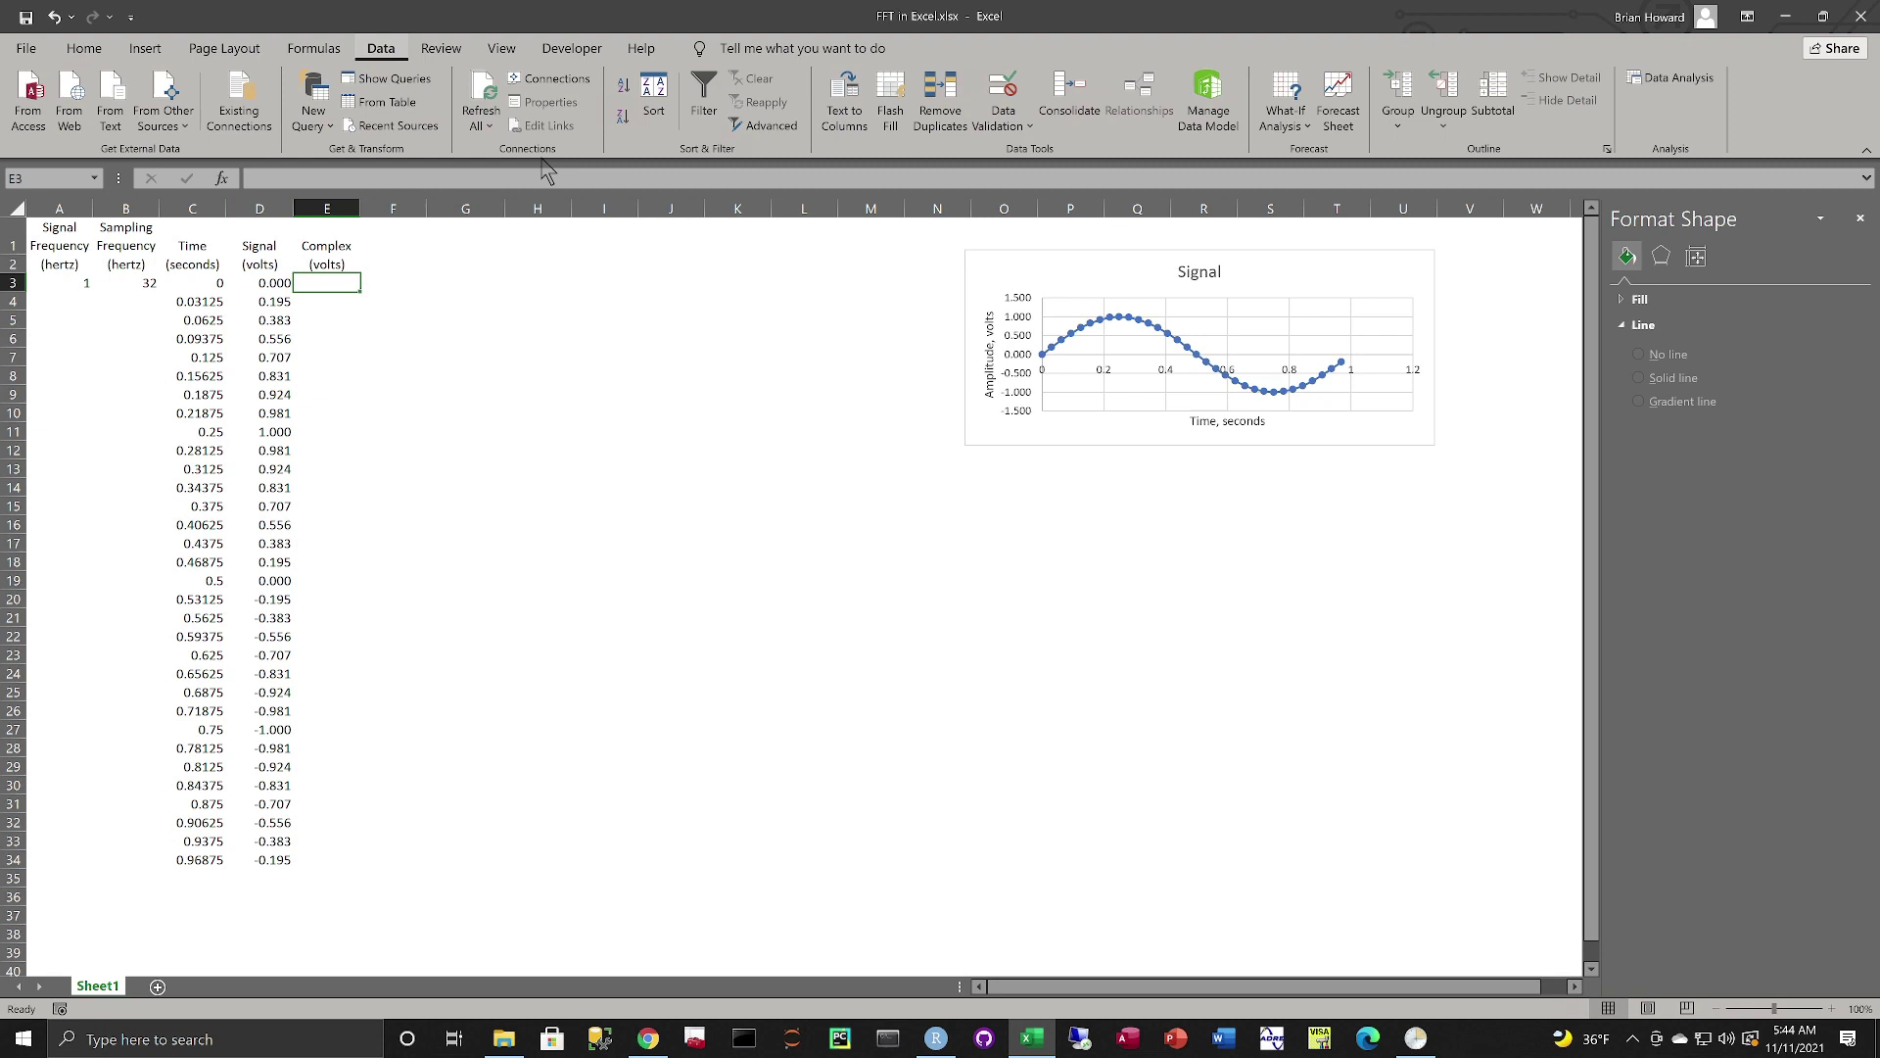
left_click(1671, 78)
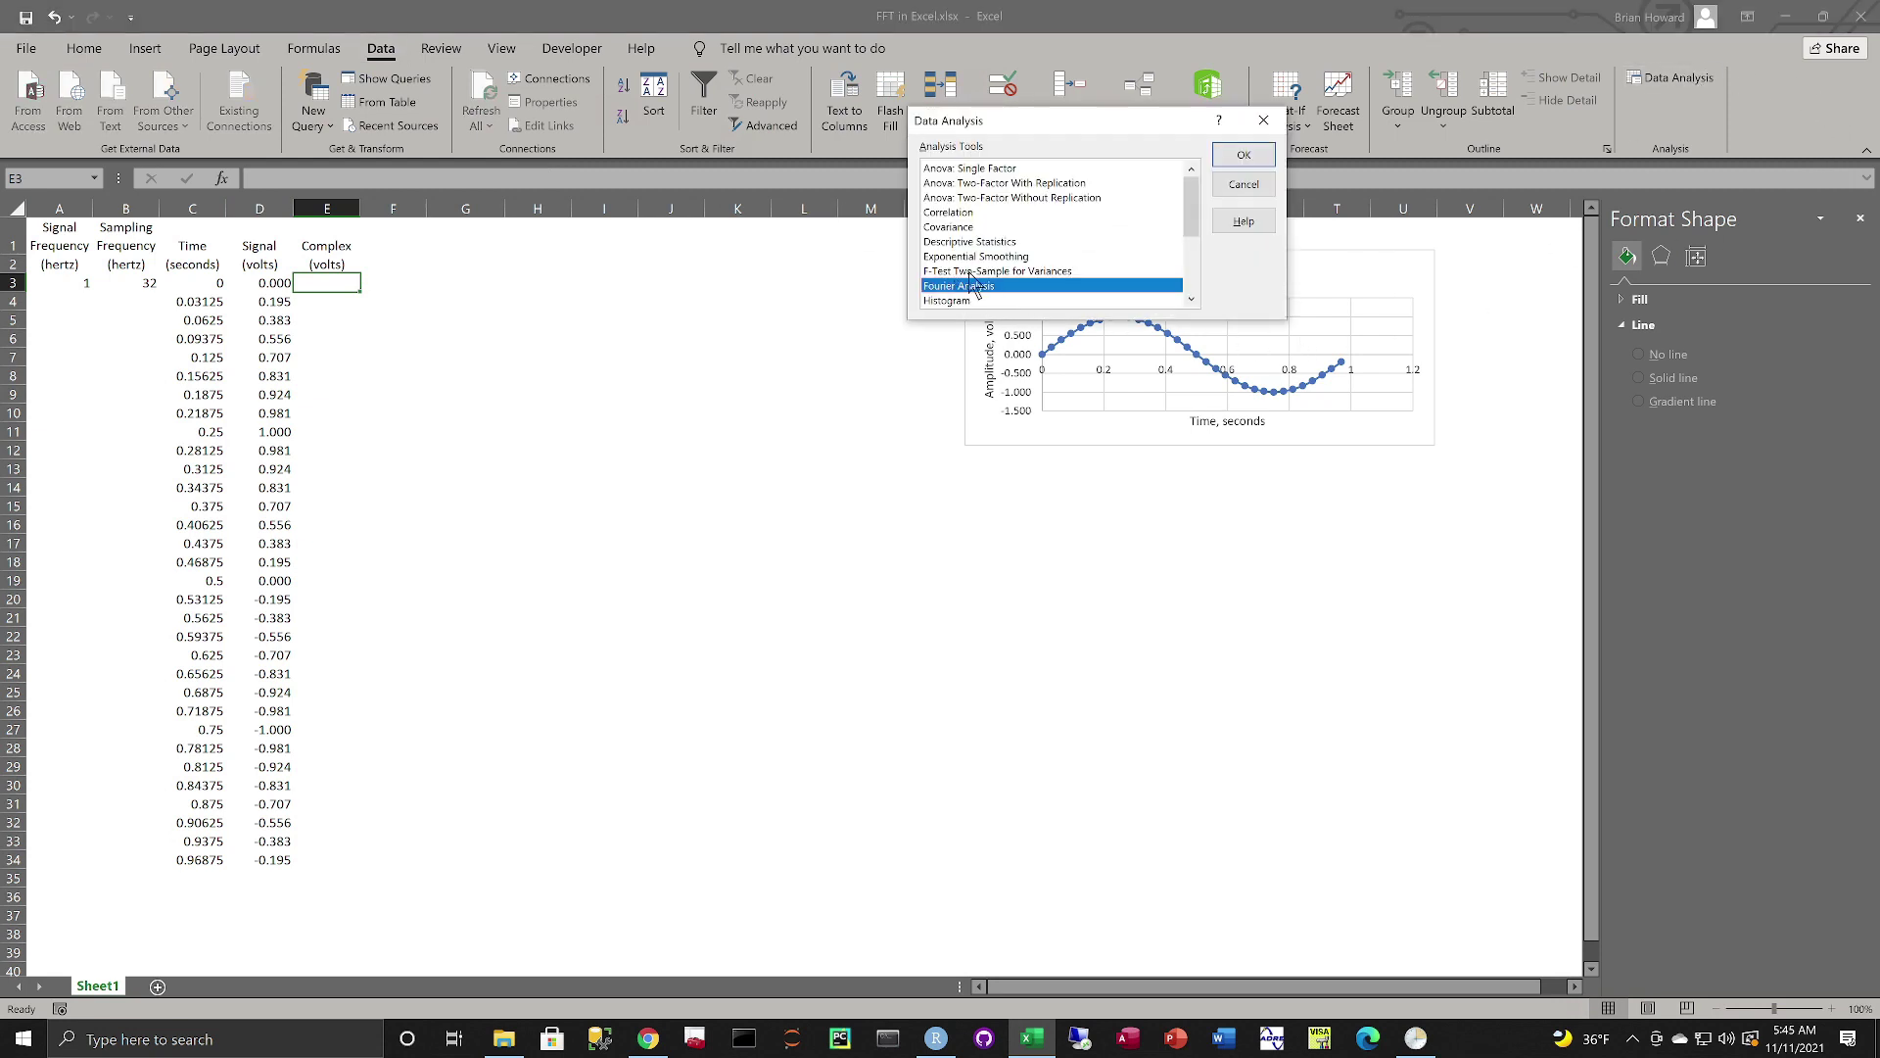
left_click(1244, 155)
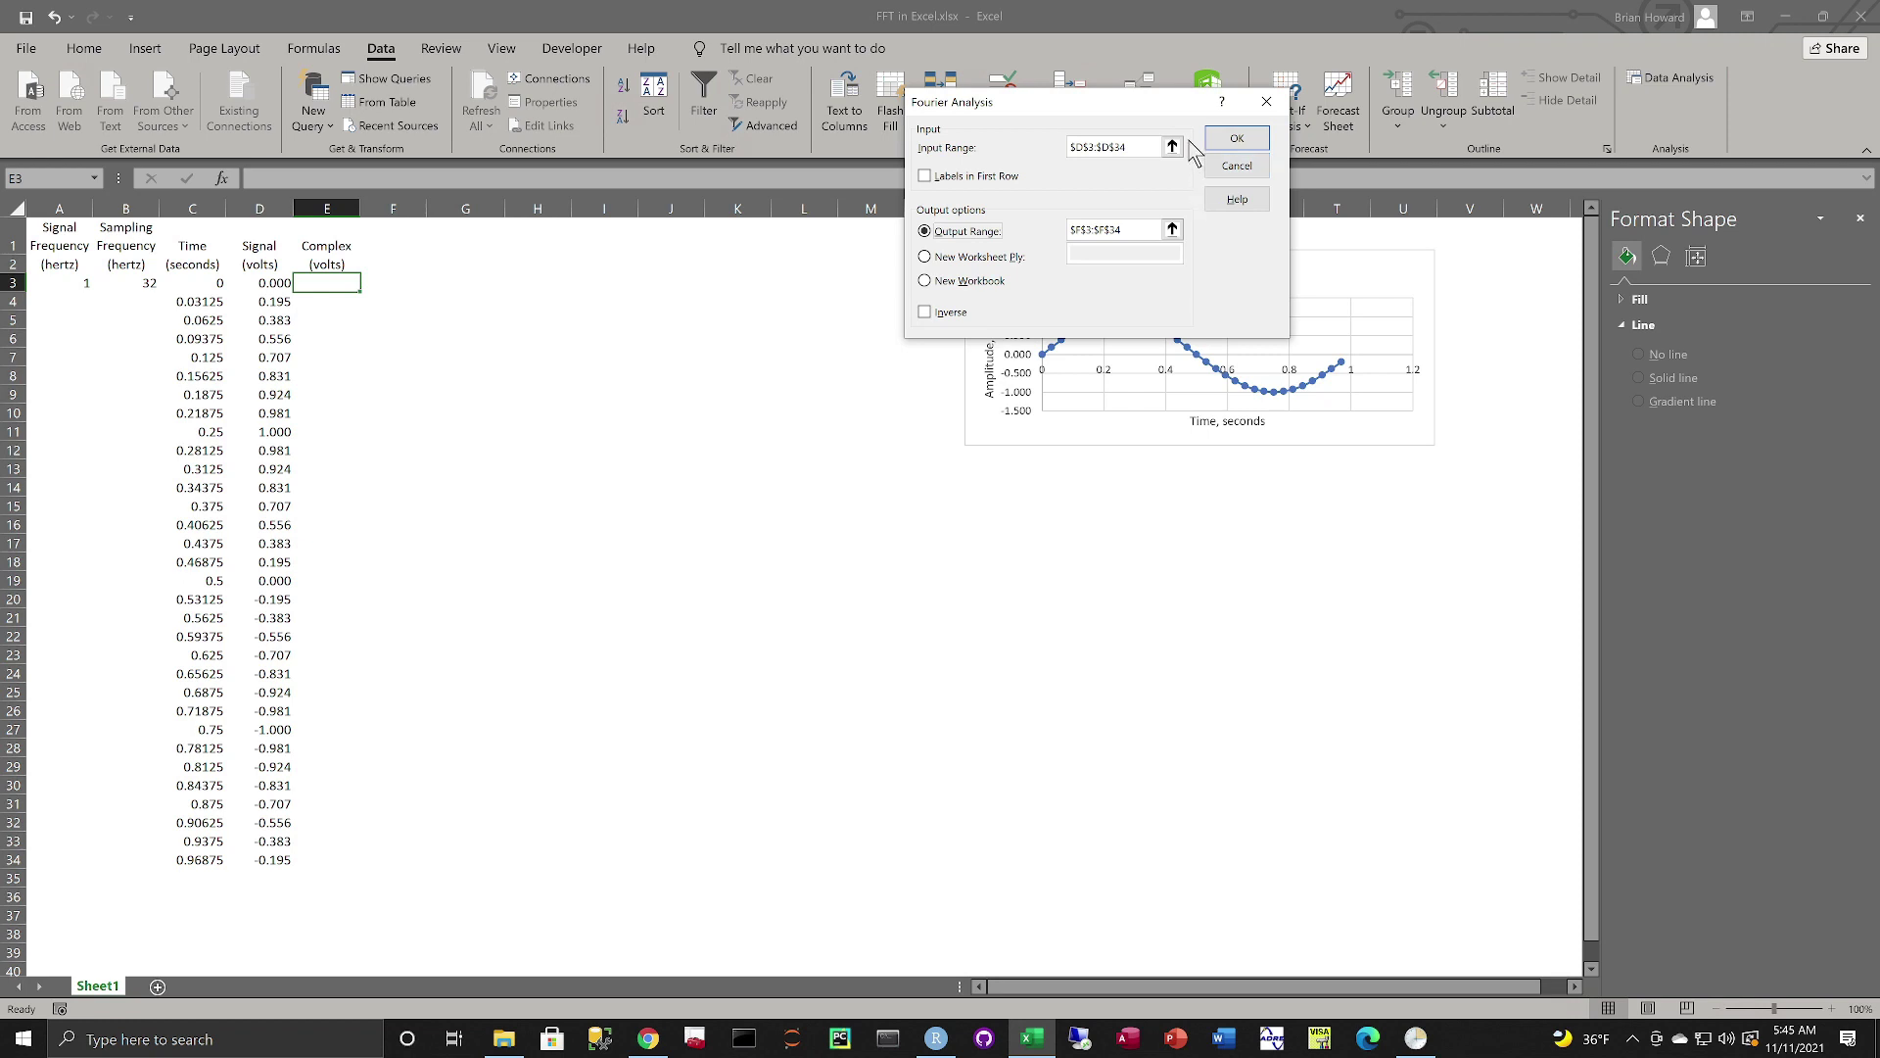
left_click(1172, 145)
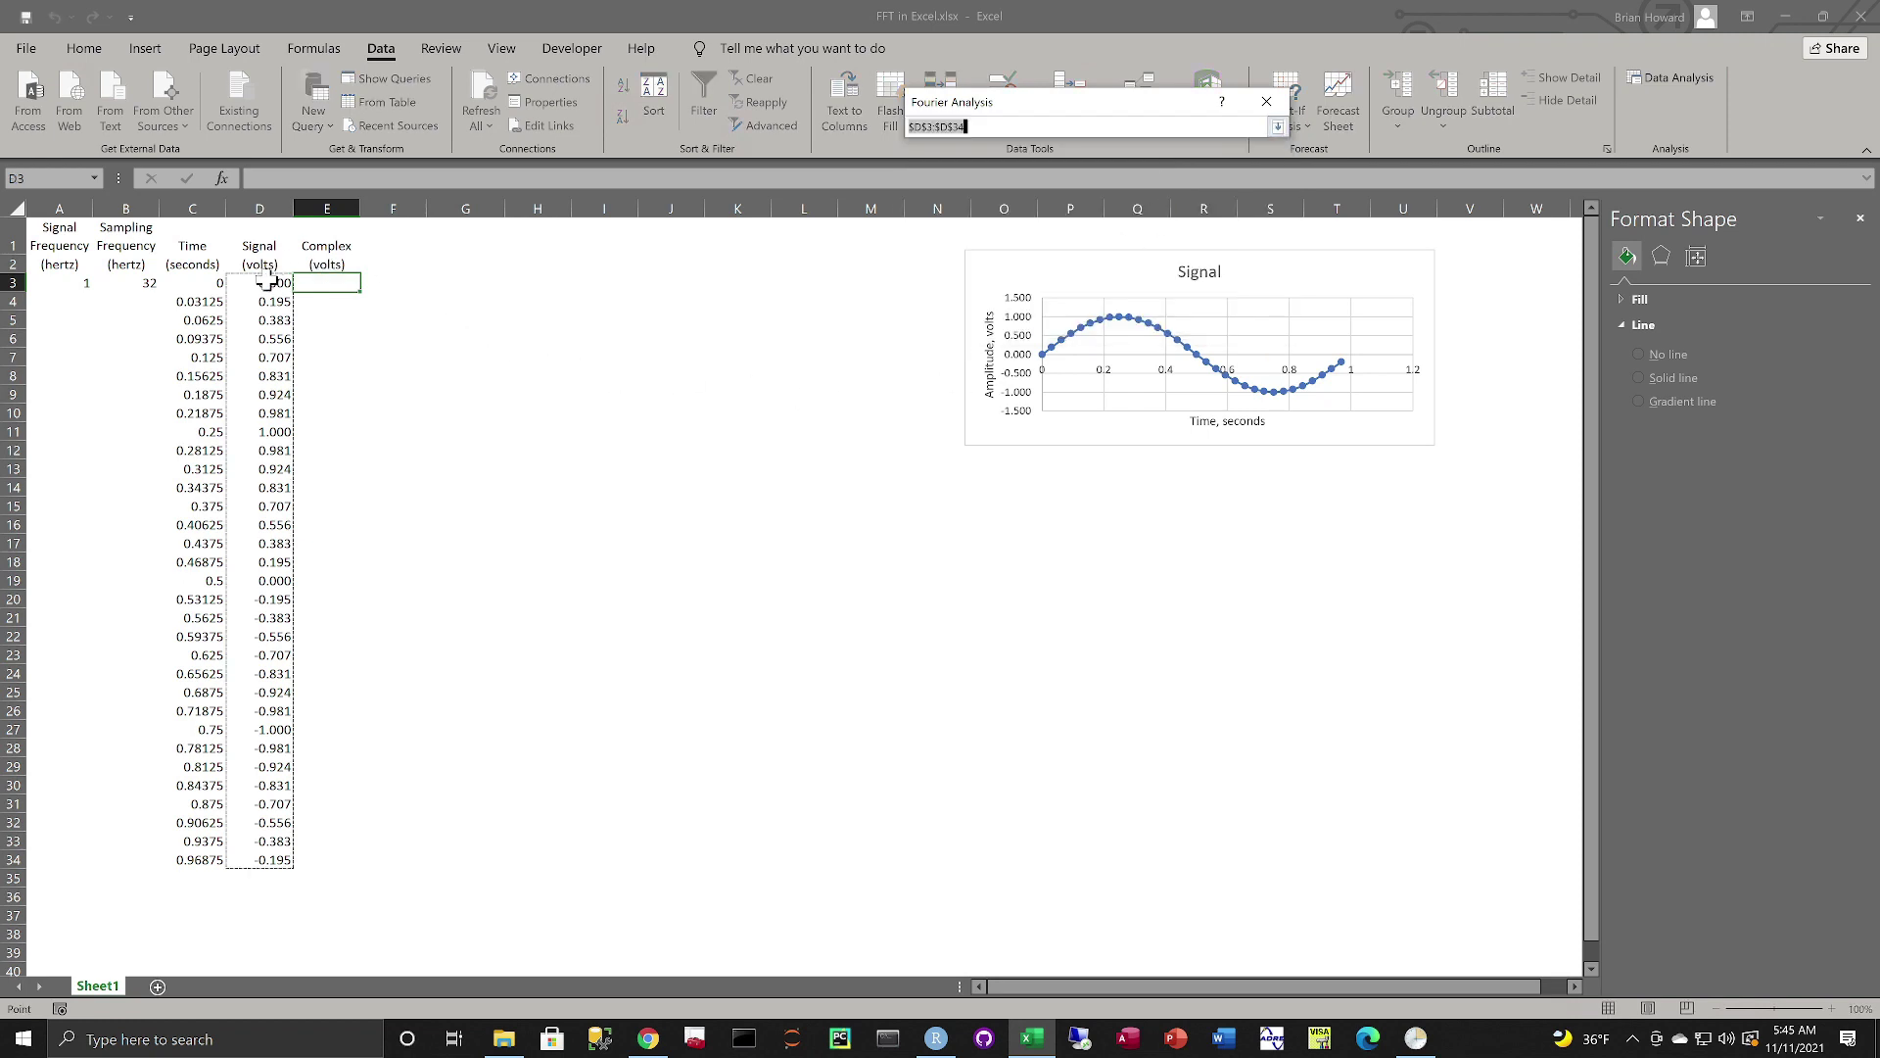
left_click_drag(267, 282, 264, 859)
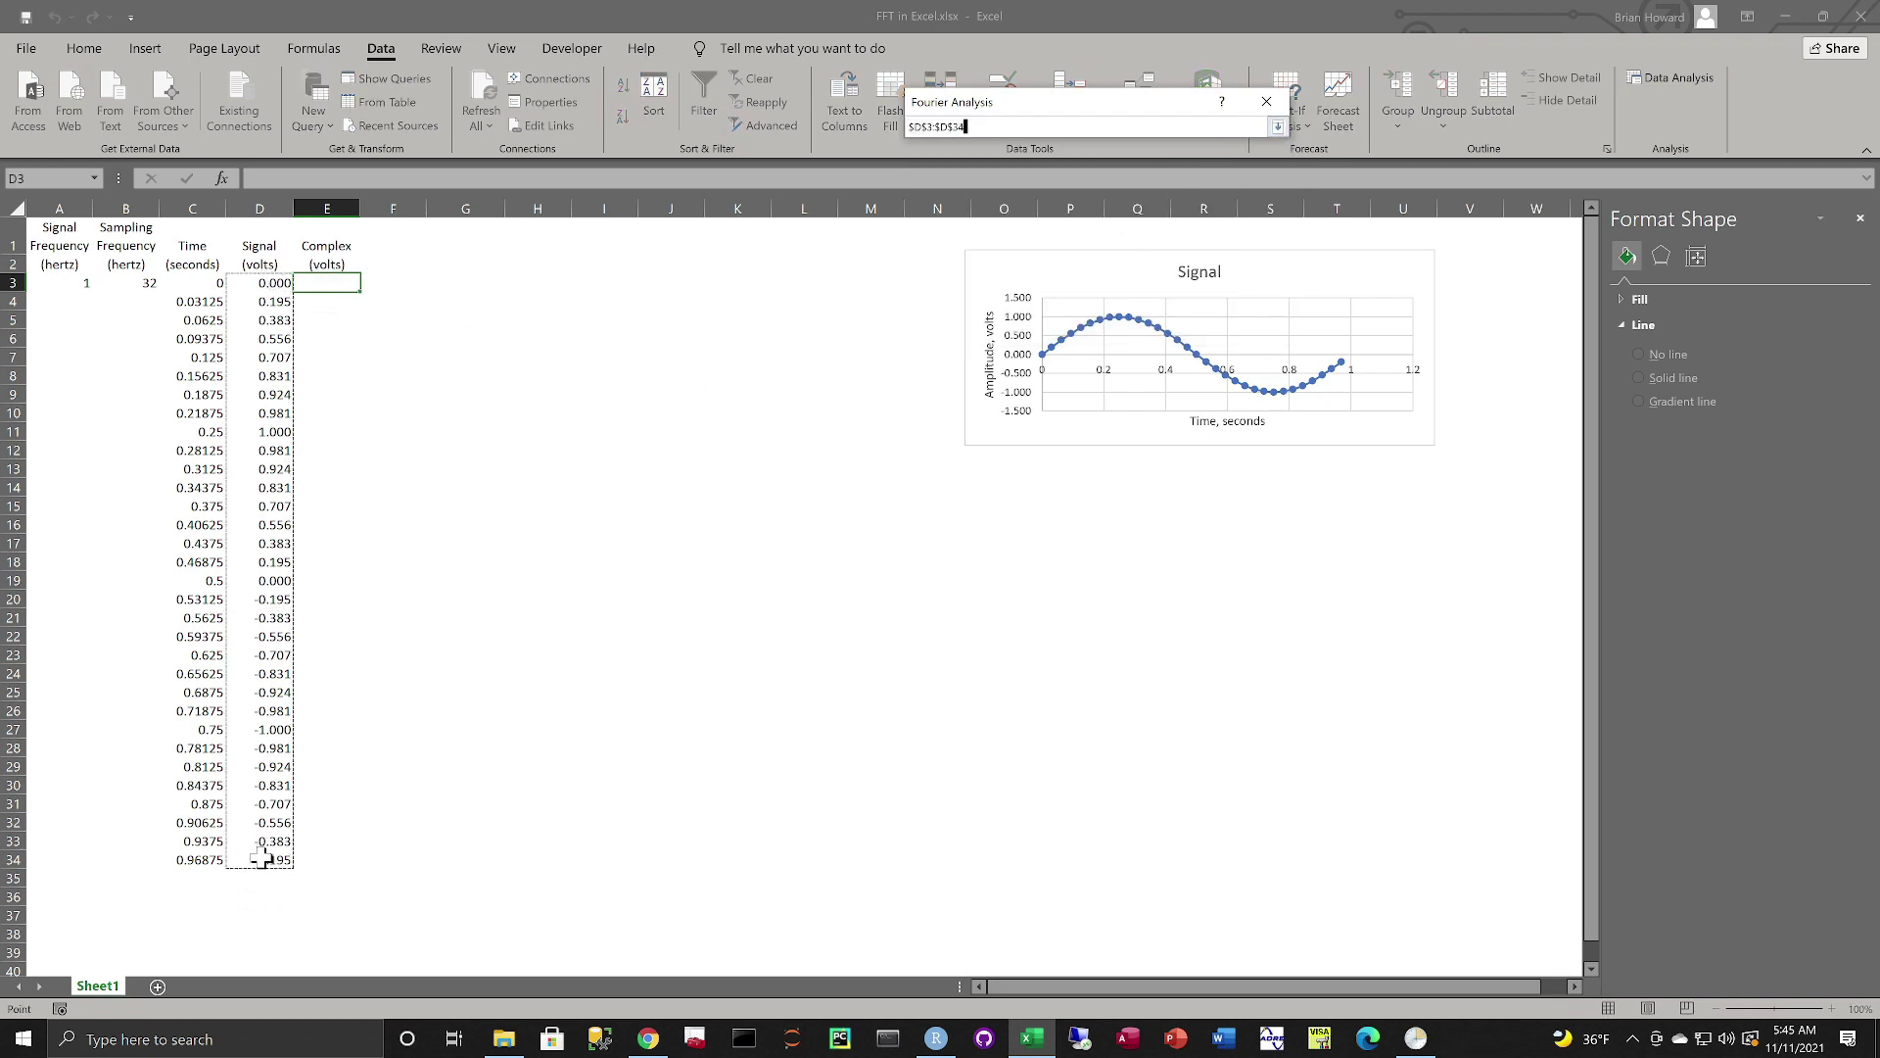
left_click(1278, 127)
left_click(1178, 238)
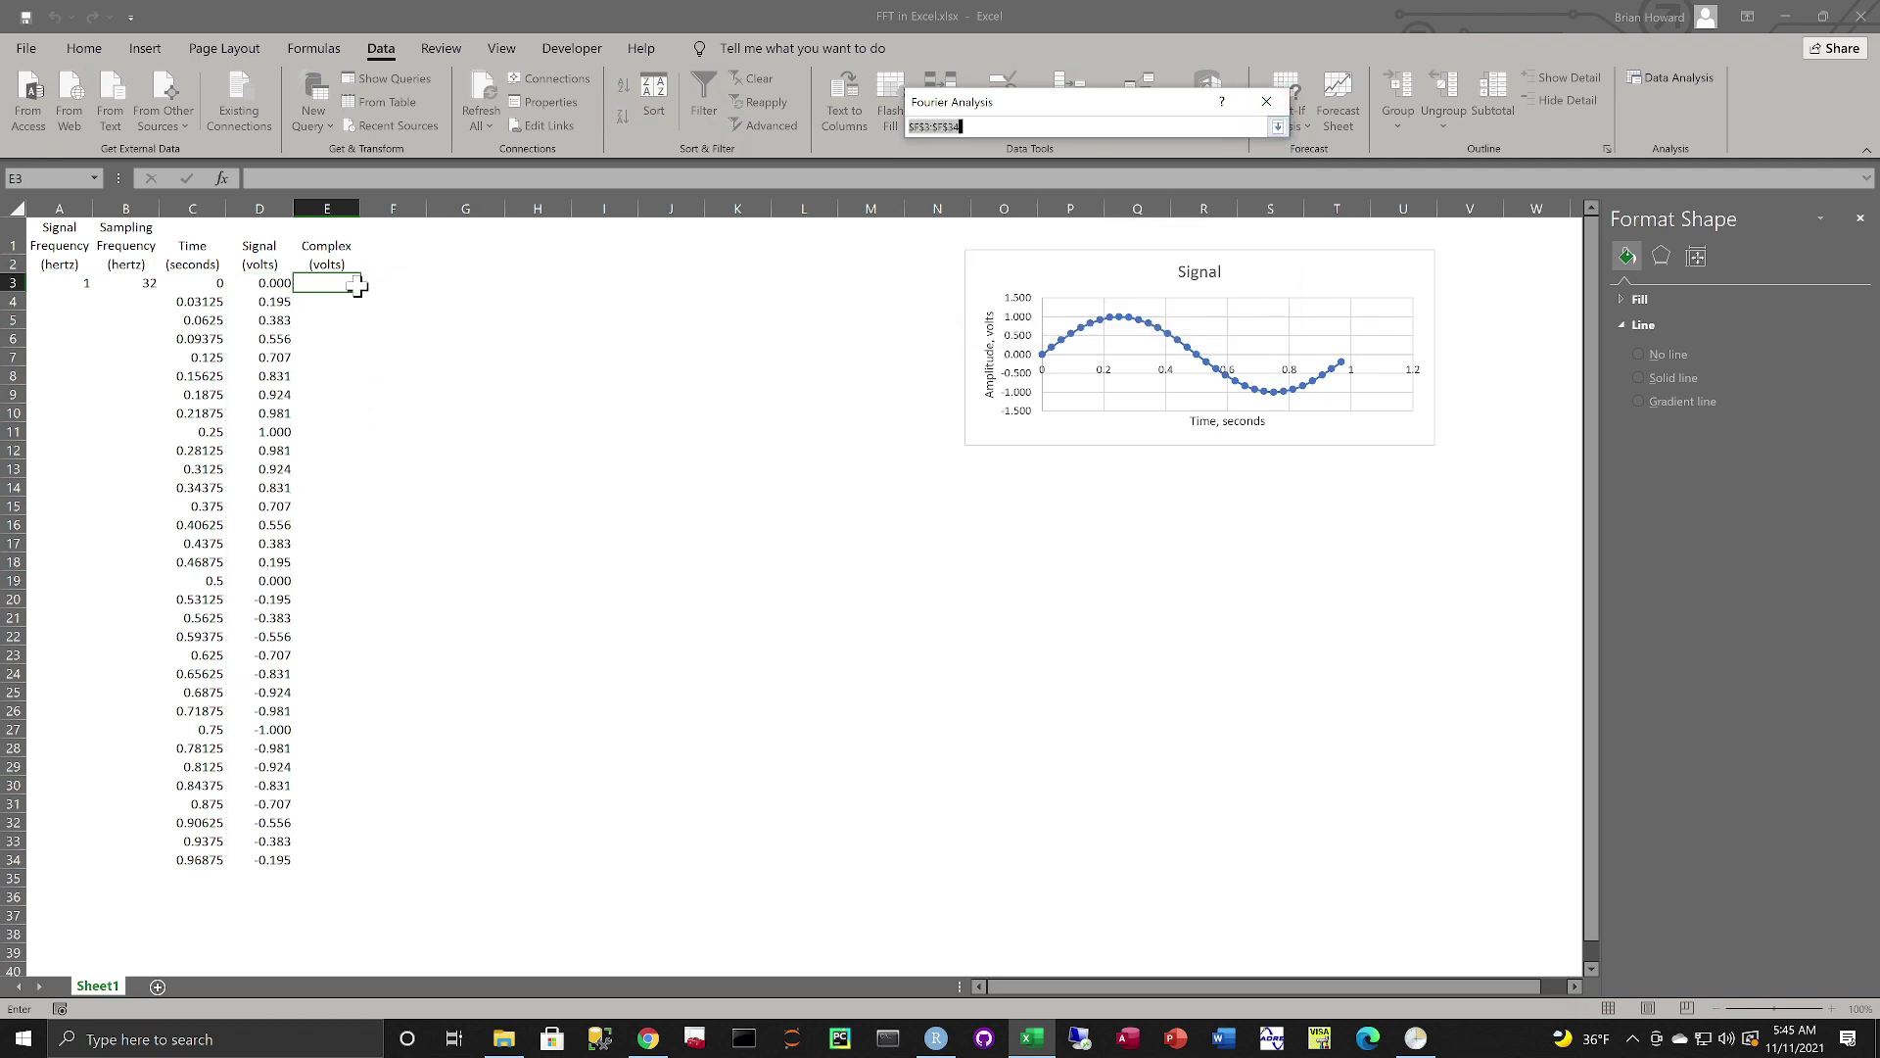
left_click_drag(355, 285, 305, 867)
left_click(1278, 127)
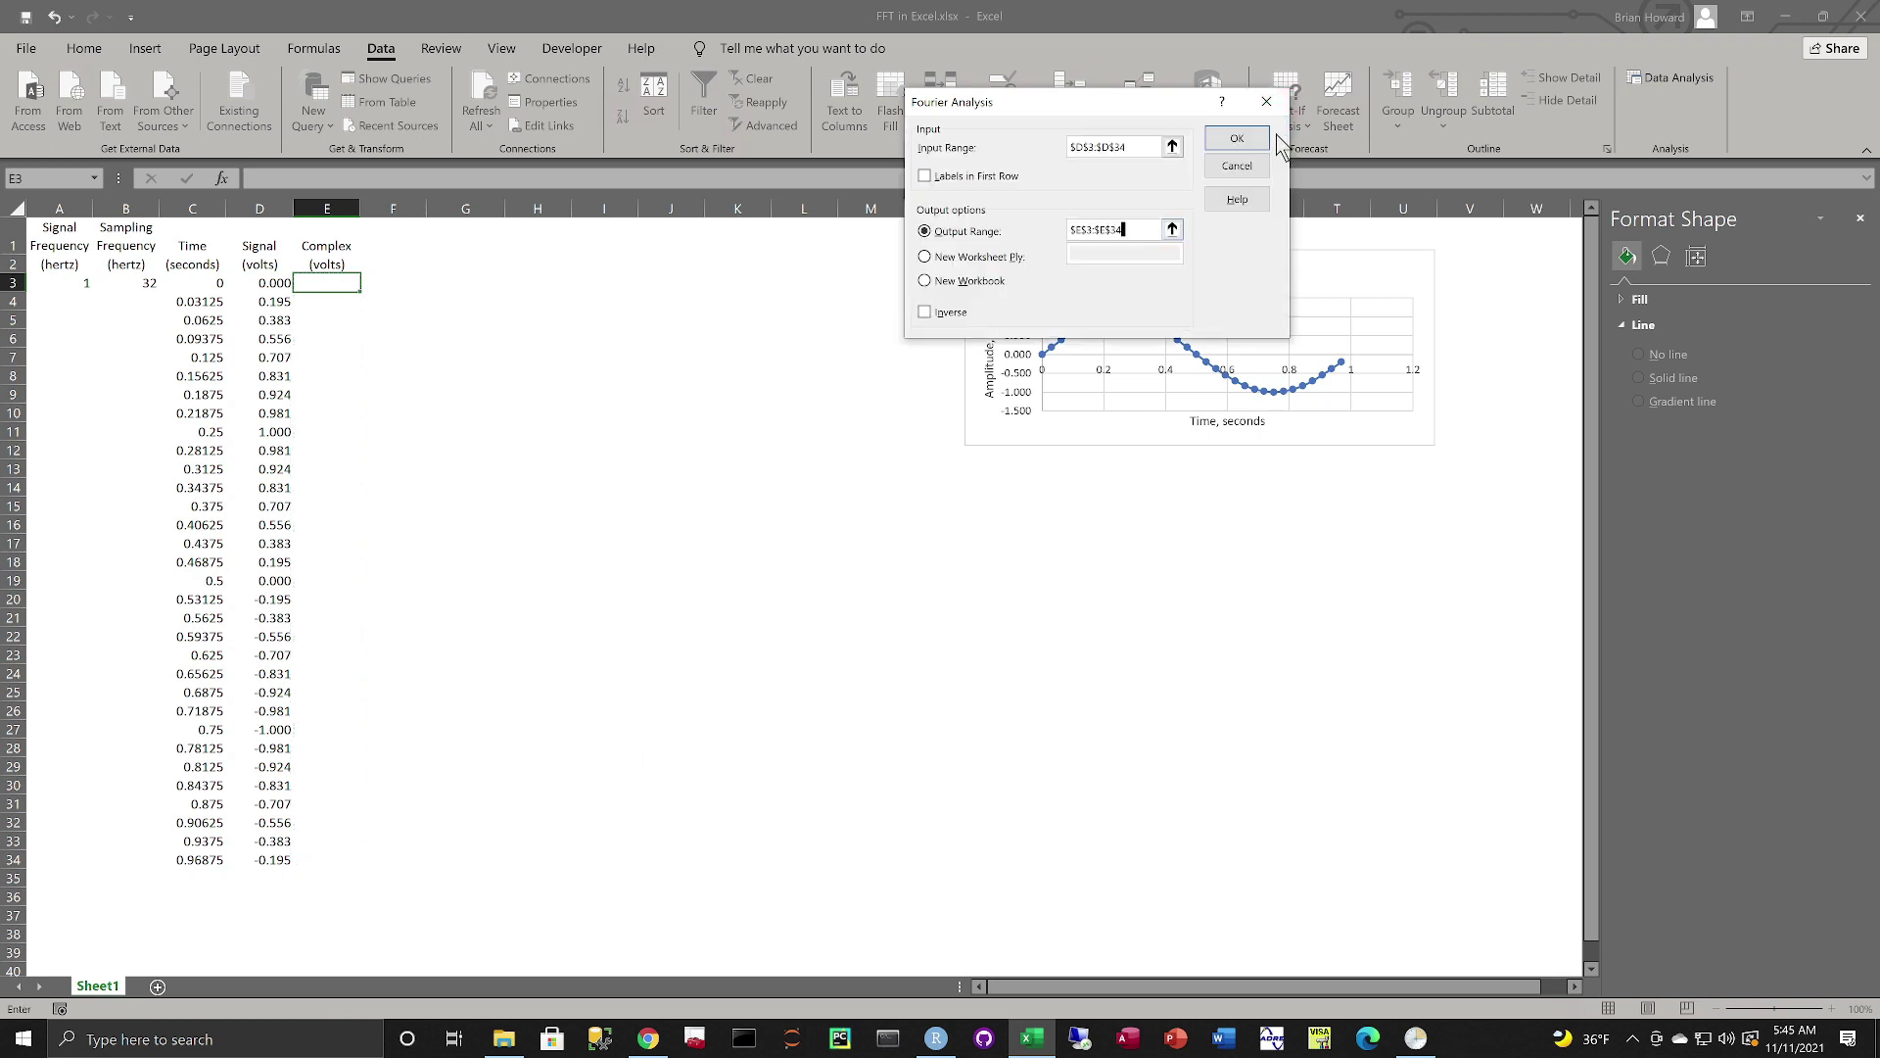
left_click(1238, 138)
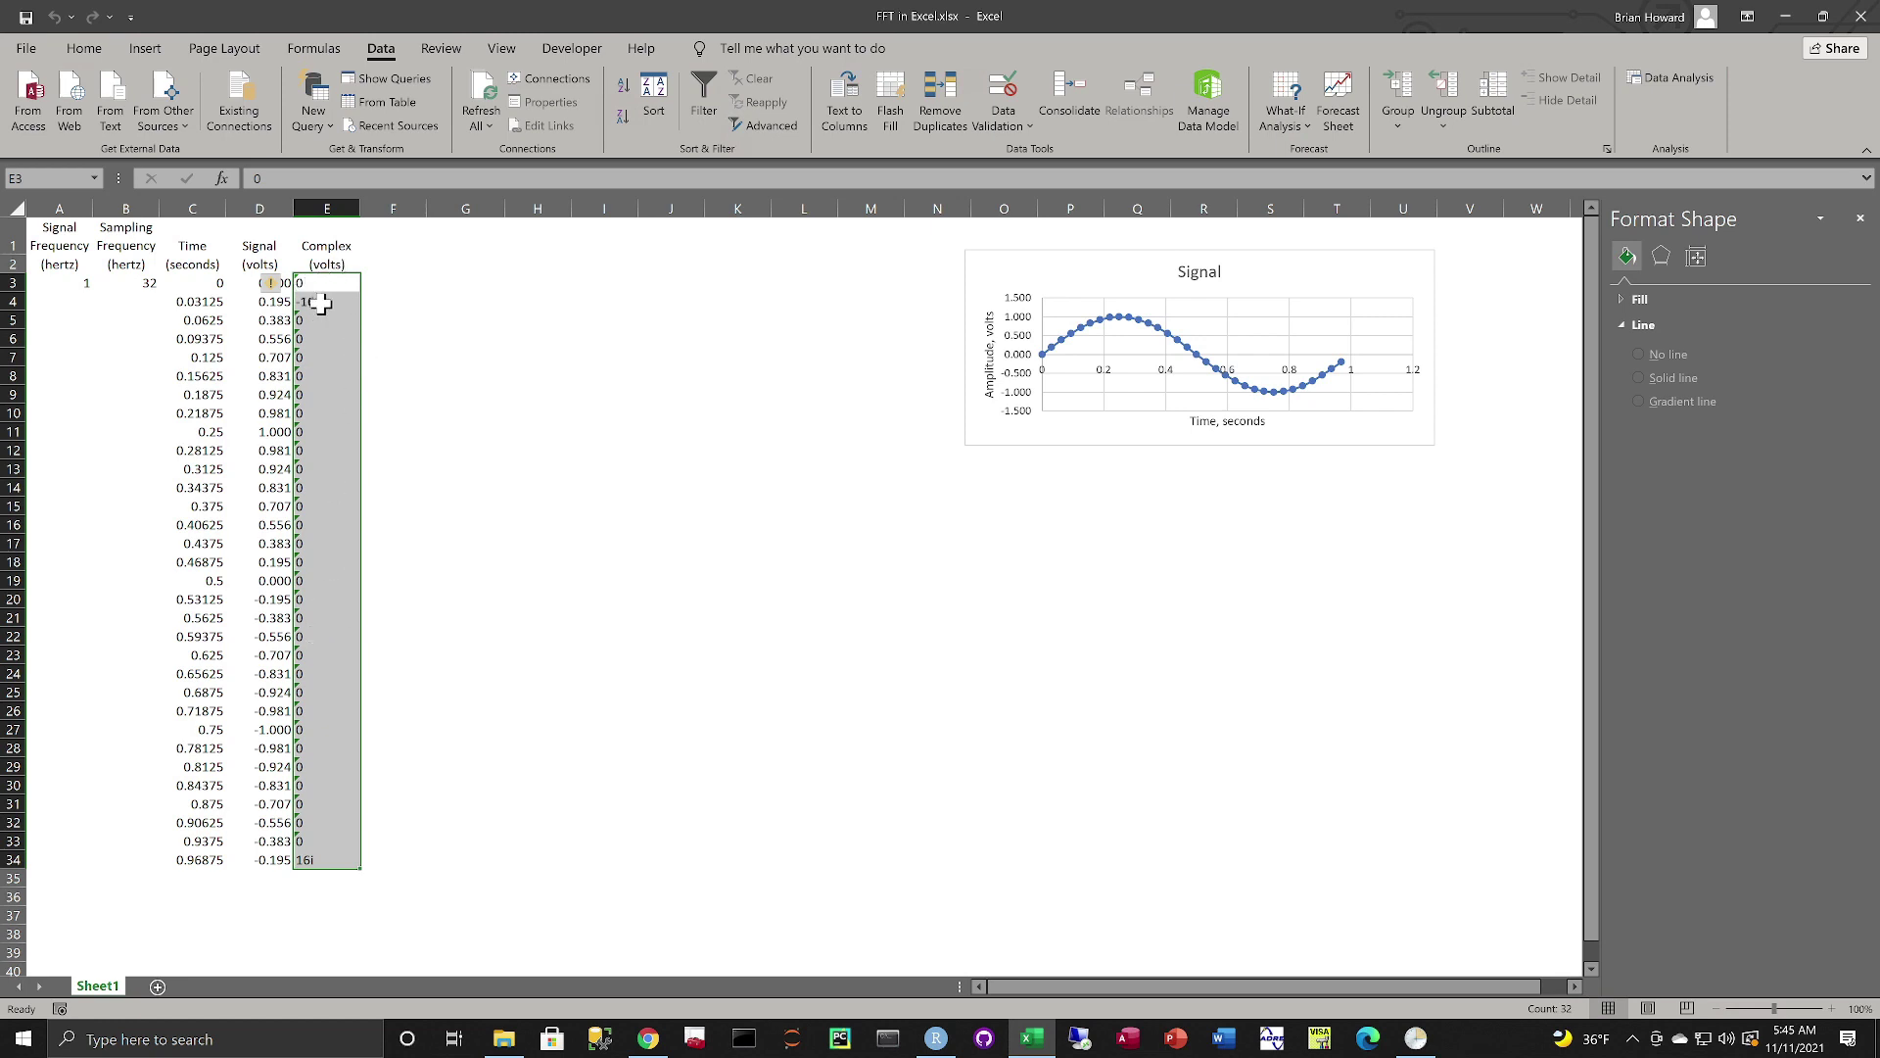
left_click(315, 302)
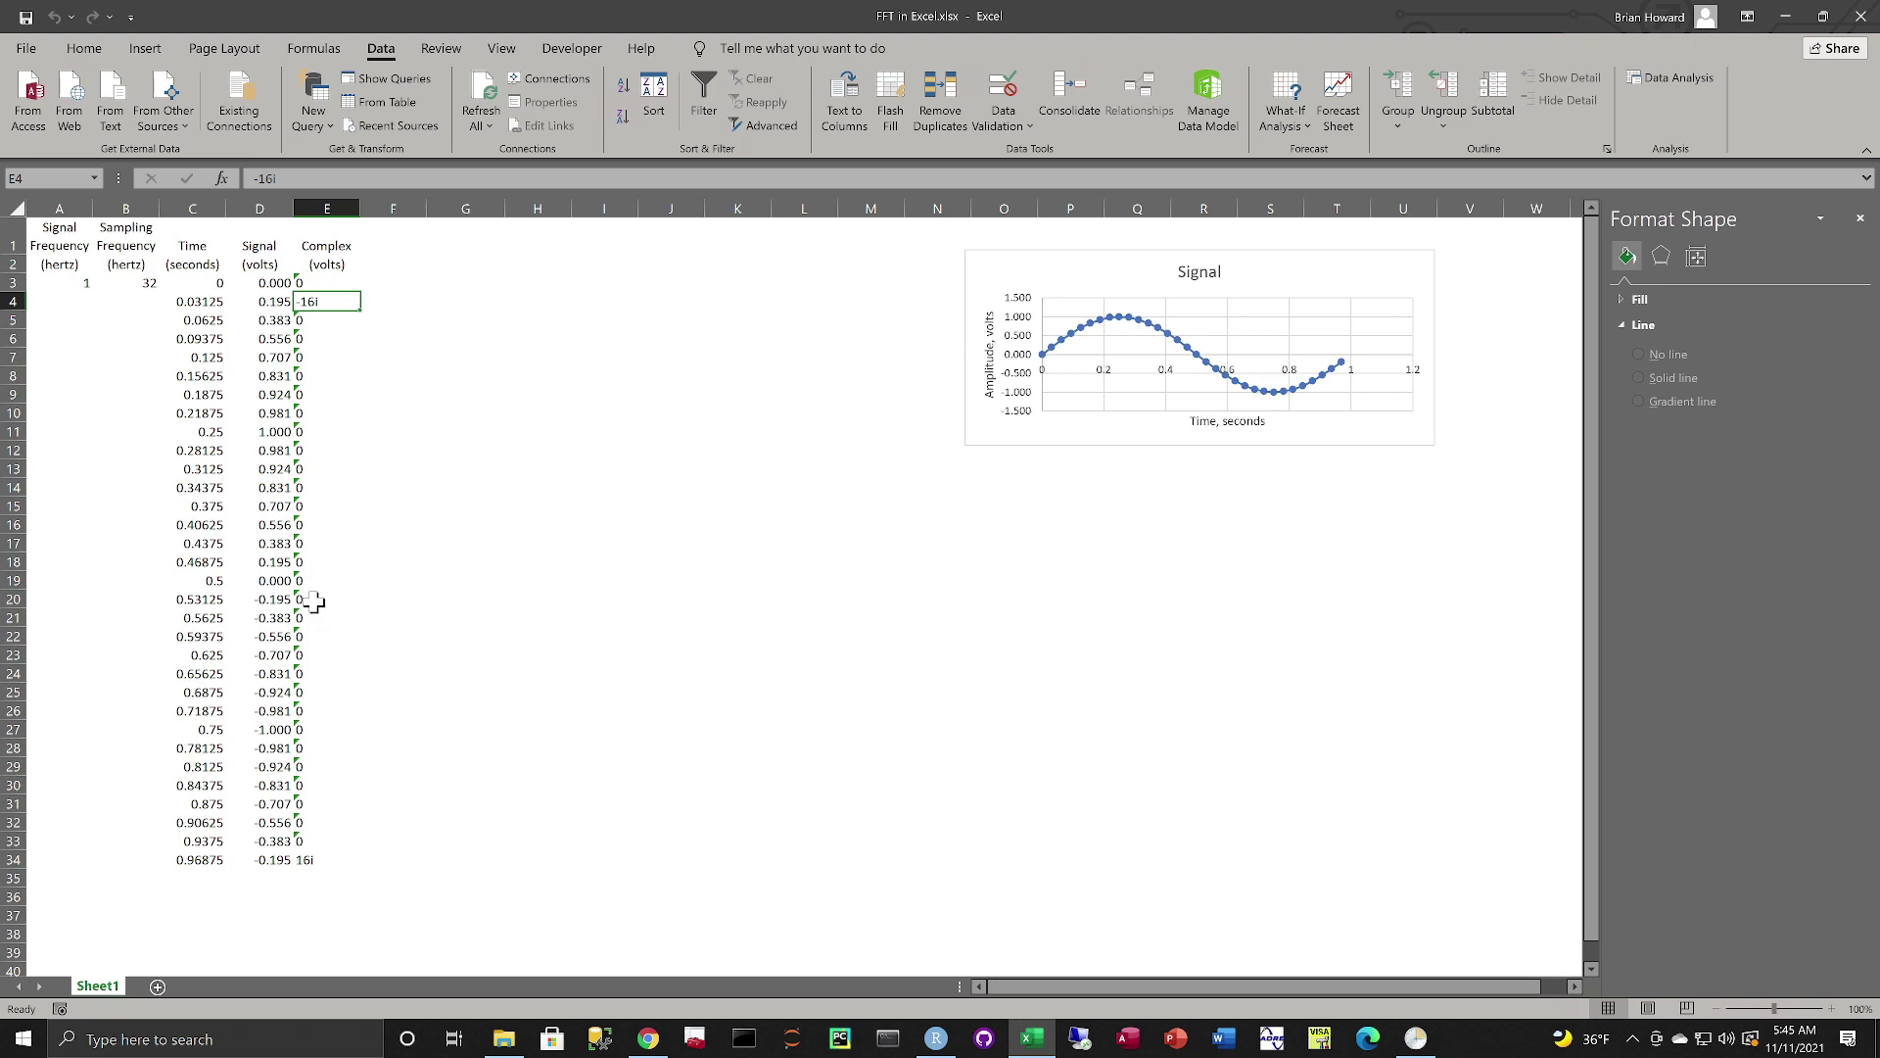
- Enter the heading Samples with unit label (-) in F1:F2
left_click(384, 247)
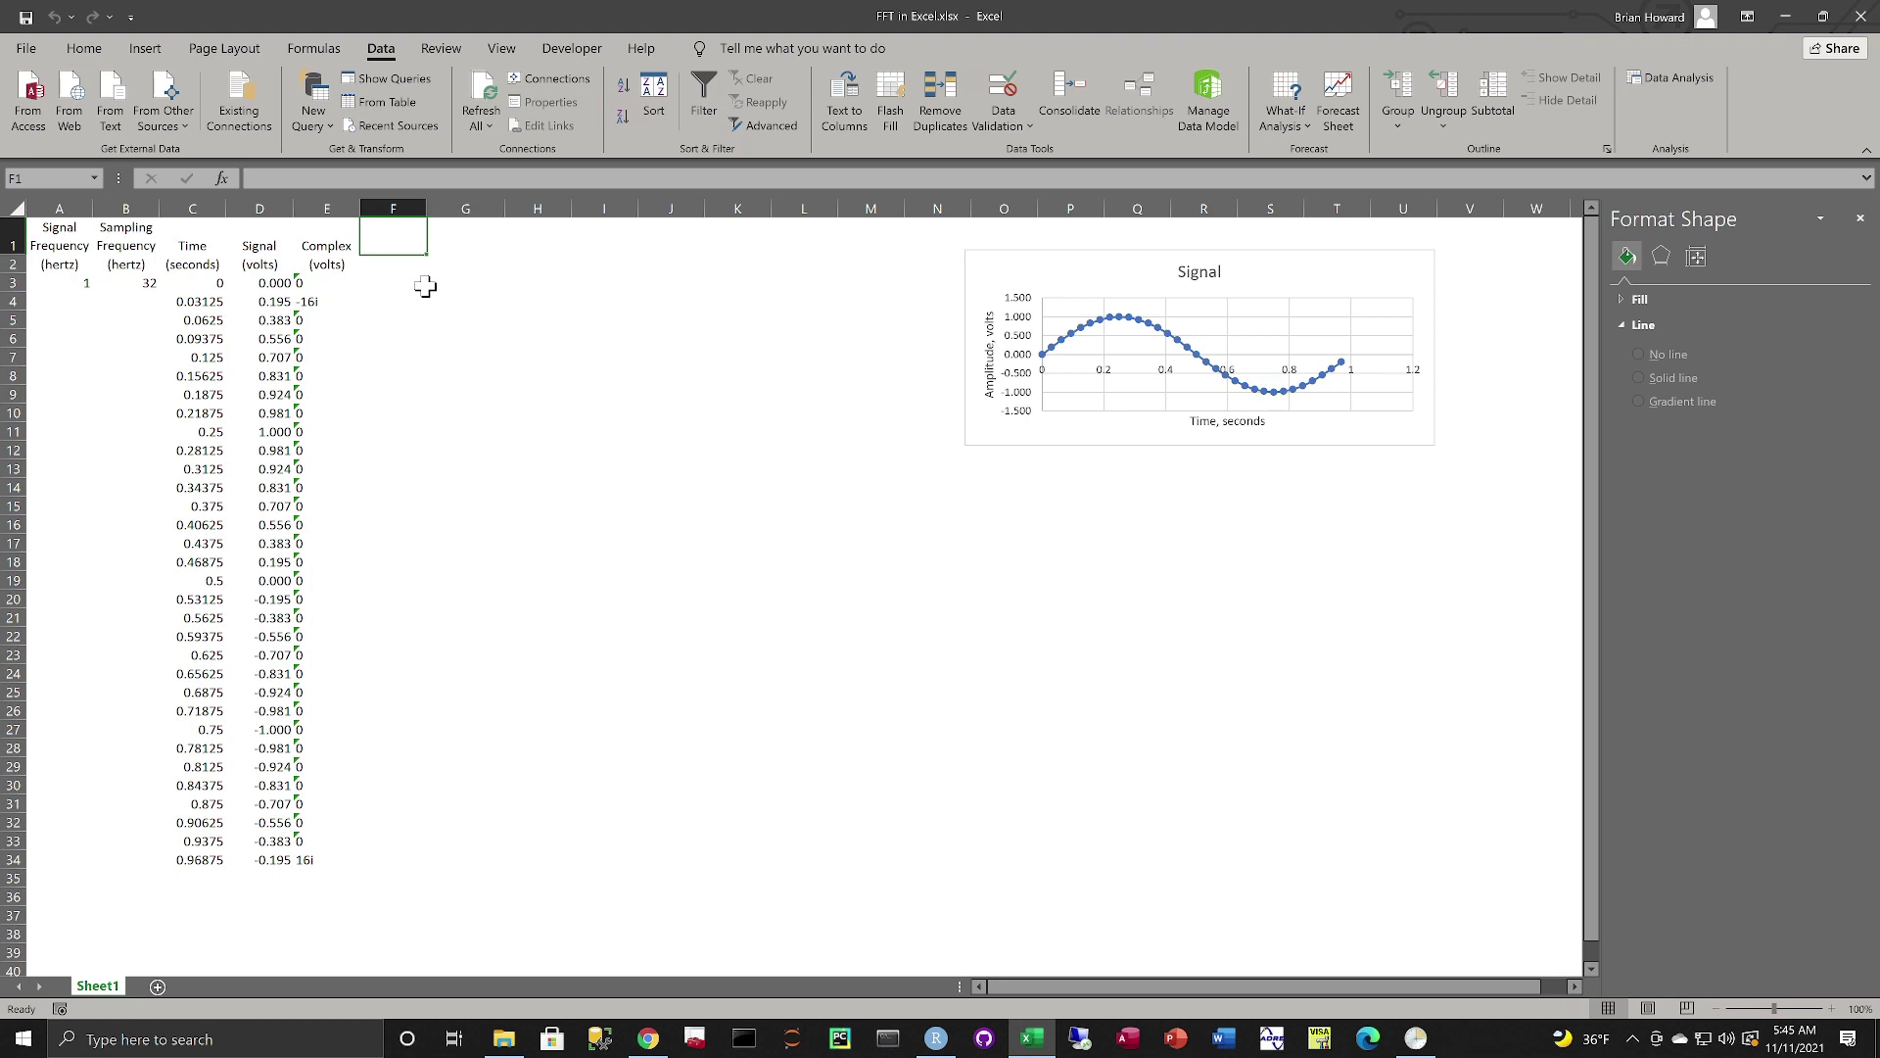
type("Sample")
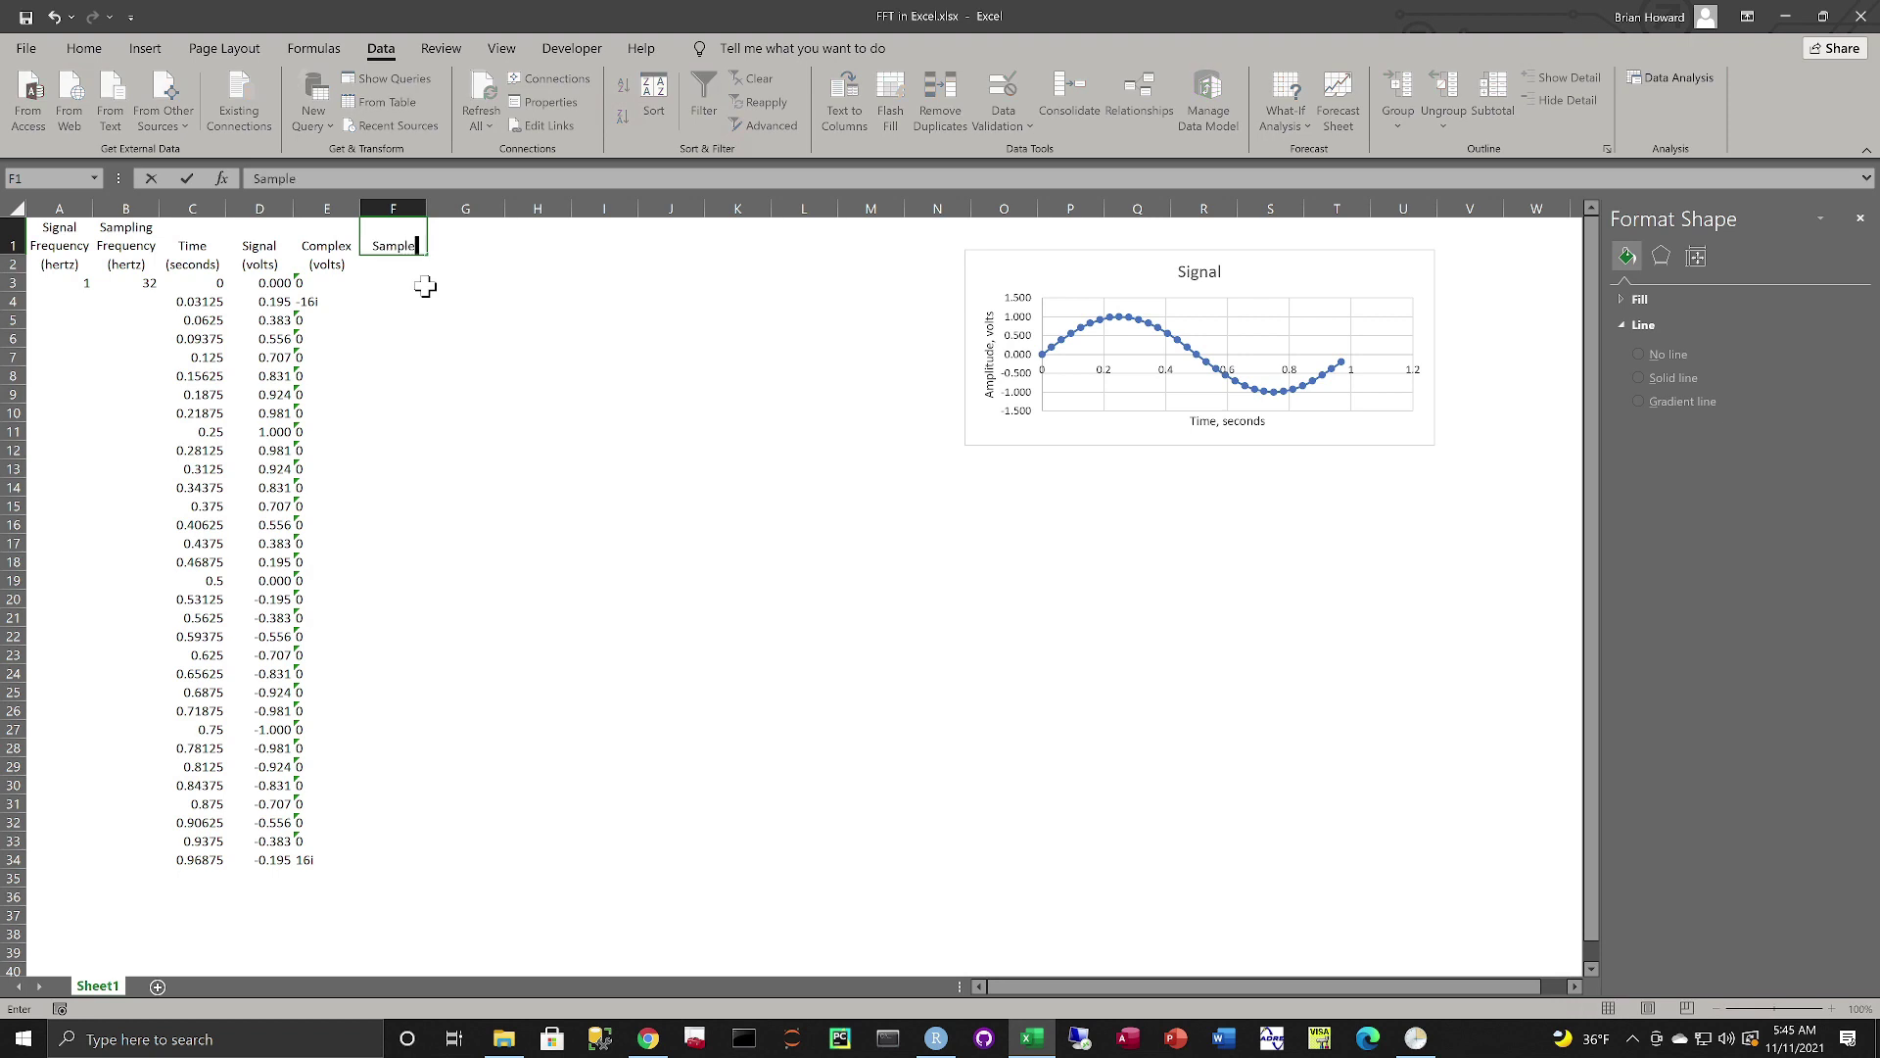
type("s")
key("Return")
type("(")
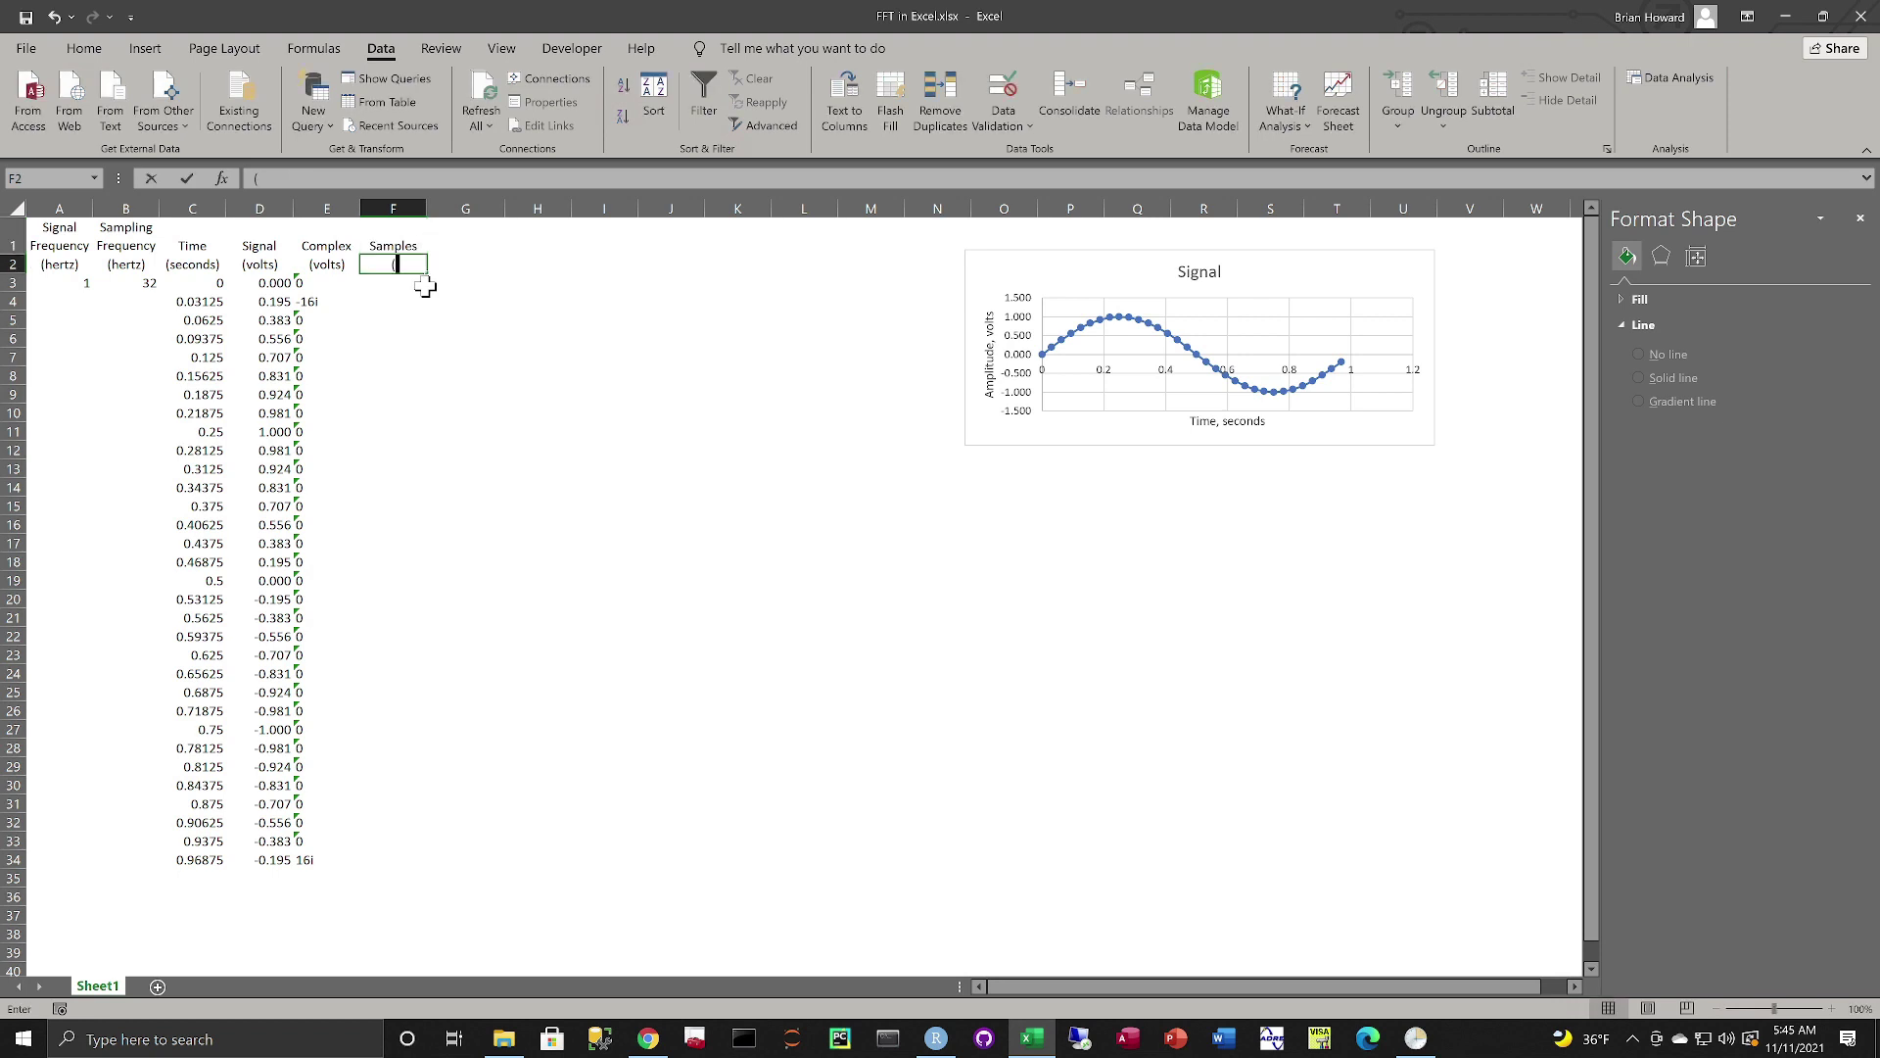
type("-)")
key("Return")
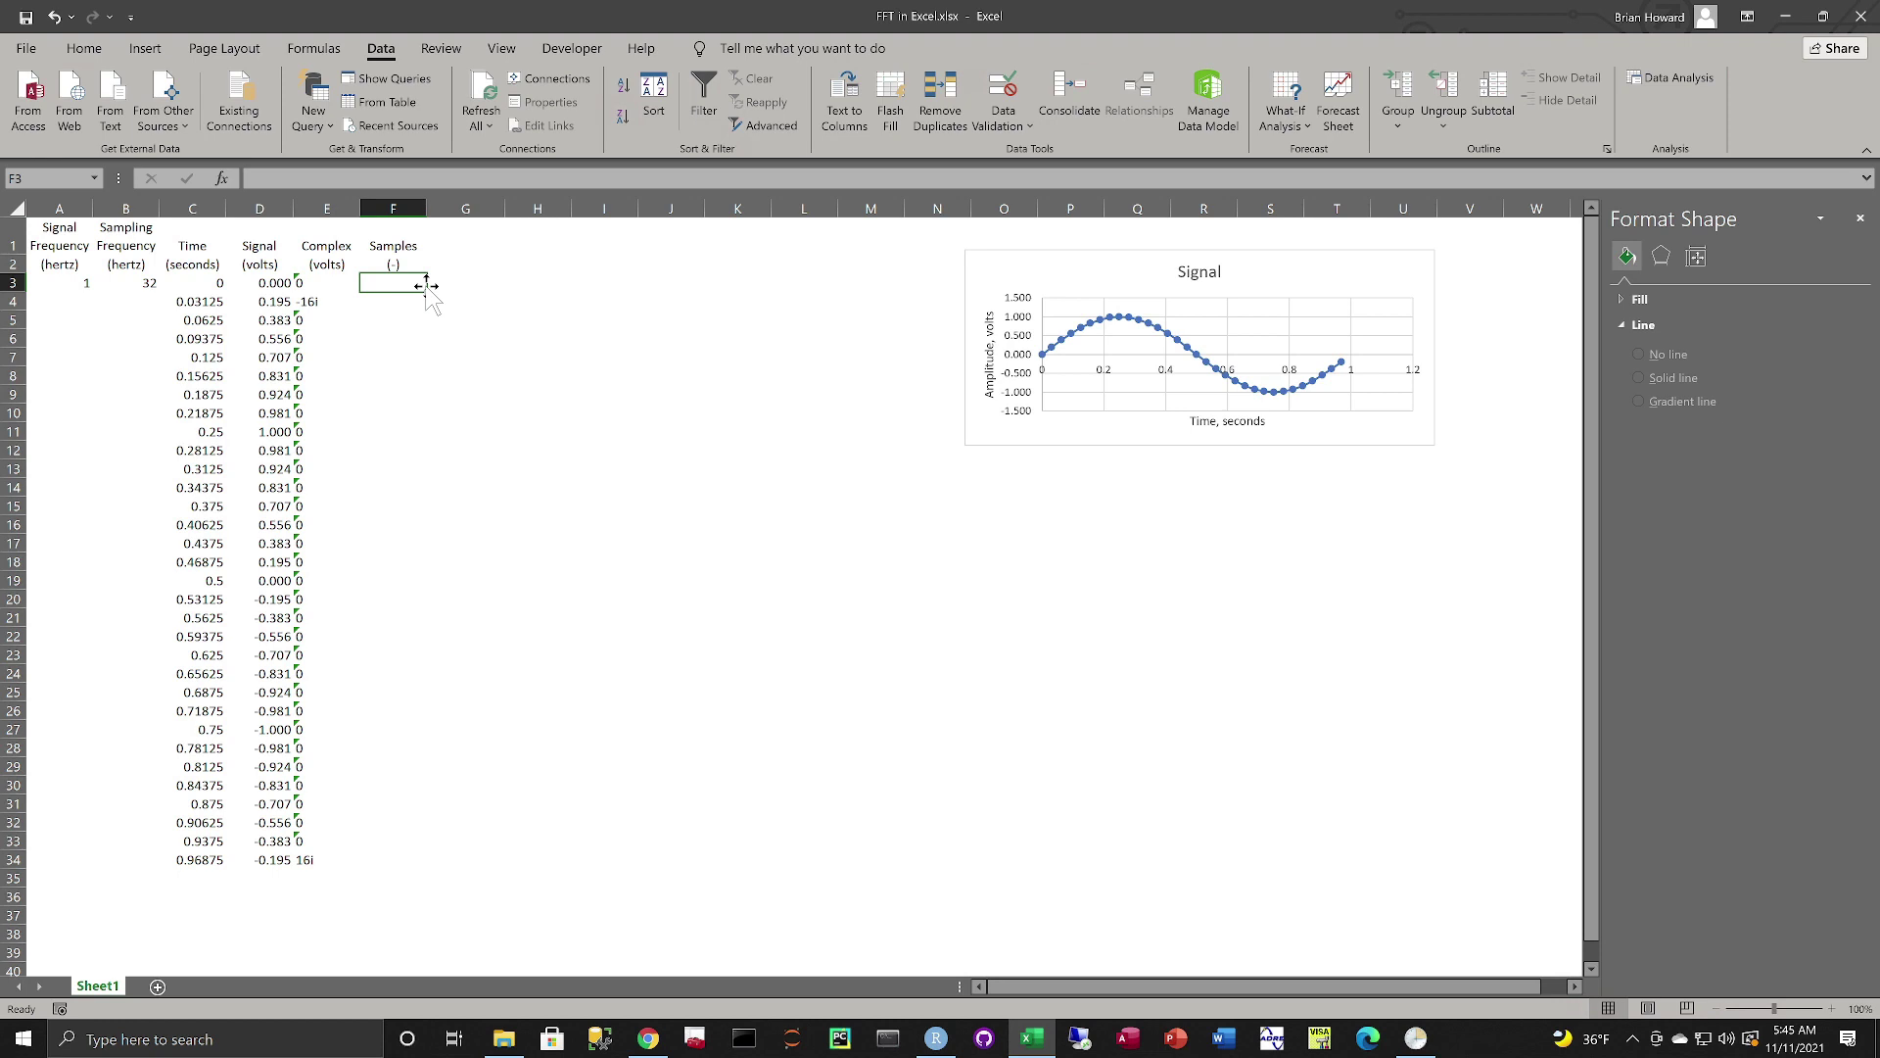
- Enter =COUNT(D3:D34) in F3 to count the 32 signal values
type("=")
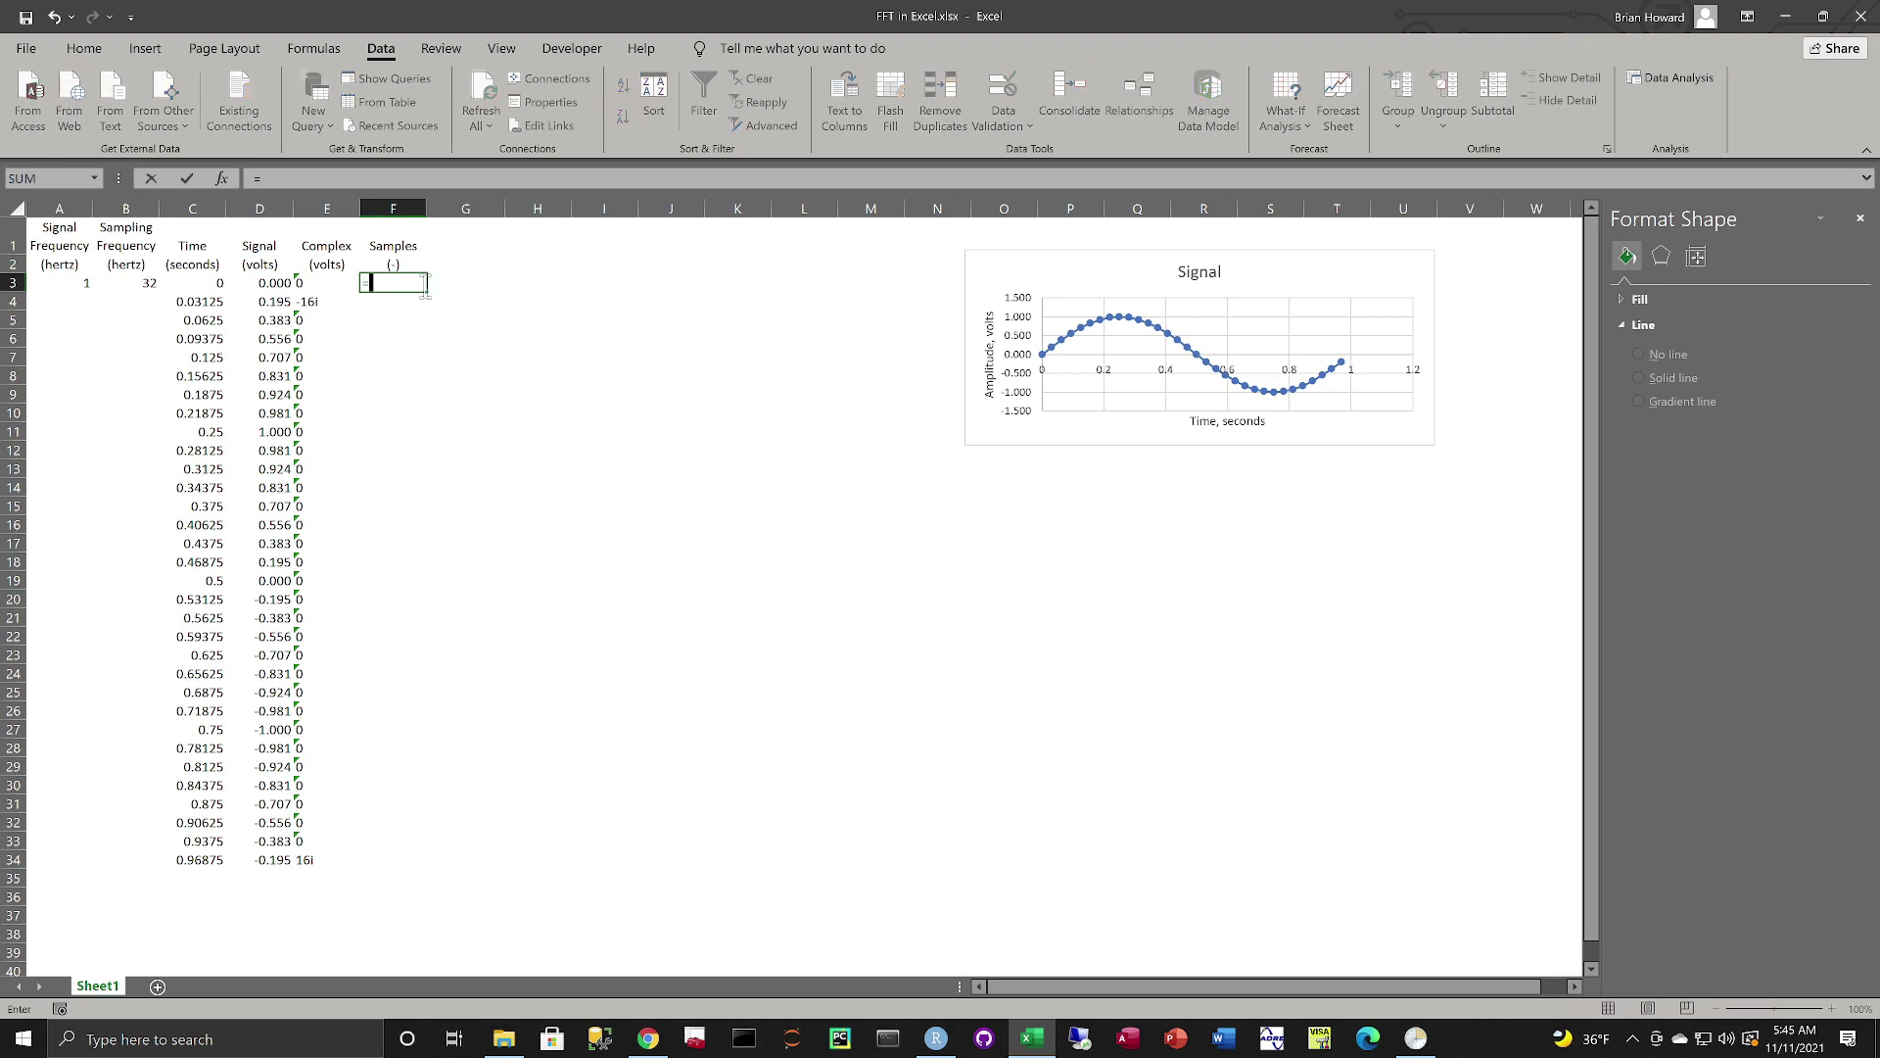
type("CPOUNT")
key("BackSpace")
key("BackSpace")
key("BackSpace")
key("BackSpace")
key("BackSpace")
type("OUNT(")
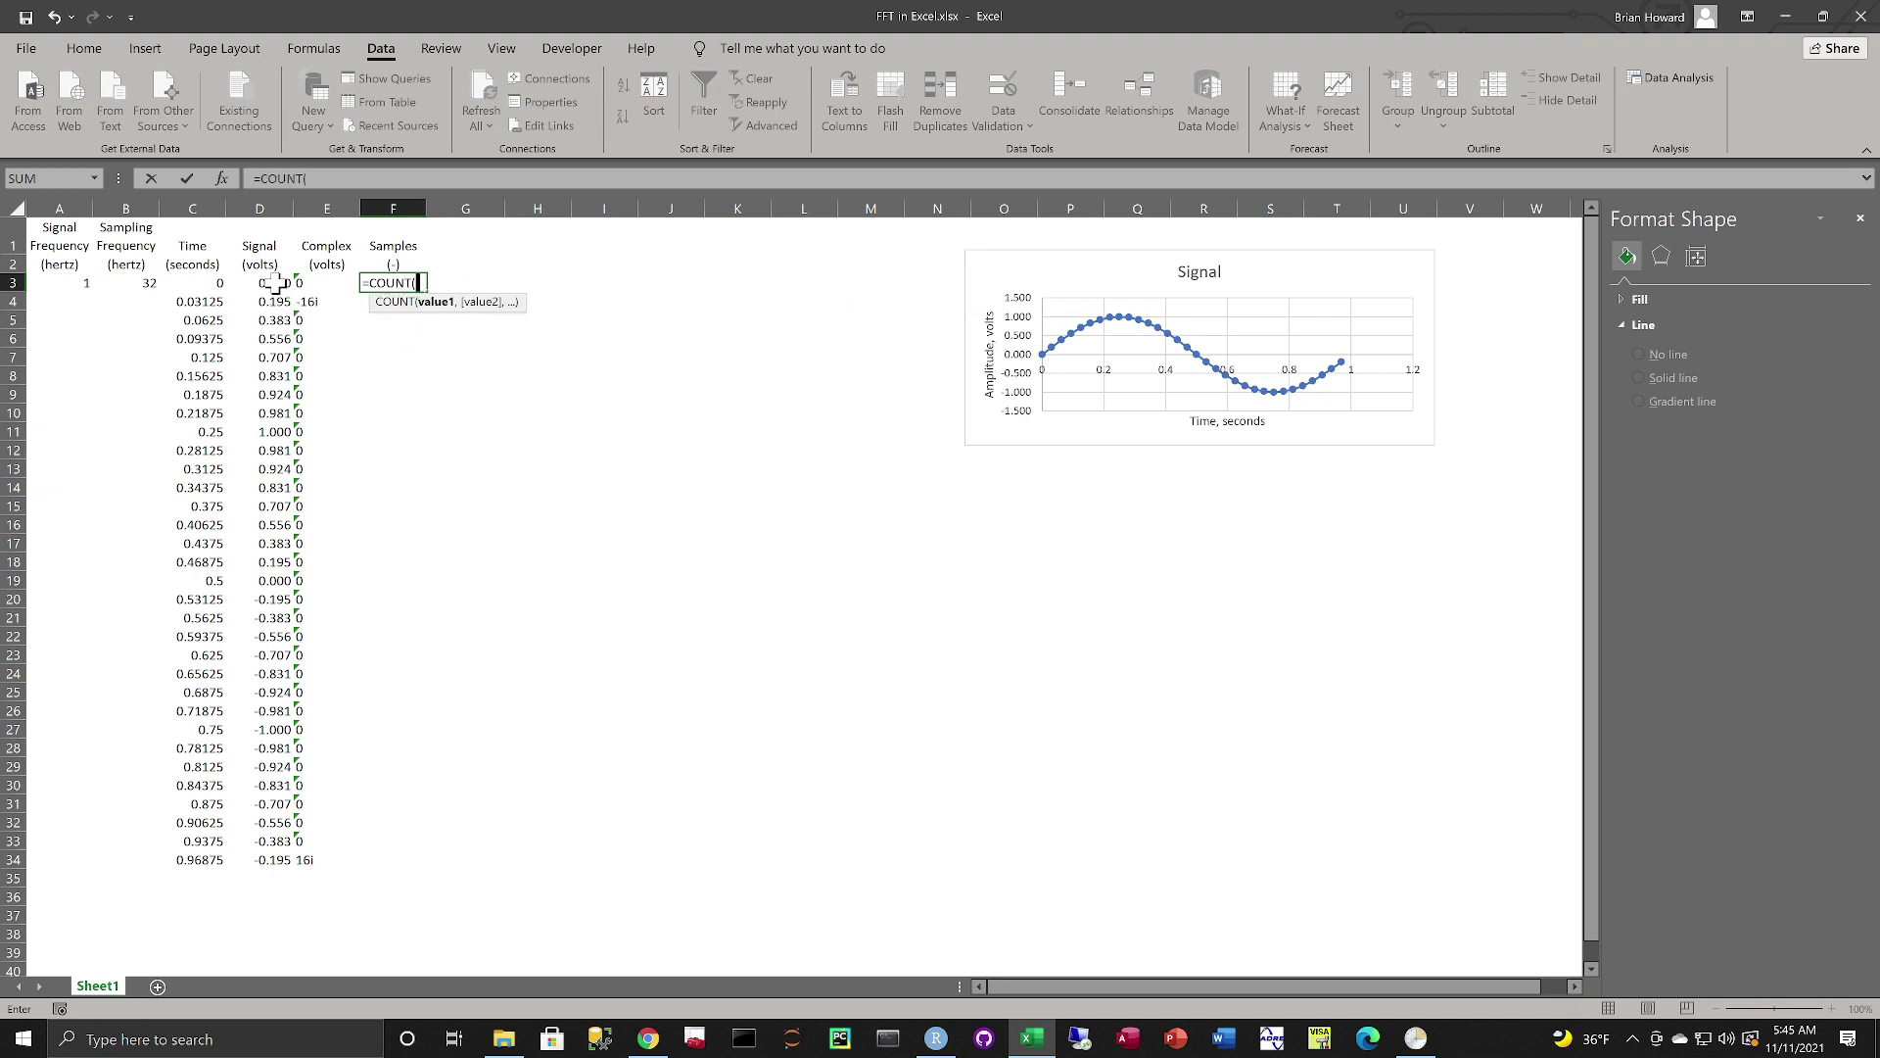
left_click_drag(269, 283, 270, 860)
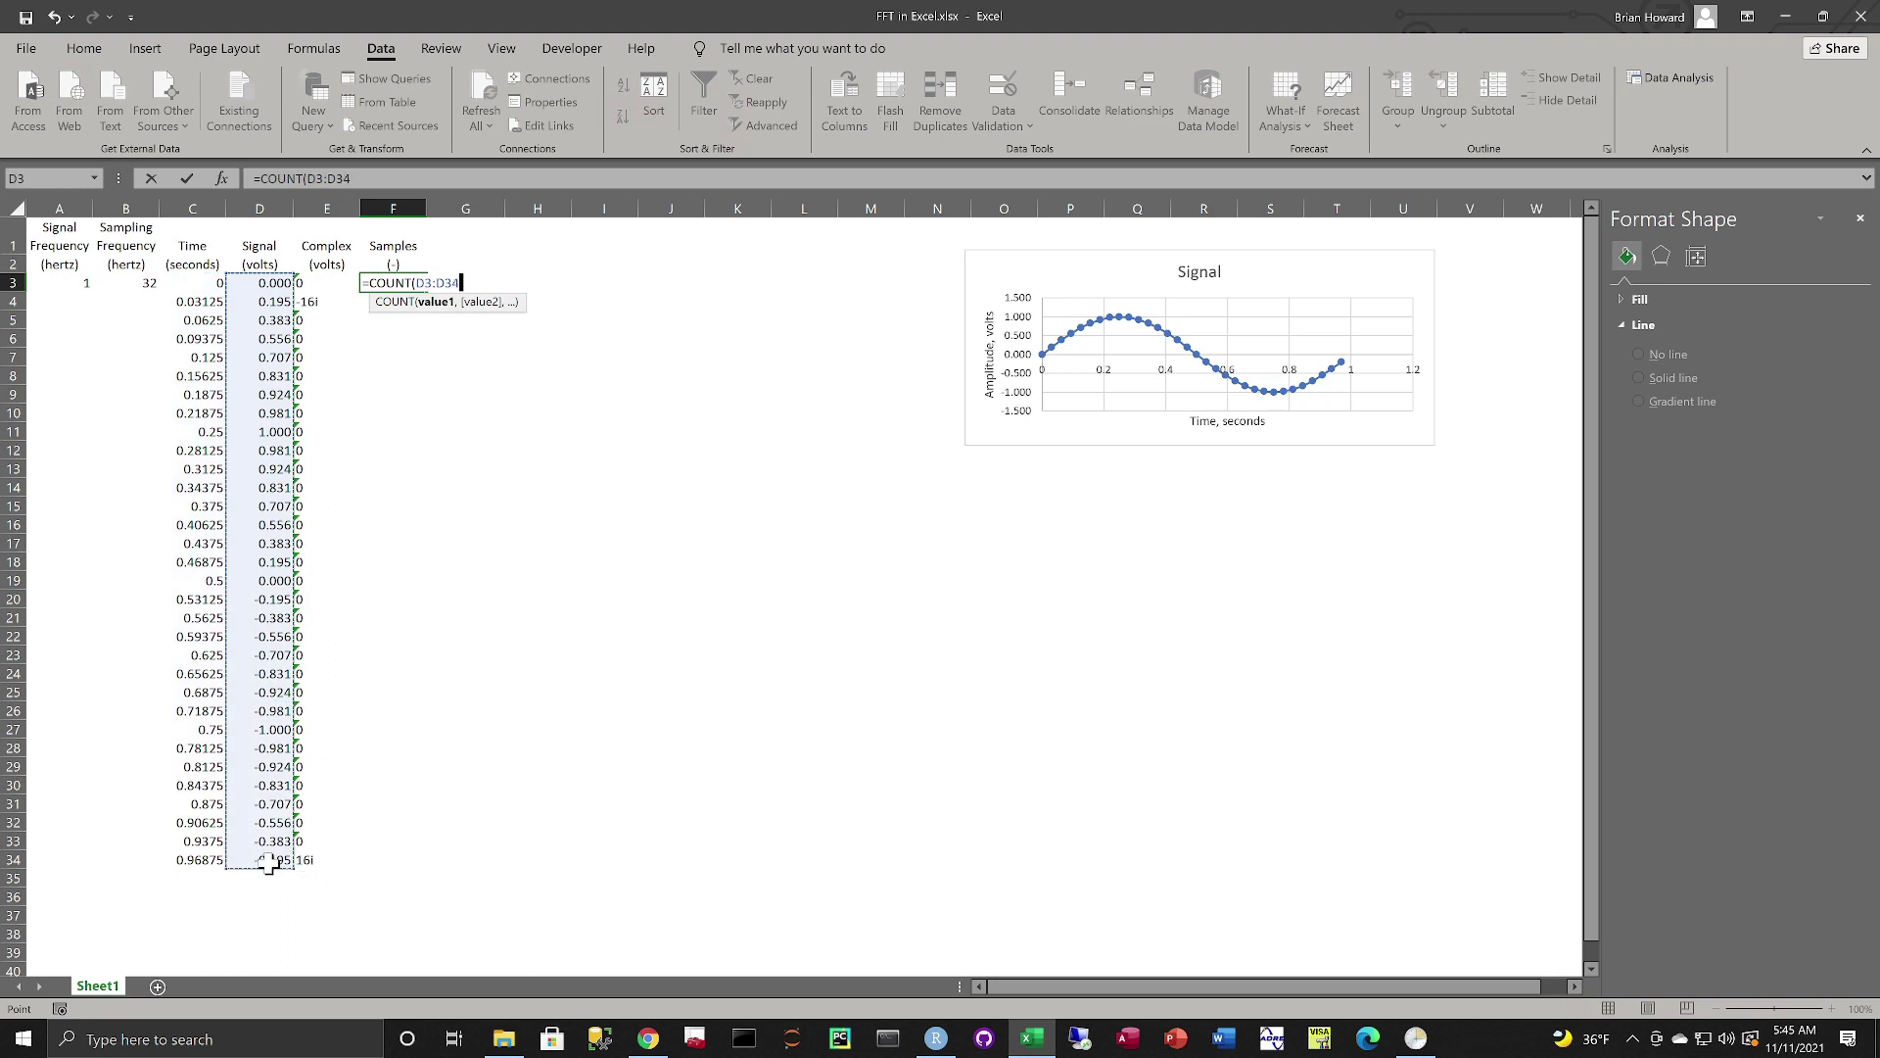
type(")")
key("Return")
key("Up")
key("Up")
key("Up")
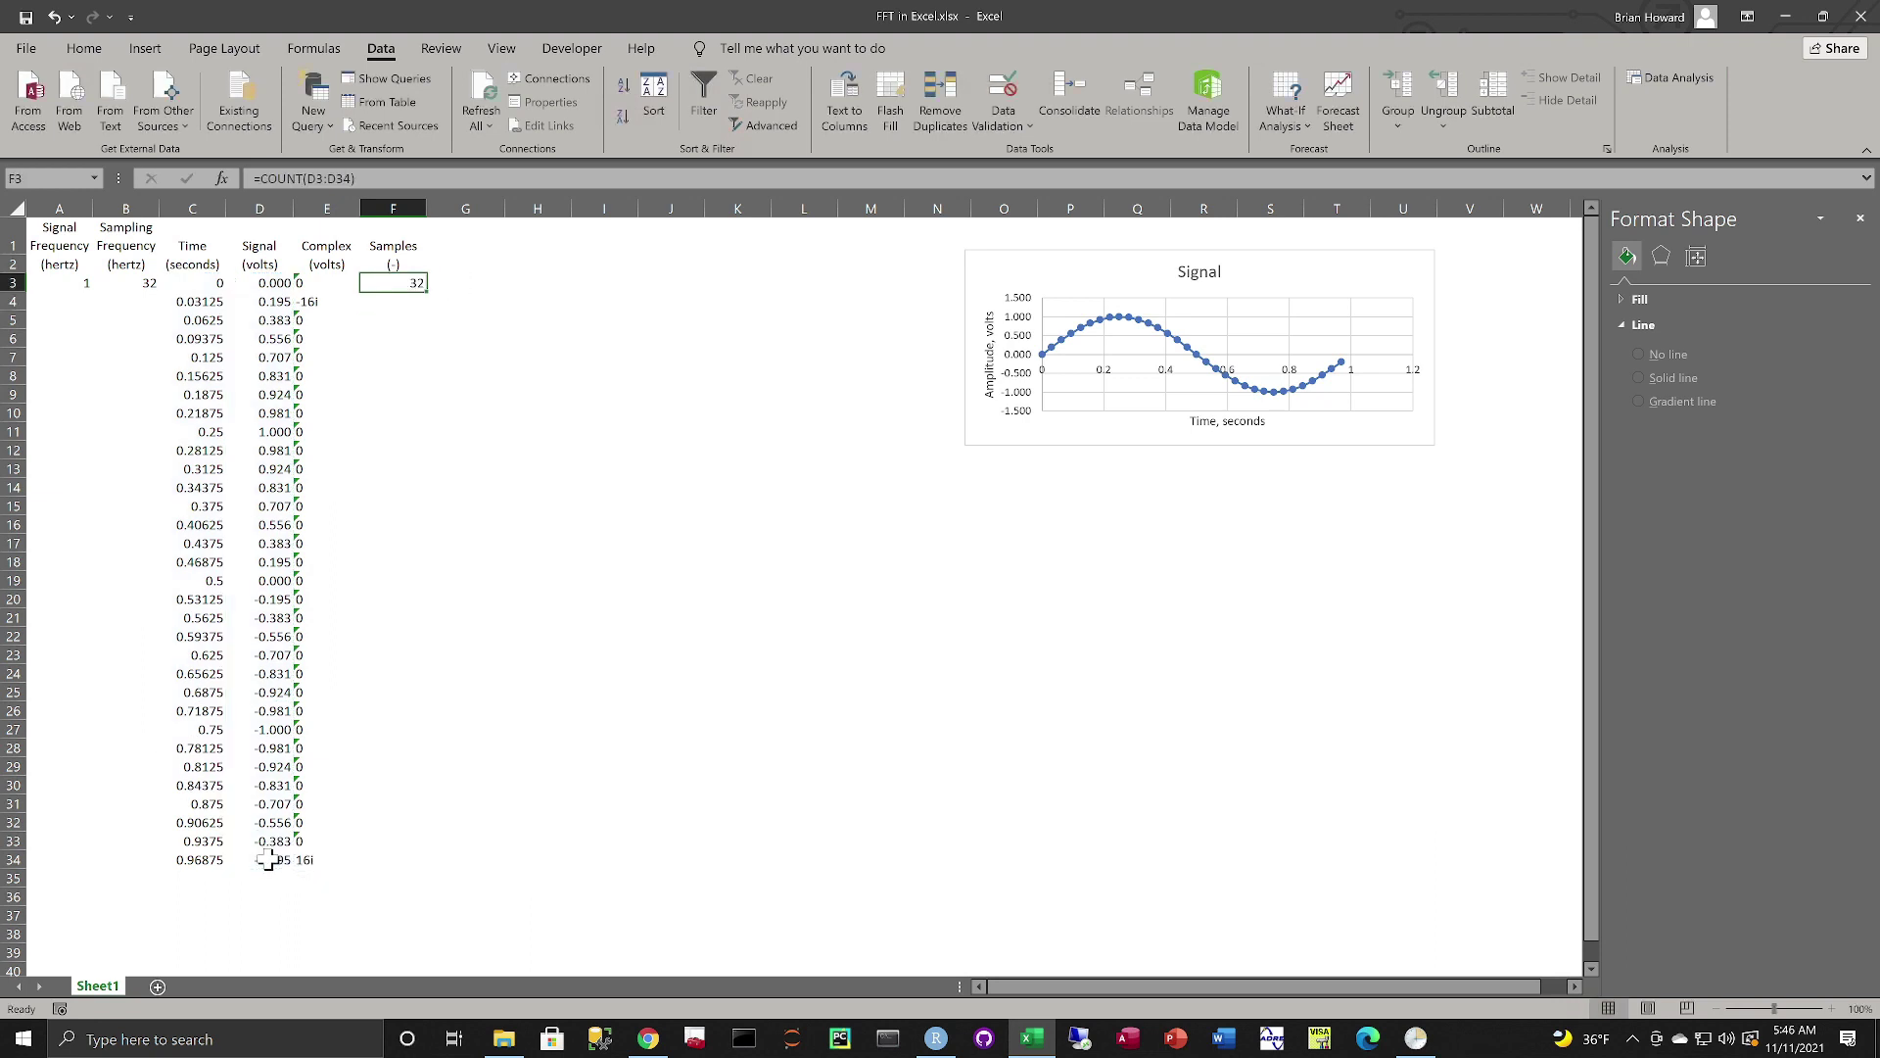
key("Right")
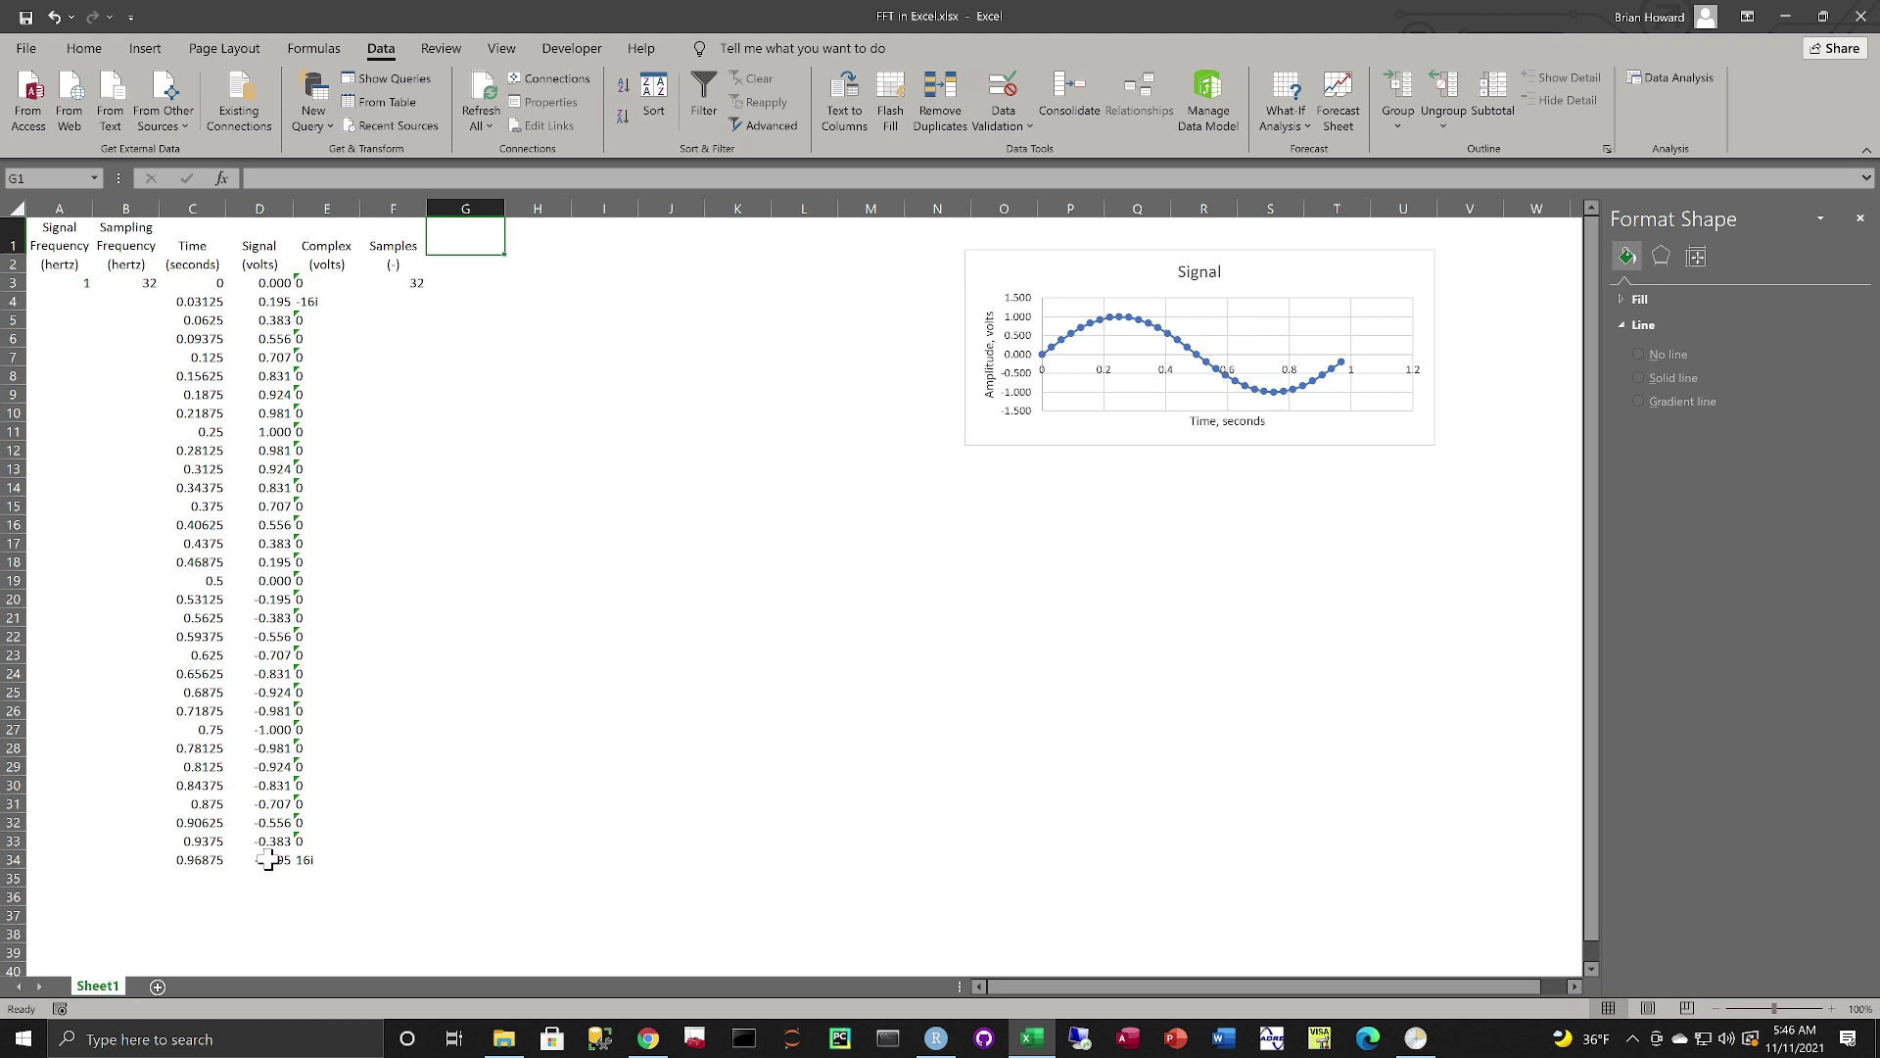
- Enter the heading Magnitude with unit label (volts) in G1:G2
type("Magnitude")
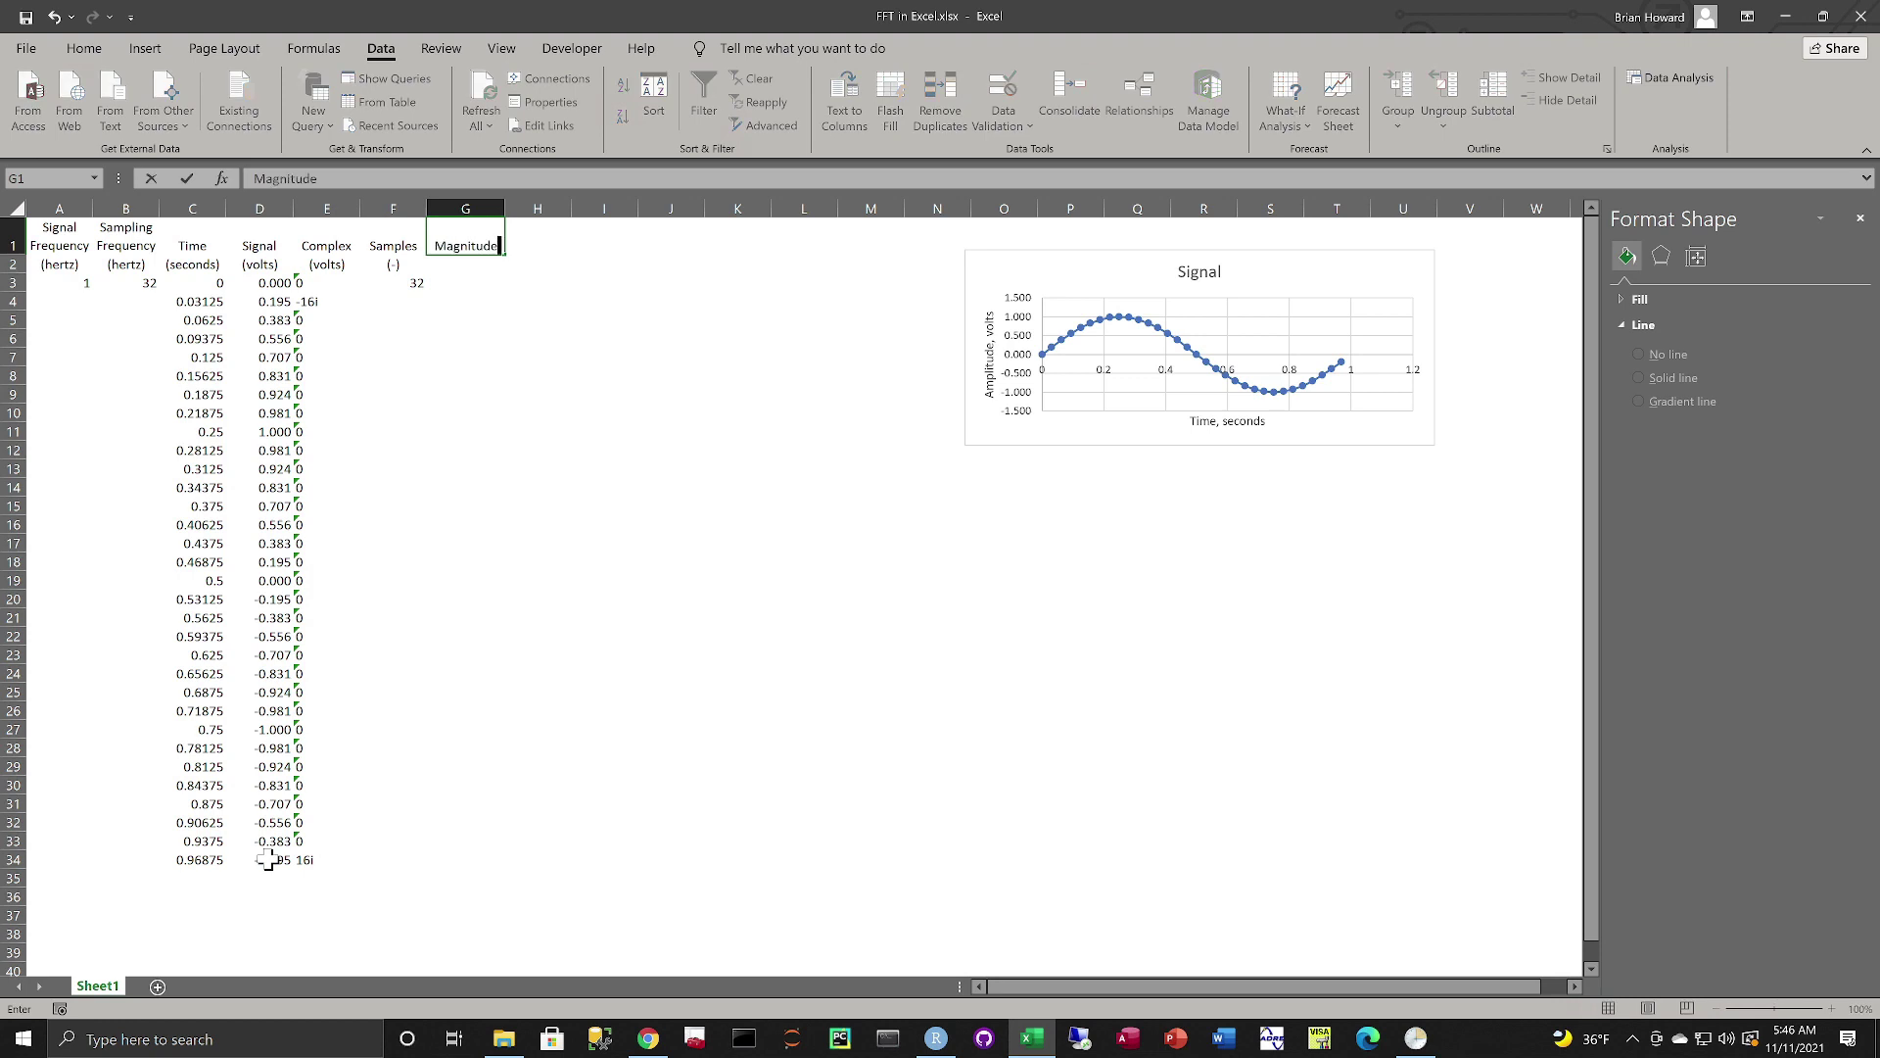
key("Return")
type("(volts)")
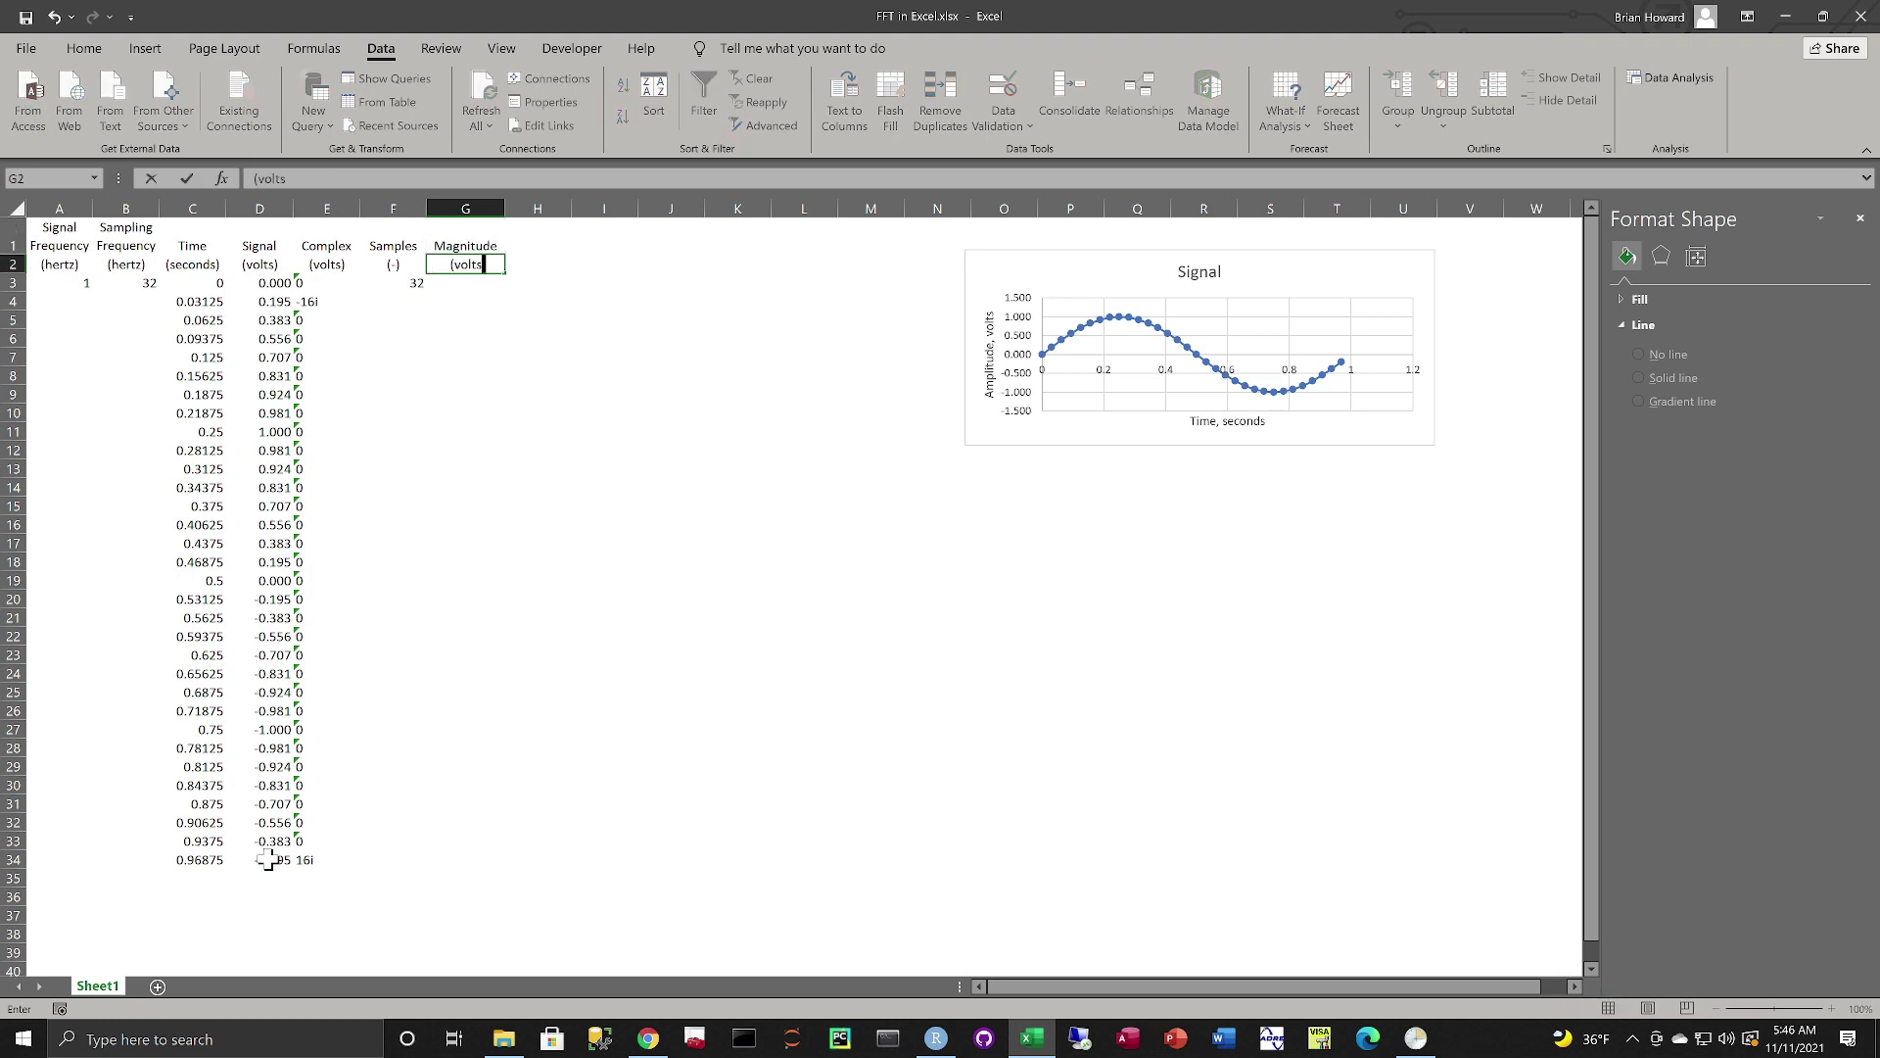
key("Return")
- Enter =IMABS(E3) in G3 and fill it down to G34
type("=")
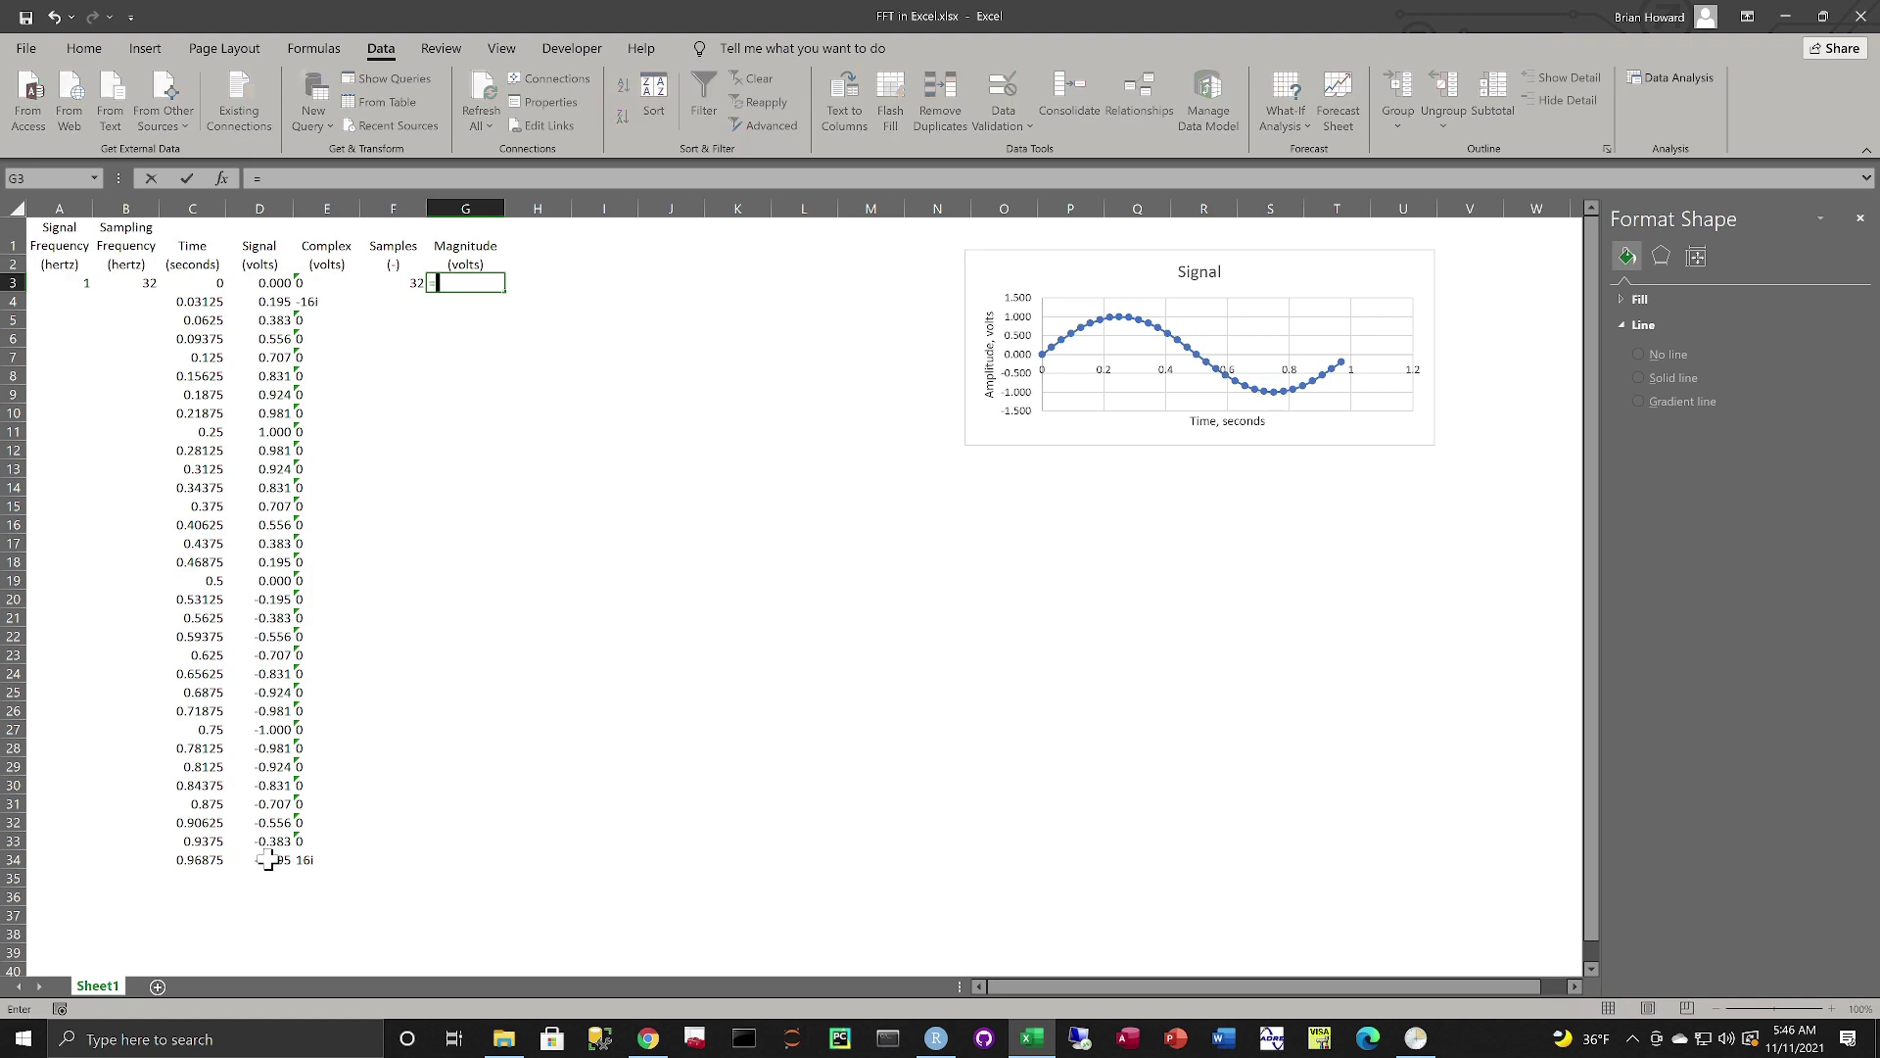
type("IMABS(")
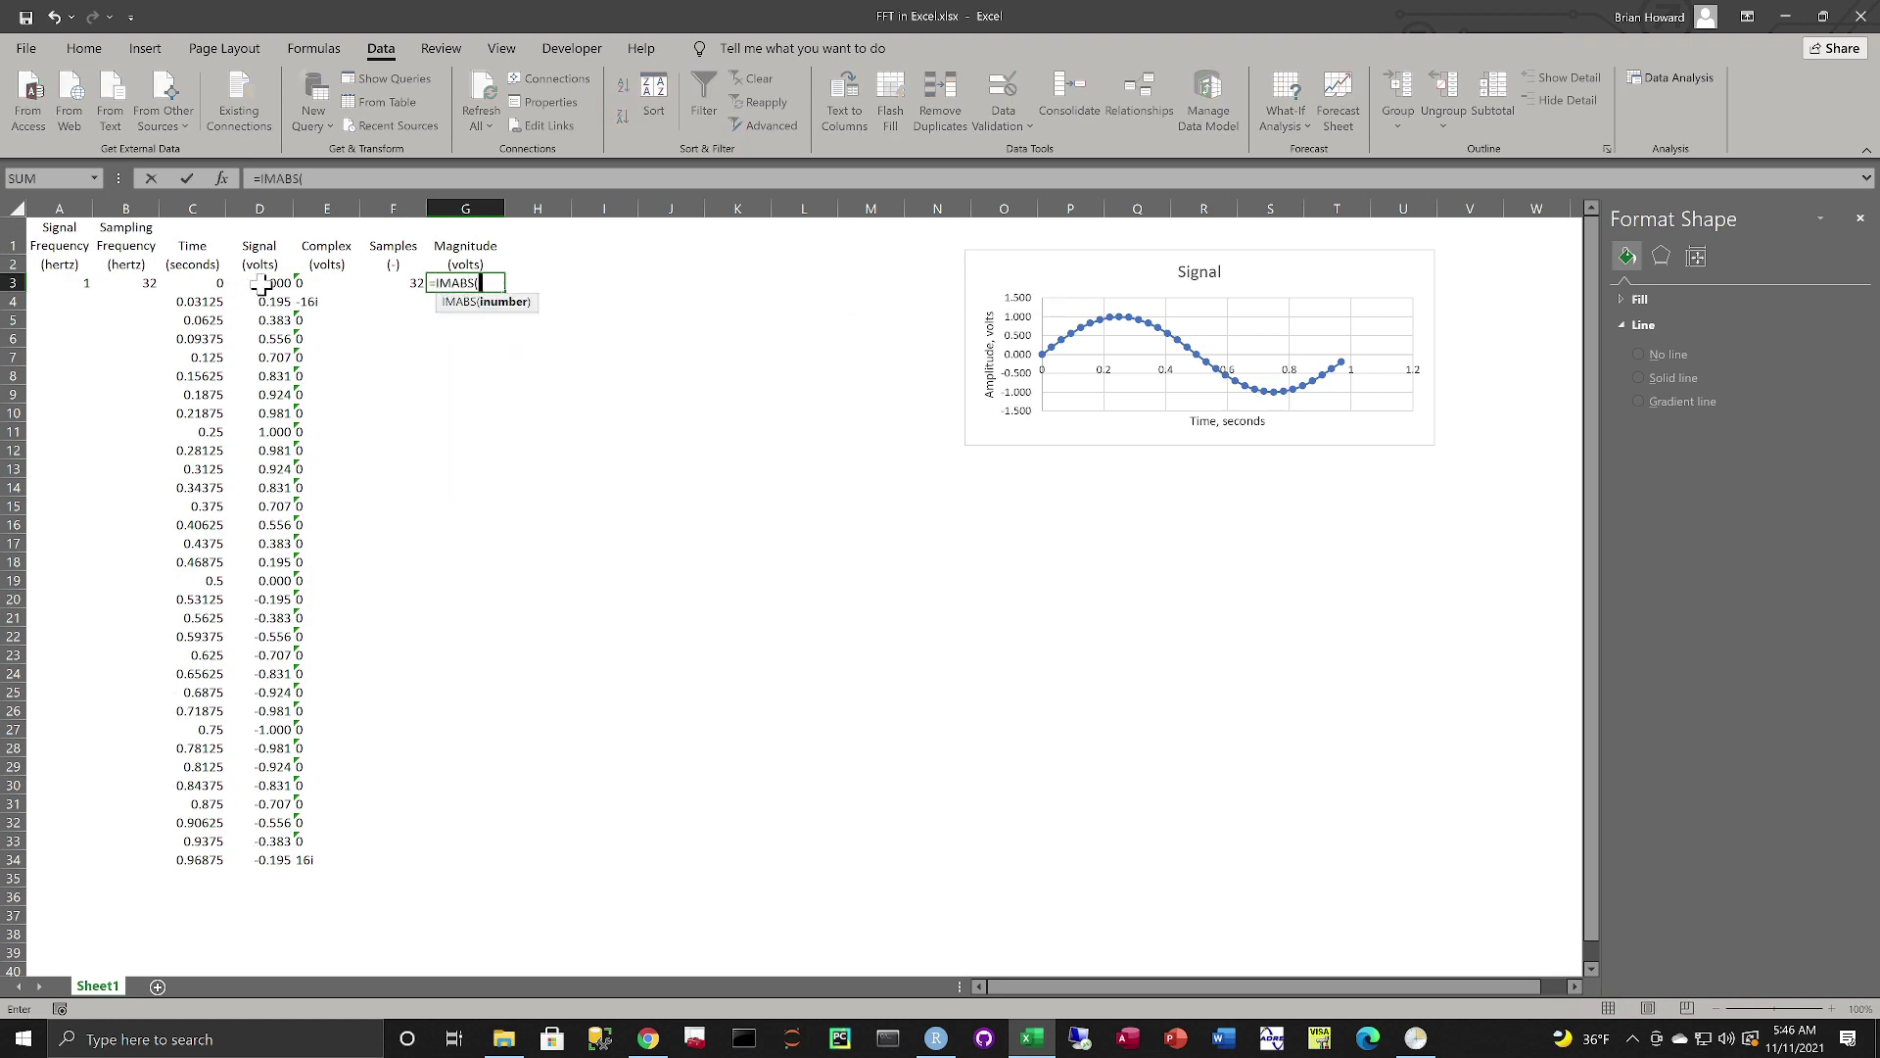
left_click(293, 283)
key("Return")
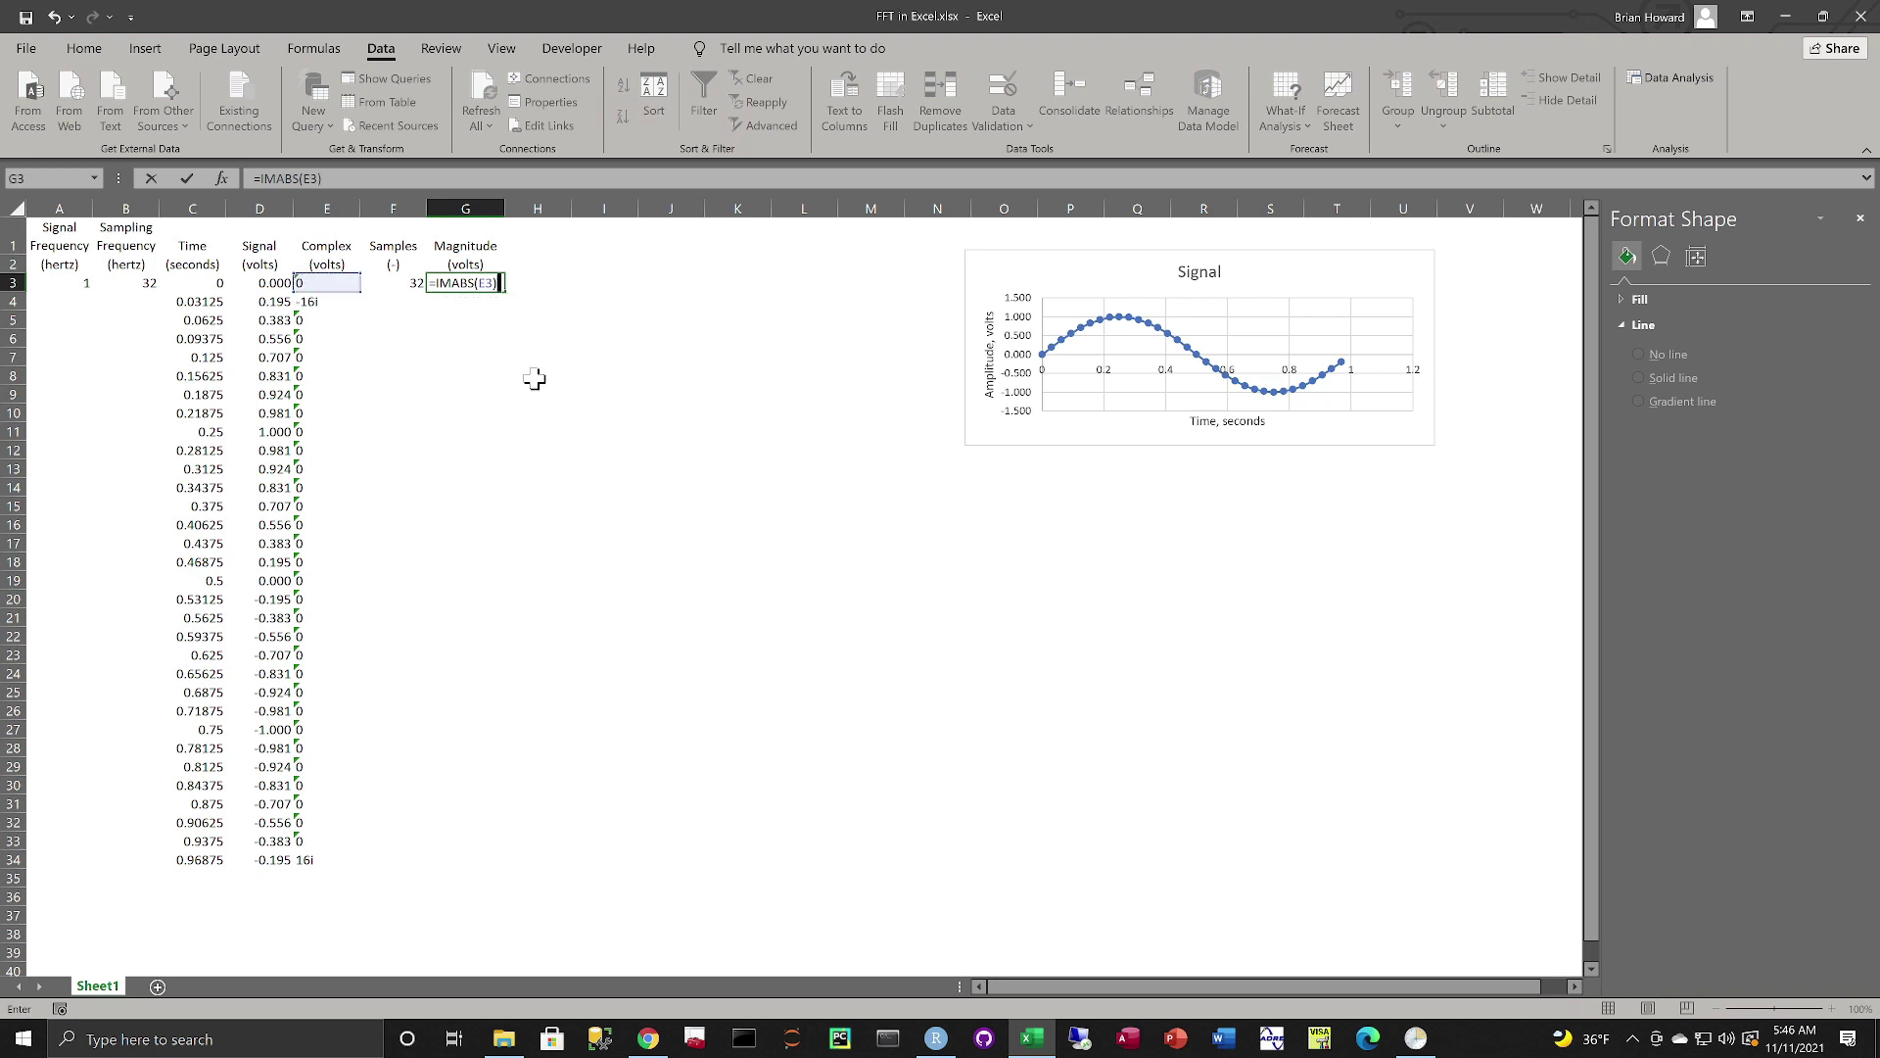
key("Up")
key("ctrl+c")
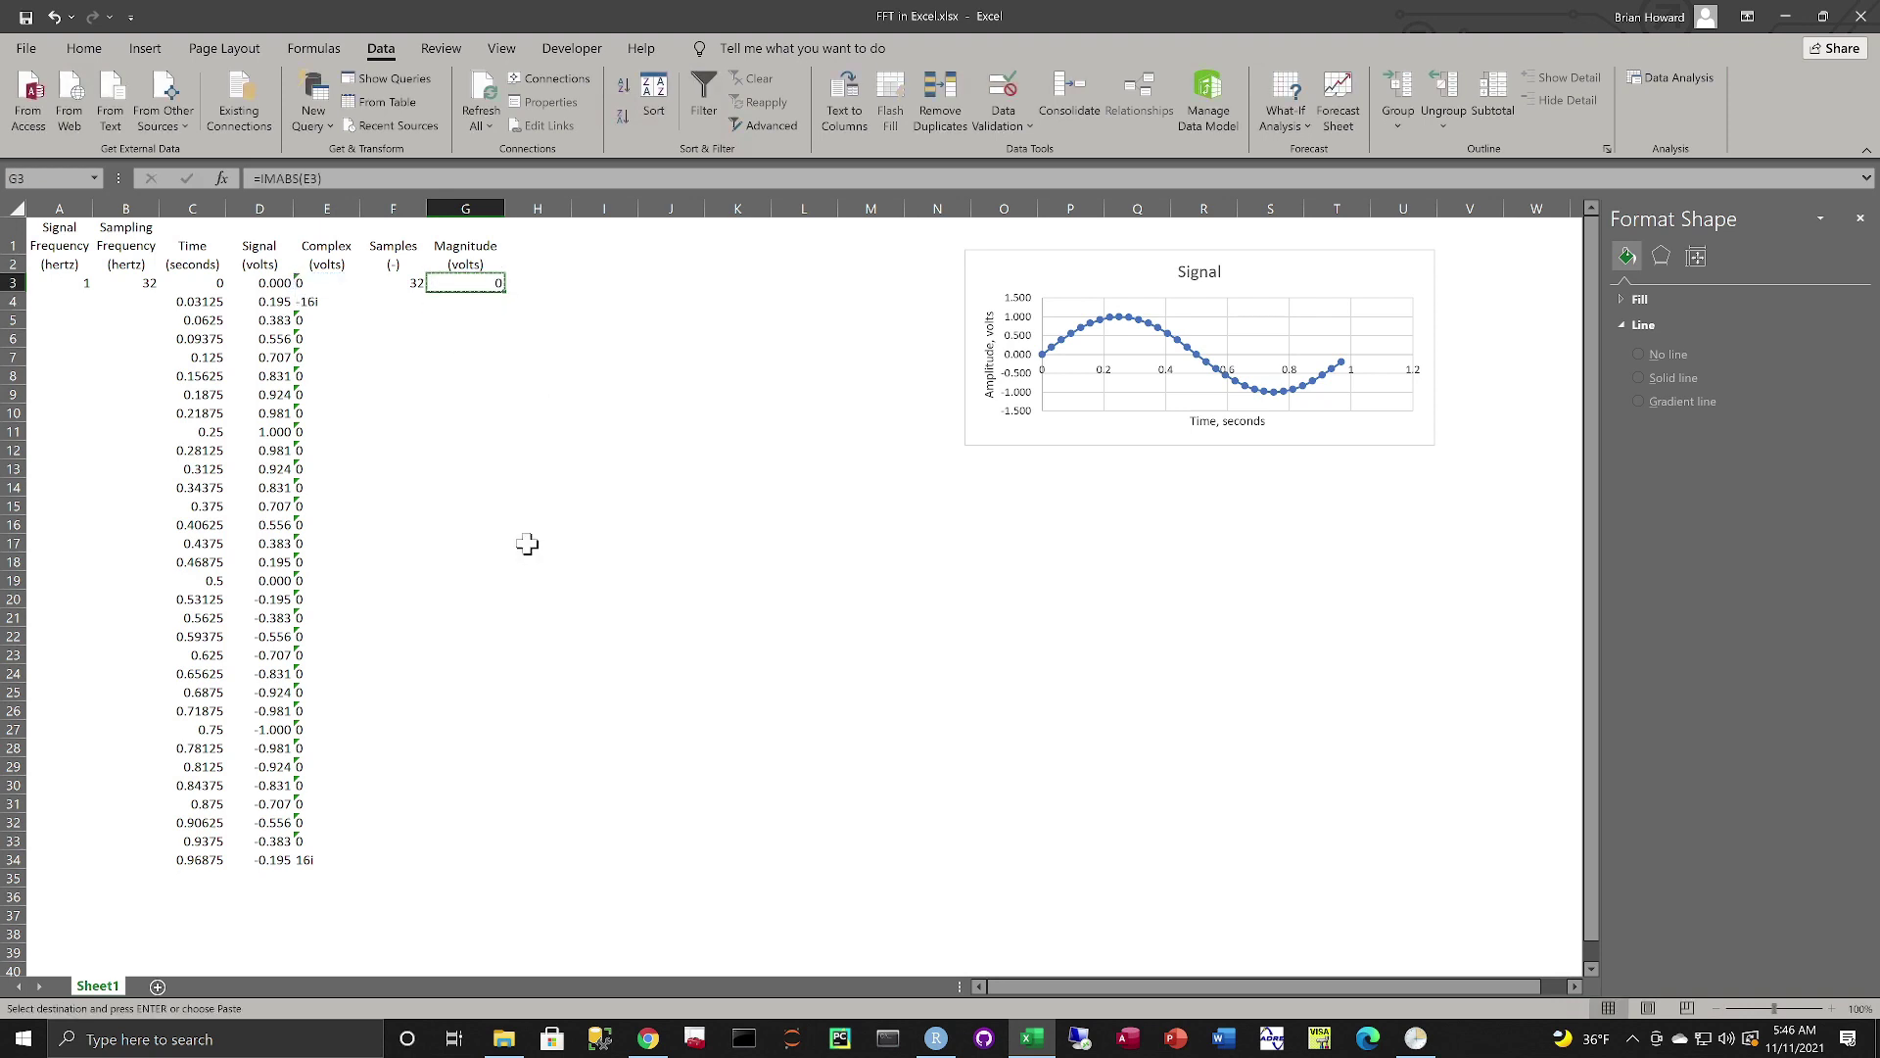
left_click(442, 861, "shift")
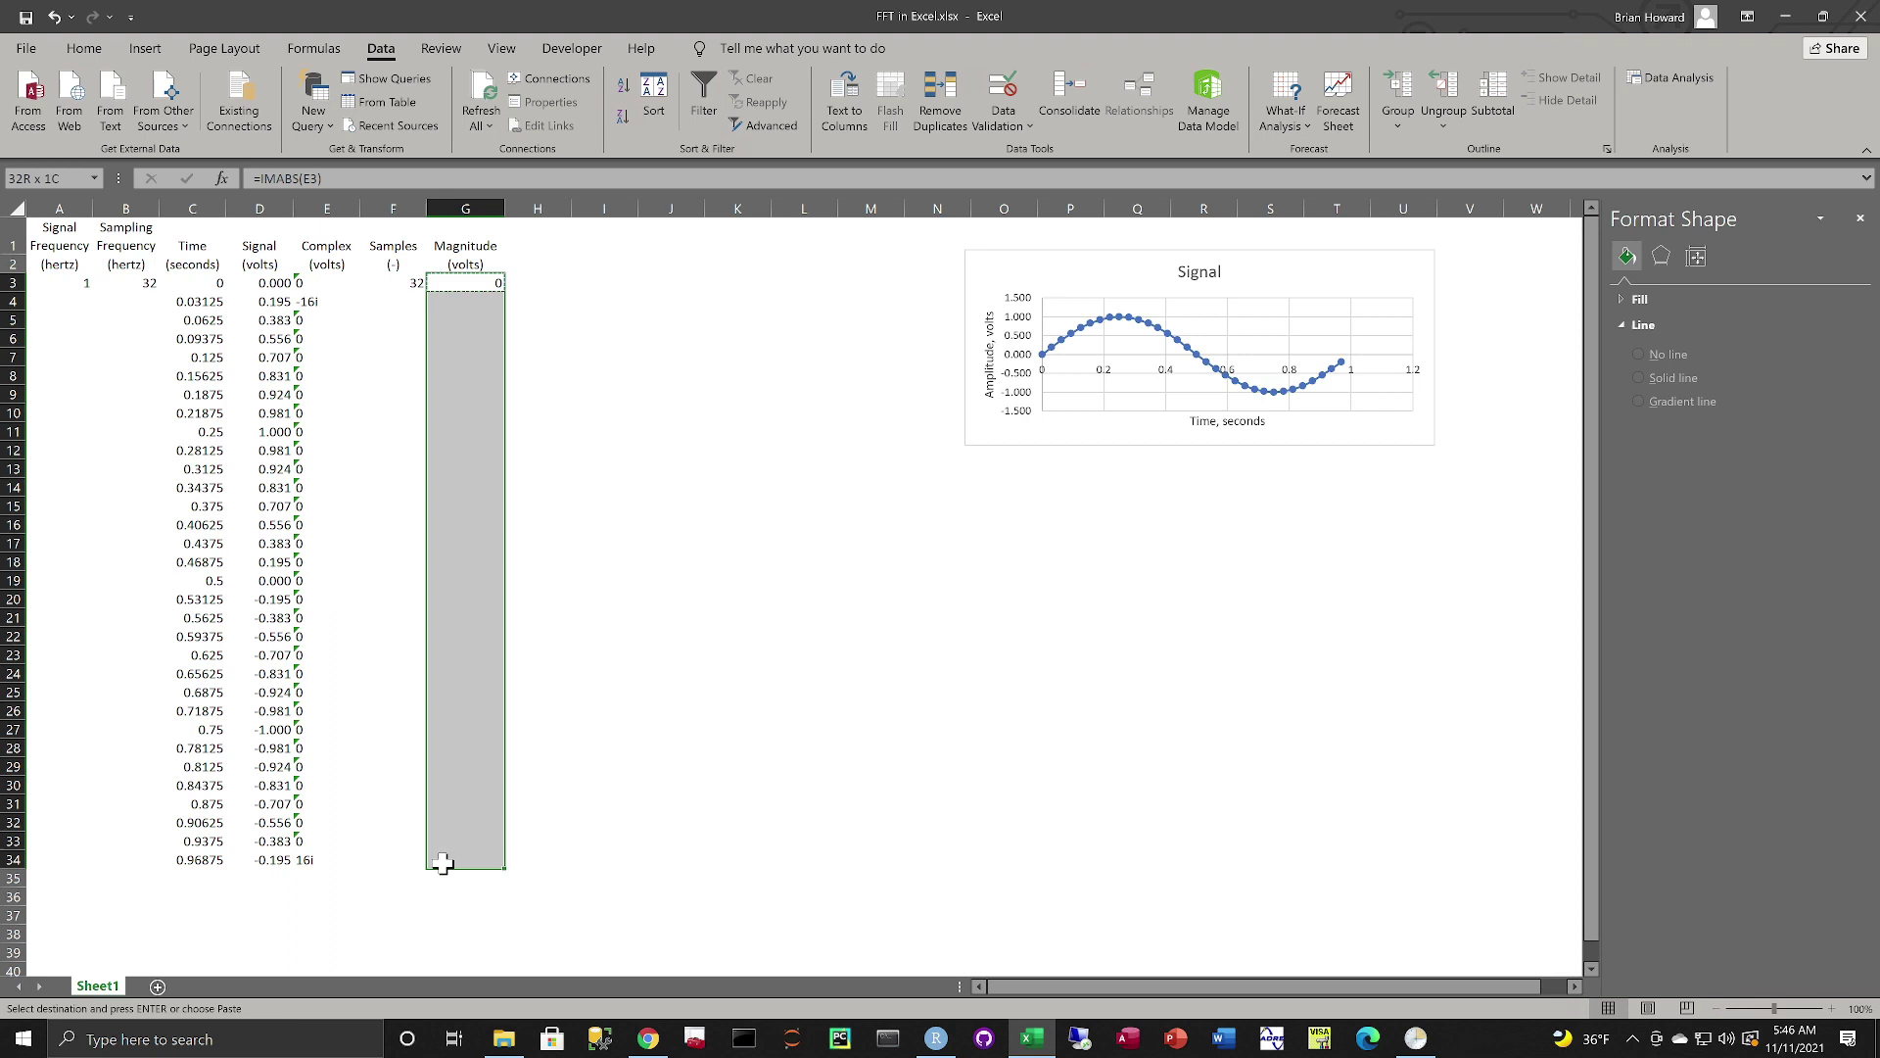
key("ctrl+v")
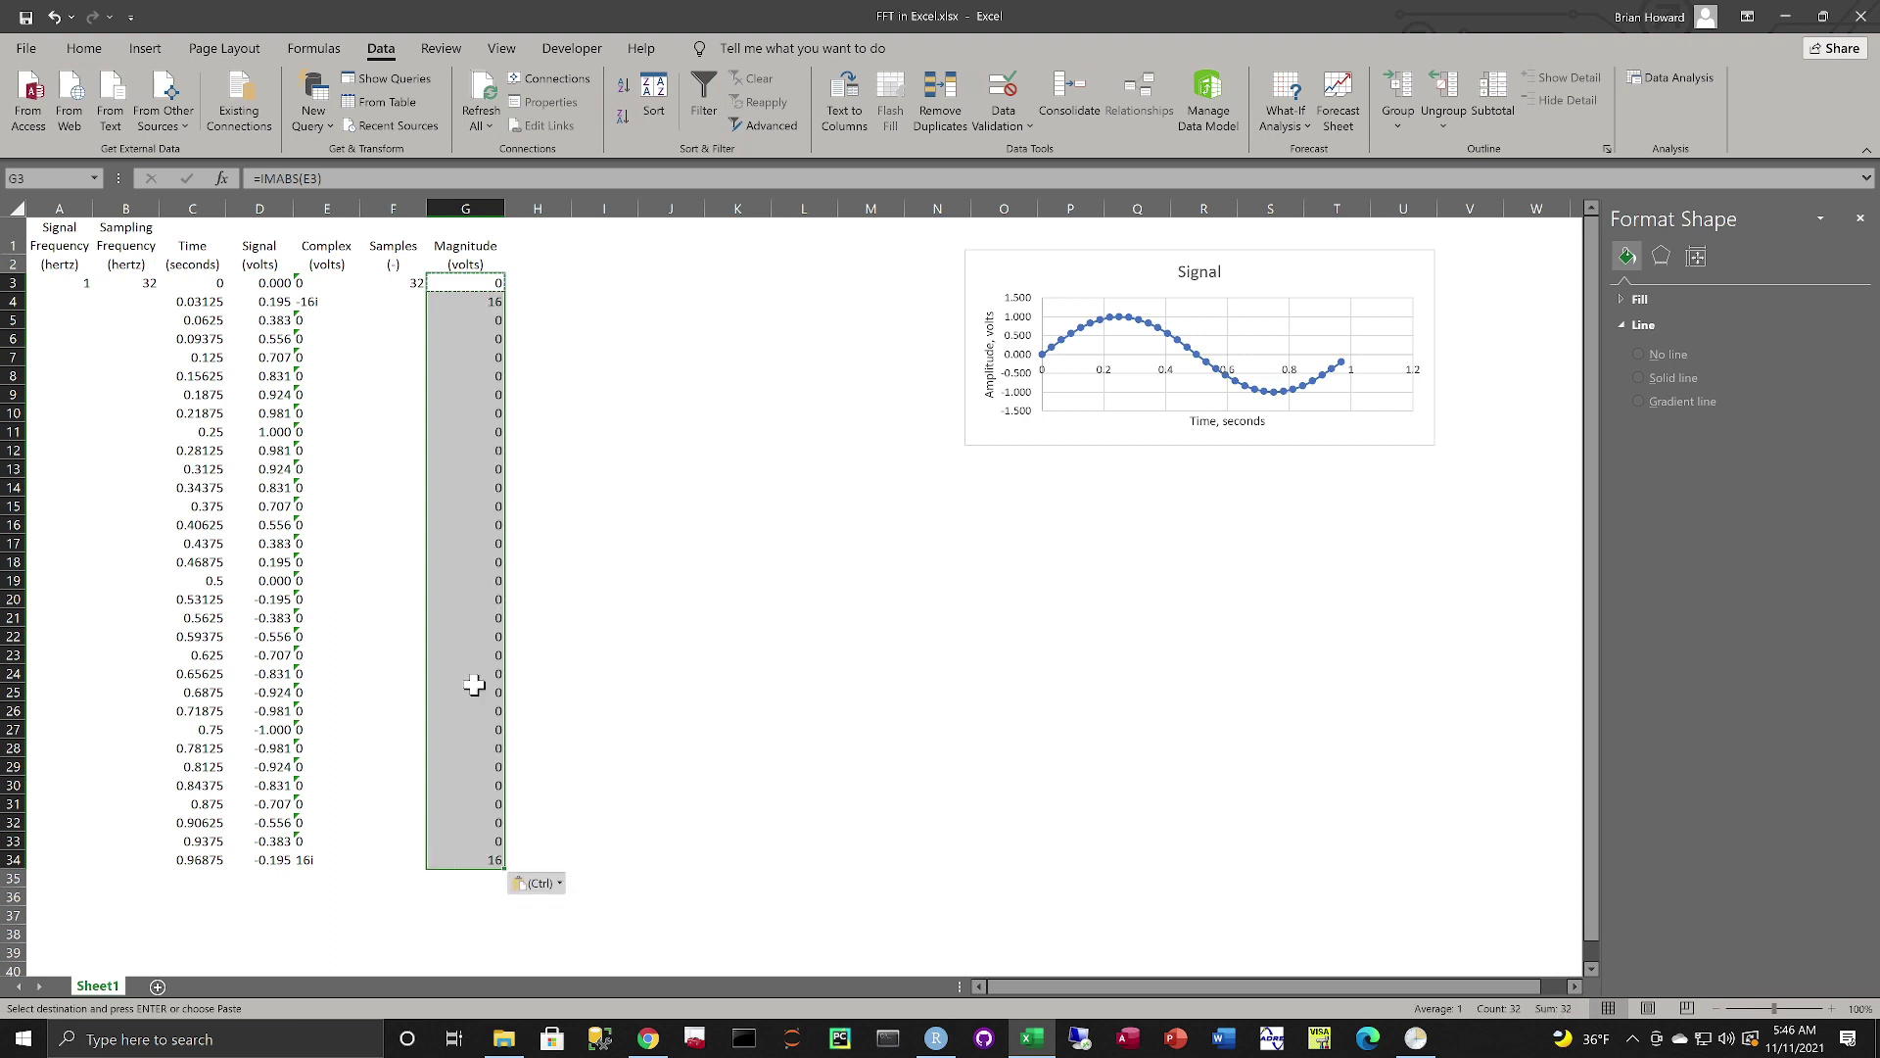
left_click(462, 285)
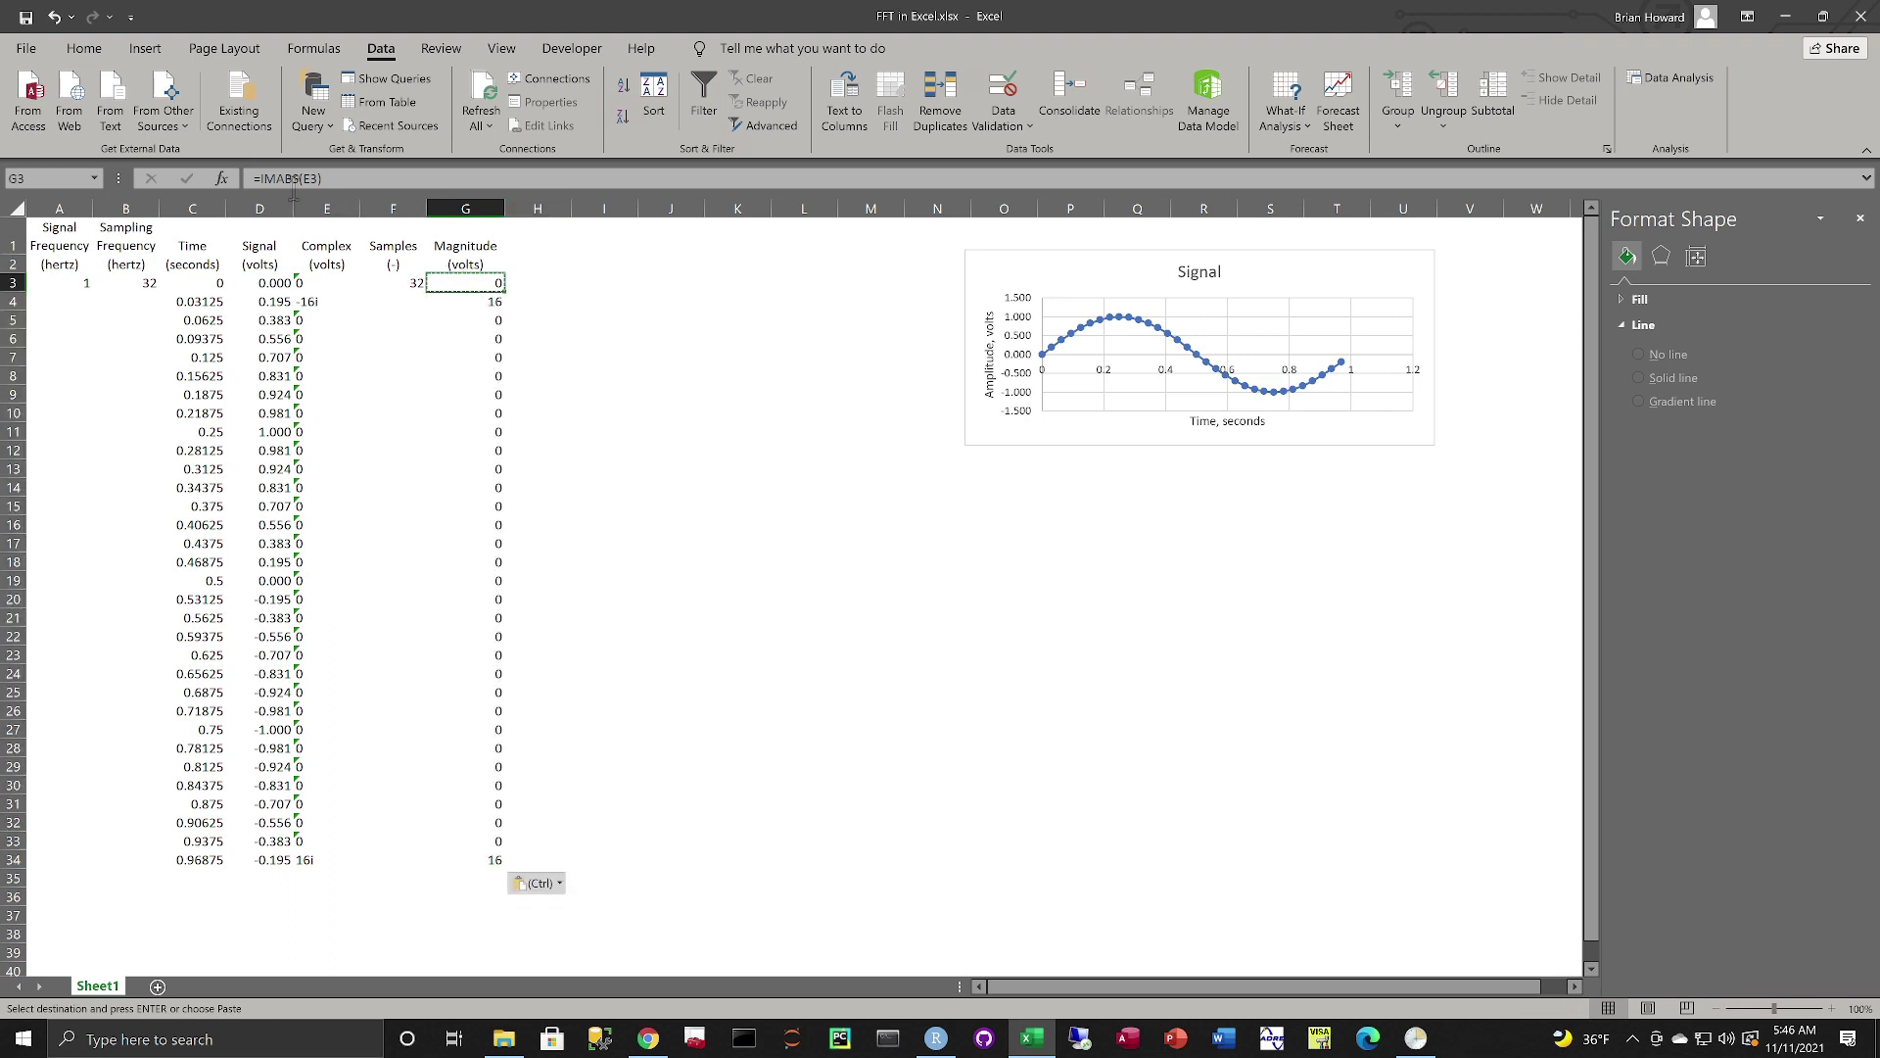
- Change G3 to =IMABS(E3)/($F$3/2) and refill it down to G34
double_click(458, 281)
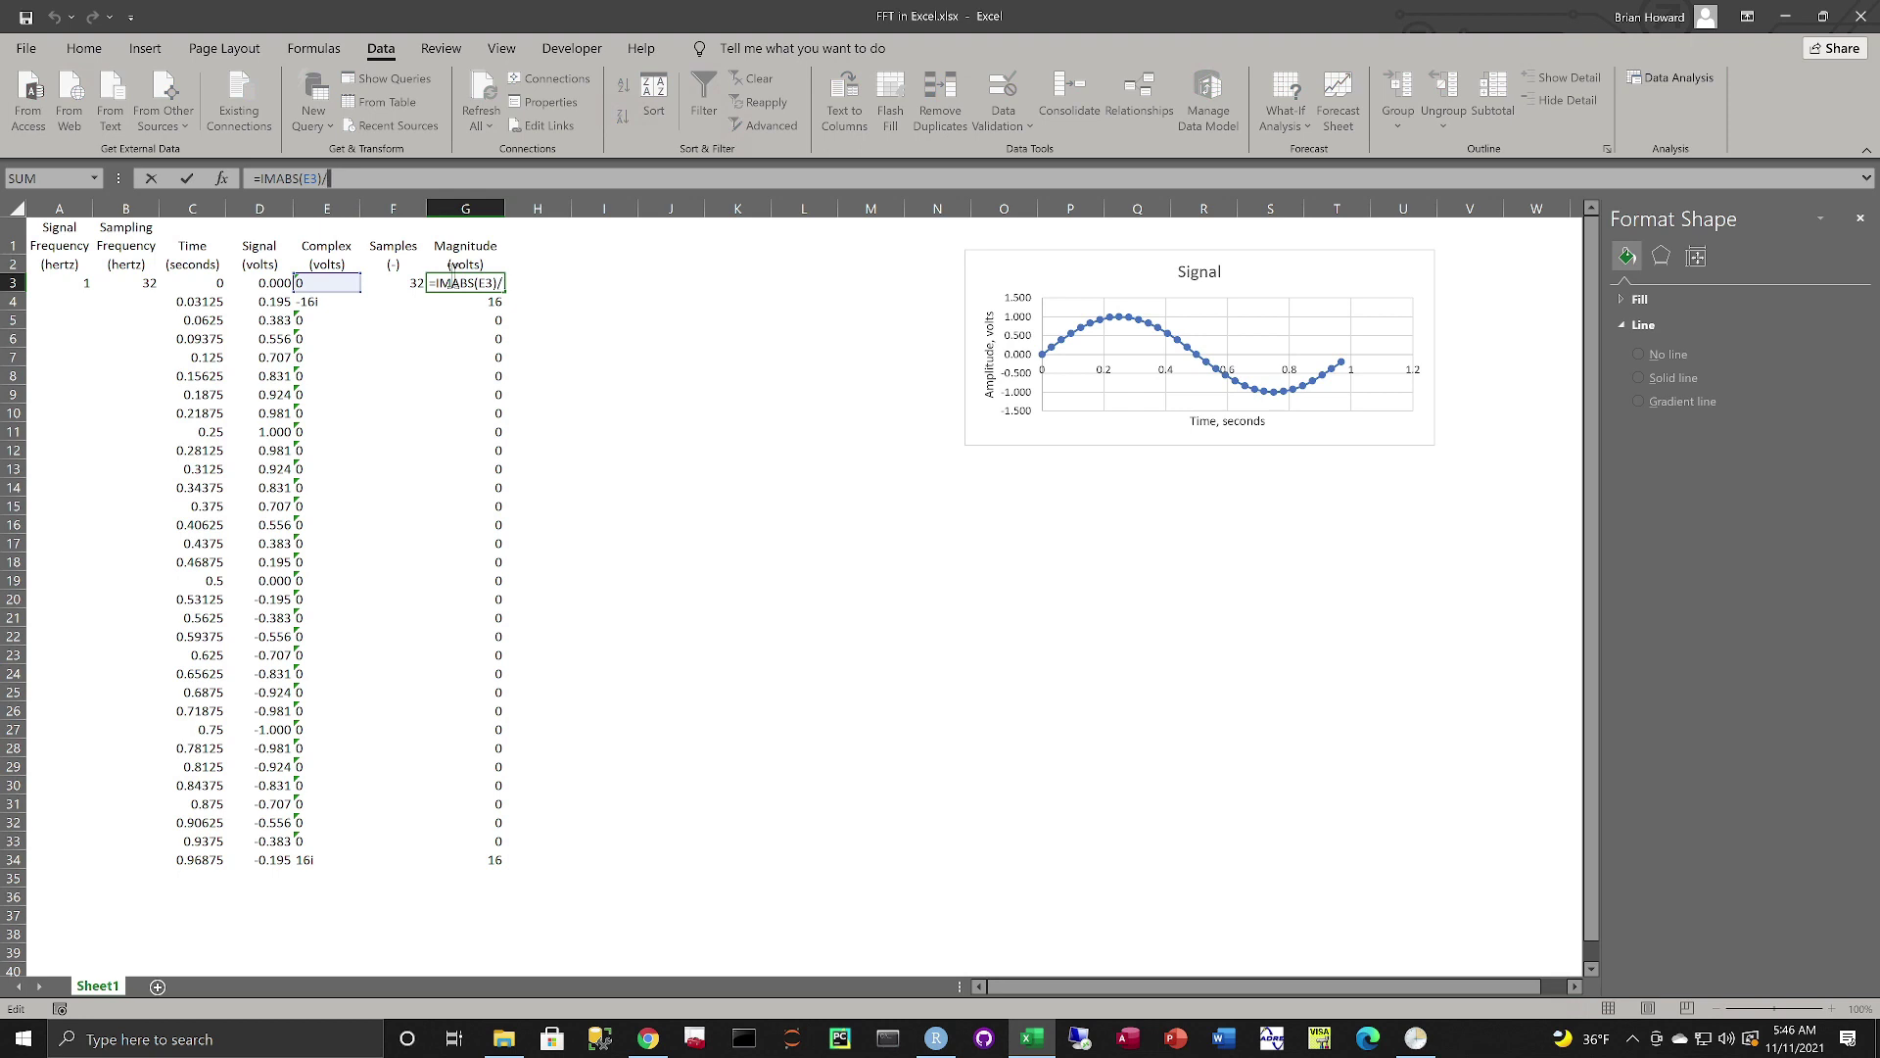
type("/")
left_click(390, 283)
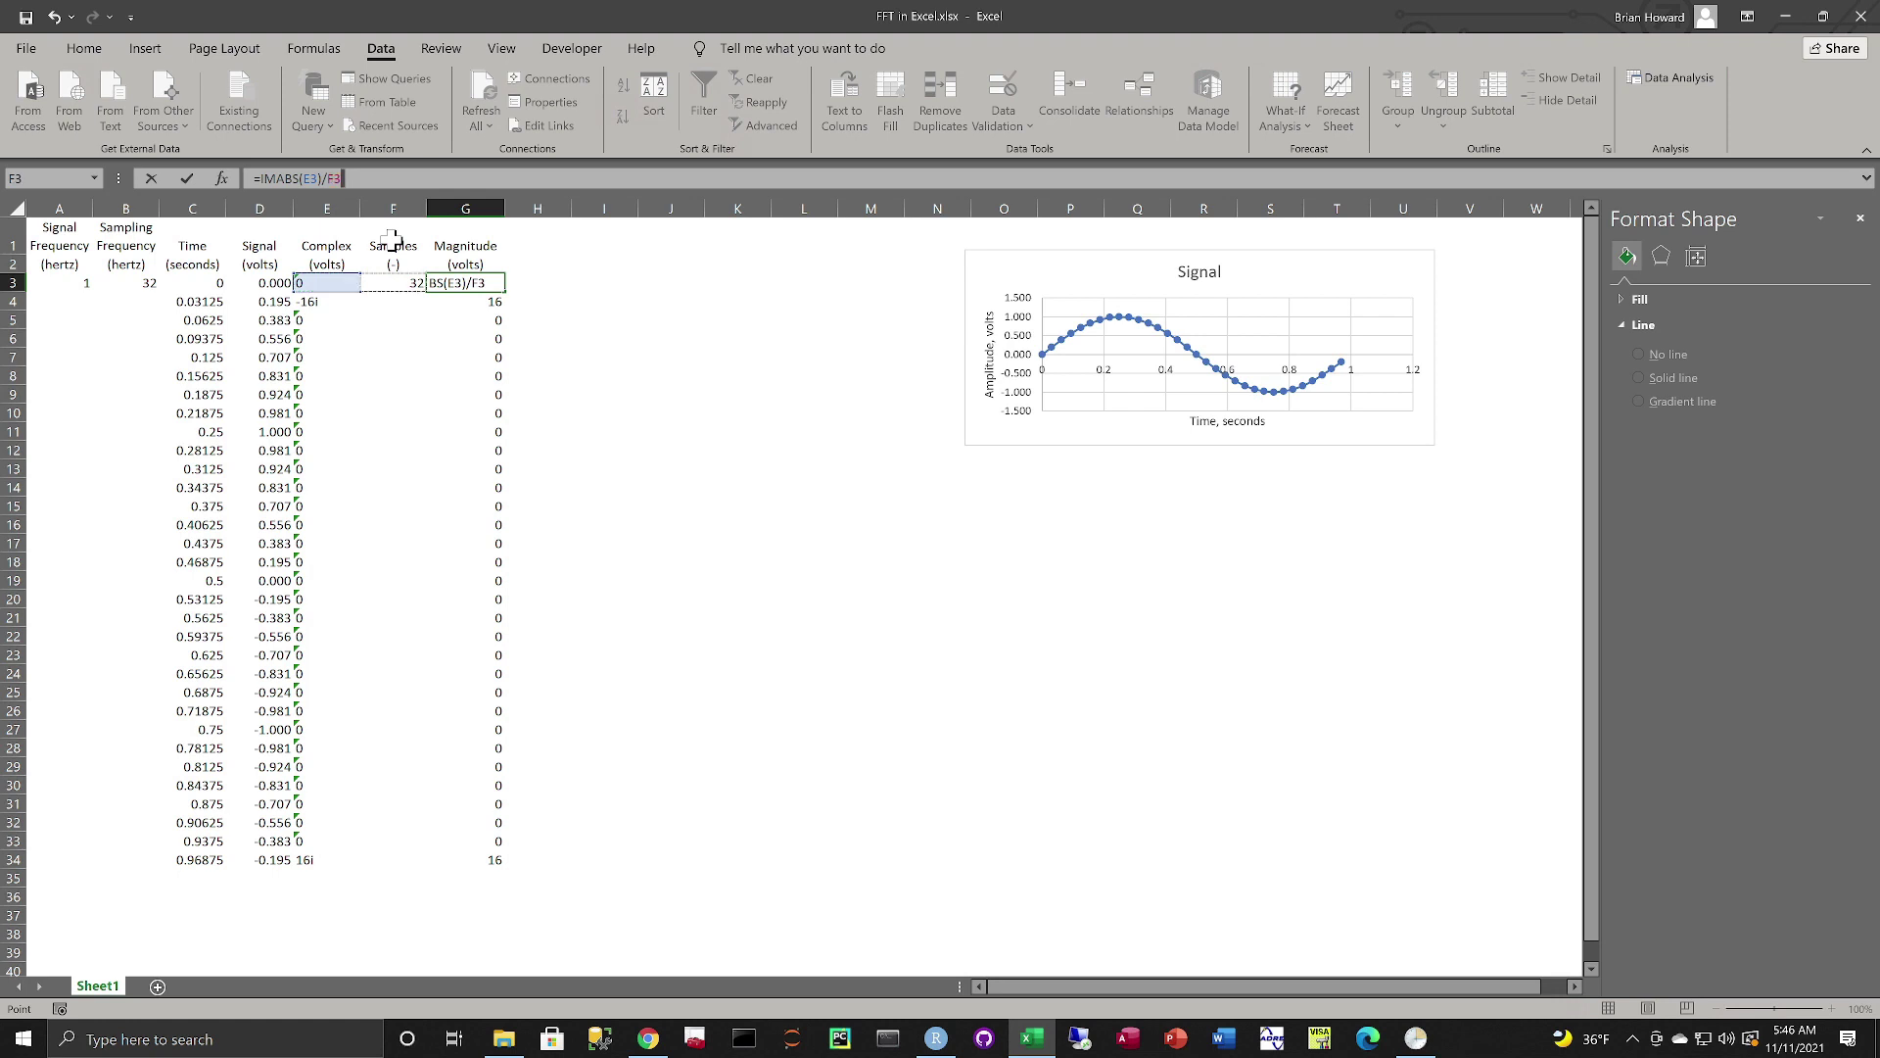
left_click(334, 178)
type("$F$3/2")
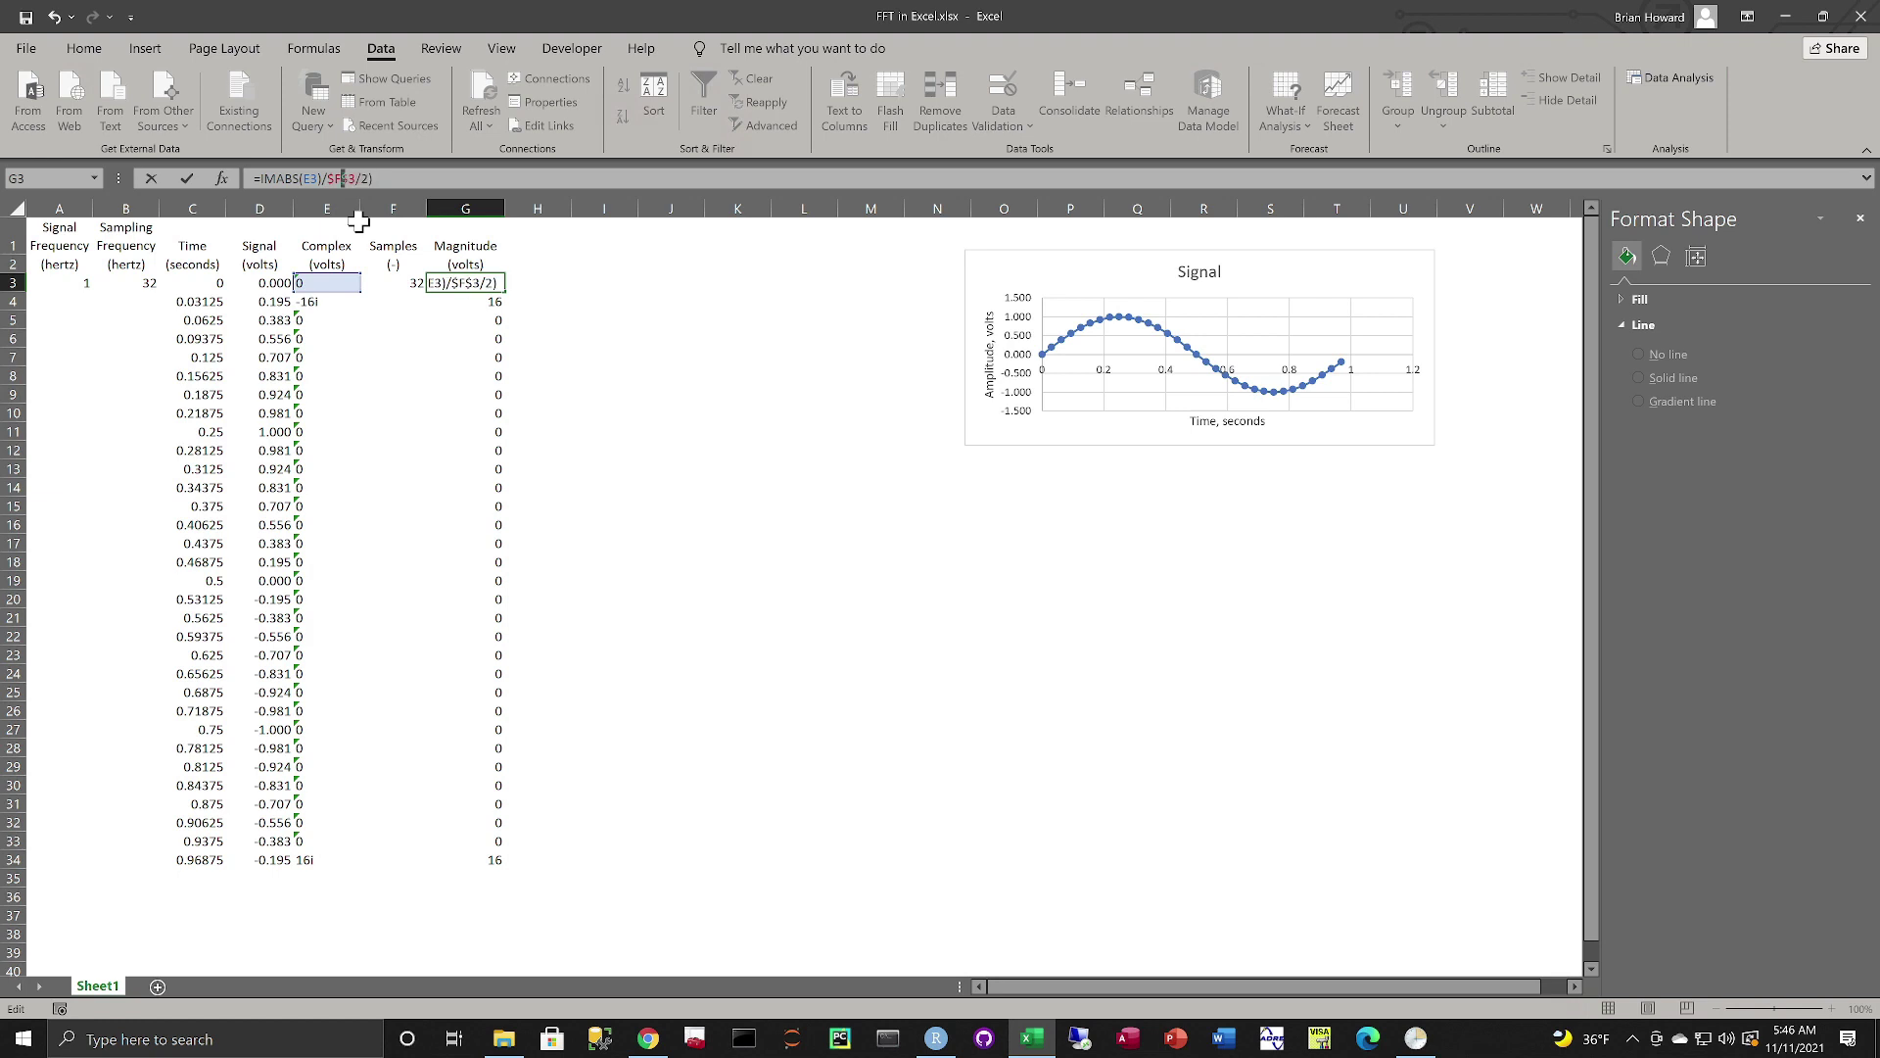
type("(")
key("ctrl+Return")
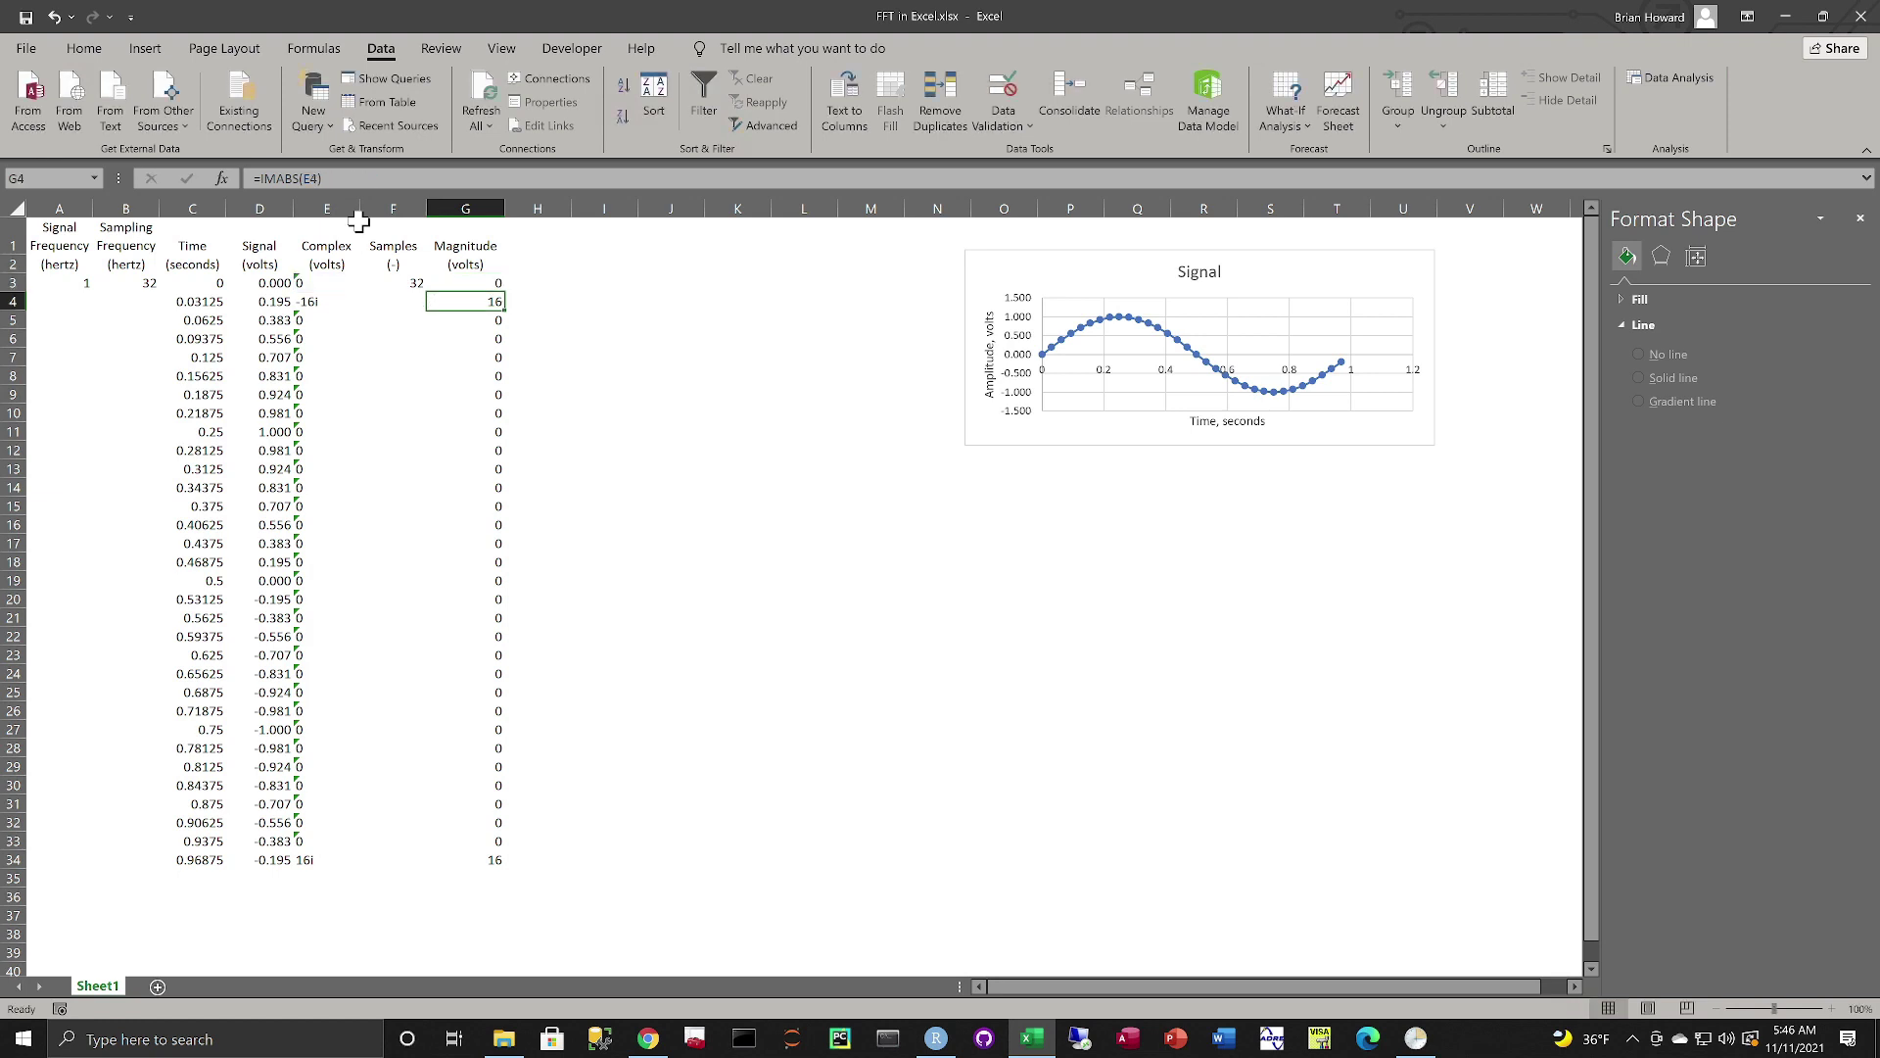
key("ctrl+c")
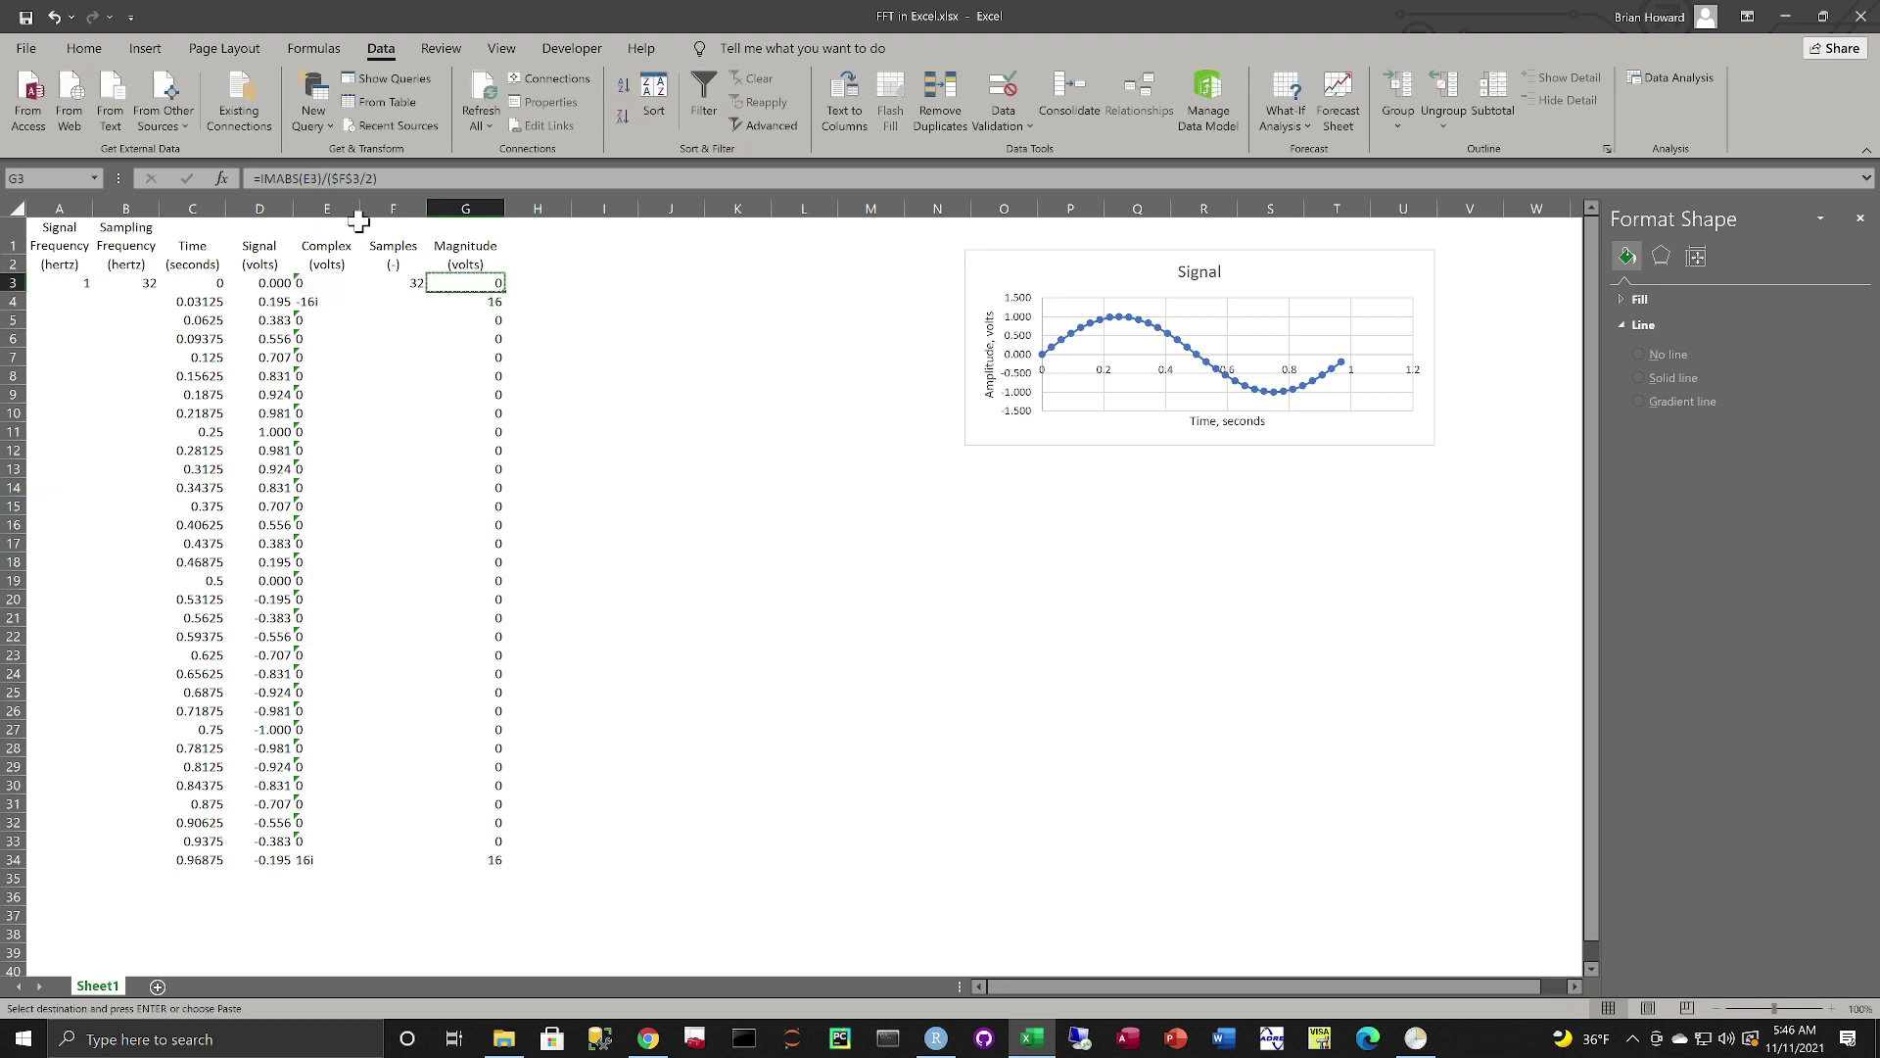
key("ctrl+shift+Down")
key("ctrl+v")
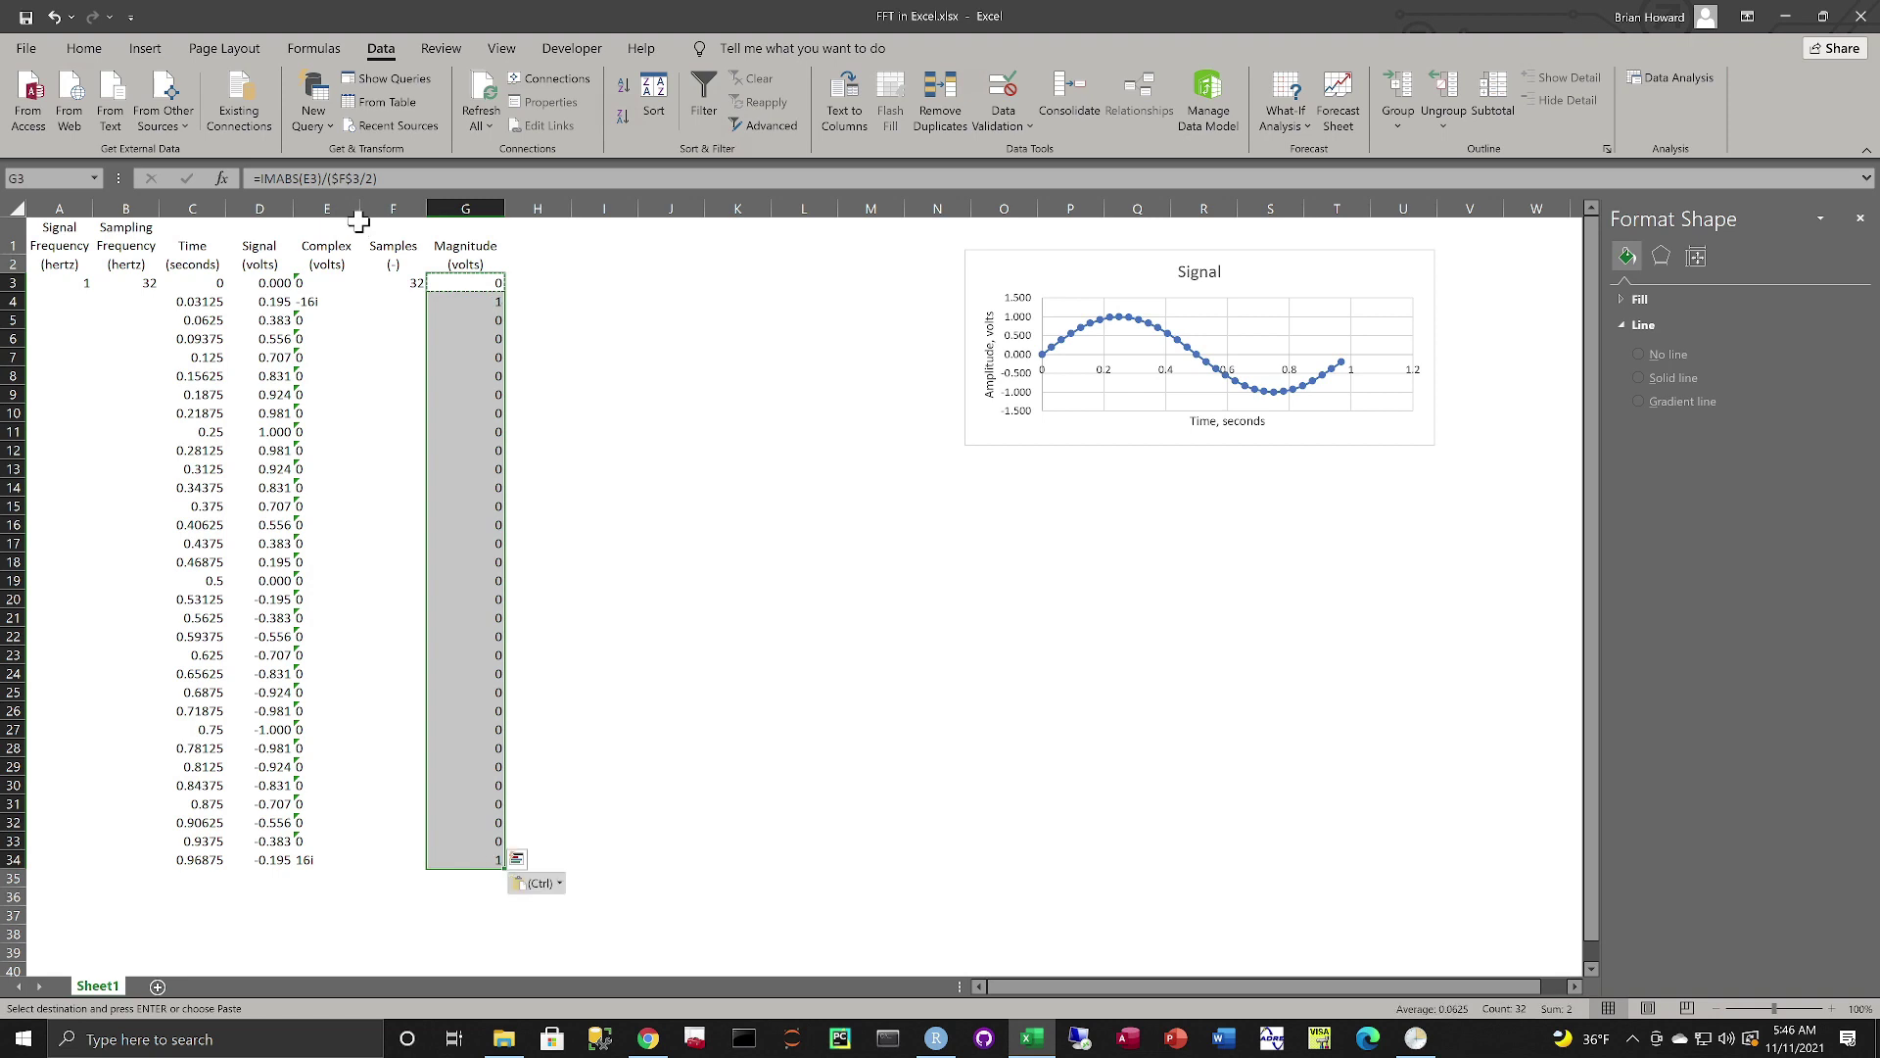
key("Up")
key("Up")
- Enter the heading Phase with unit label (degrees) in H1:H2
key("Down")
key("Right")
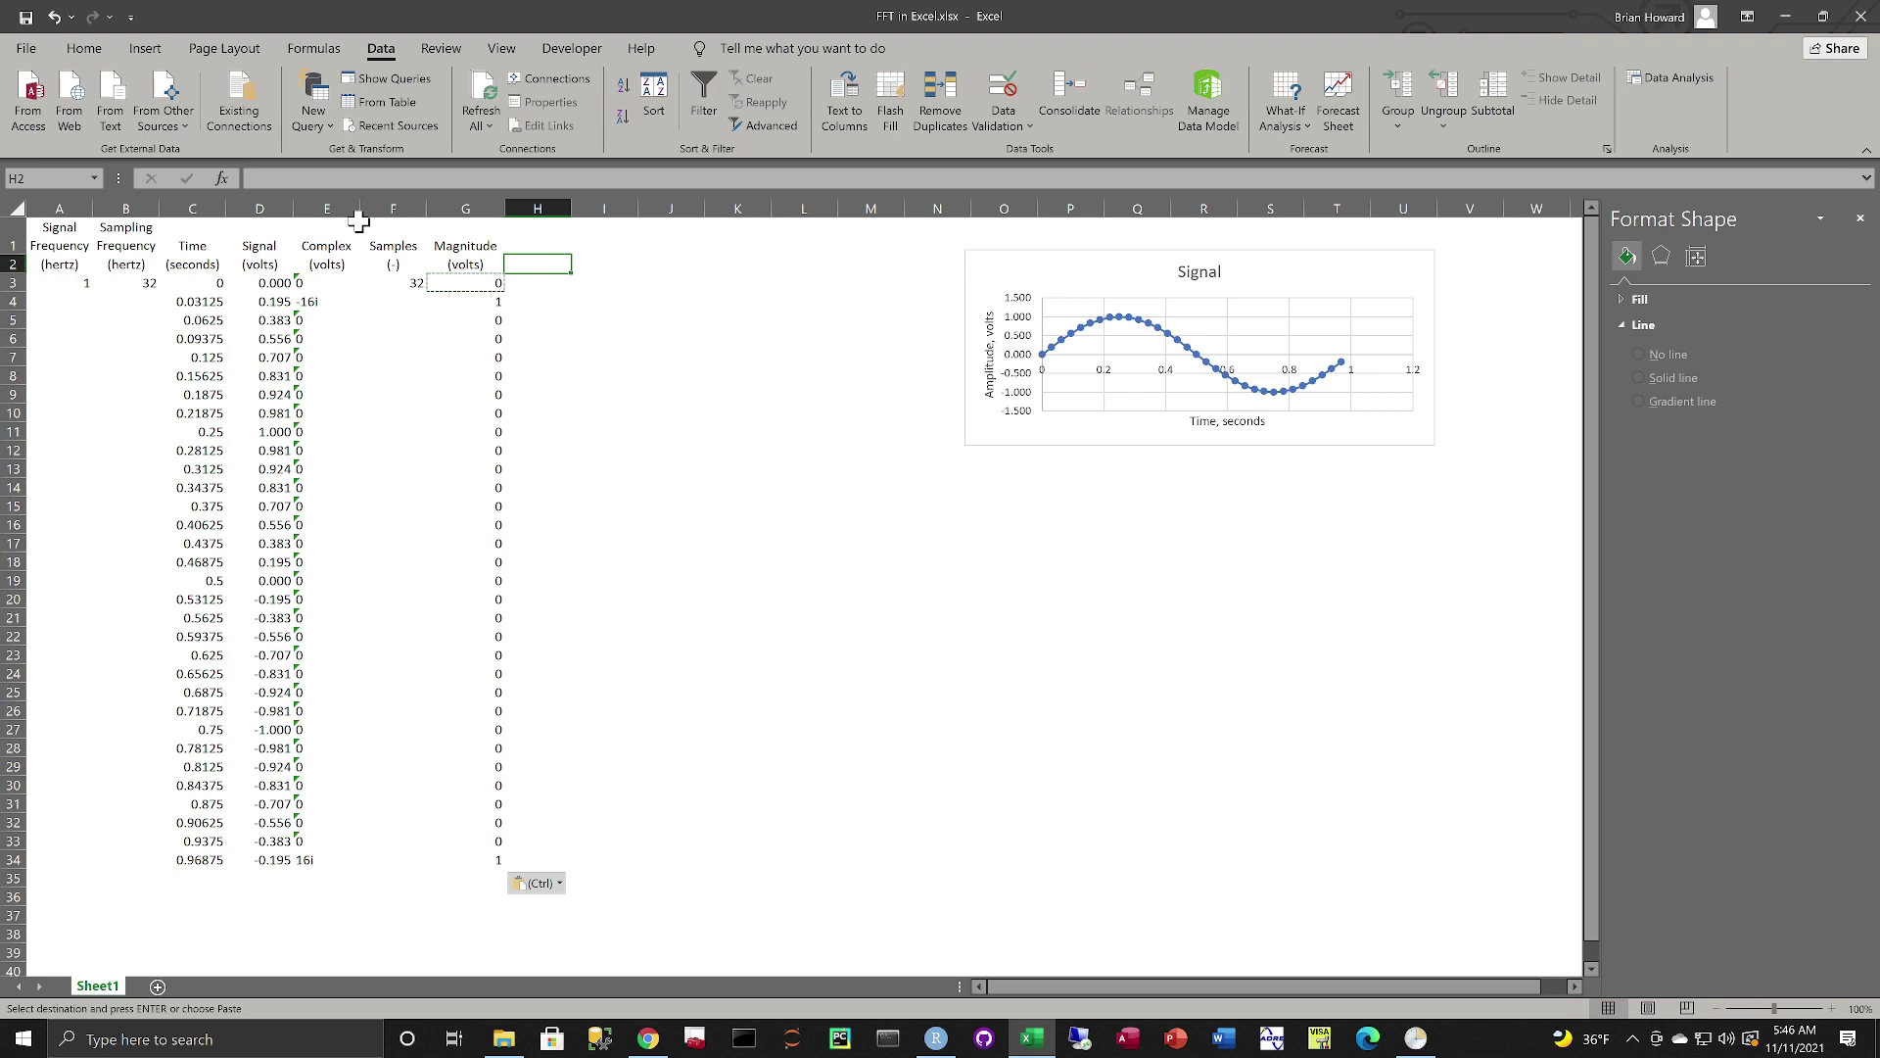
key("Up")
type("Phase")
key("Return")
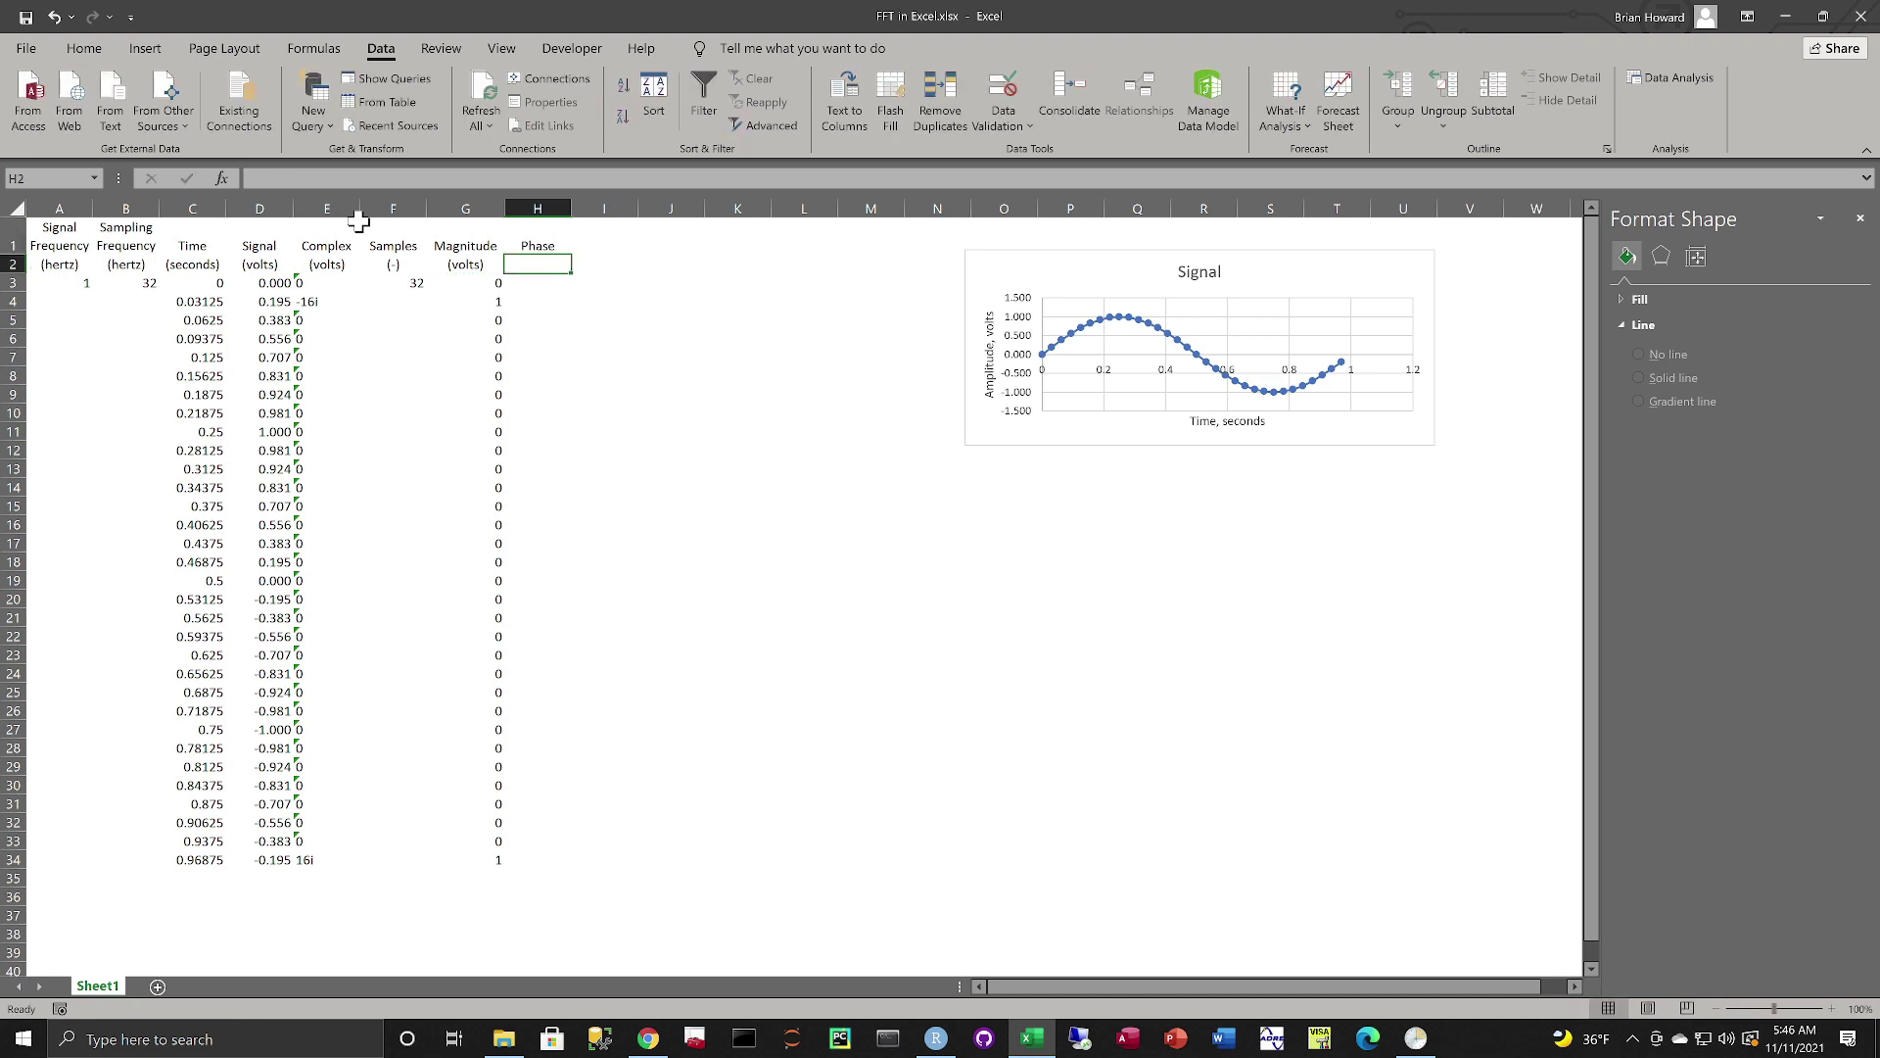
type("(degrees")
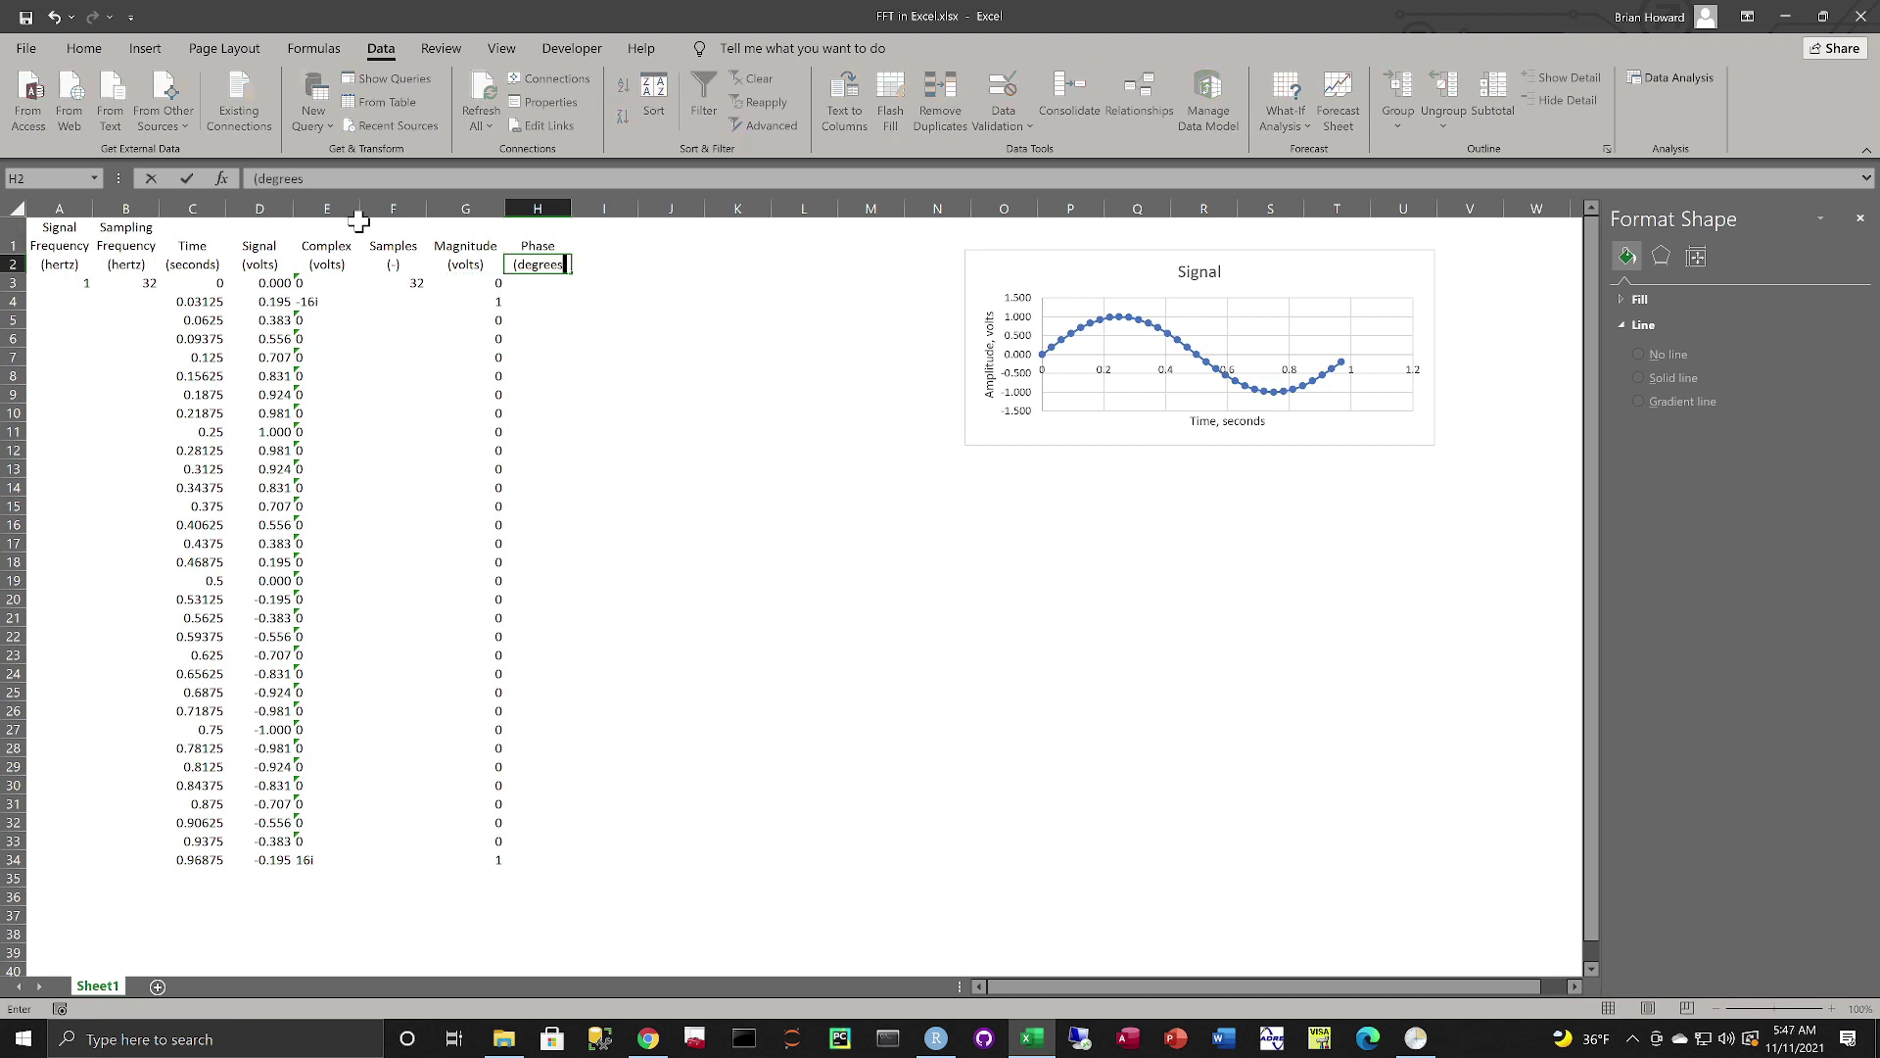
type(")")
key("Return")
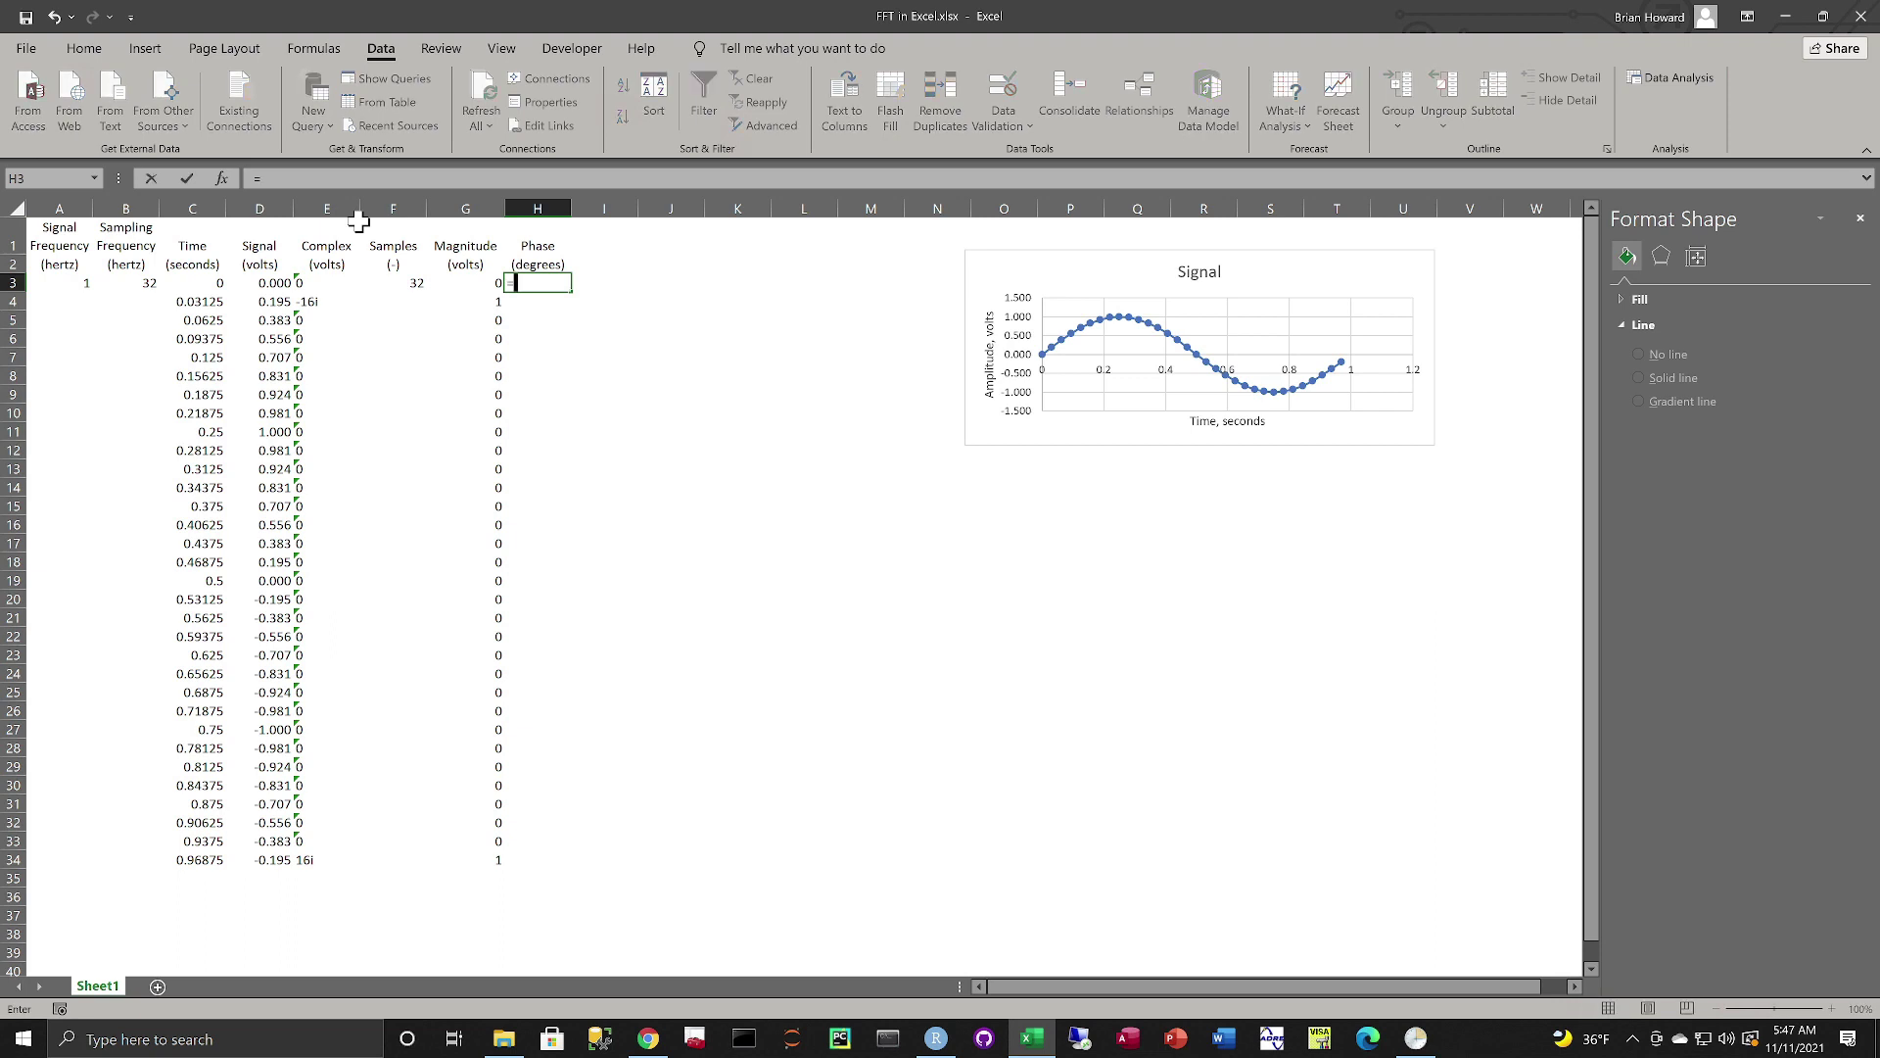
- Enter =IF(ABS(G3)>1e-5,IMARGUMENT(E3),0) in H3
type("=IF(")
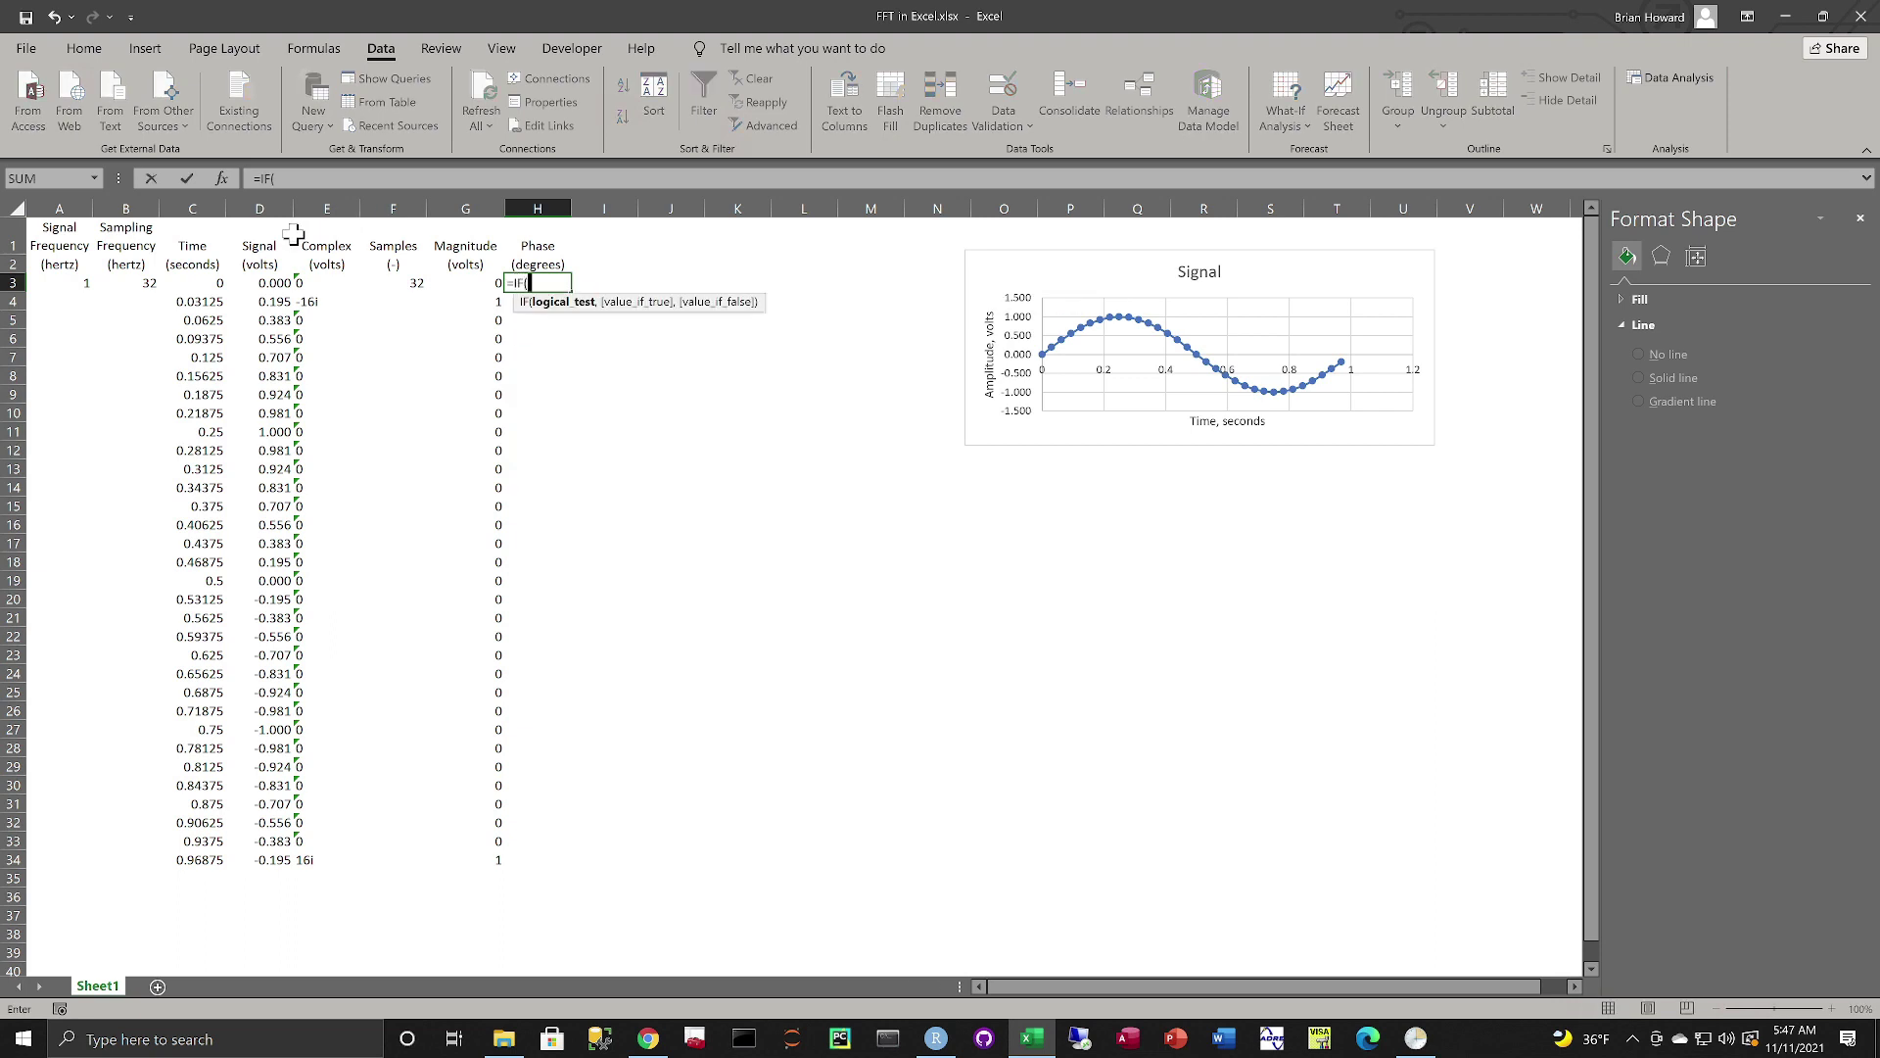
left_click(478, 284)
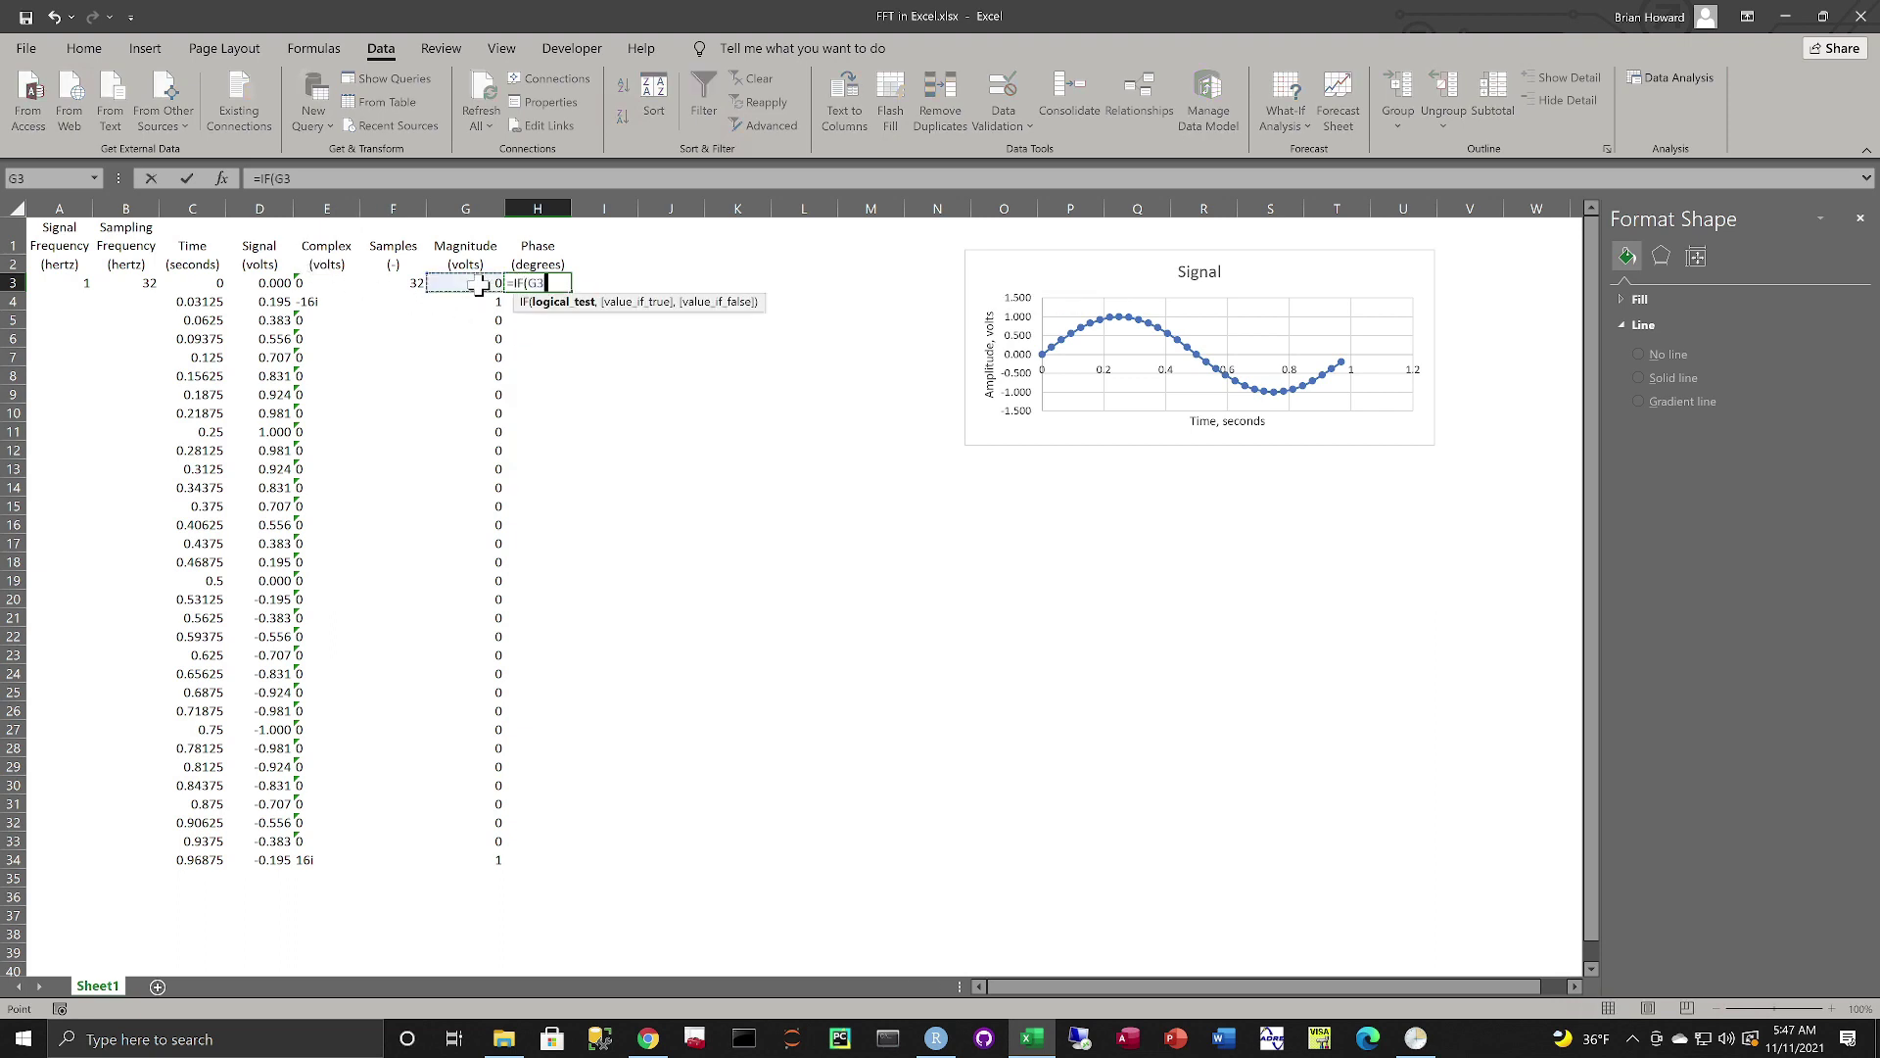
type(">")
key("BackSpace")
key("BackSpace")
key("BackSpace")
type("A")
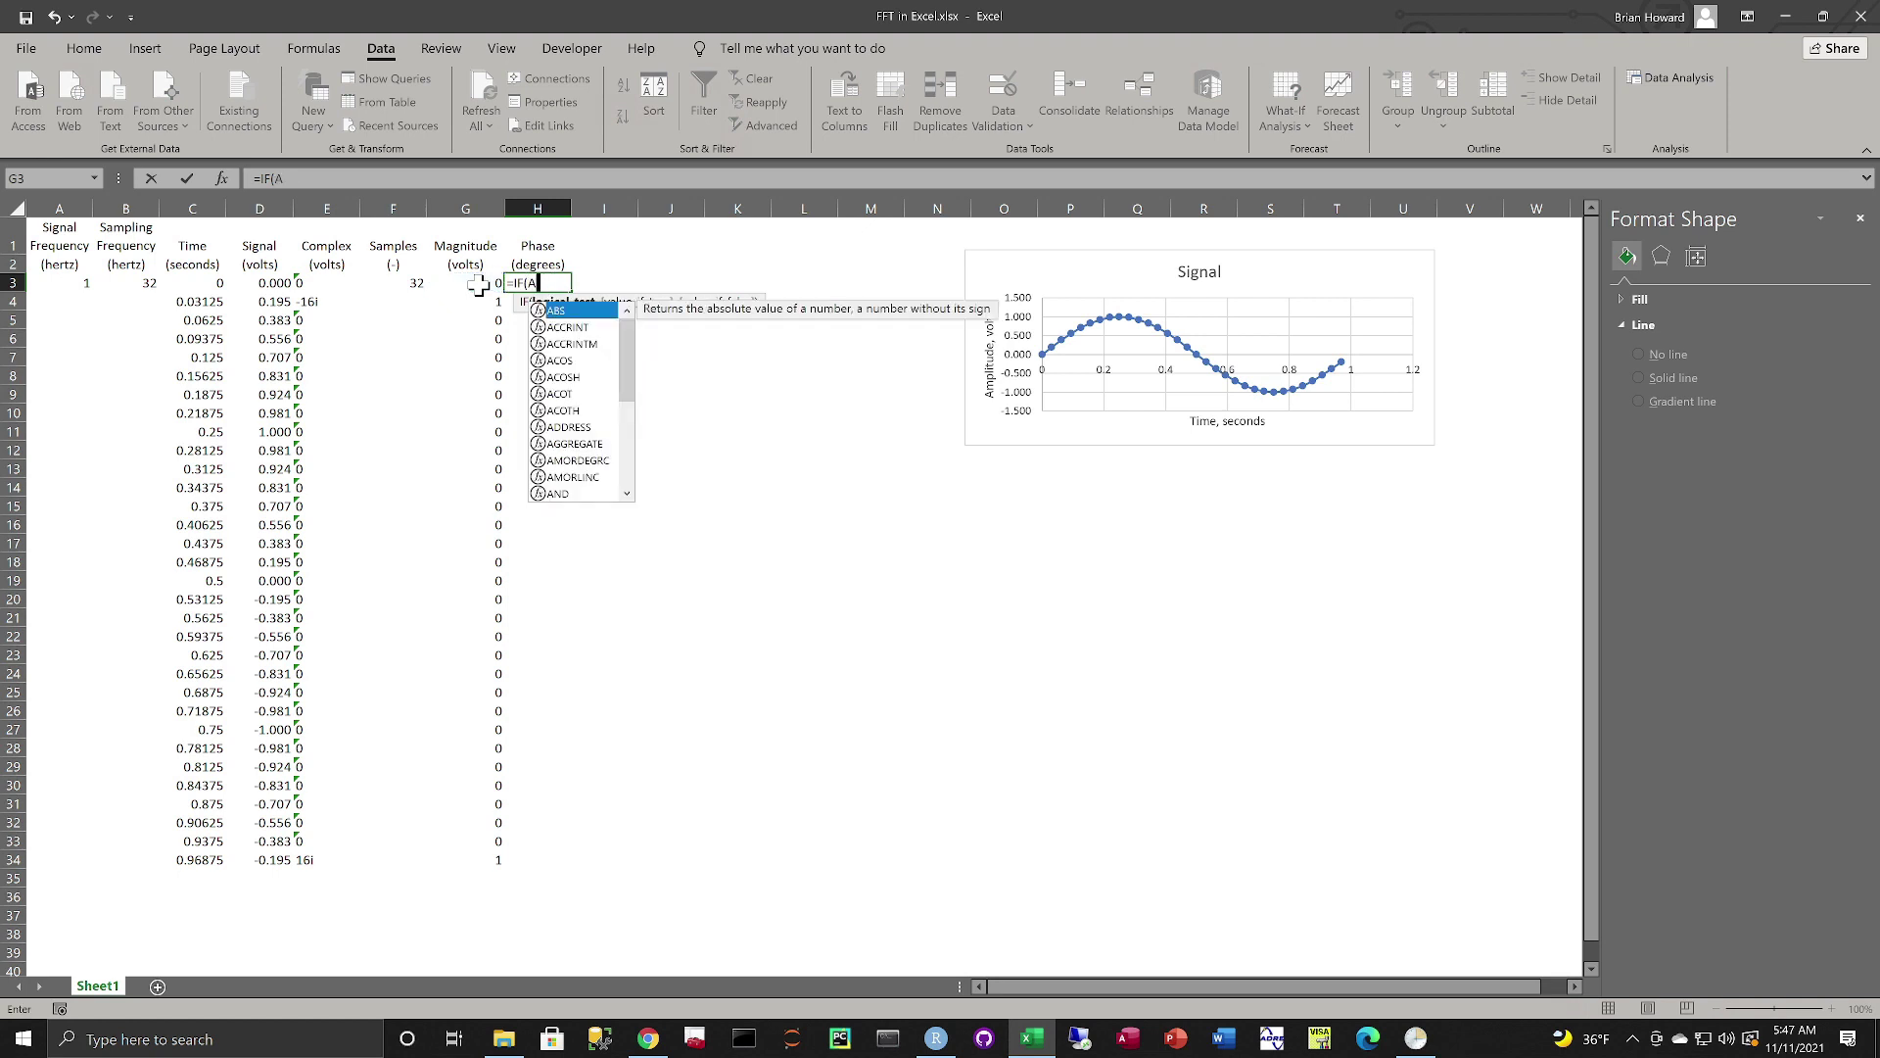
type("BS(")
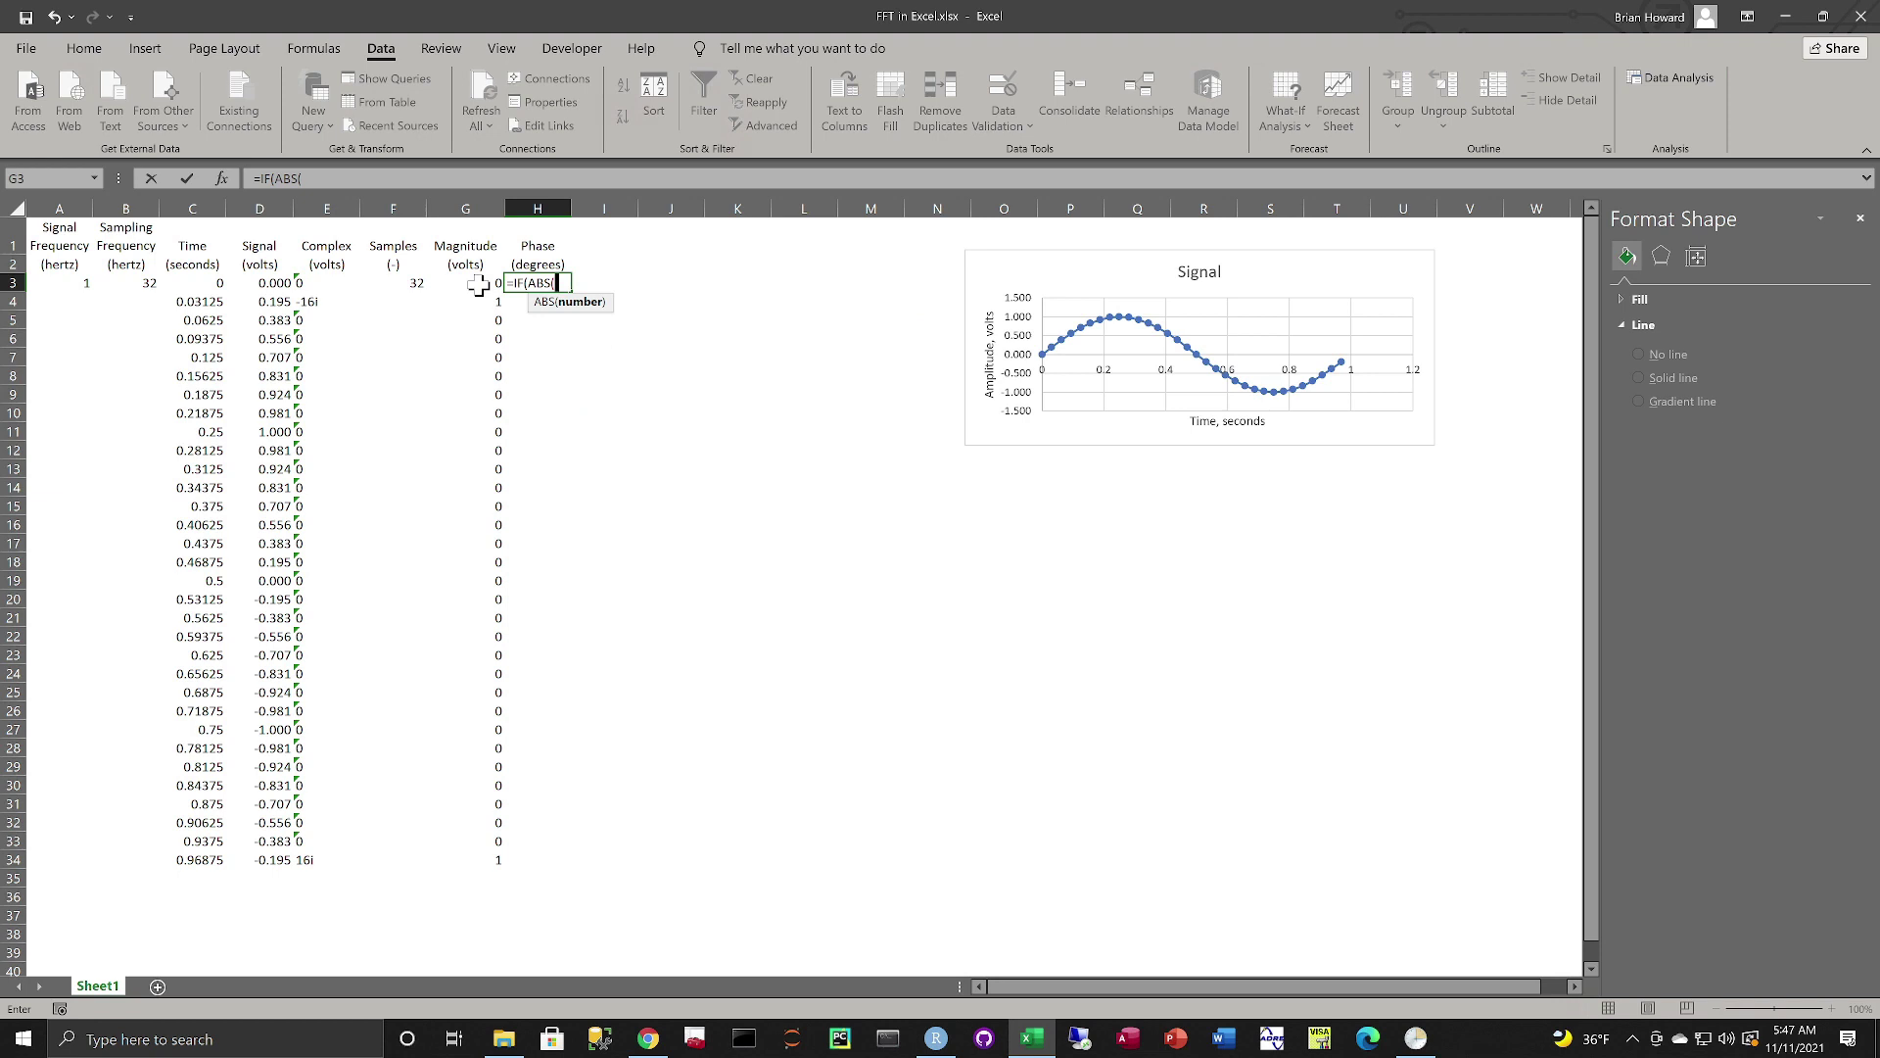
left_click(478, 284)
type(")>")
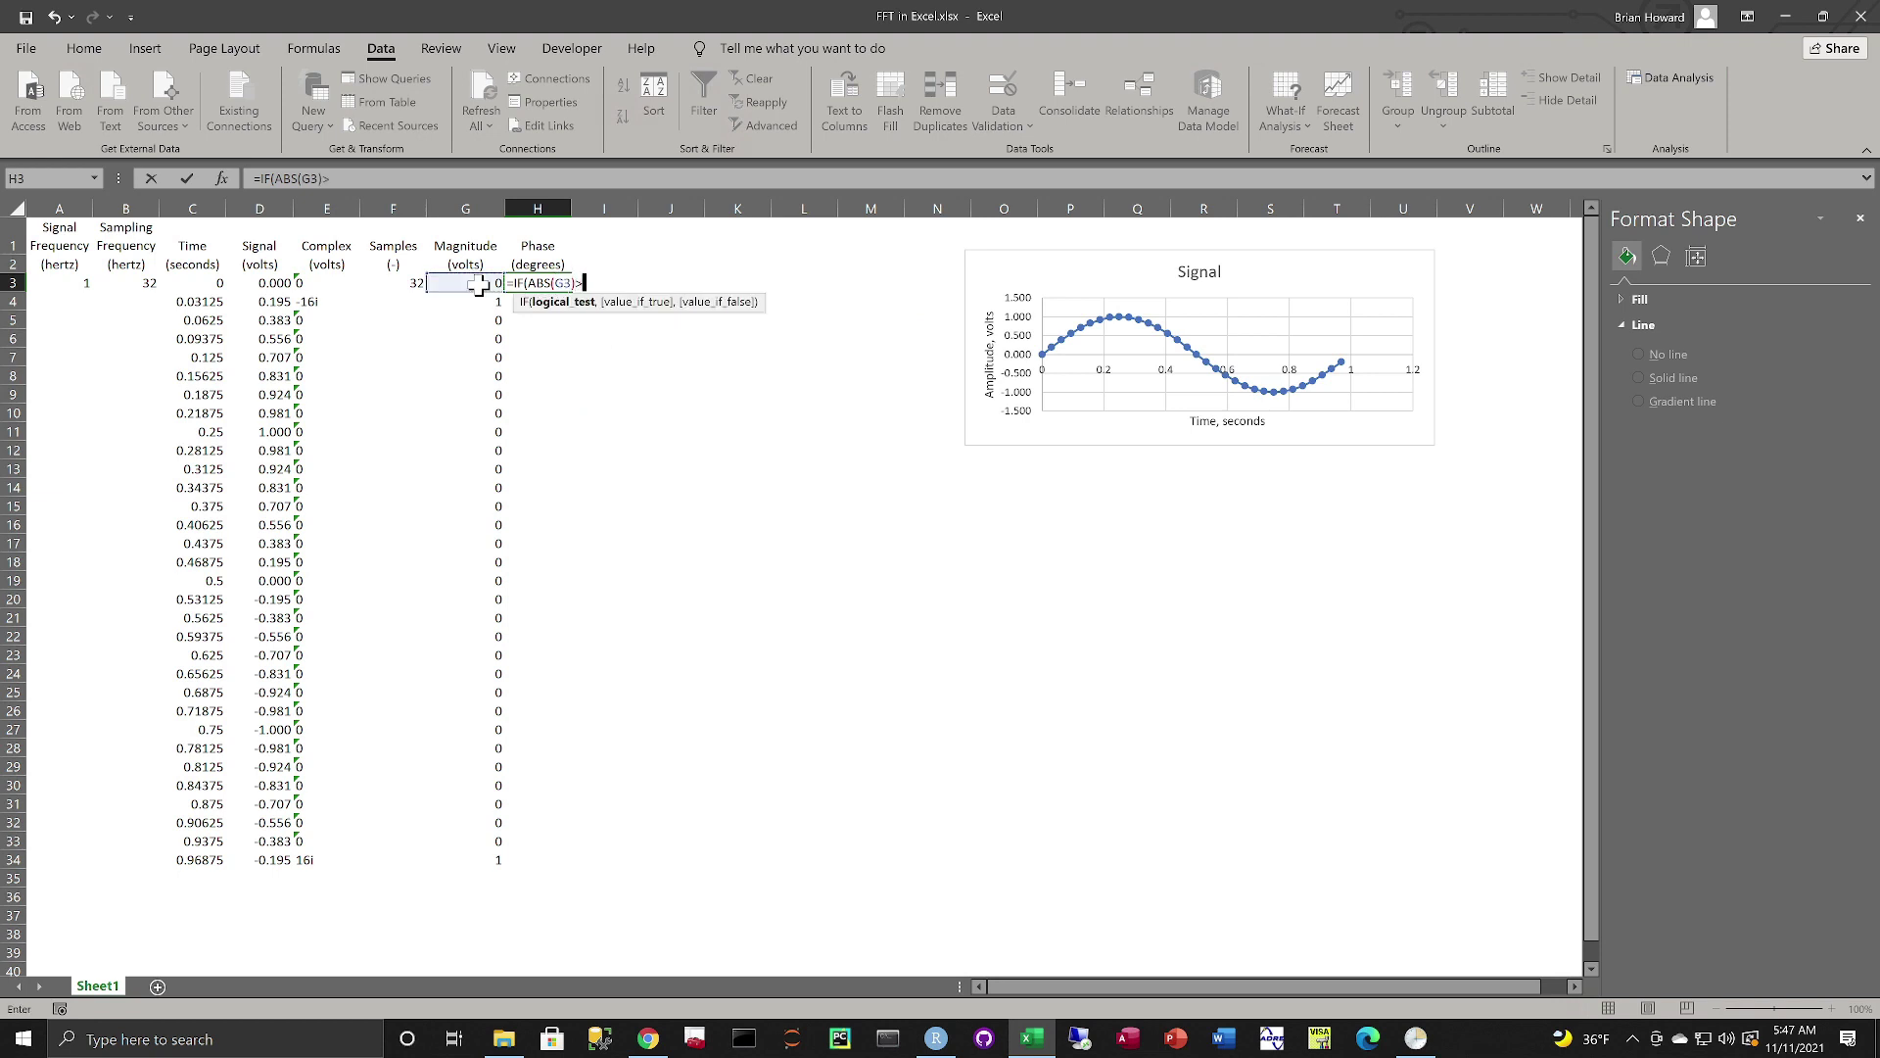
type("1e-5,IM")
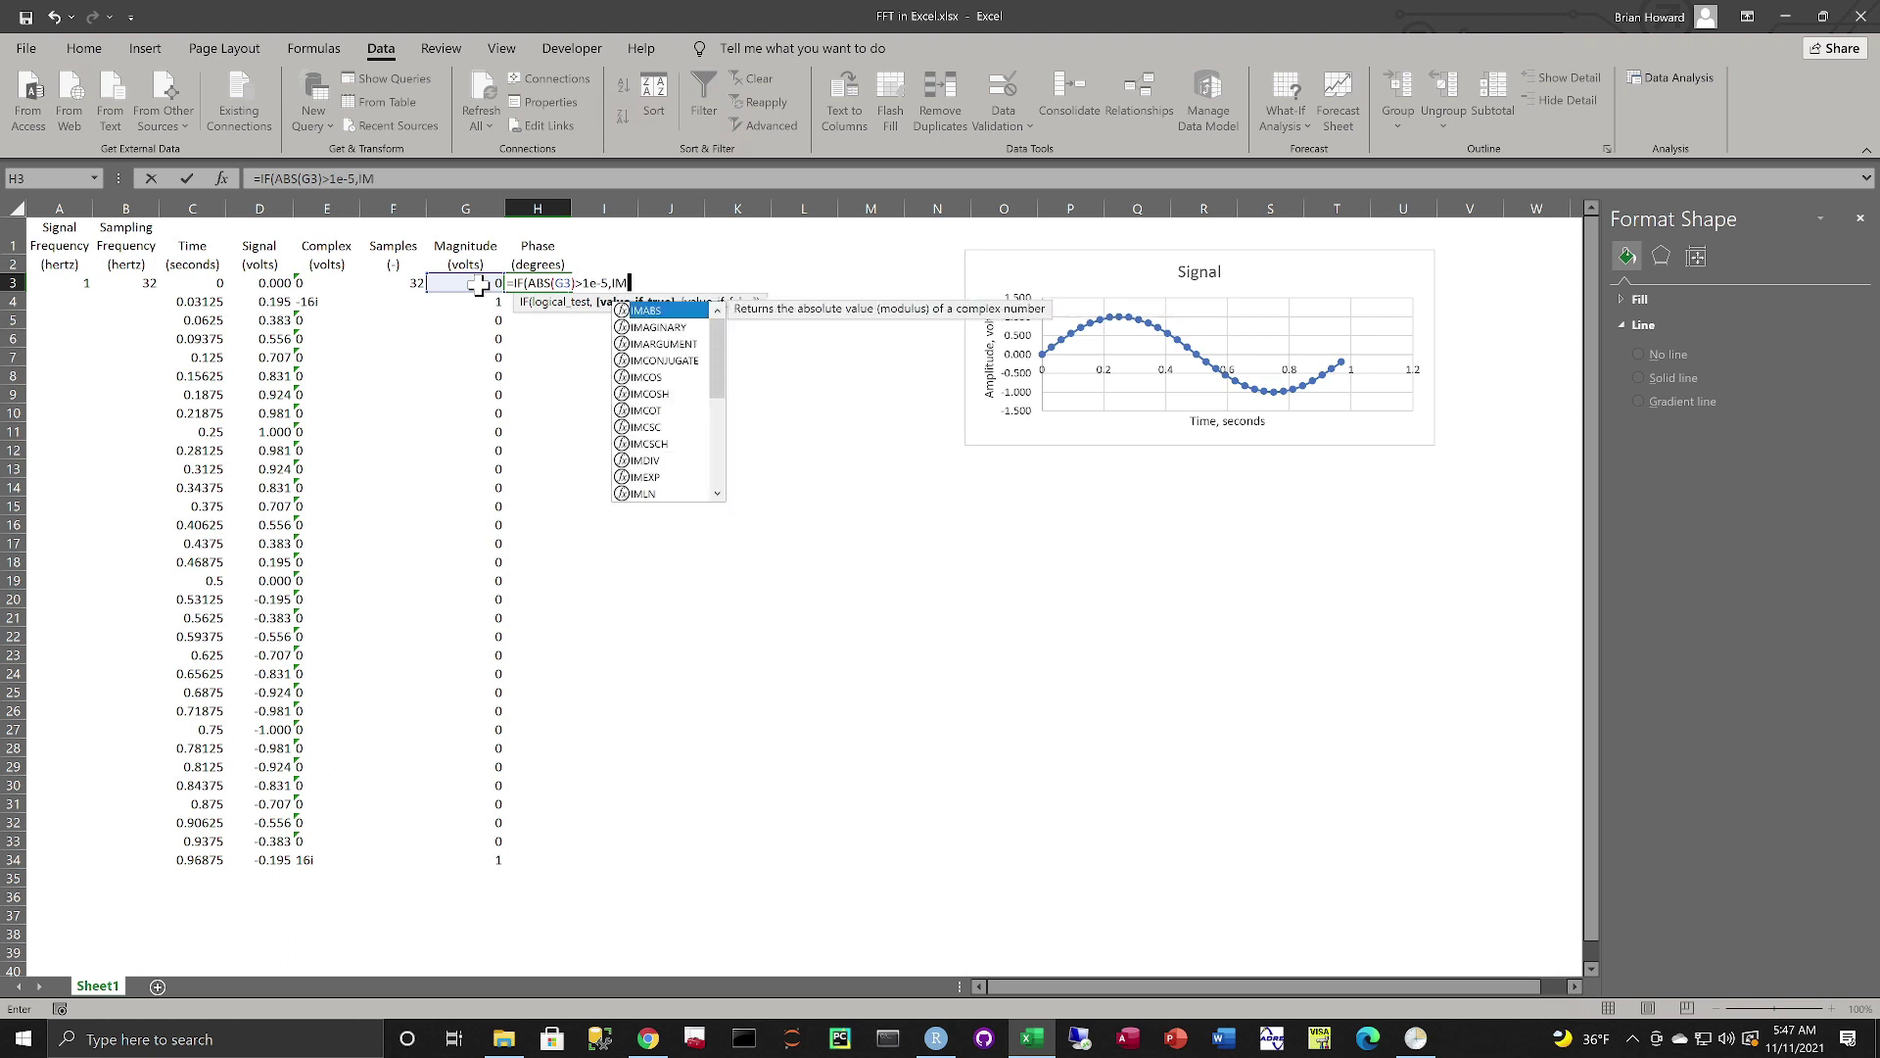
type("ARG")
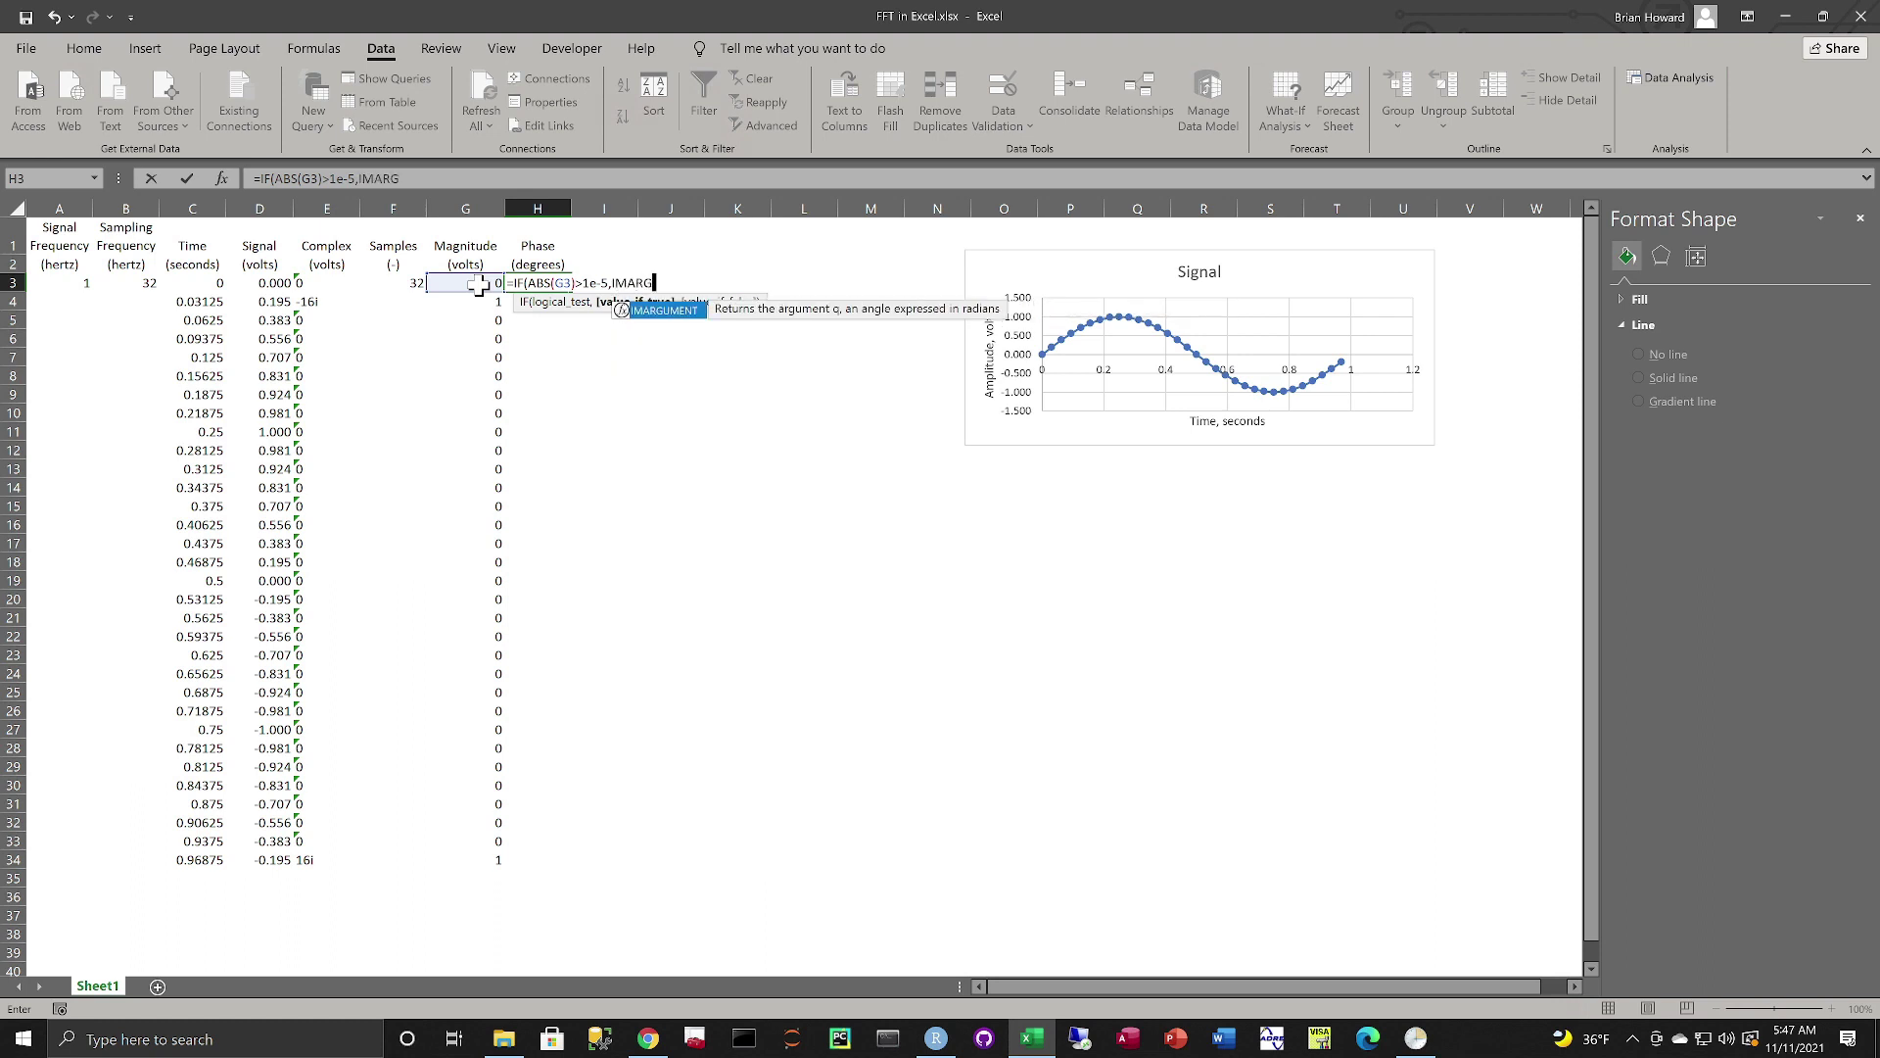
type("ENT(")
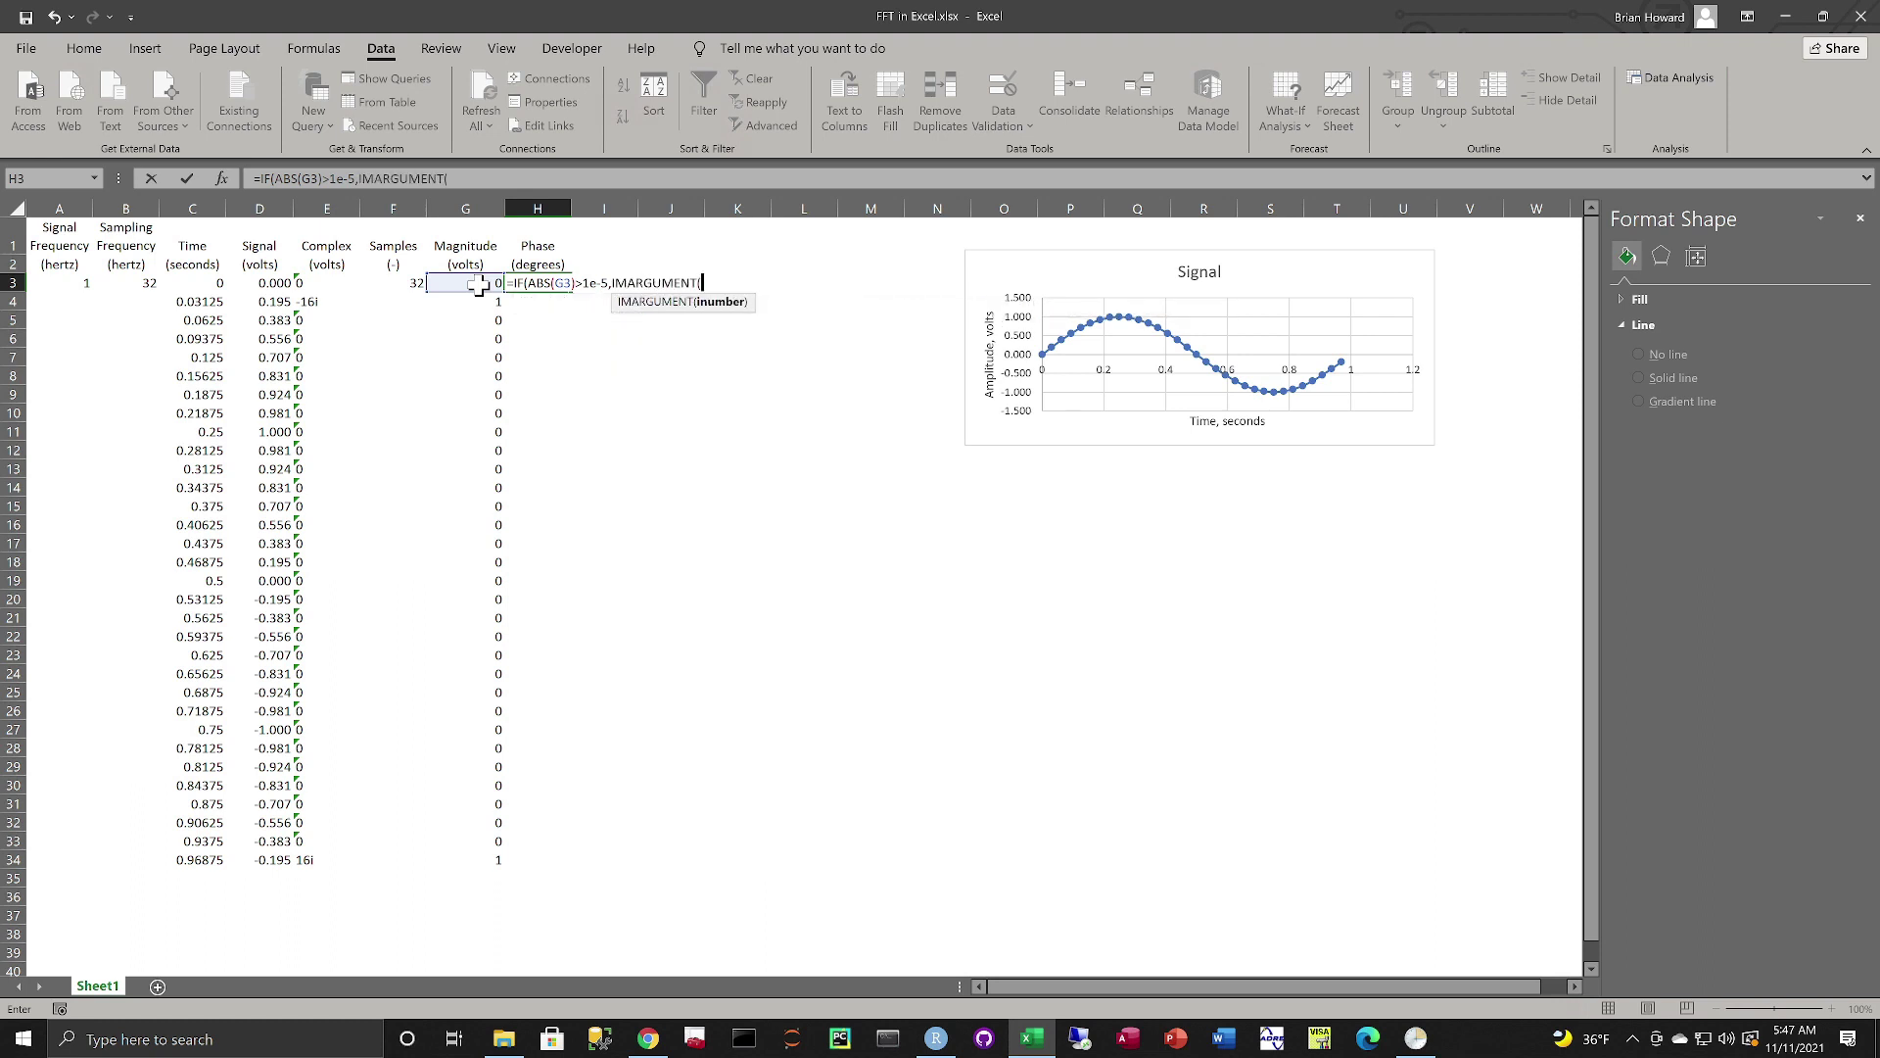
left_click(325, 285)
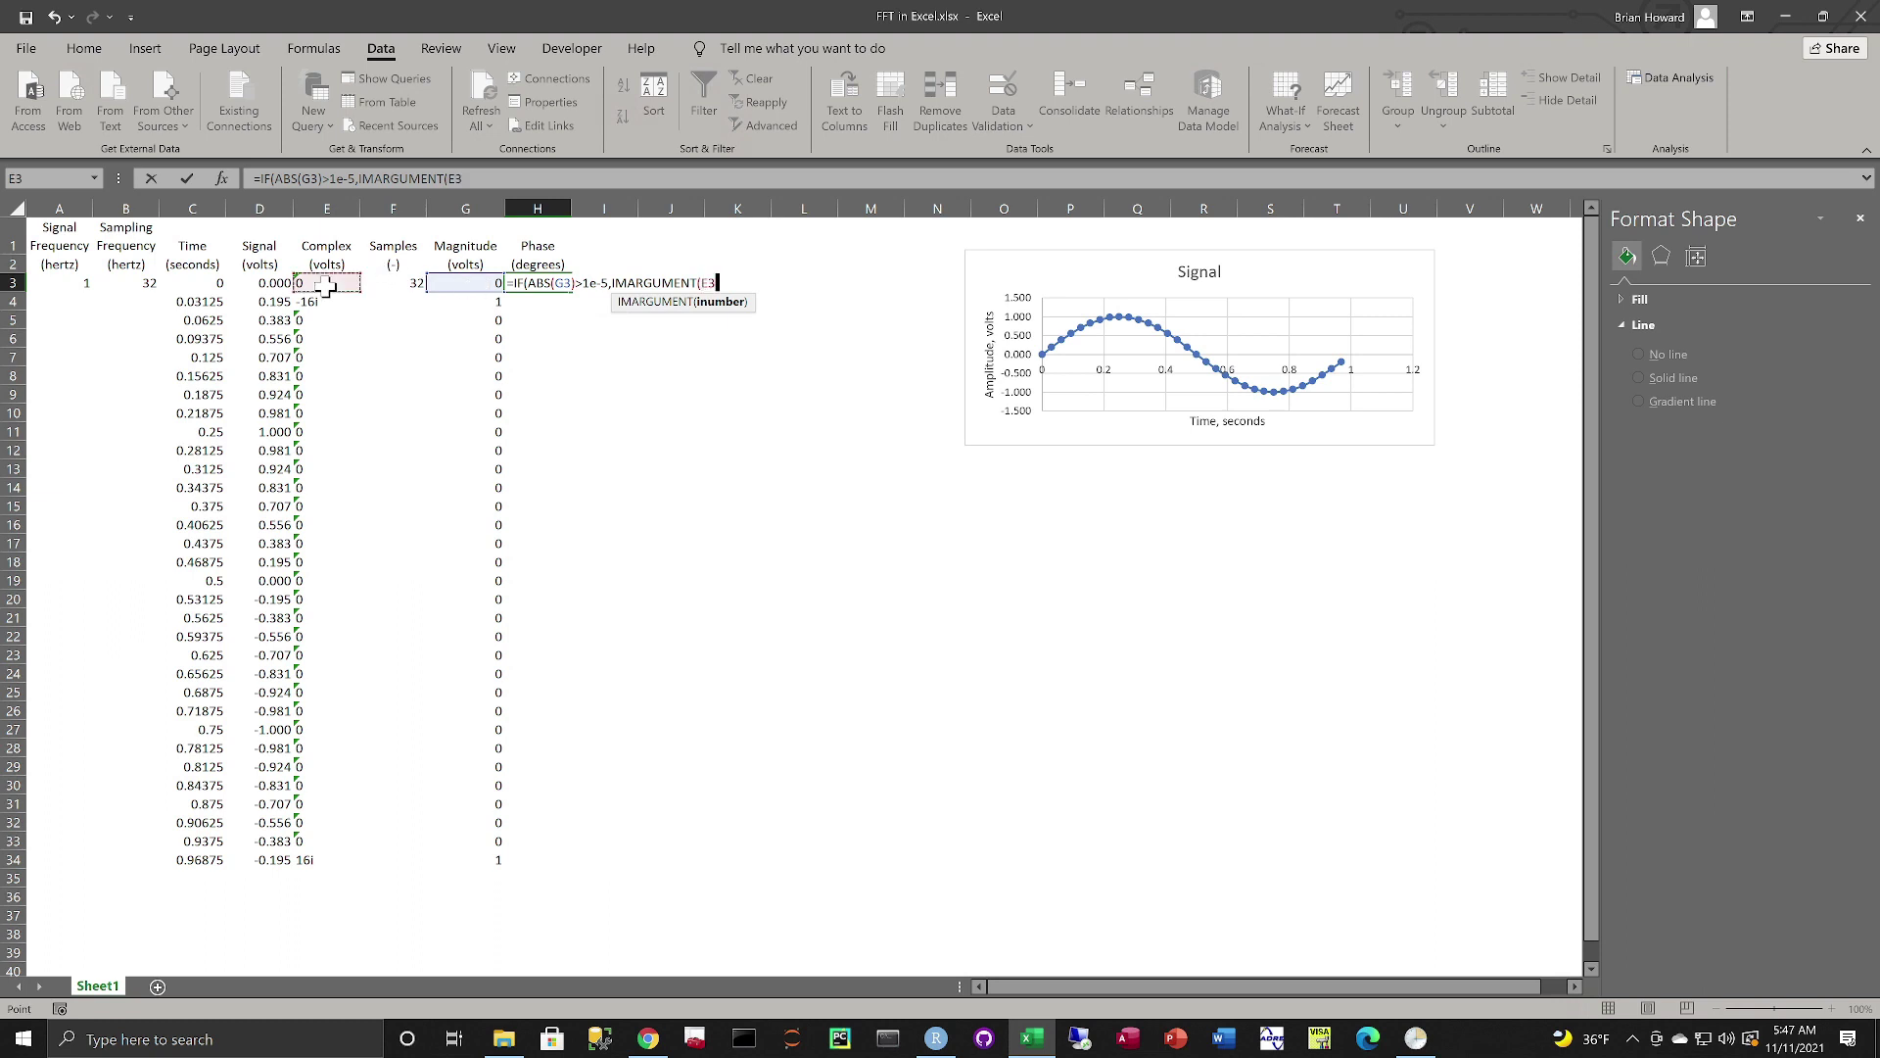
type(")")
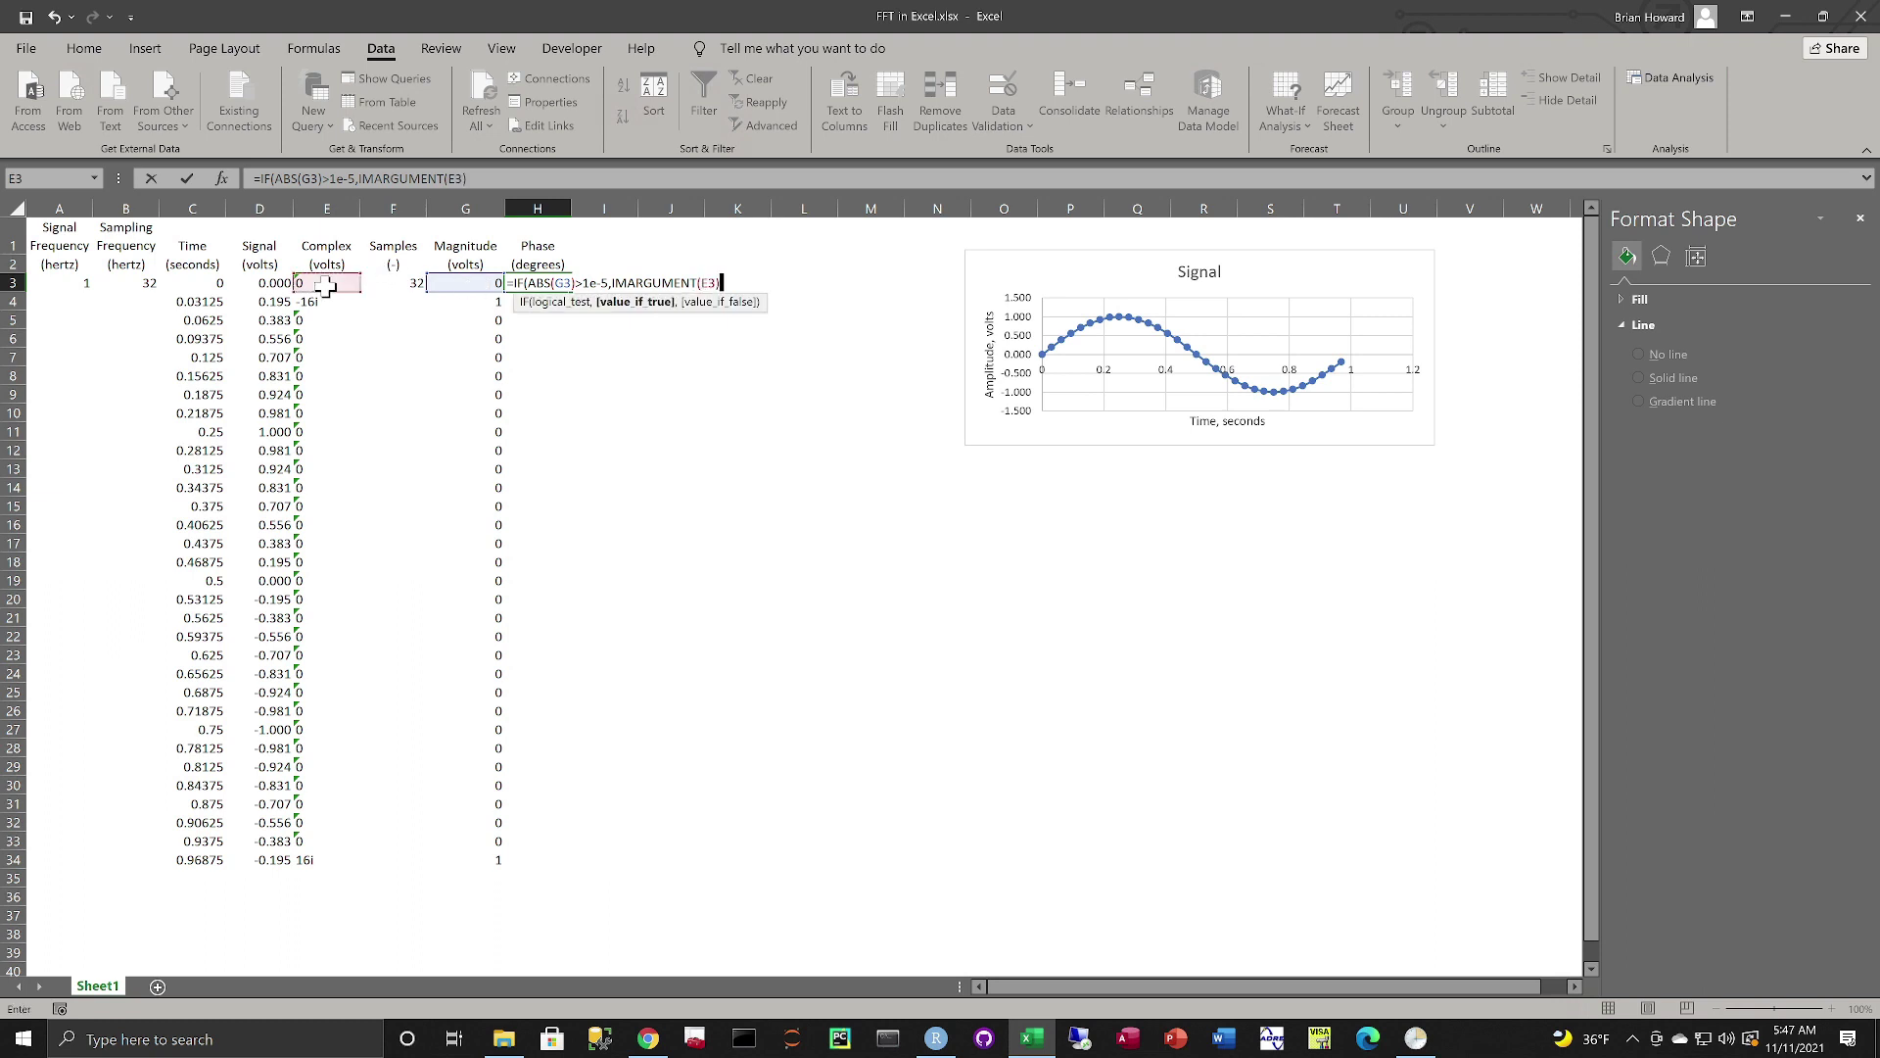
type(",0)")
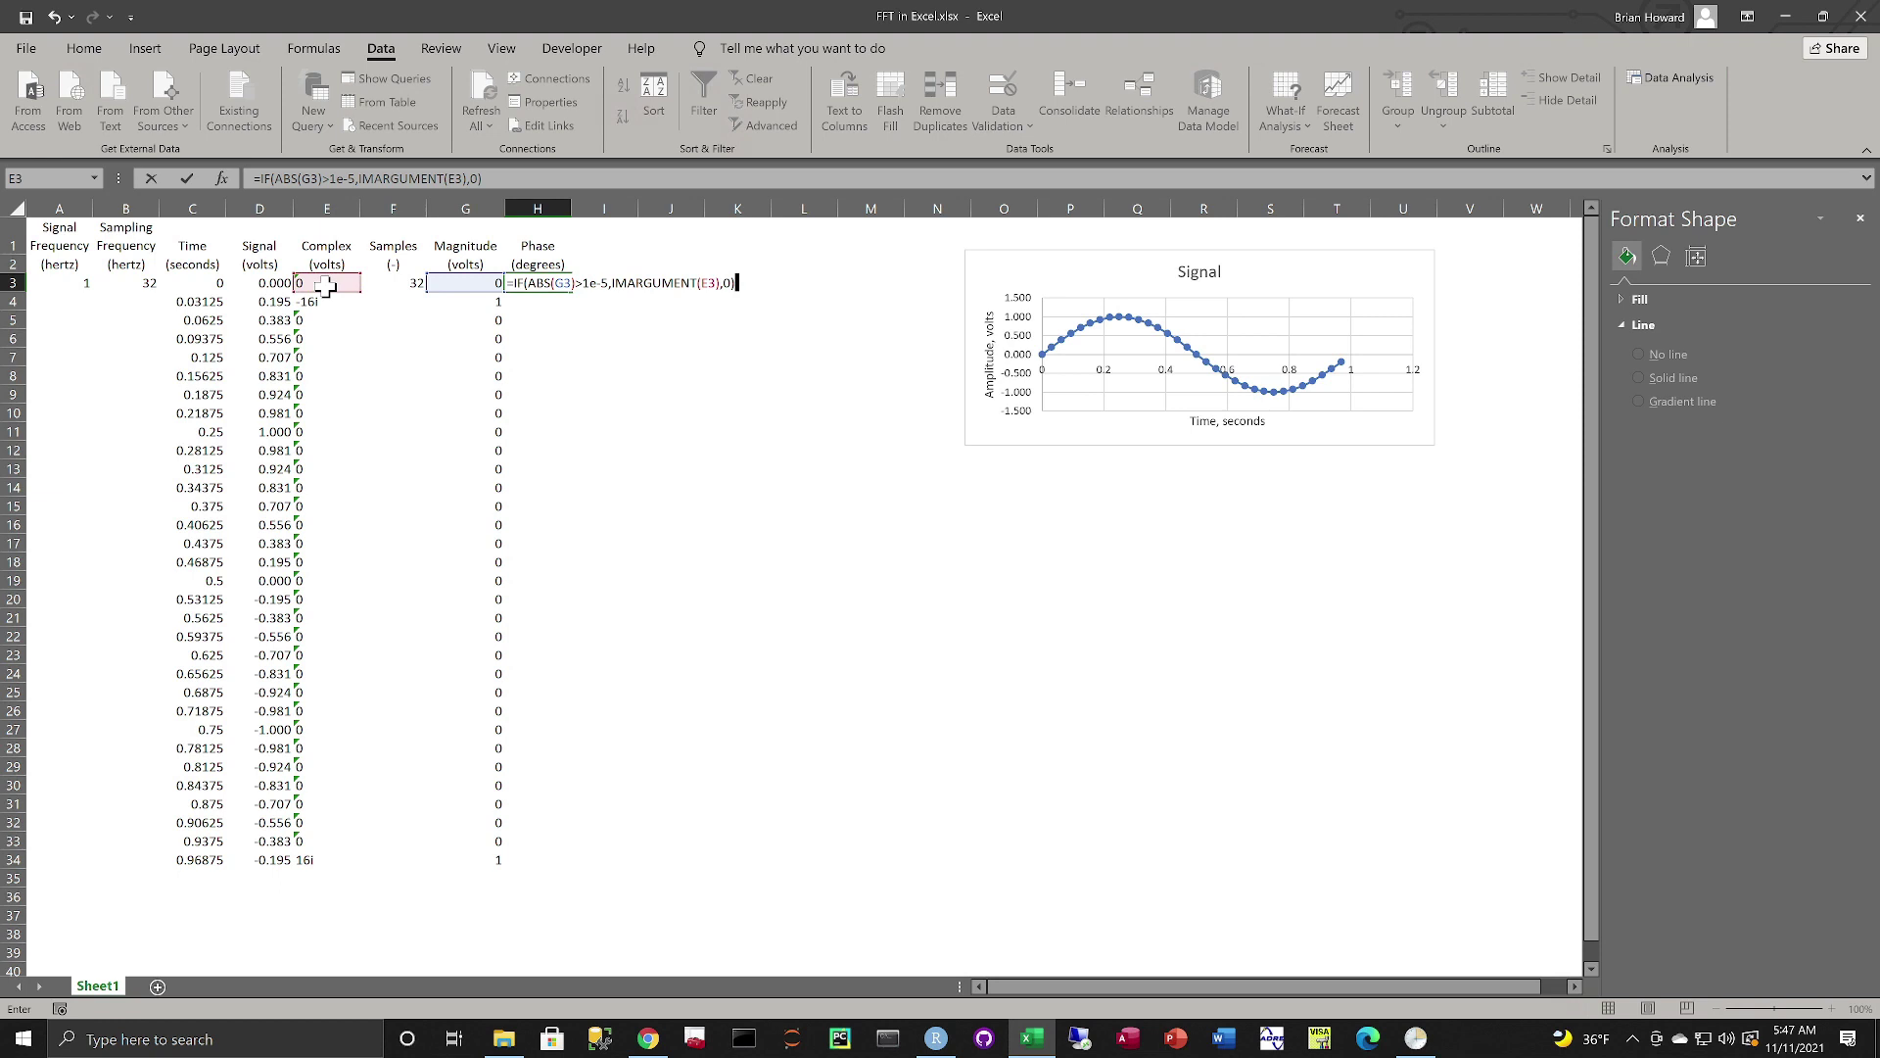
key("ctrl+Return")
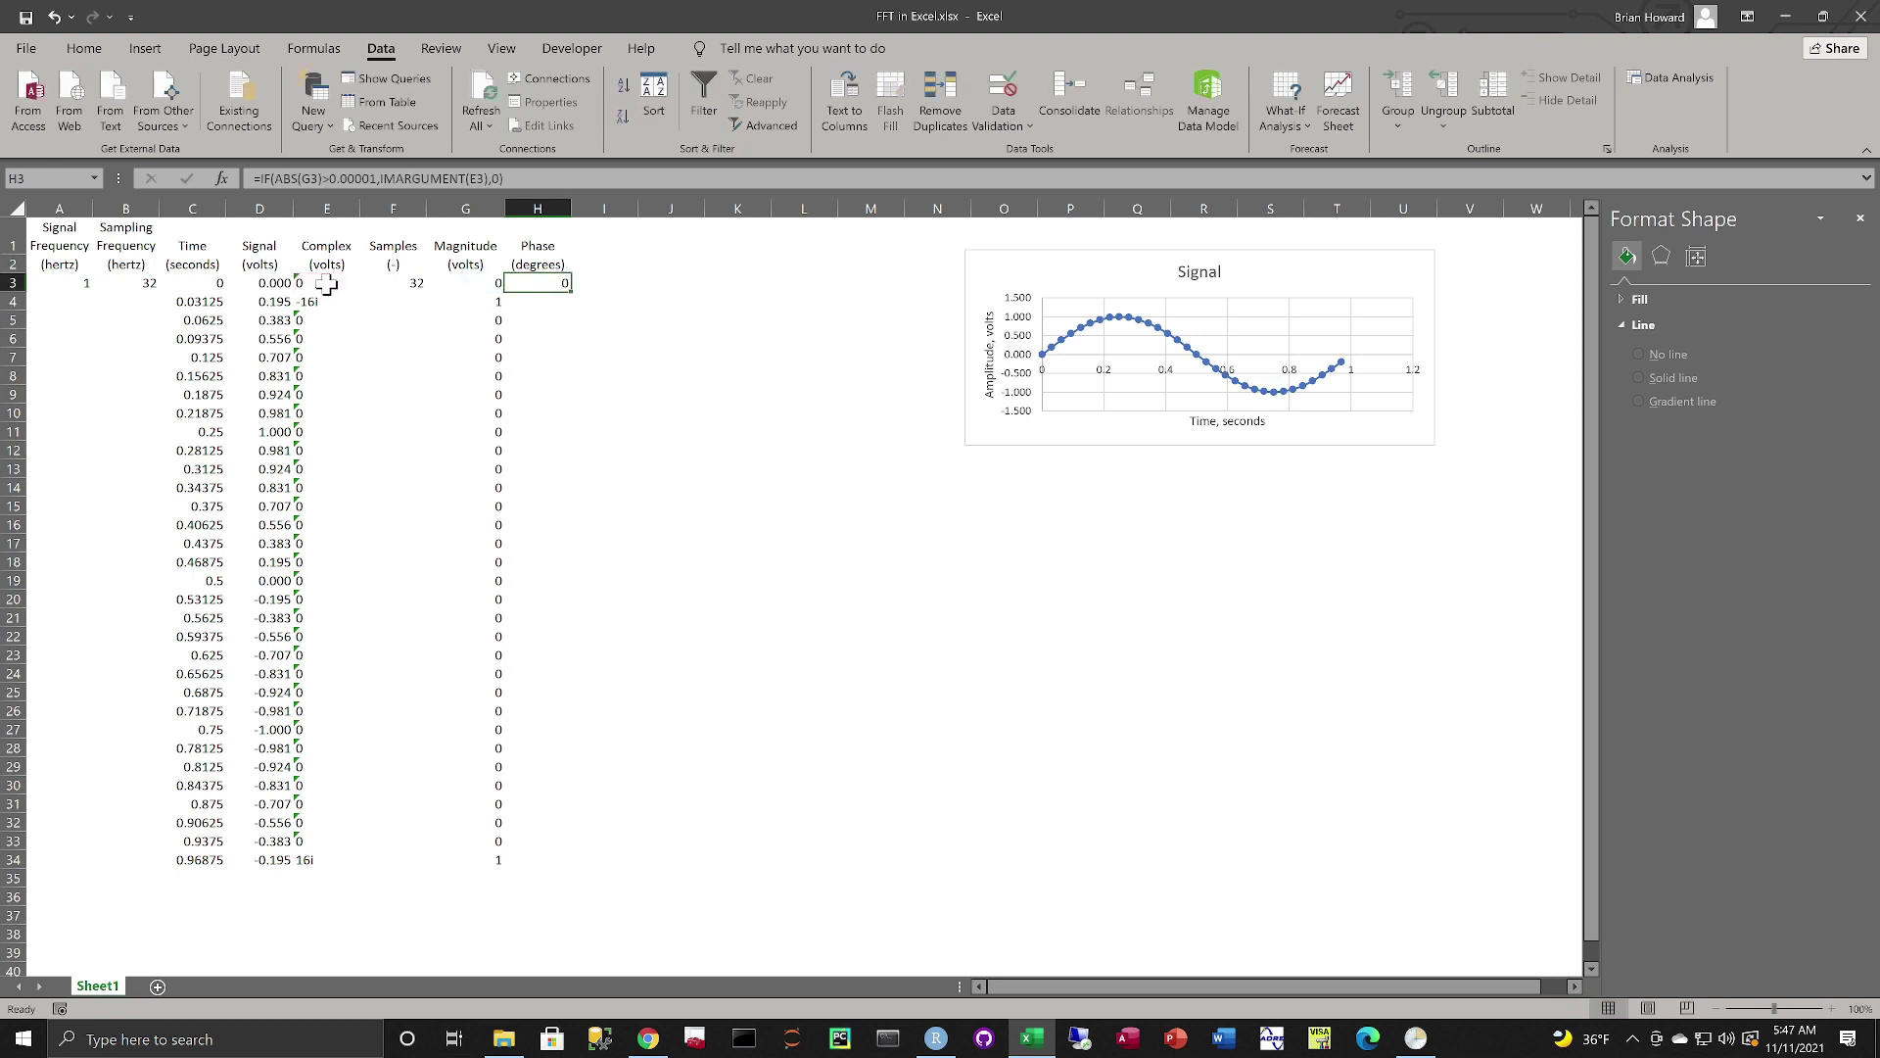
- Copy the H3 phase formula into H4:H34
key("ctrl+c")
key("Down")
key("shift+Down")
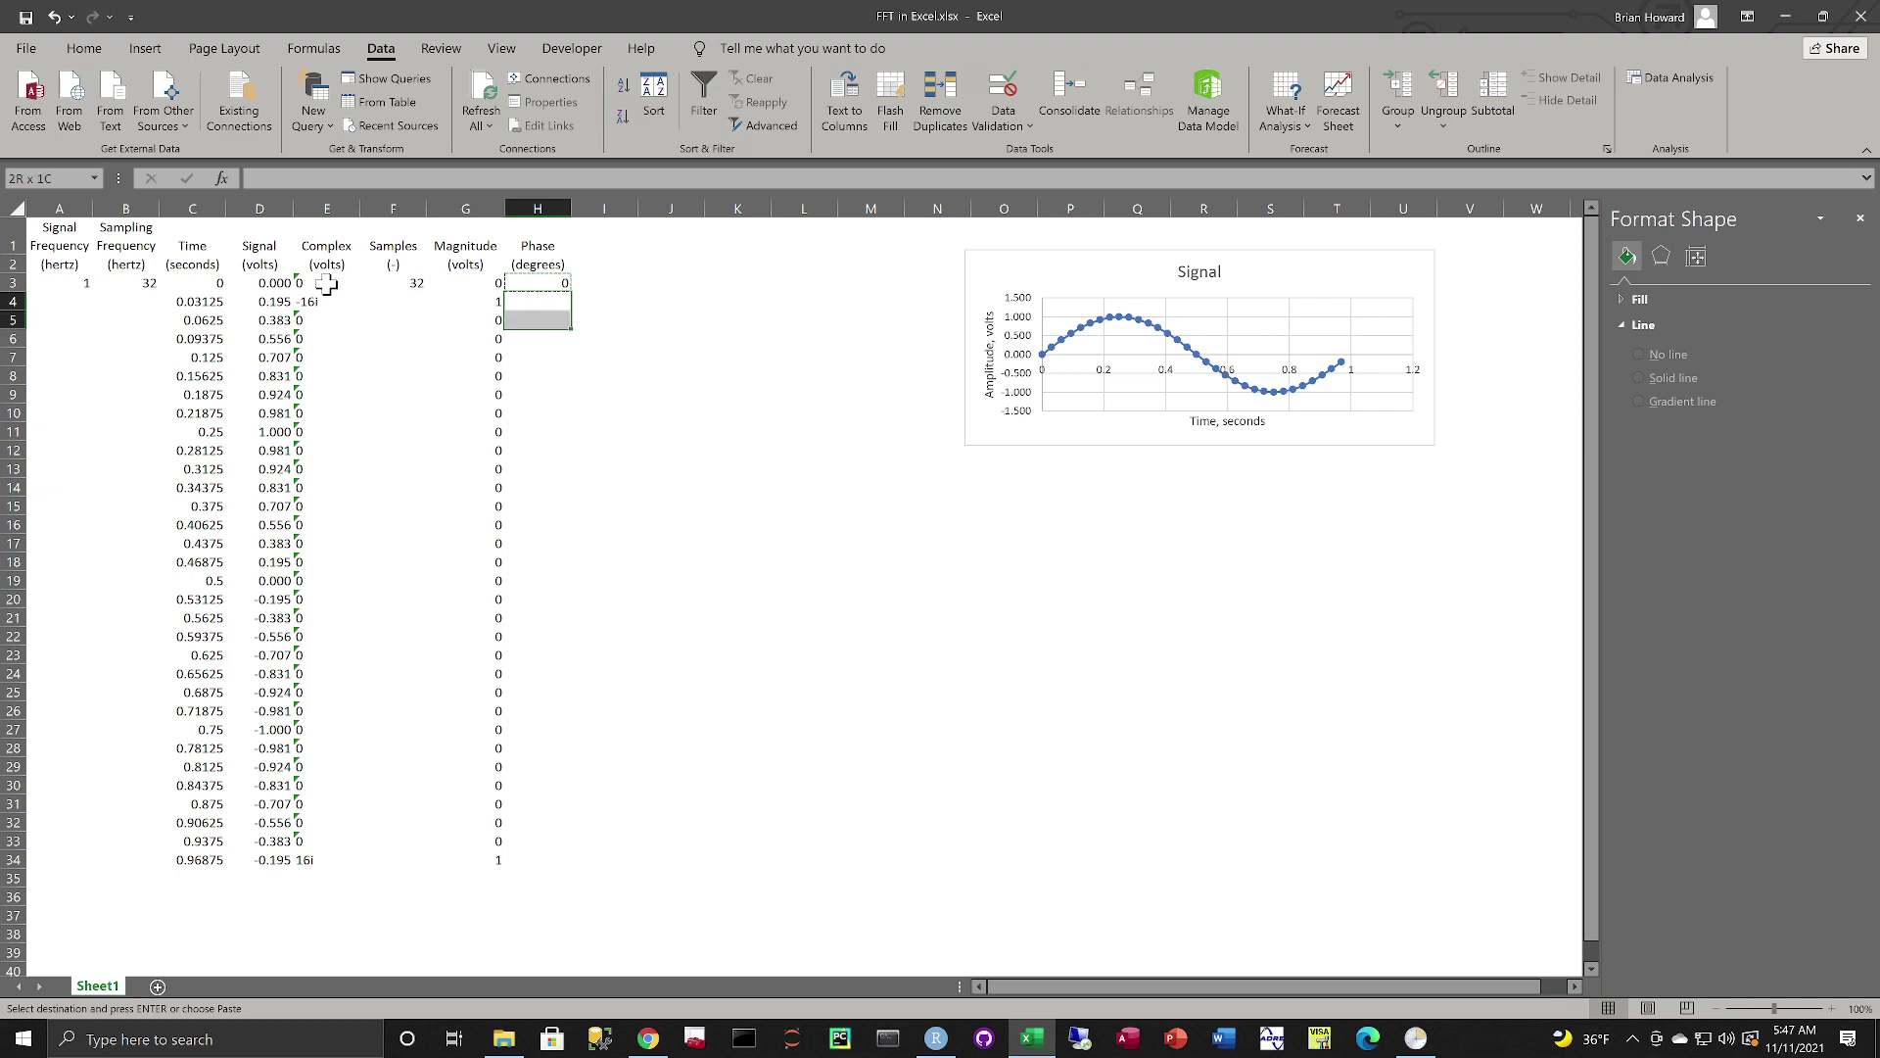
key("shift+Down")
key("shift+Down")
key("shift+Down")
key("shift+Down")
key("shift+Down")
key("shift+Down")
key("shift+Down")
key("shift+Down")
key("shift+Down")
key("shift+Down")
key("shift+Down")
key("shift+Down")
key("shift+Down")
key("shift+Down")
key("shift+Down")
key("shift+Down")
key("shift+Down")
key("shift+Down")
key("shift+Down")
key("shift+Down")
key("shift+Up")
key("ctrl+v")
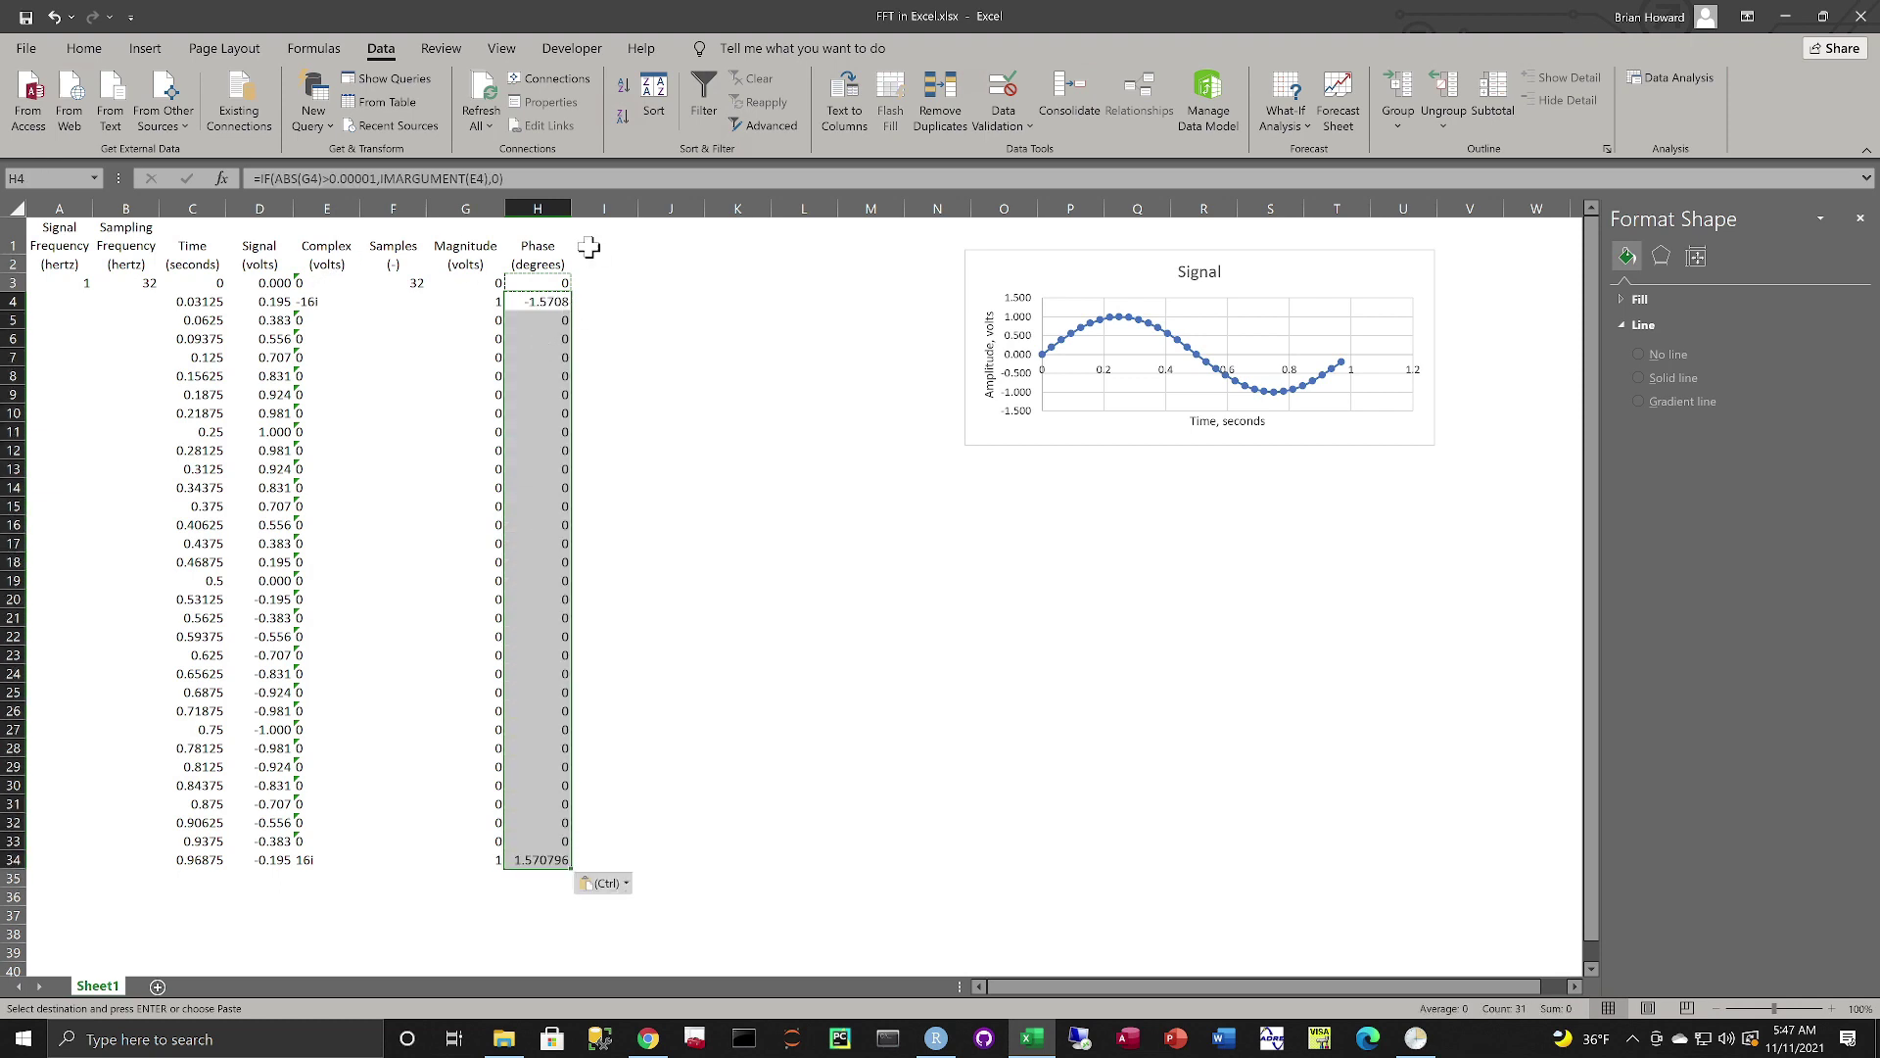
left_click(547, 263)
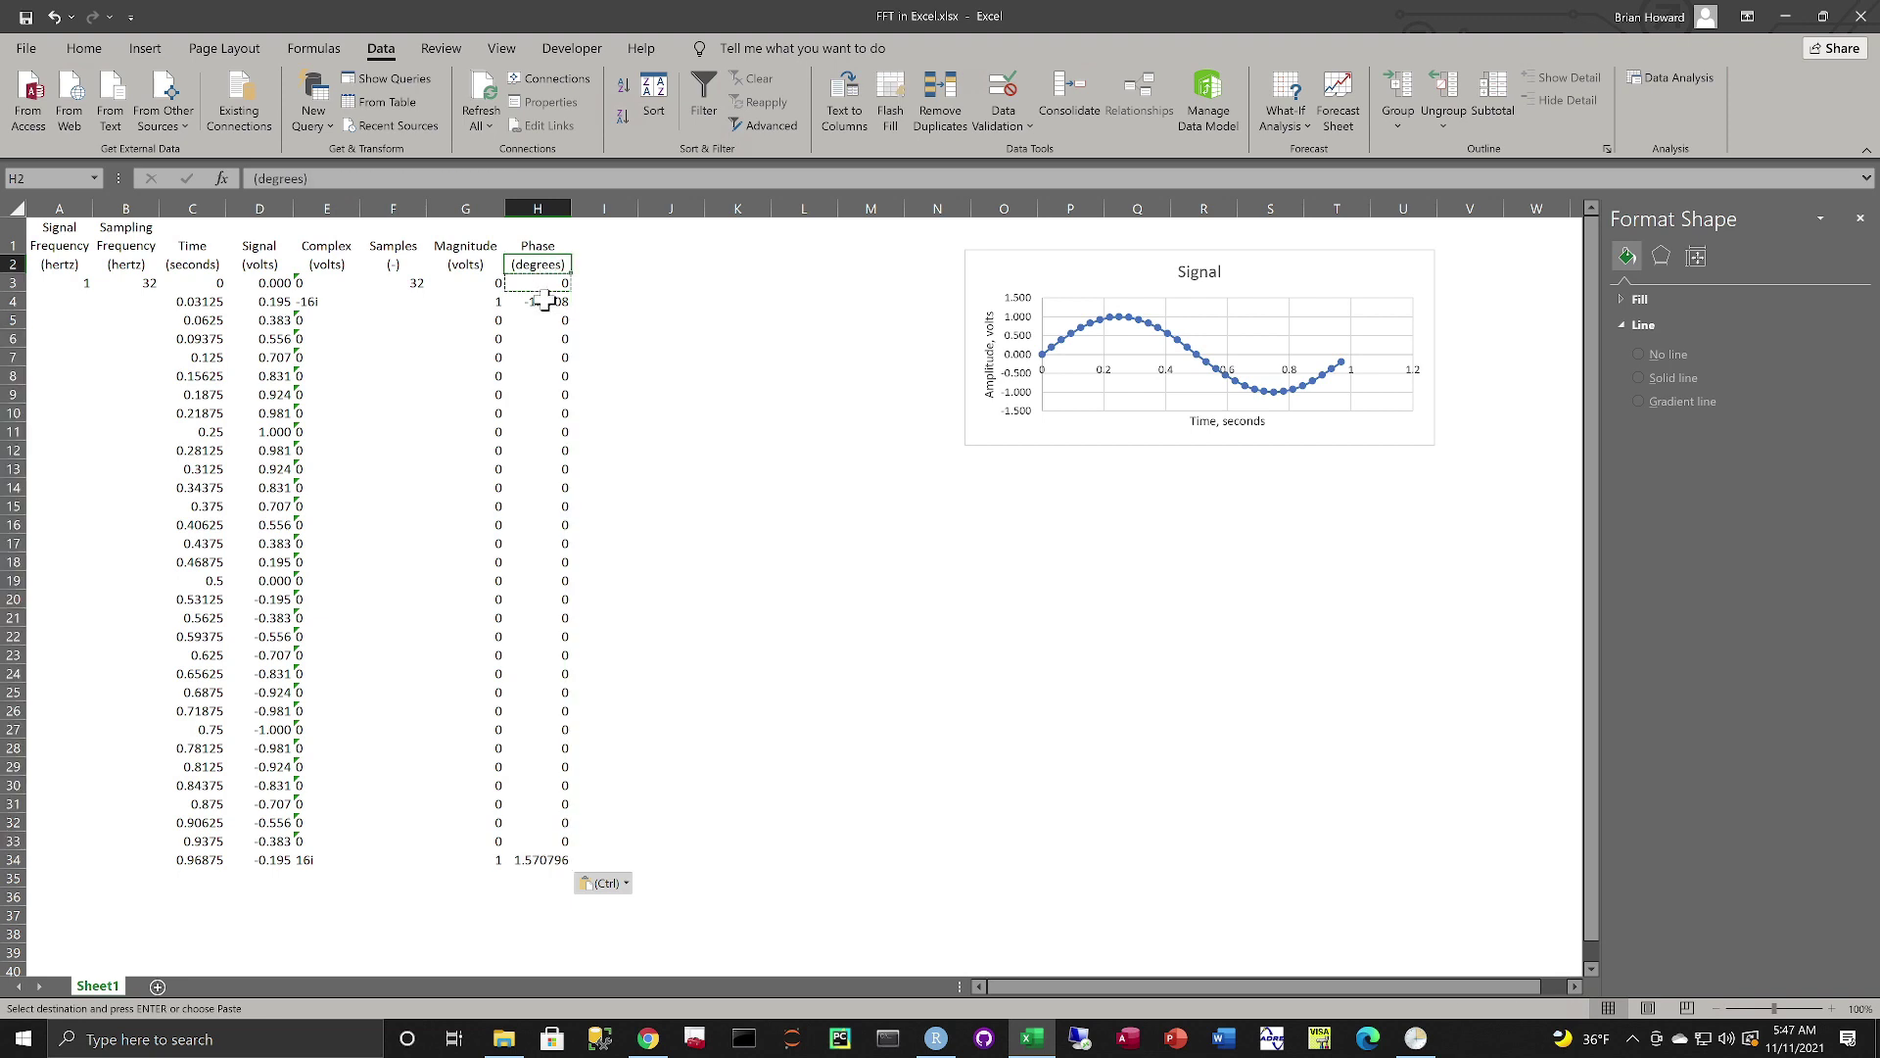
left_click(544, 304)
- Append *180/PI() to H3's formula and refill it down to H34
left_click(543, 284)
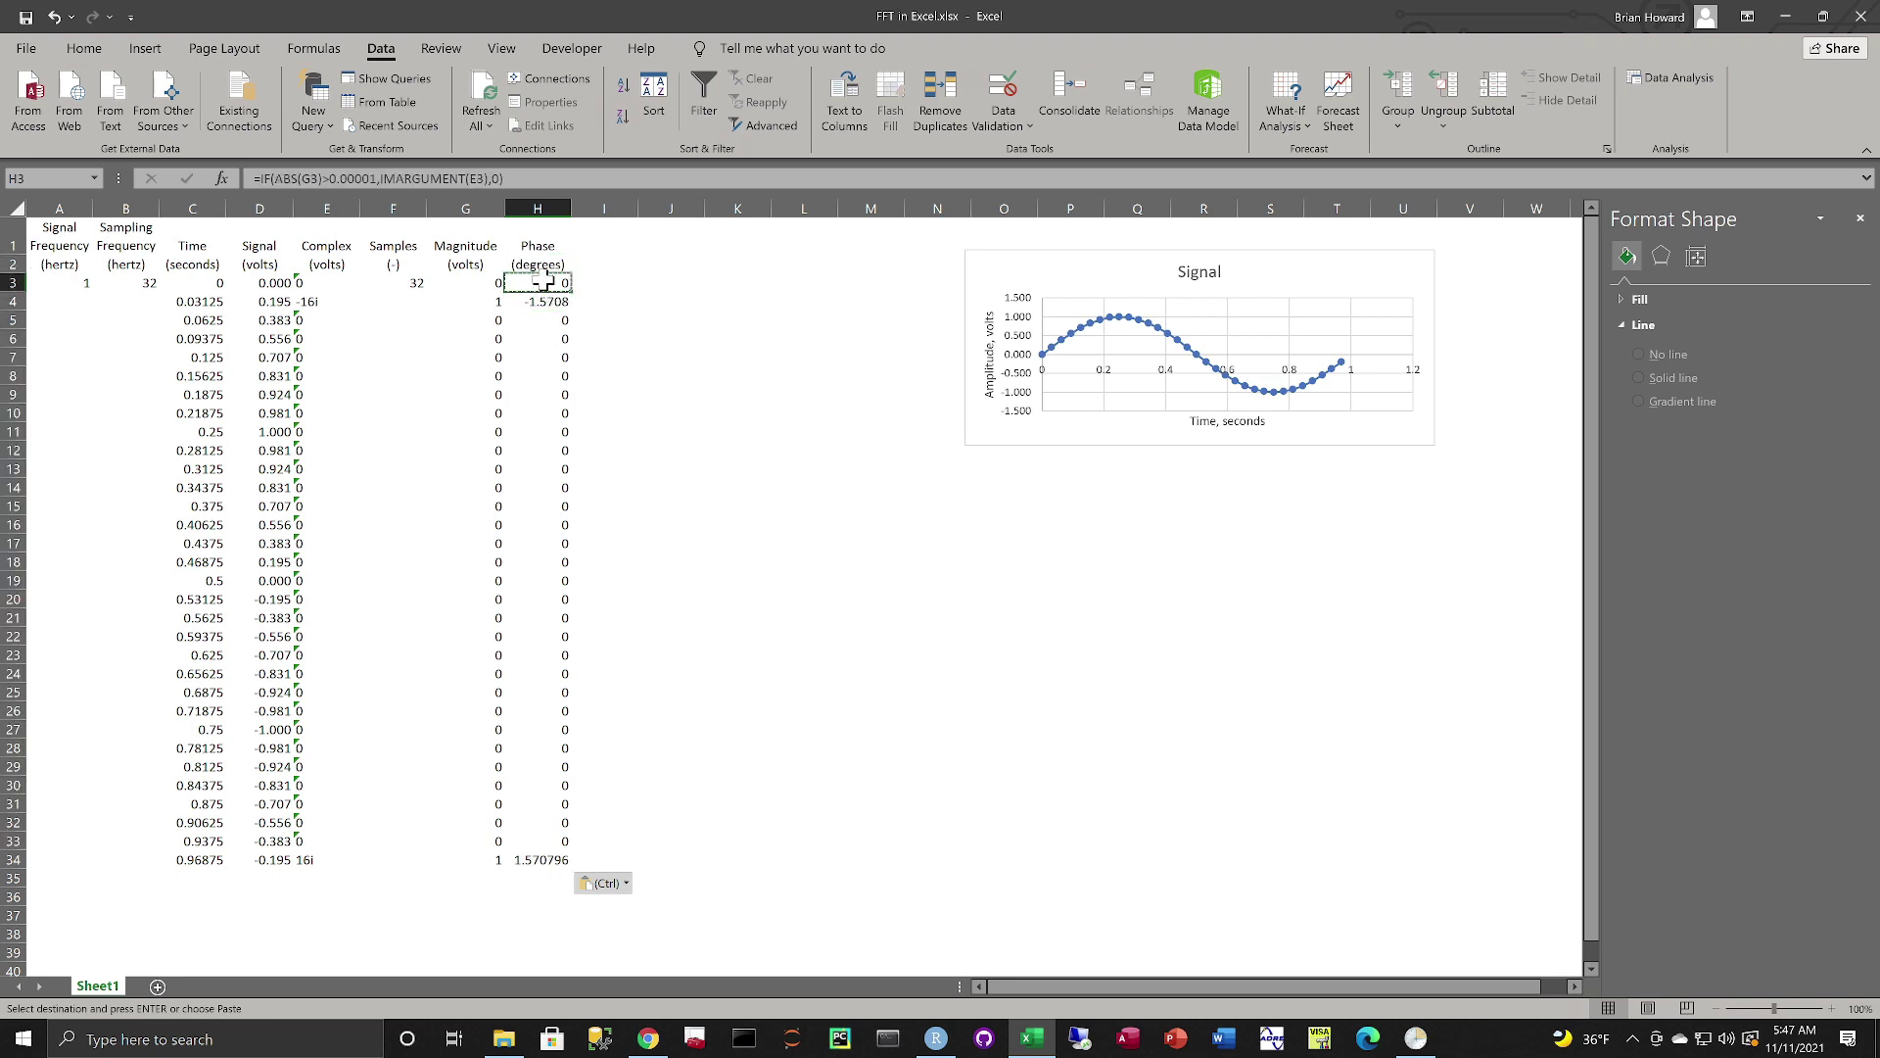
left_click(542, 181)
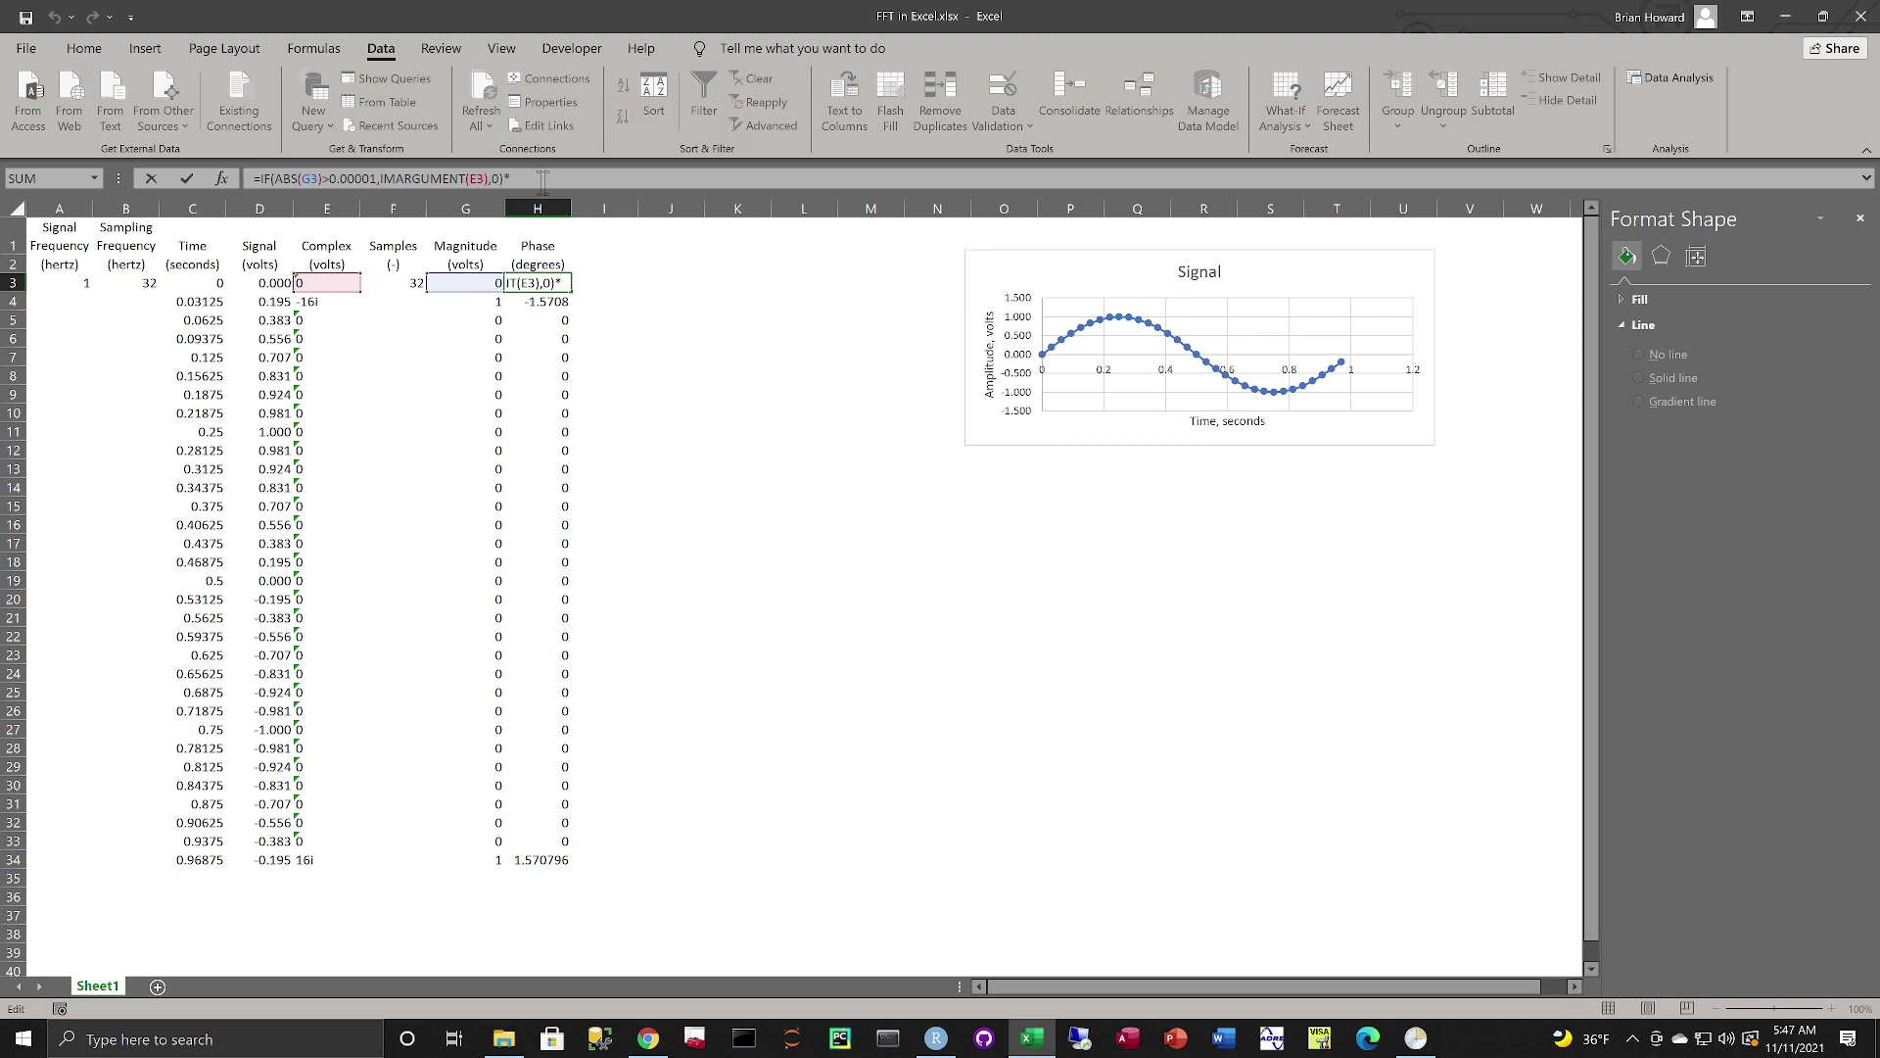
type("*180/PI()")
key("Return")
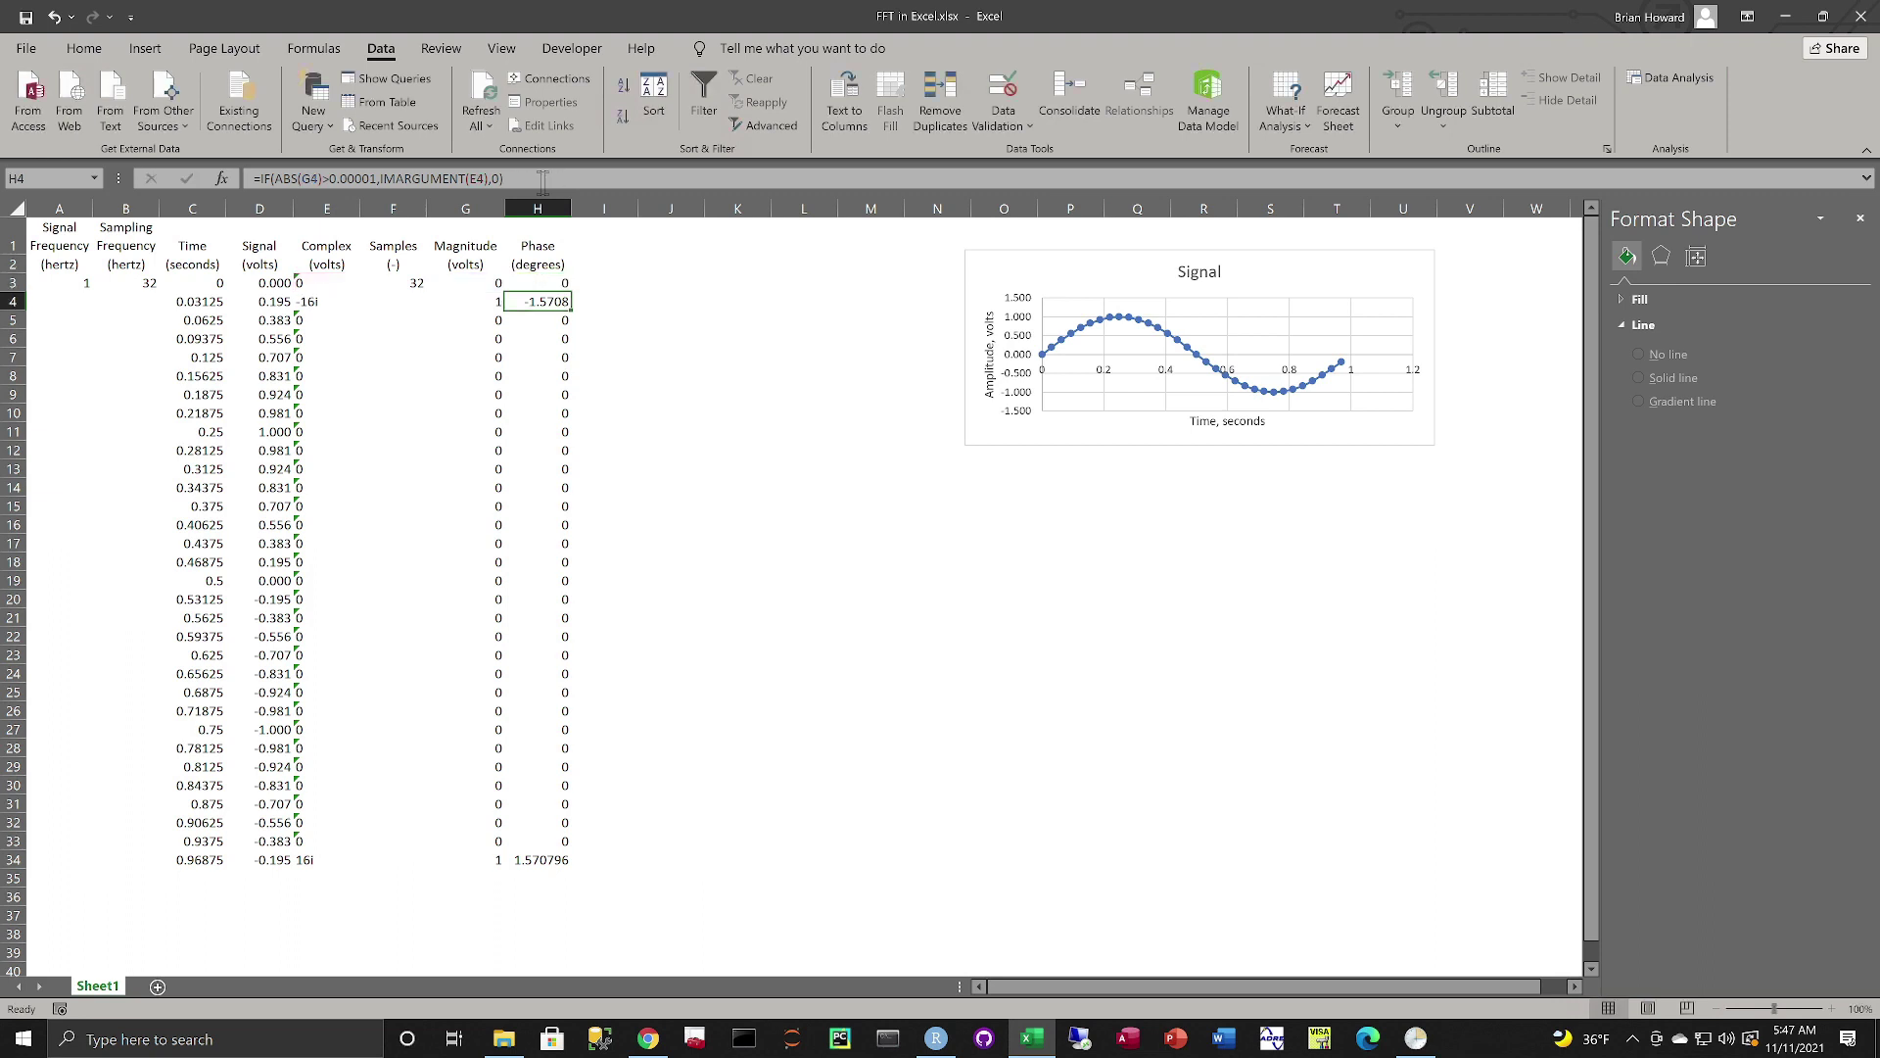
key("Up")
key("ctrl+c")
key("Down")
key("ctrl+shift+Down")
key("ctrl+v")
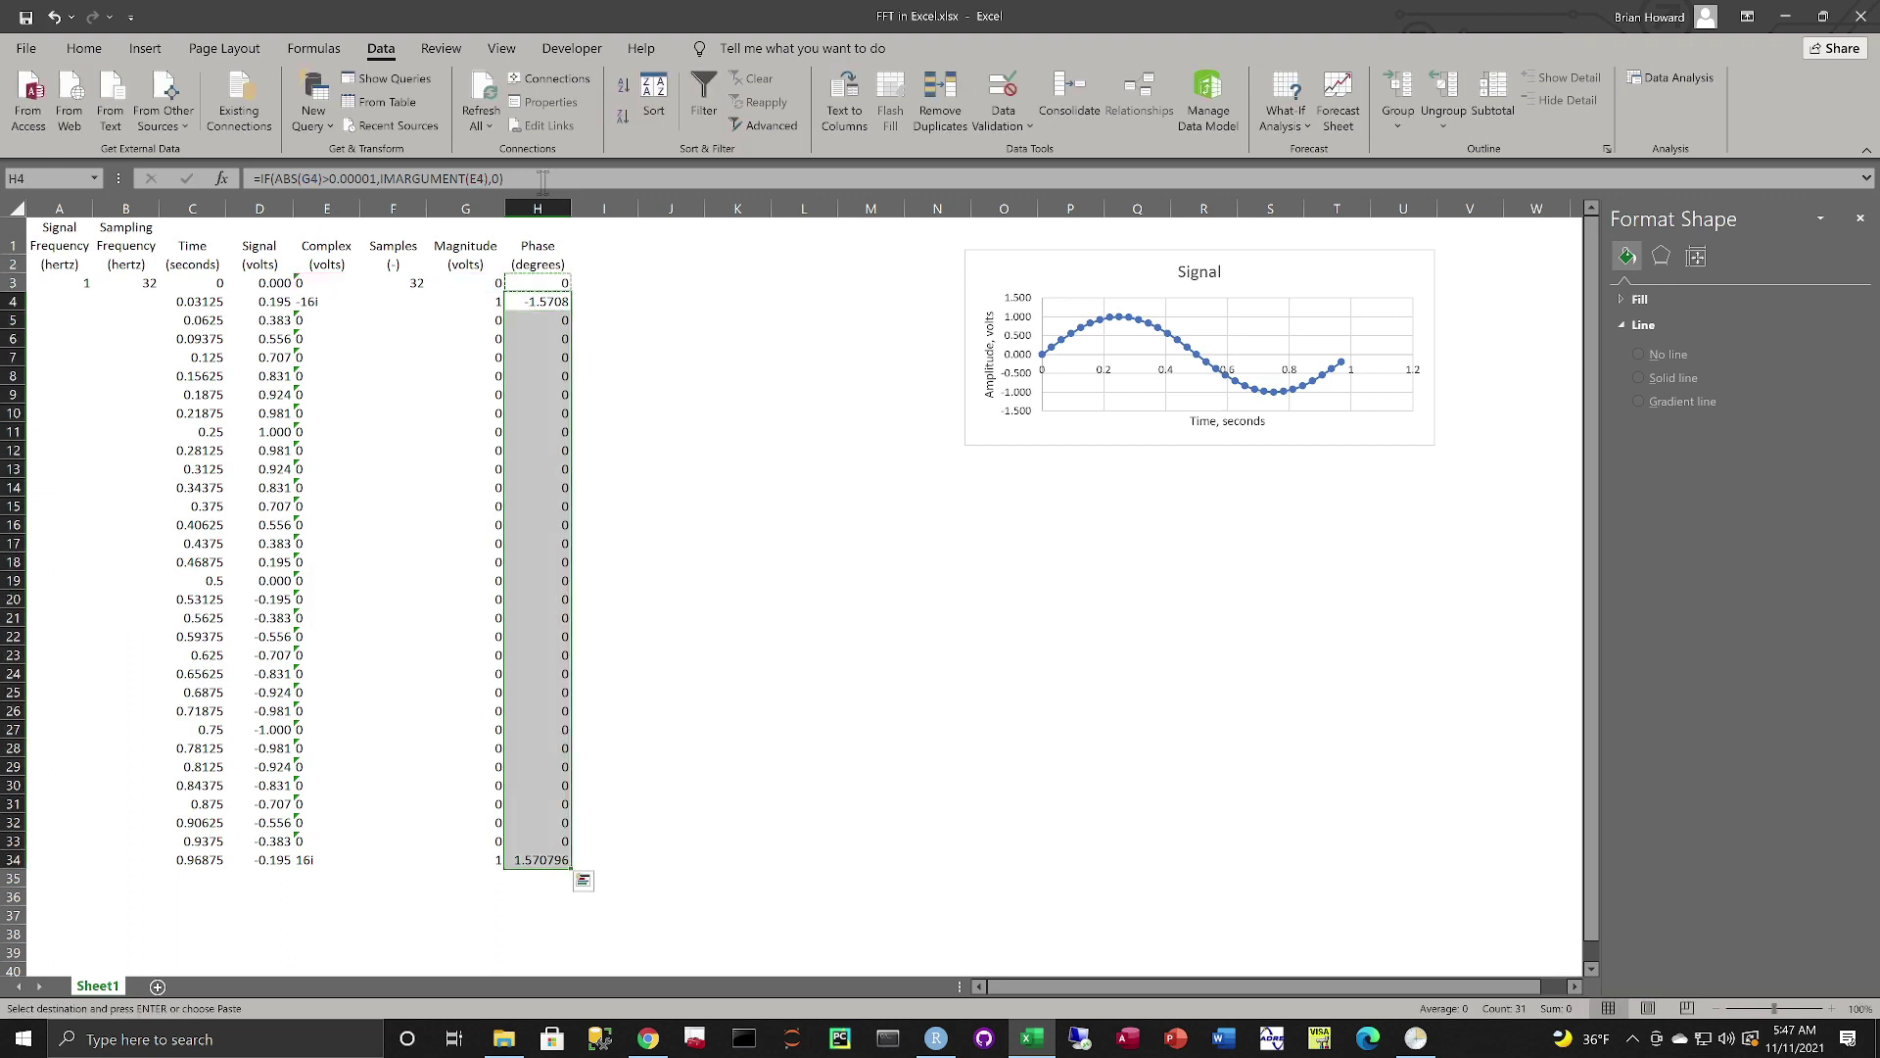
key("Escape")
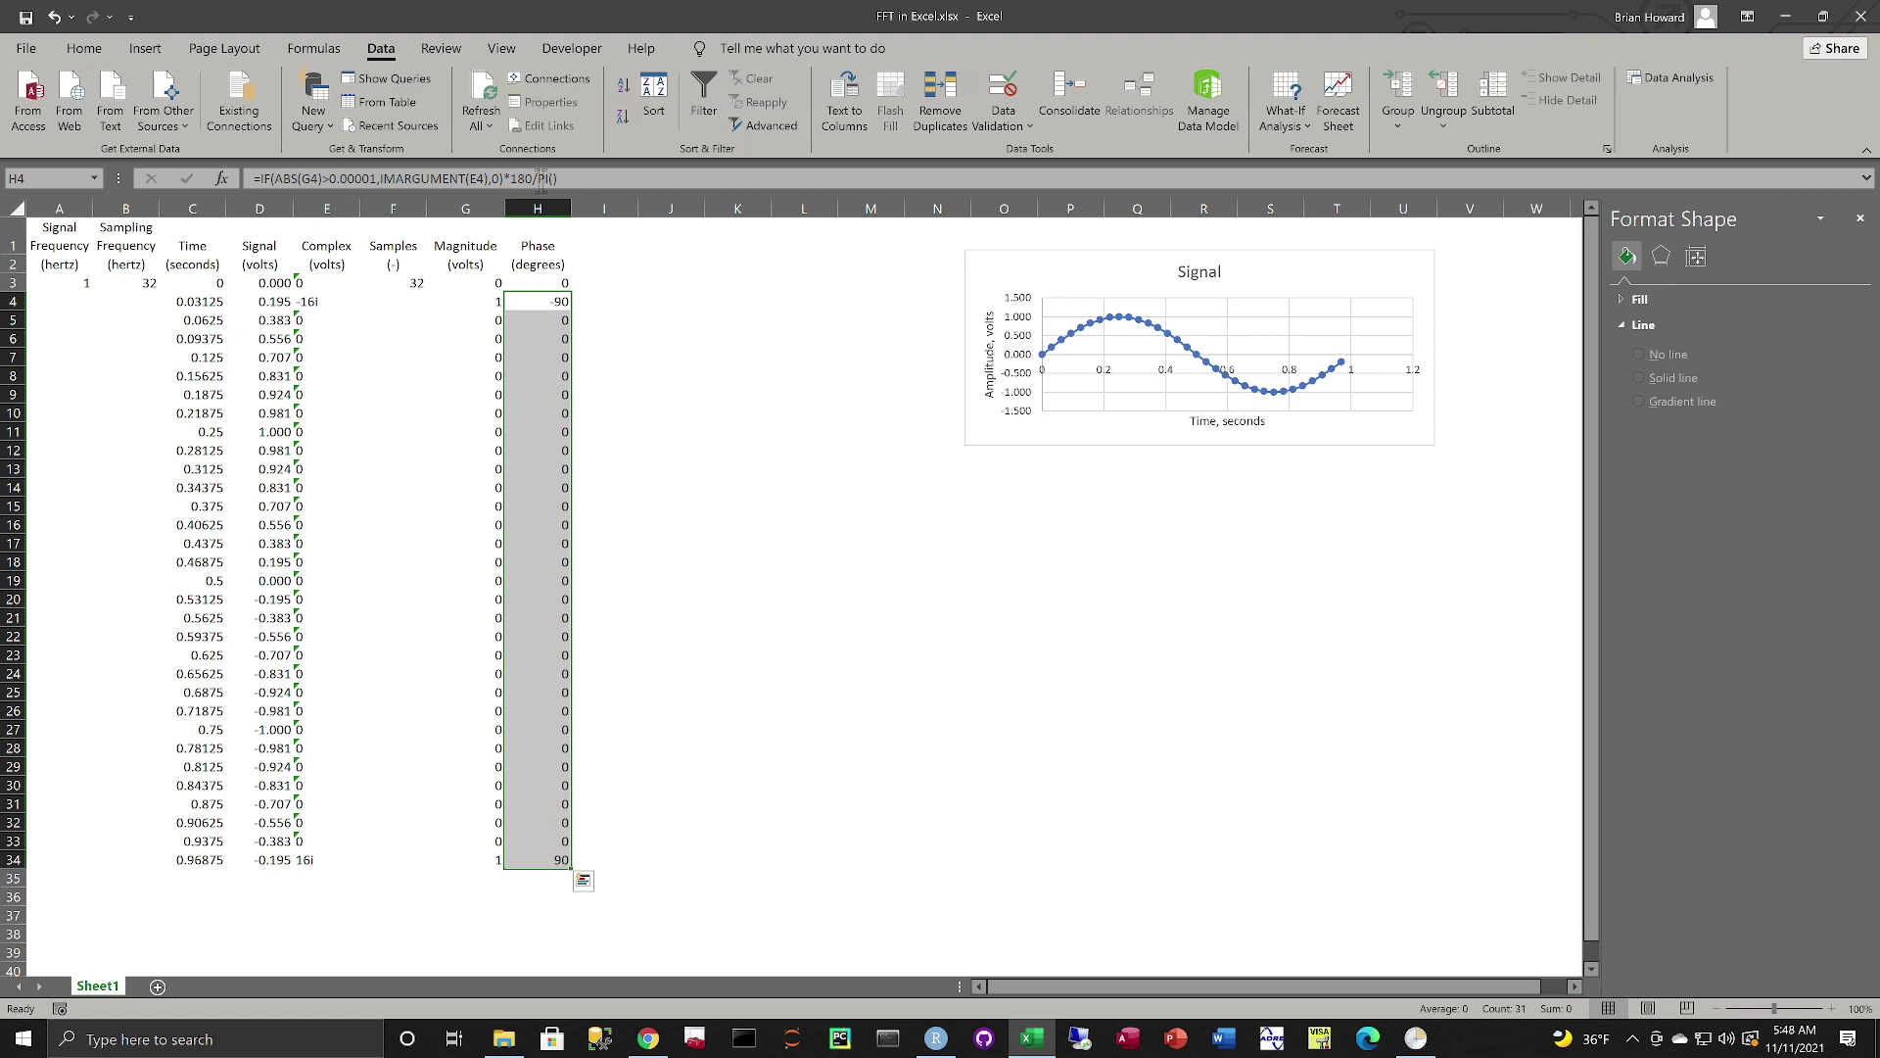
left_click(545, 302)
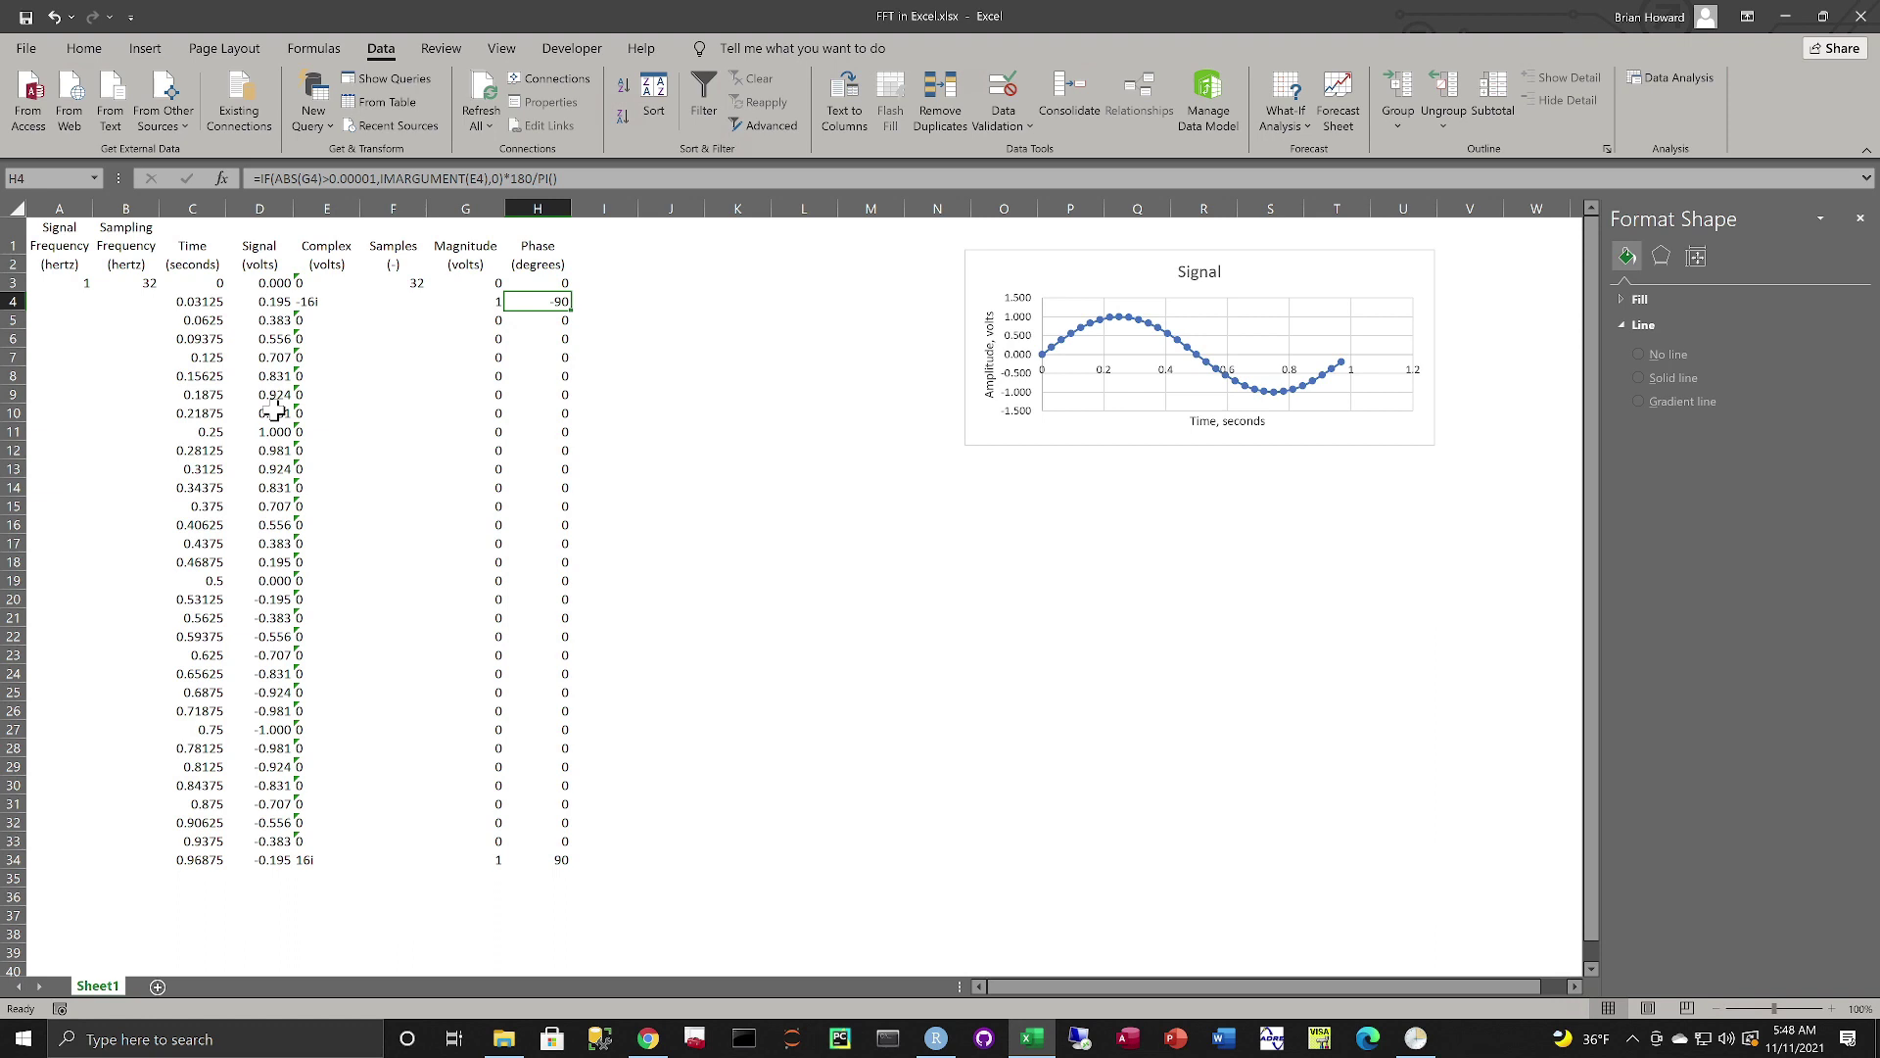
left_click(278, 303)
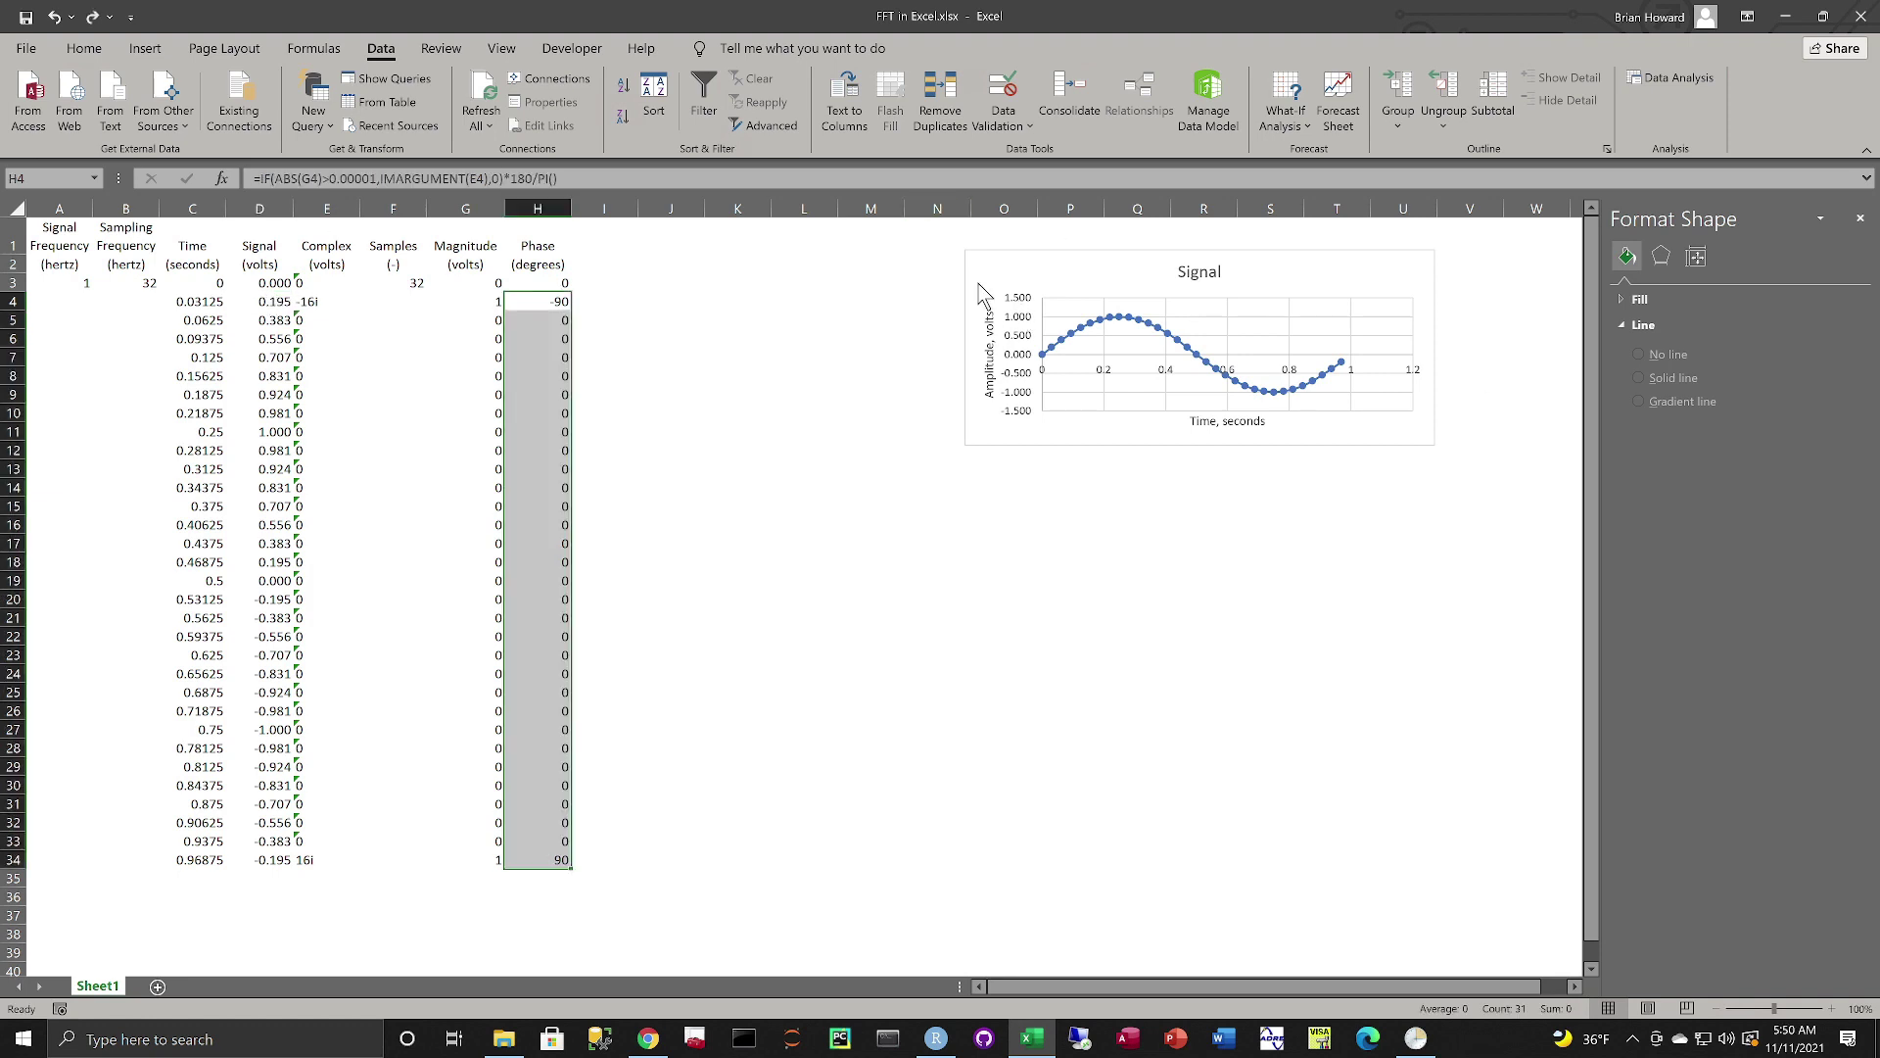
- Enter the heading Frequency with unit (hertz) in I1:I2 and 0 in I3
left_click(597, 247)
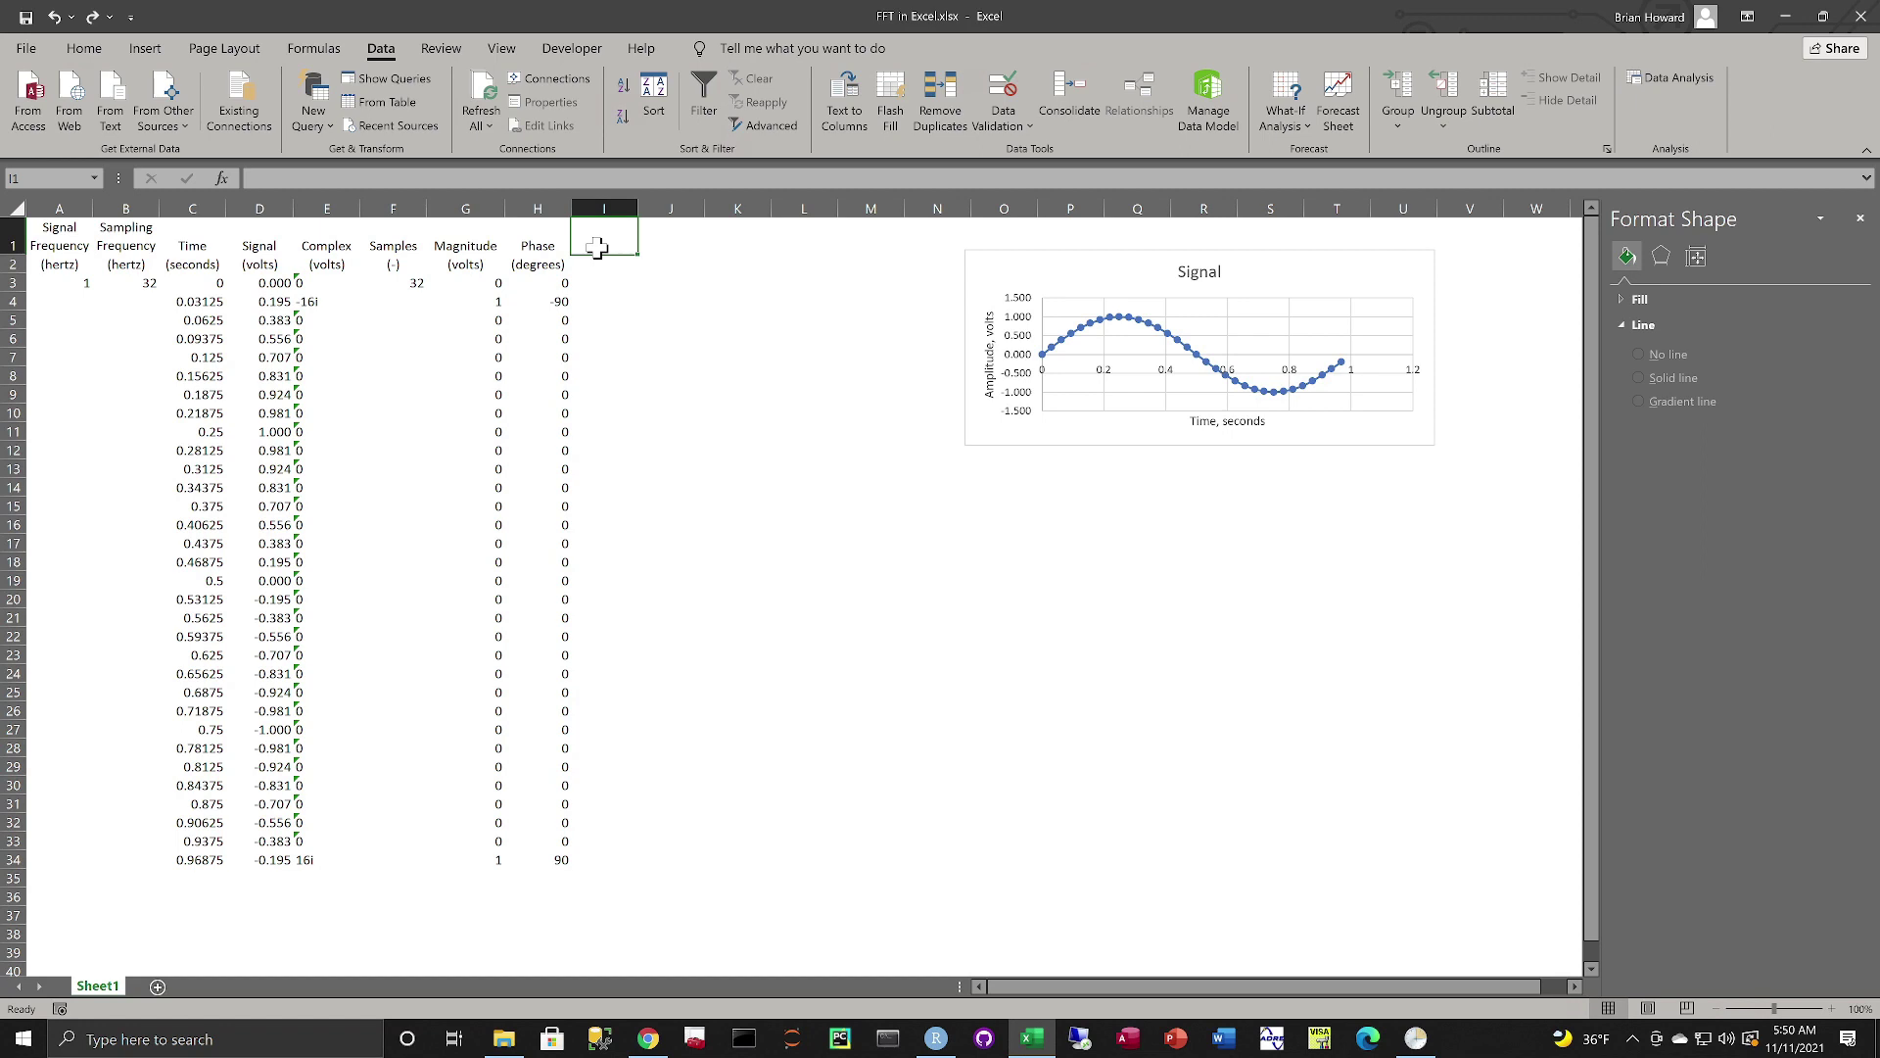
type("Frequency")
key("Return")
type("(")
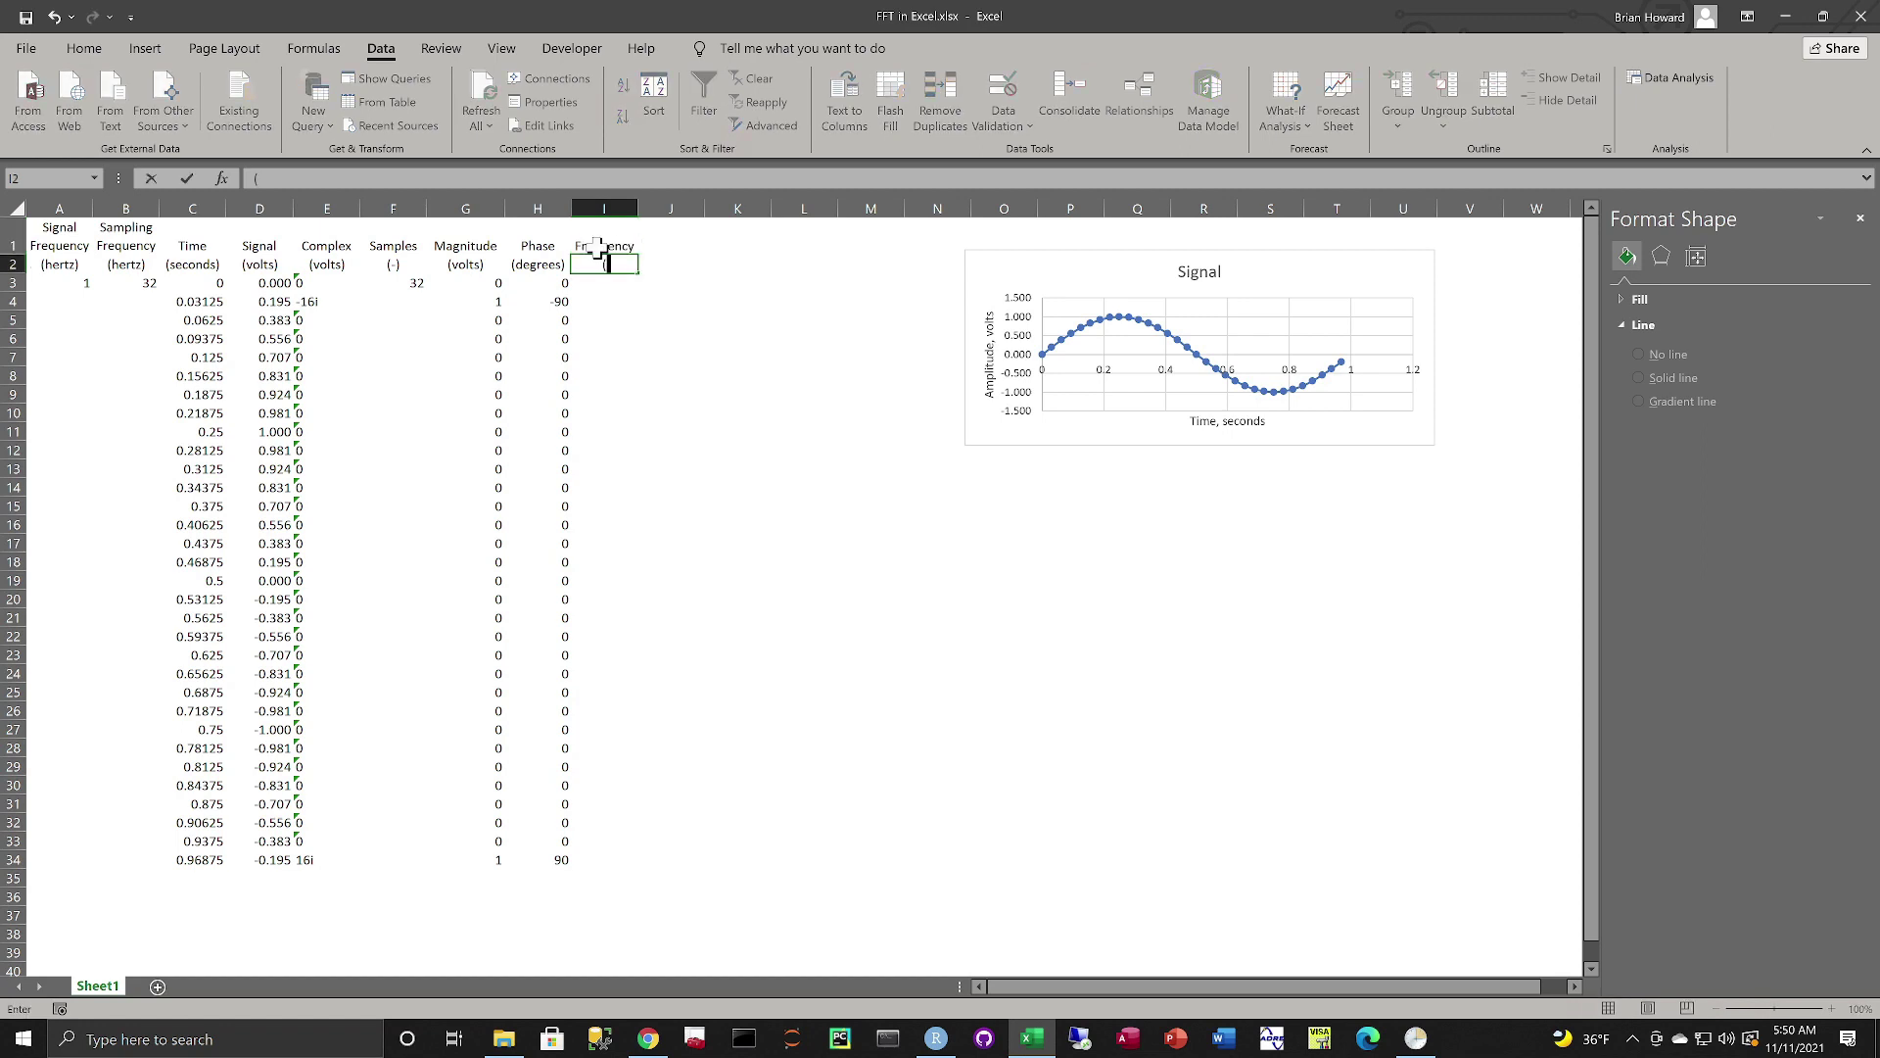
type("hertz)")
key("Return")
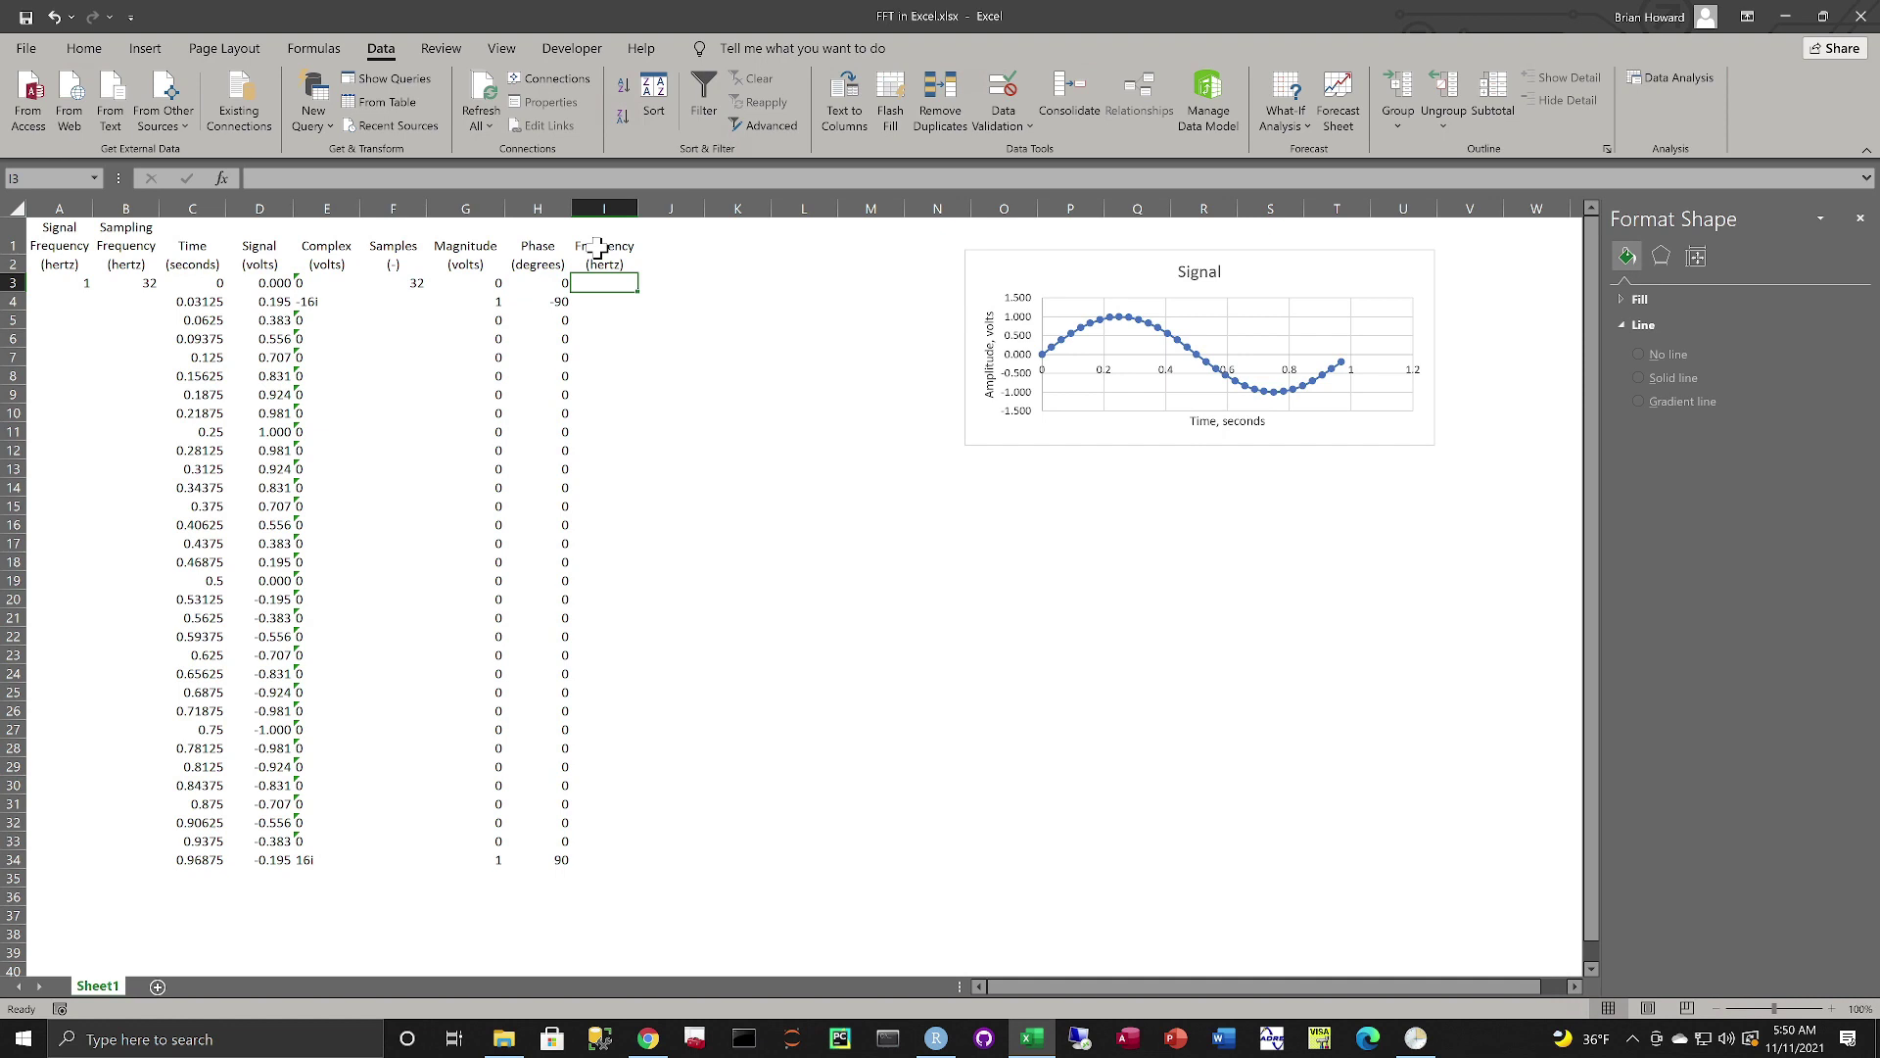
type("0")
key("Return")
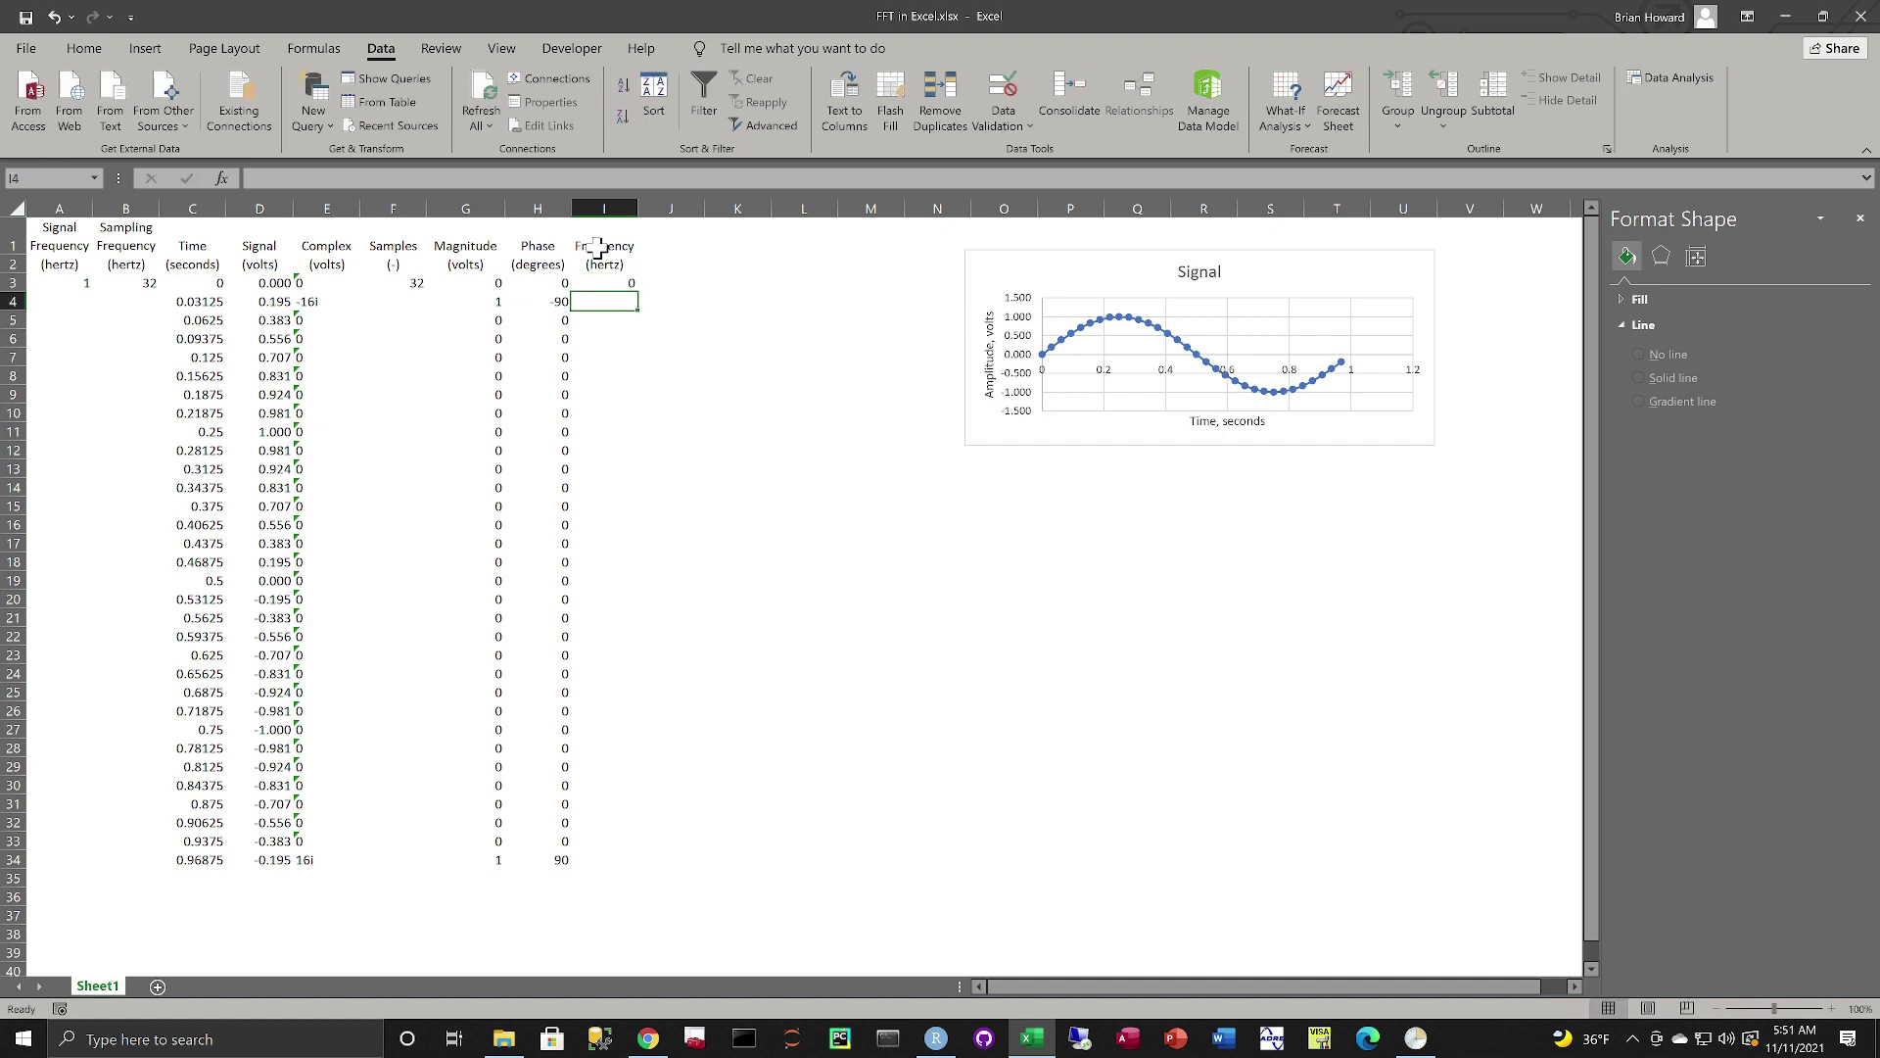
- Enter =I3+(1/($F$3/$B$3)) in I4 with absolute references to F3 and B3
type("=")
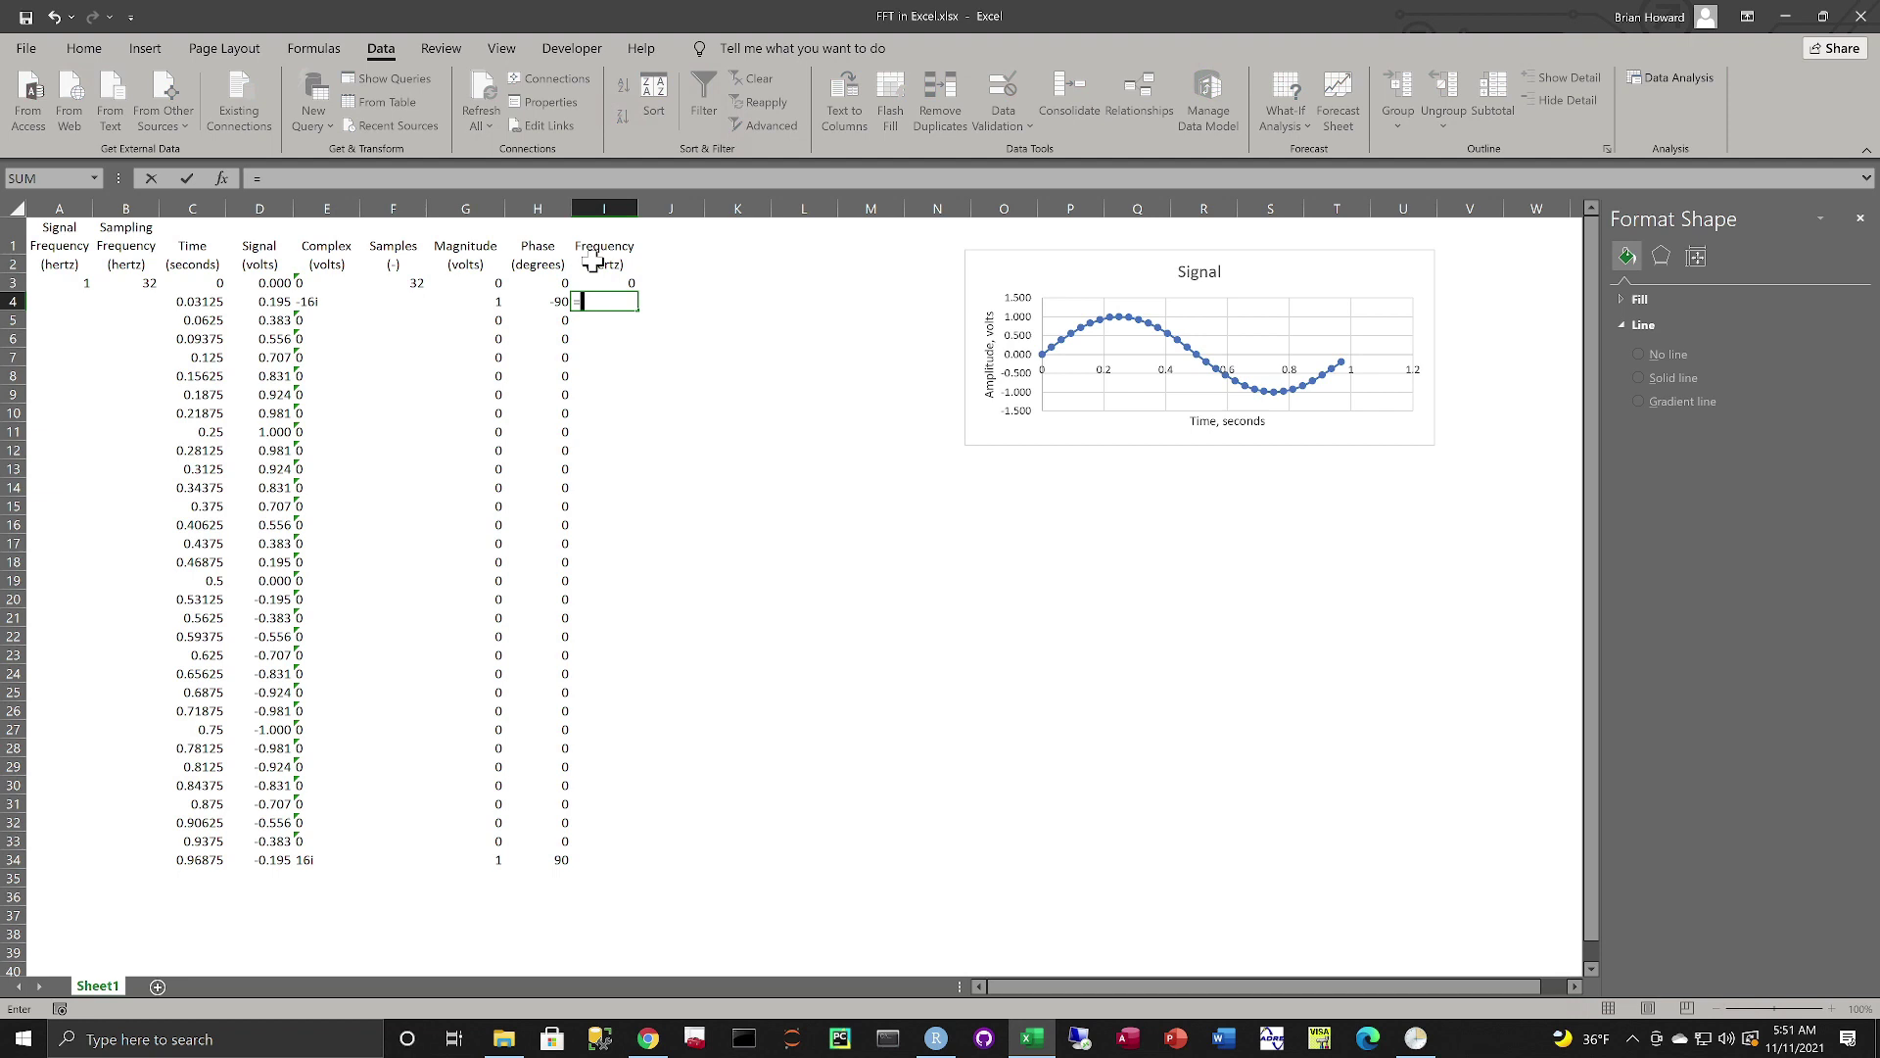
left_click(604, 283)
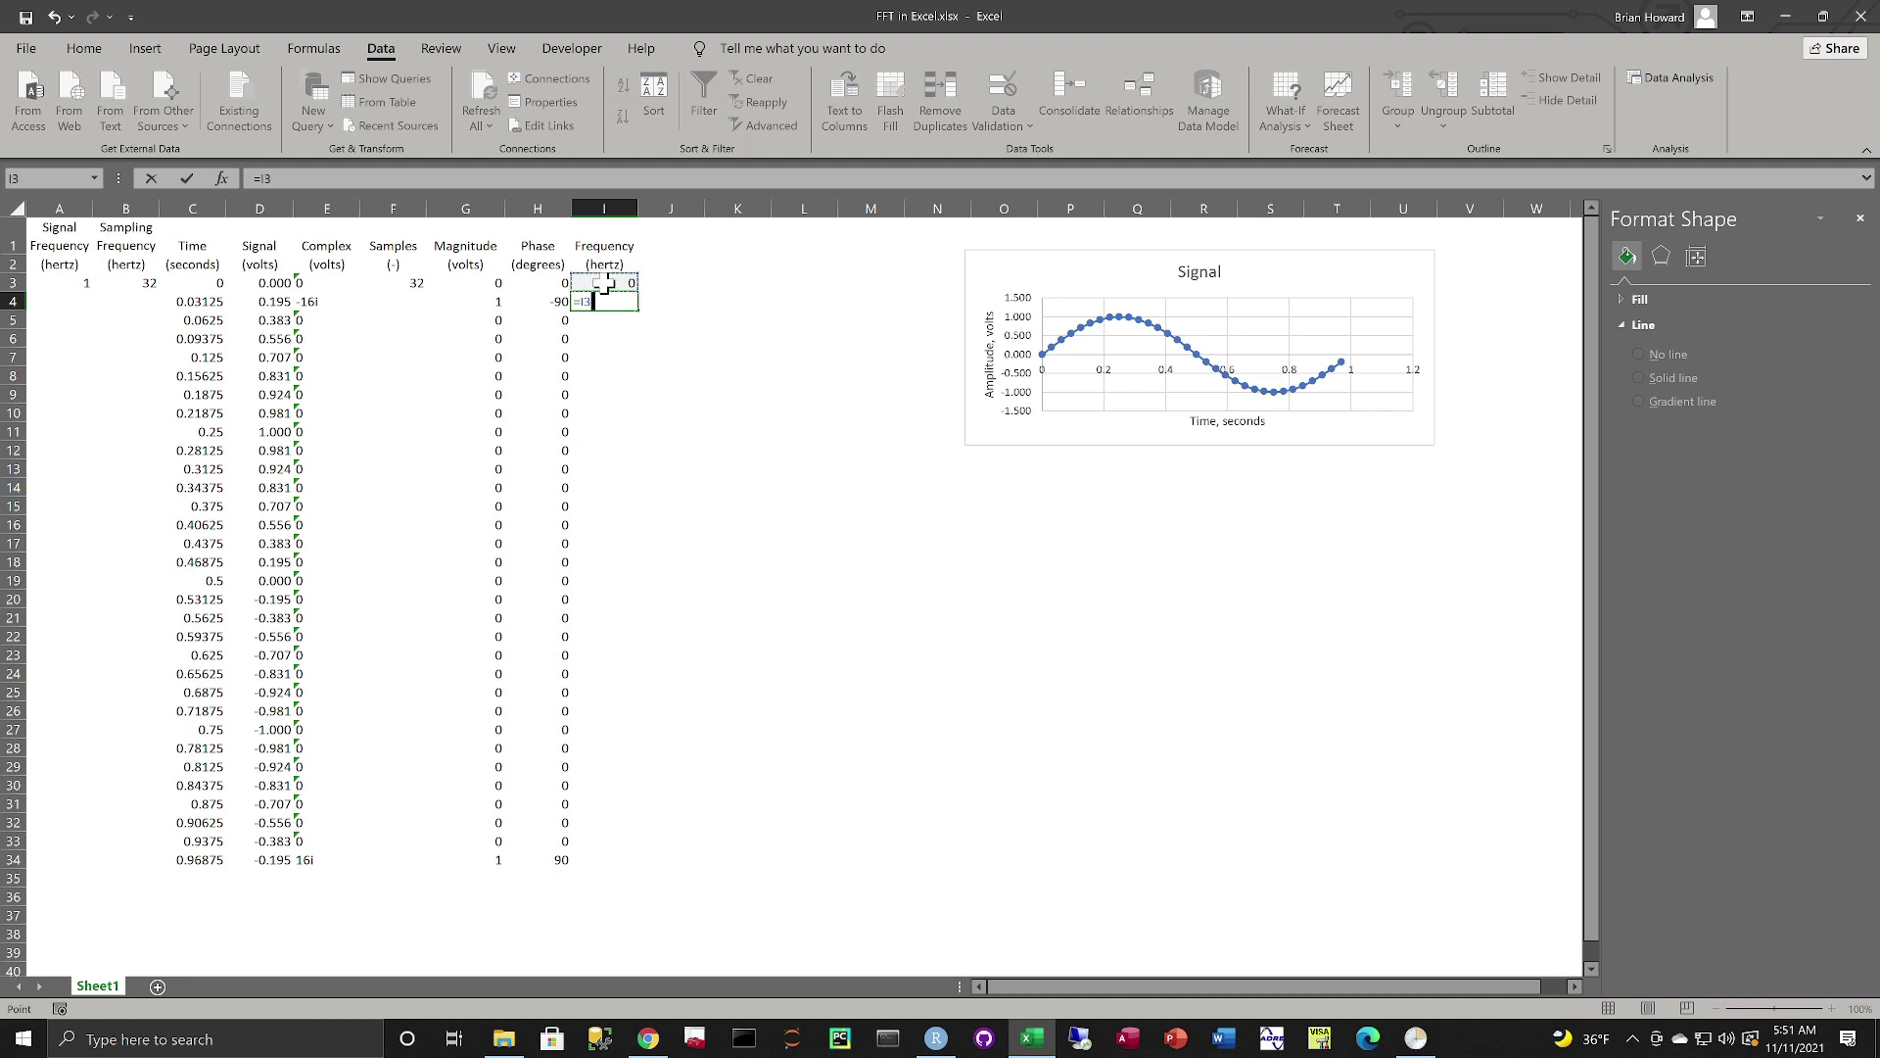
type("+(1/(")
left_click(404, 284)
type("/(F3/")
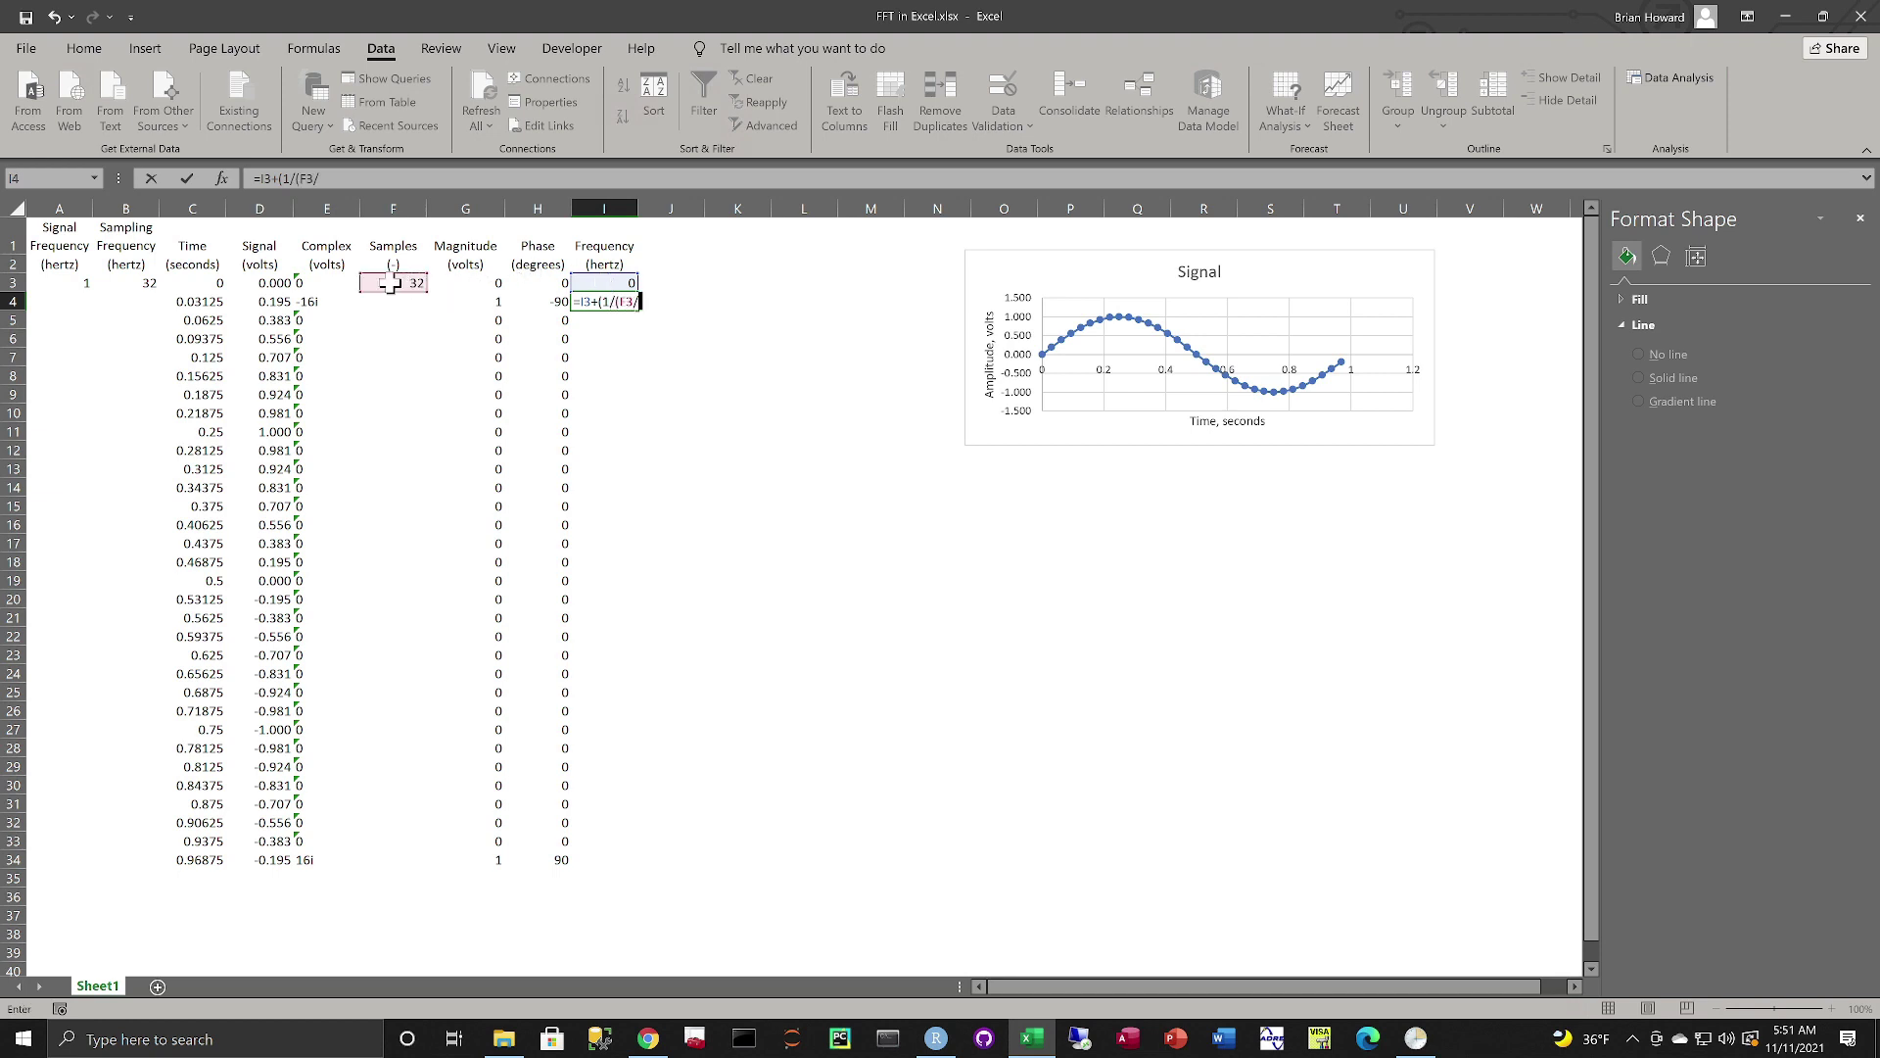
left_click(149, 283)
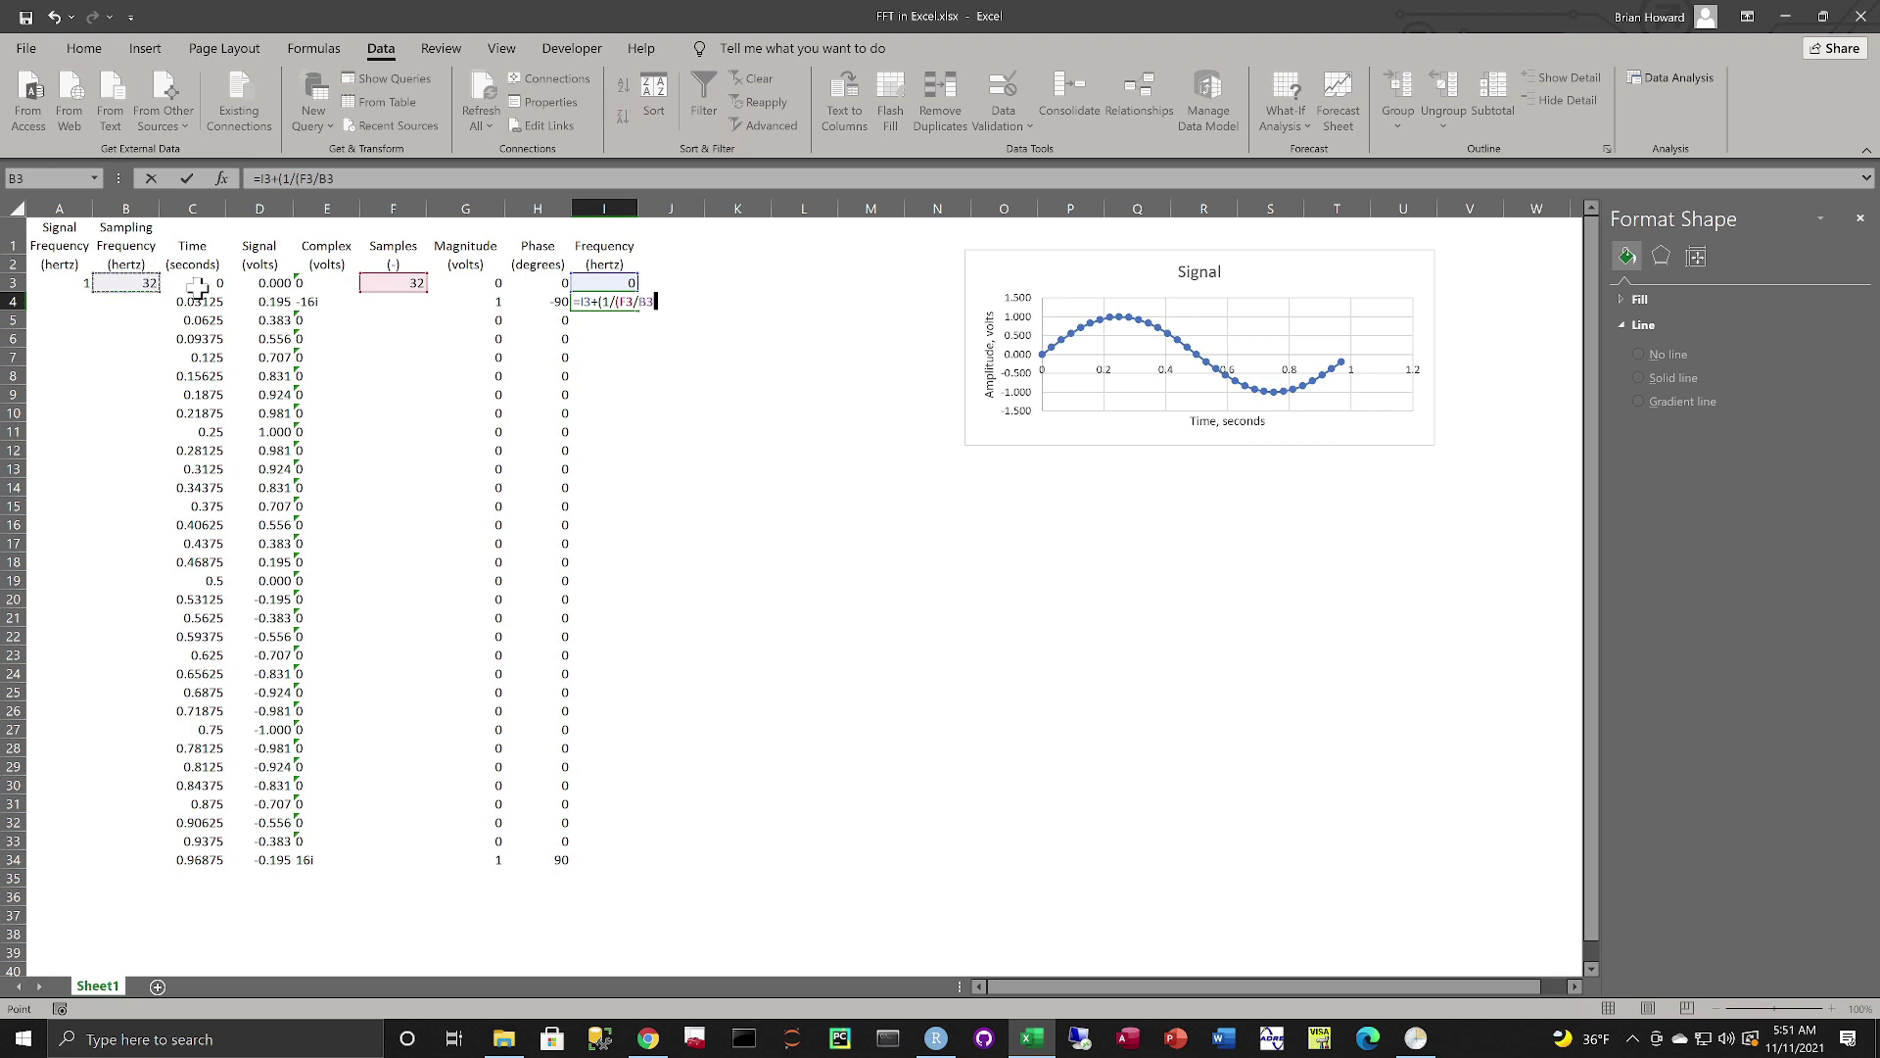
type(")")
left_click_drag(329, 178, 336, 178)
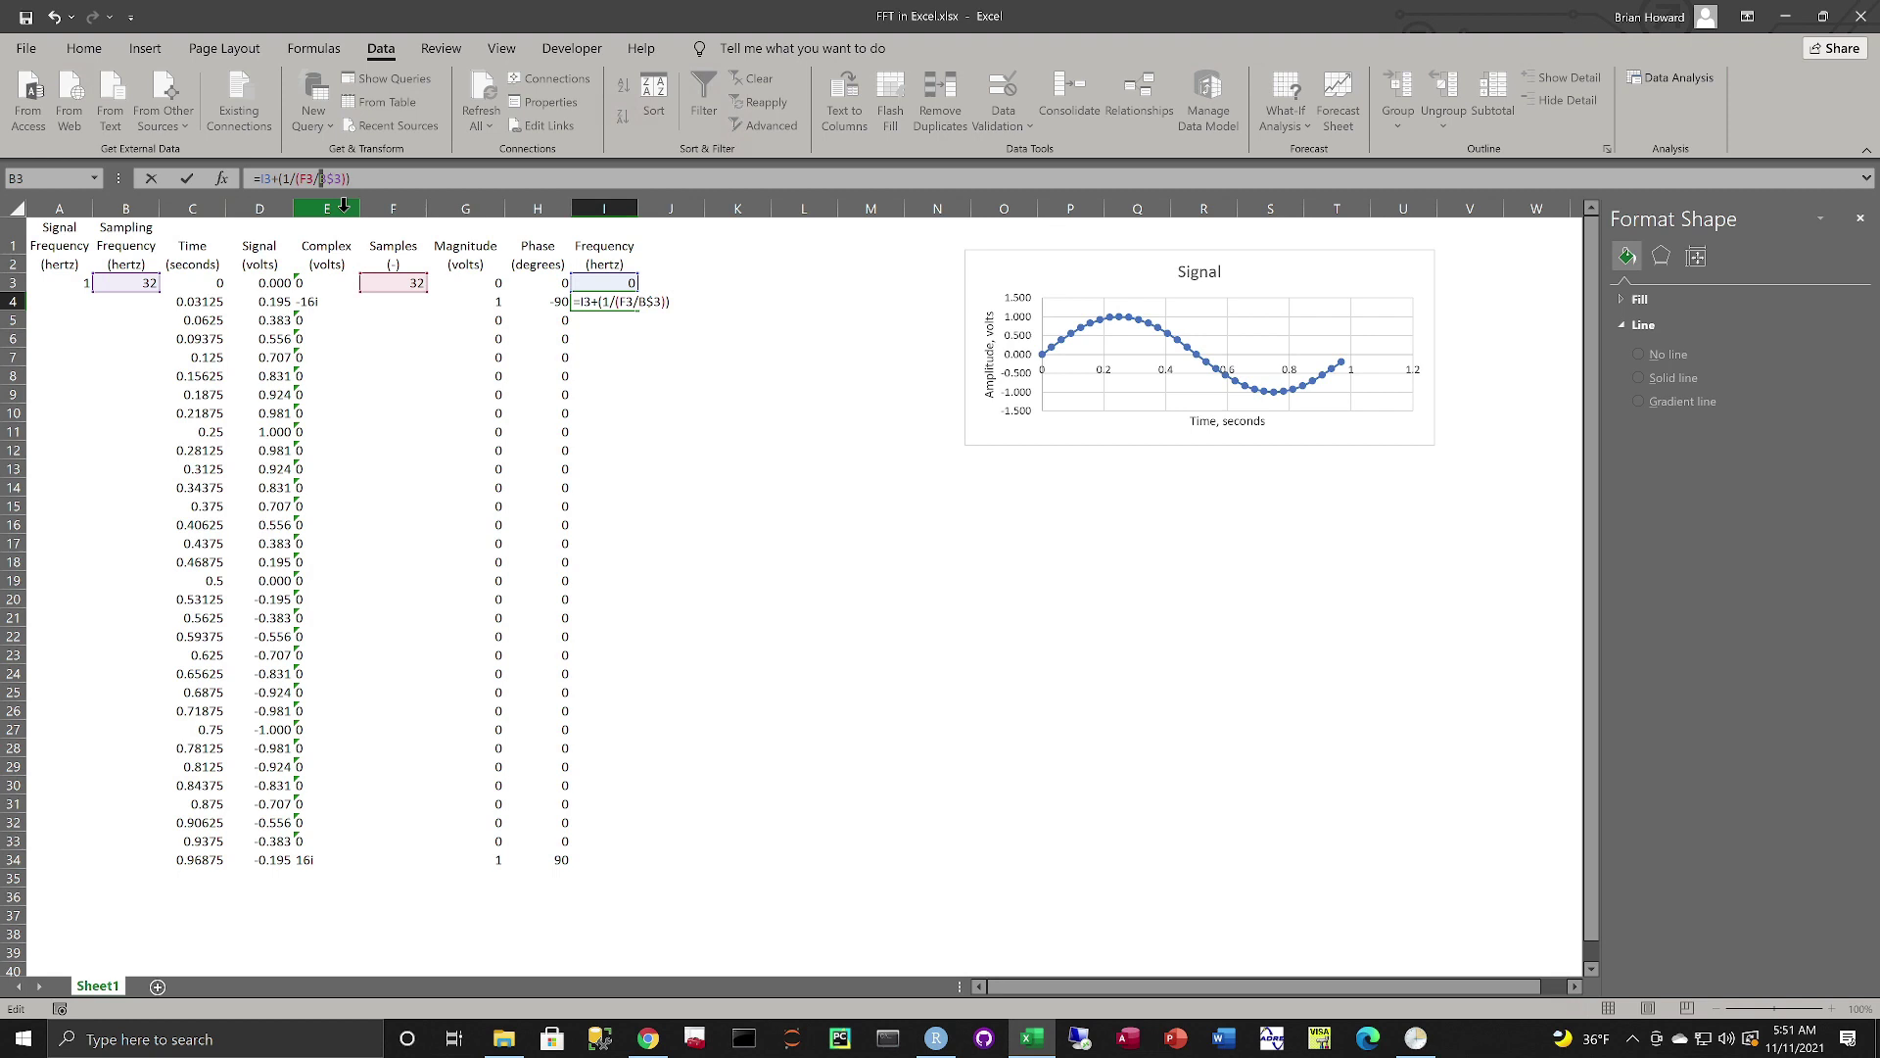
key("F4")
key("F4")
key("ctrl+Return")
- Fill the I4 frequency formula down to I34, reaching 31 Hz
key("ctrl+c")
key("shift+Down")
key("shift+Down")
key("shift+Down")
key("shift+Down")
key("shift+Down")
key("shift+Down")
key("shift+Down")
key("shift+Down")
key("shift+Down")
key("shift+Down")
key("shift+Down")
key("shift+Down")
key("shift+Down")
key("shift+Down")
key("shift+Down")
key("shift+Down")
key("shift+Down")
key("shift+Down")
key("shift+Down")
key("shift+Down")
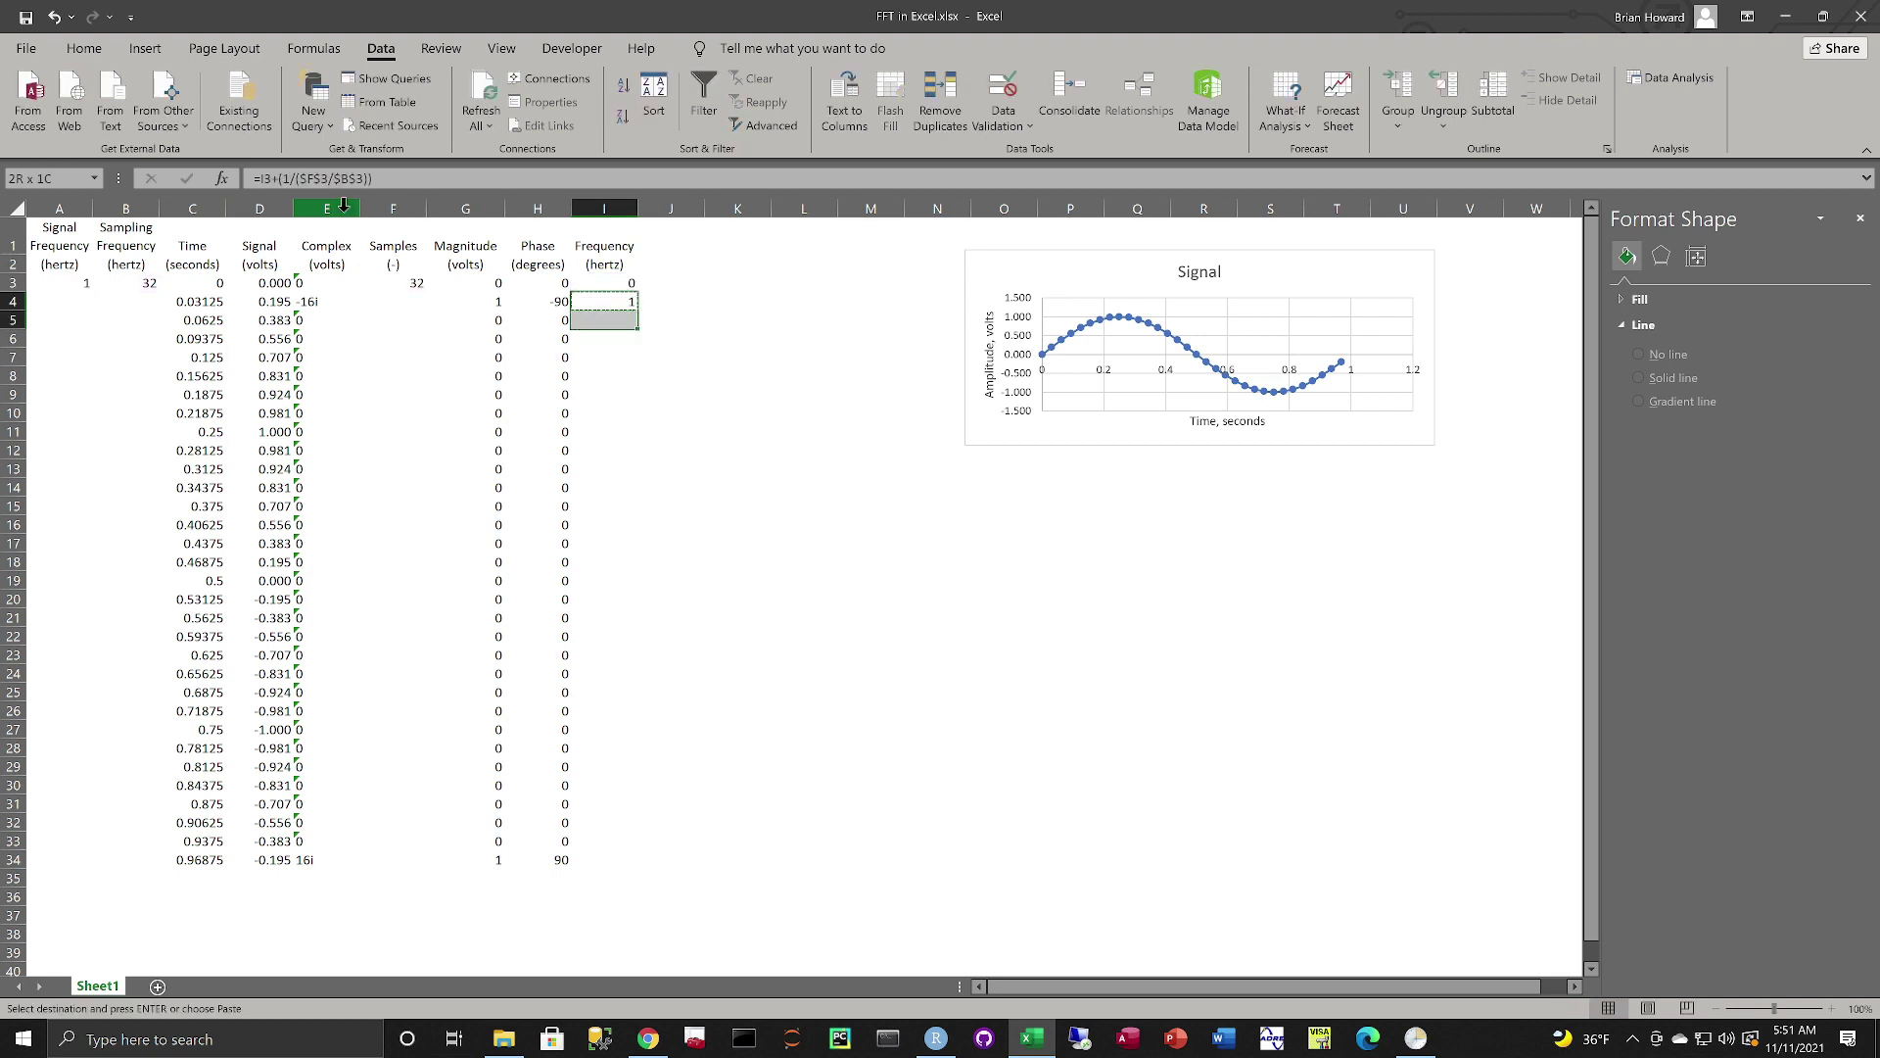
key("shift+Down")
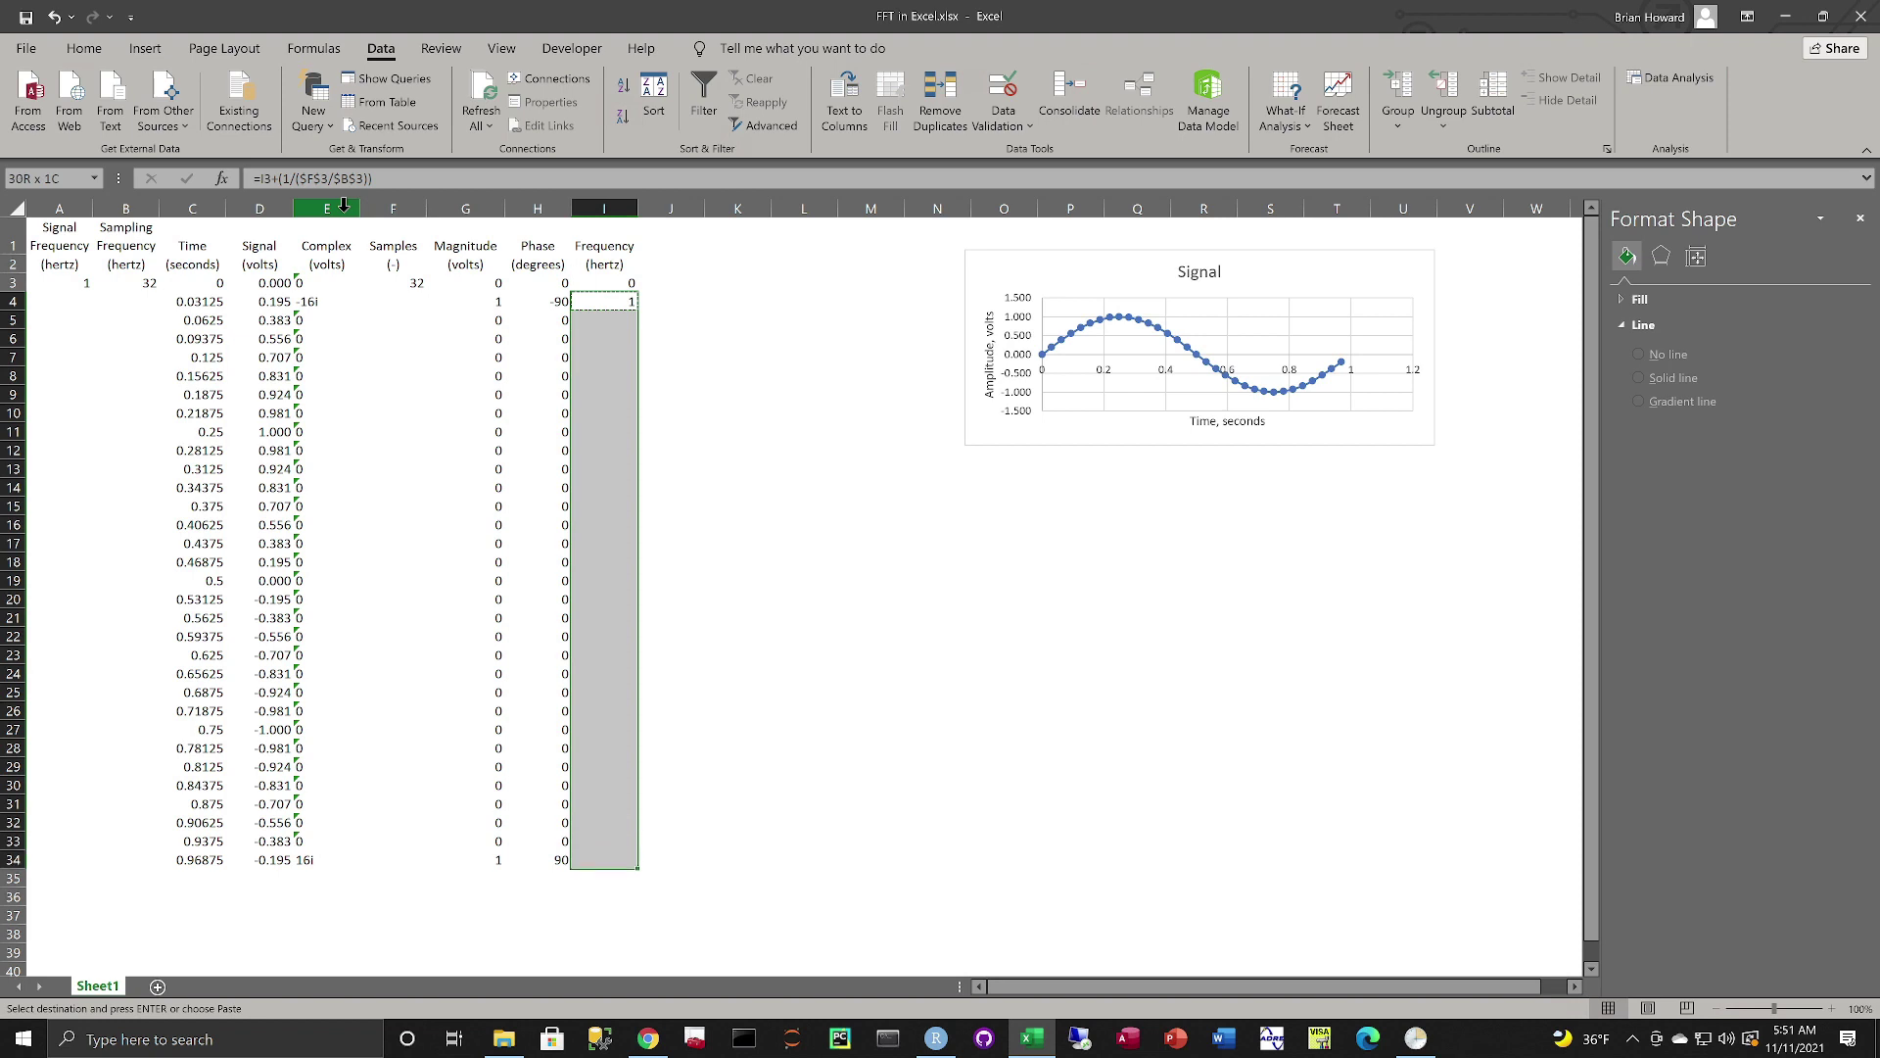
key("ctrl+v")
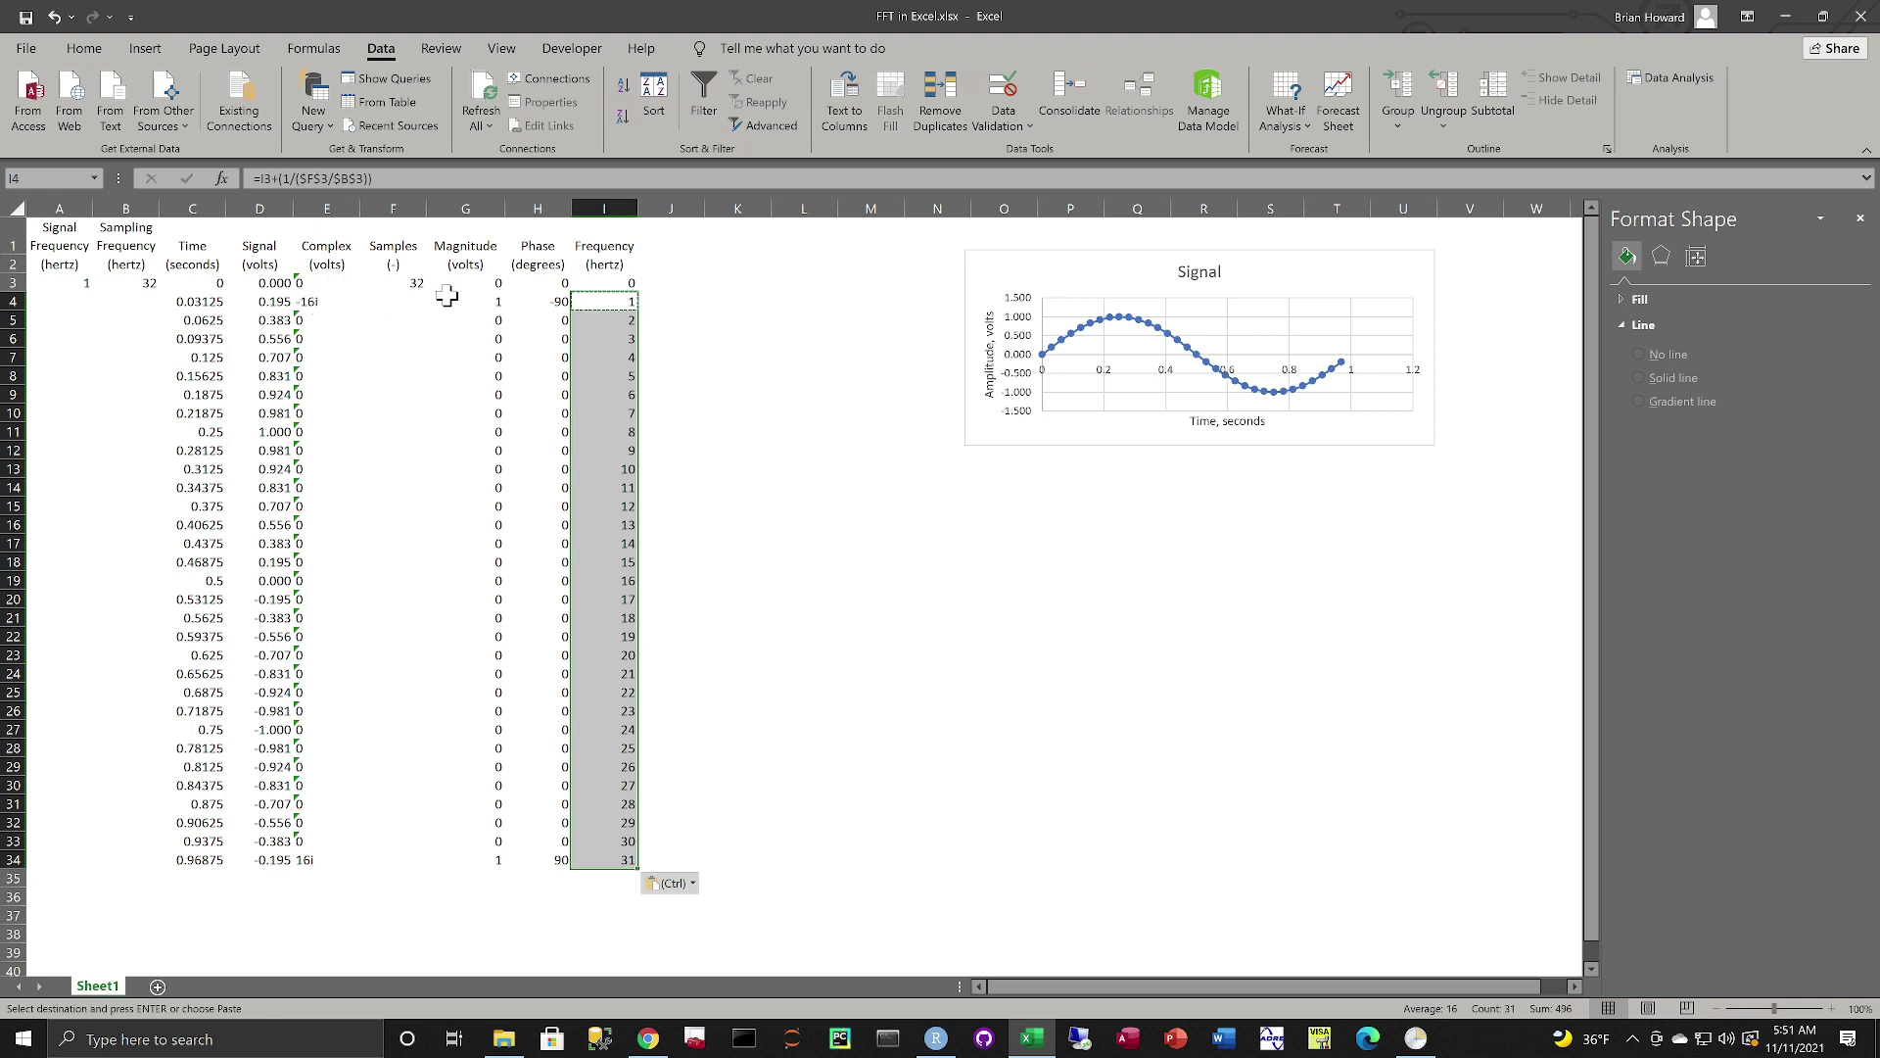
- Add a bottom border under G18:I18 to mark the 15 Hz row
left_click(485, 300)
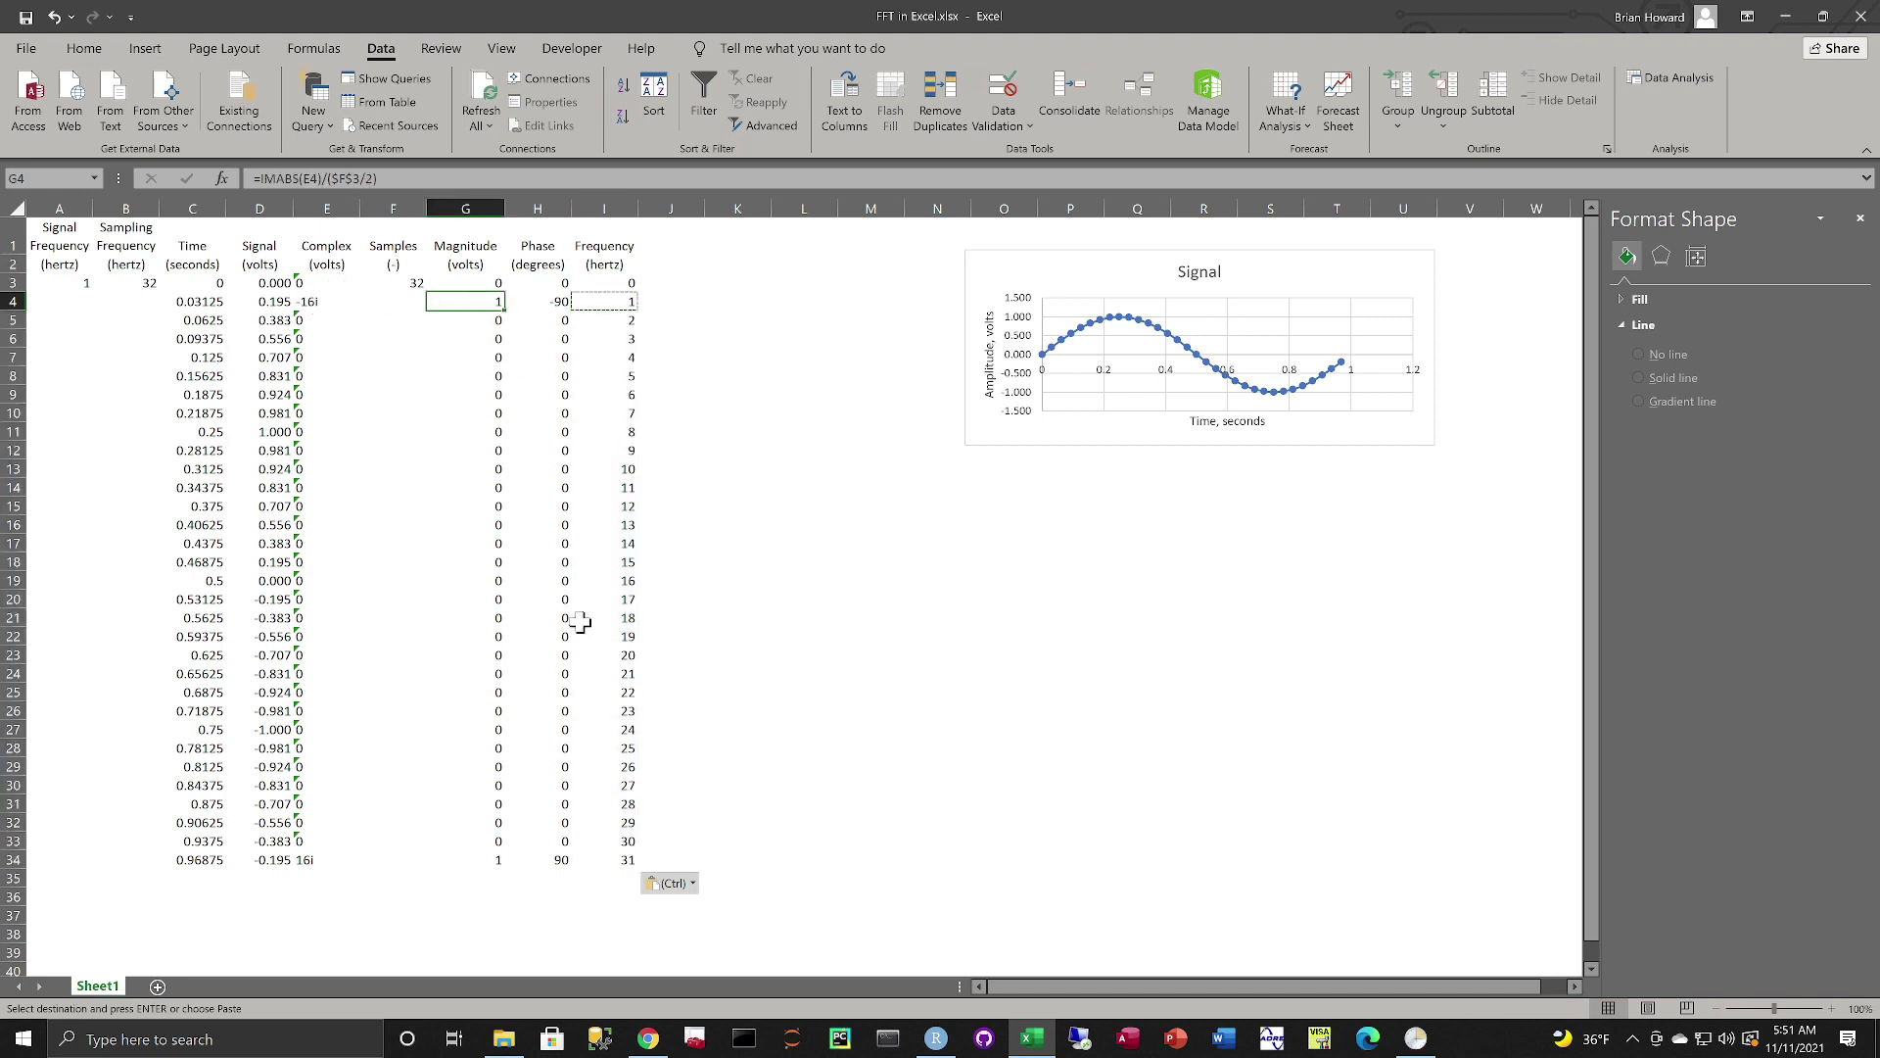
left_click(501, 857)
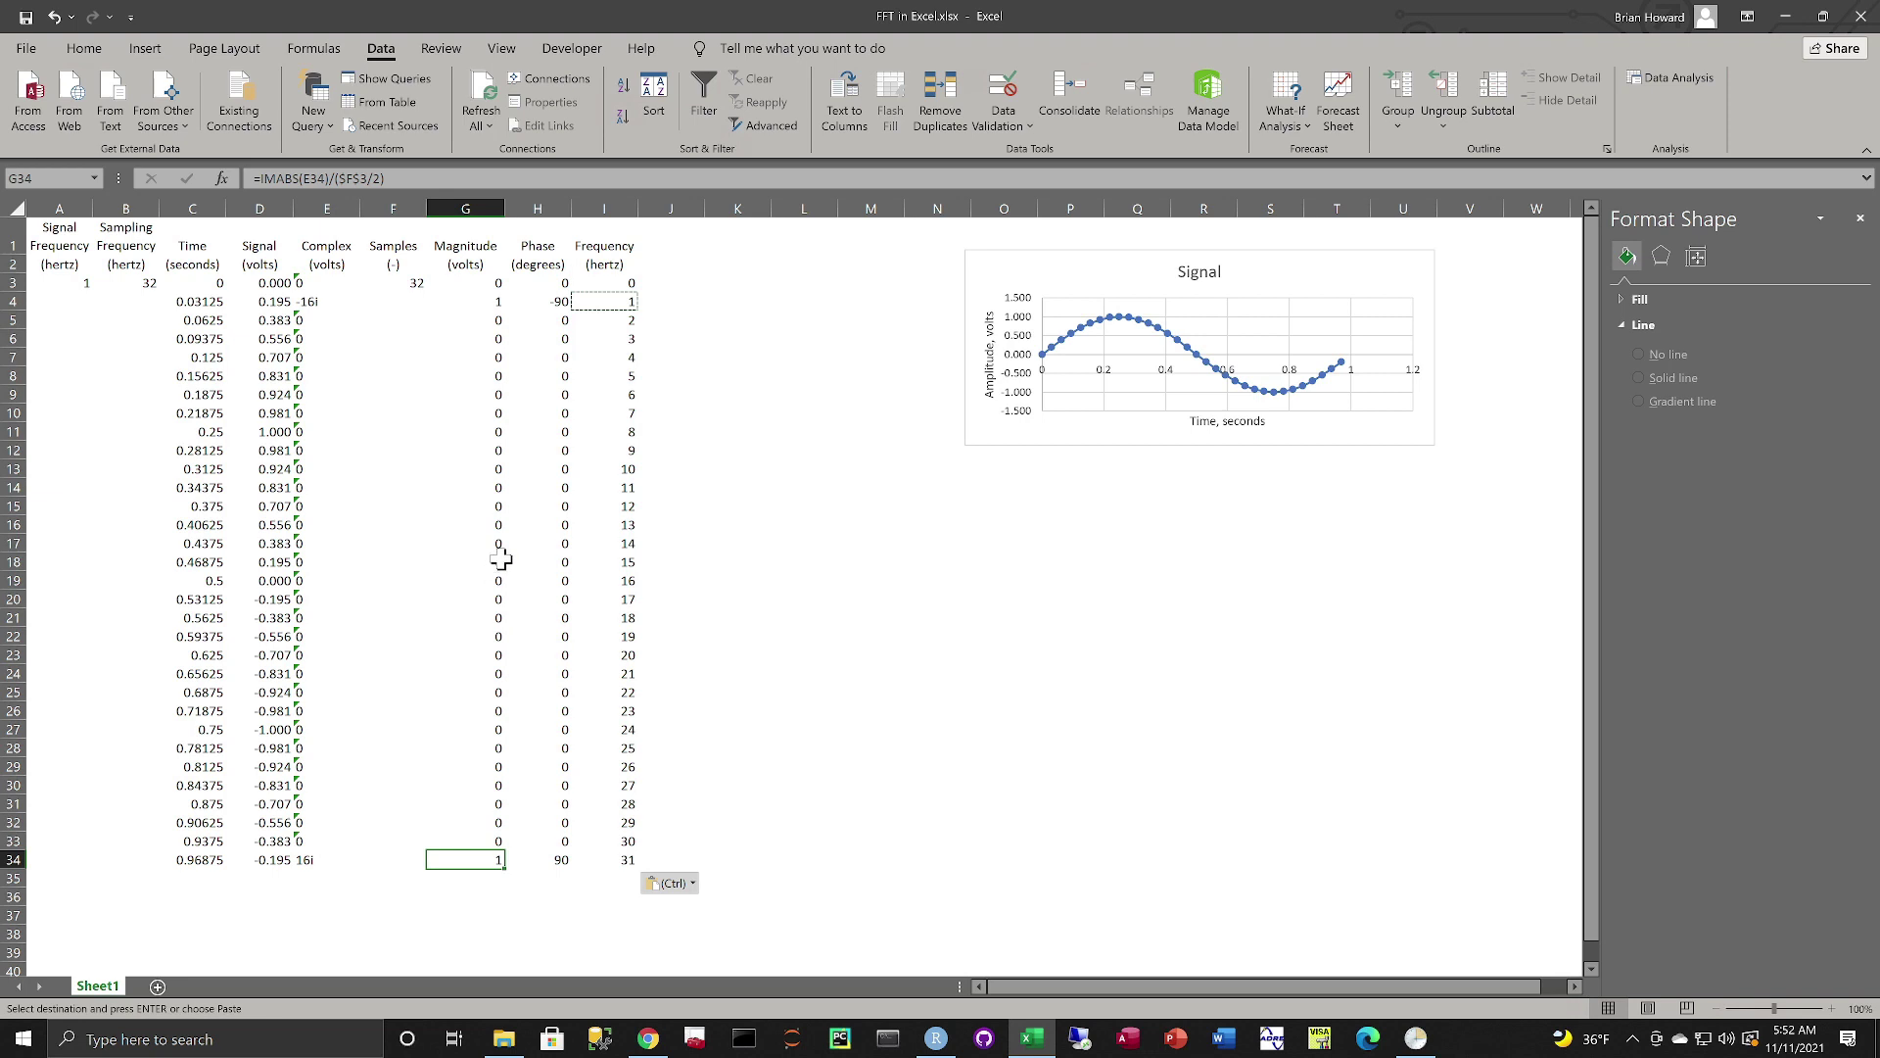
left_click(501, 558)
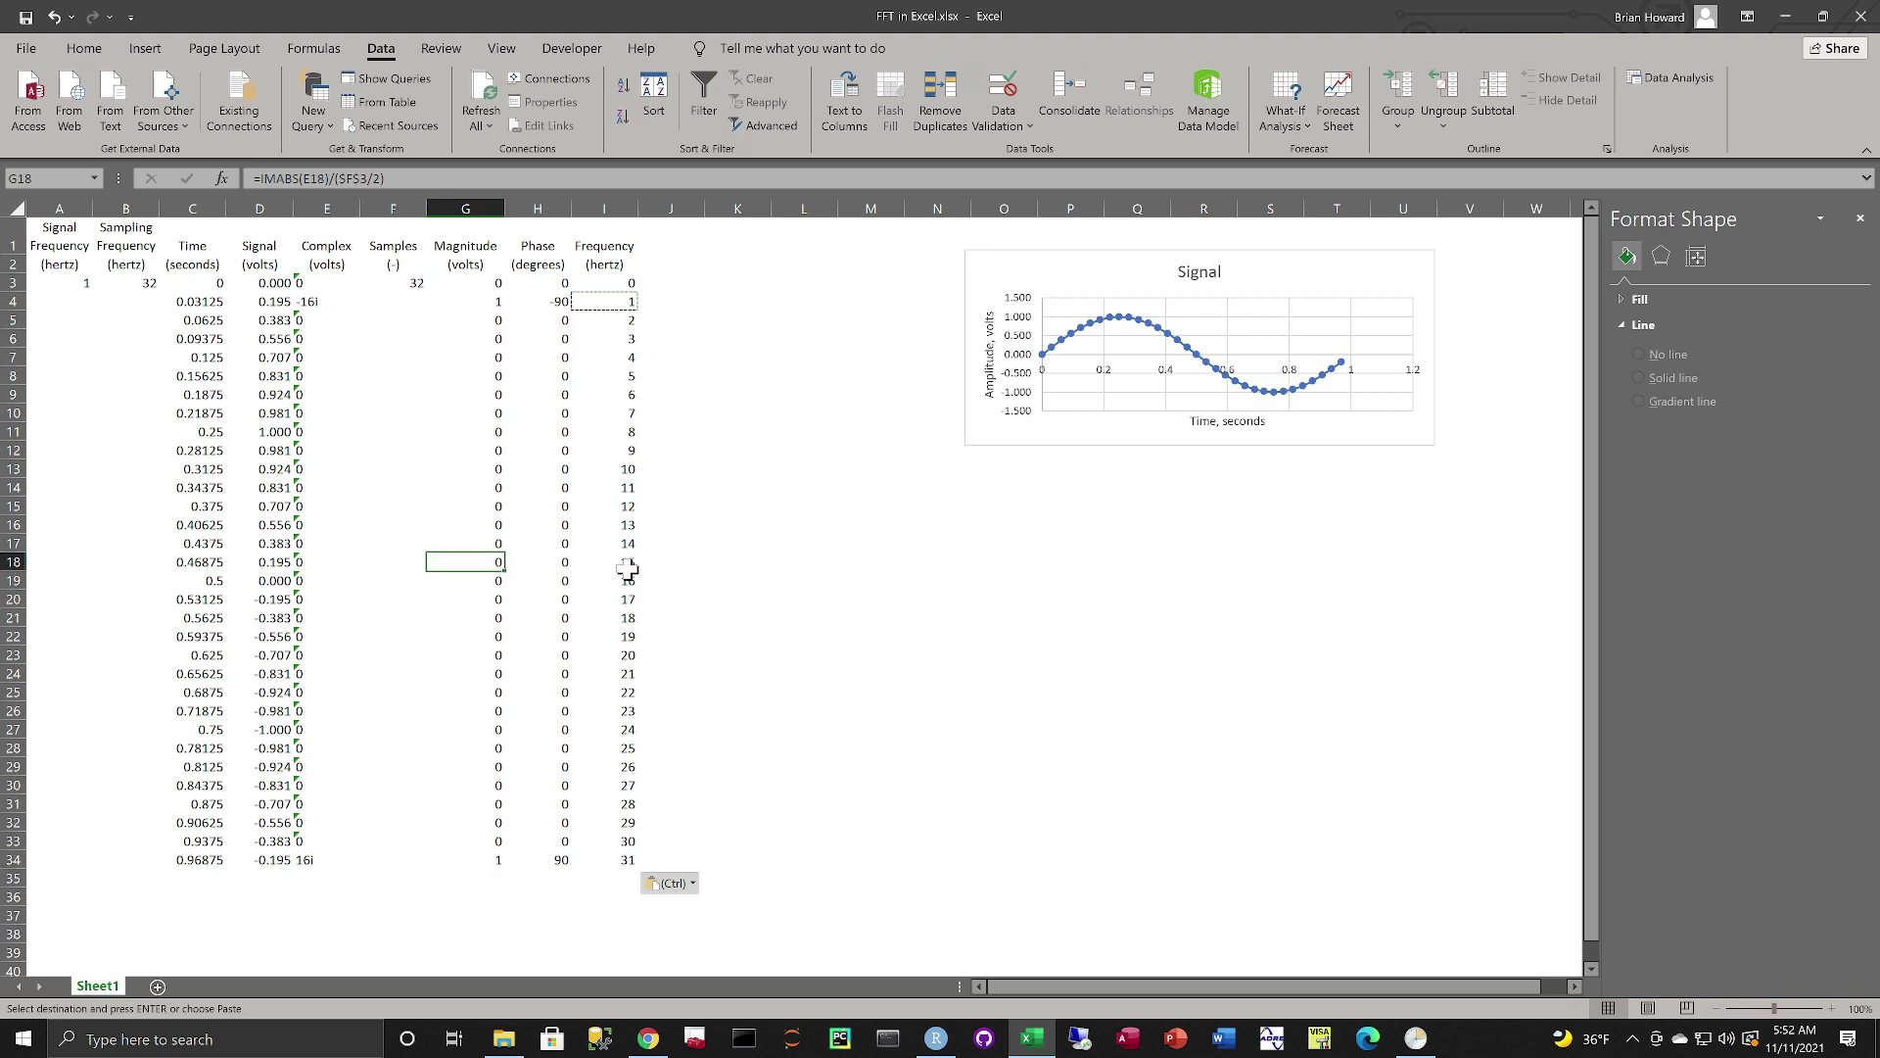
left_click(627, 565, "shift")
left_click(84, 48)
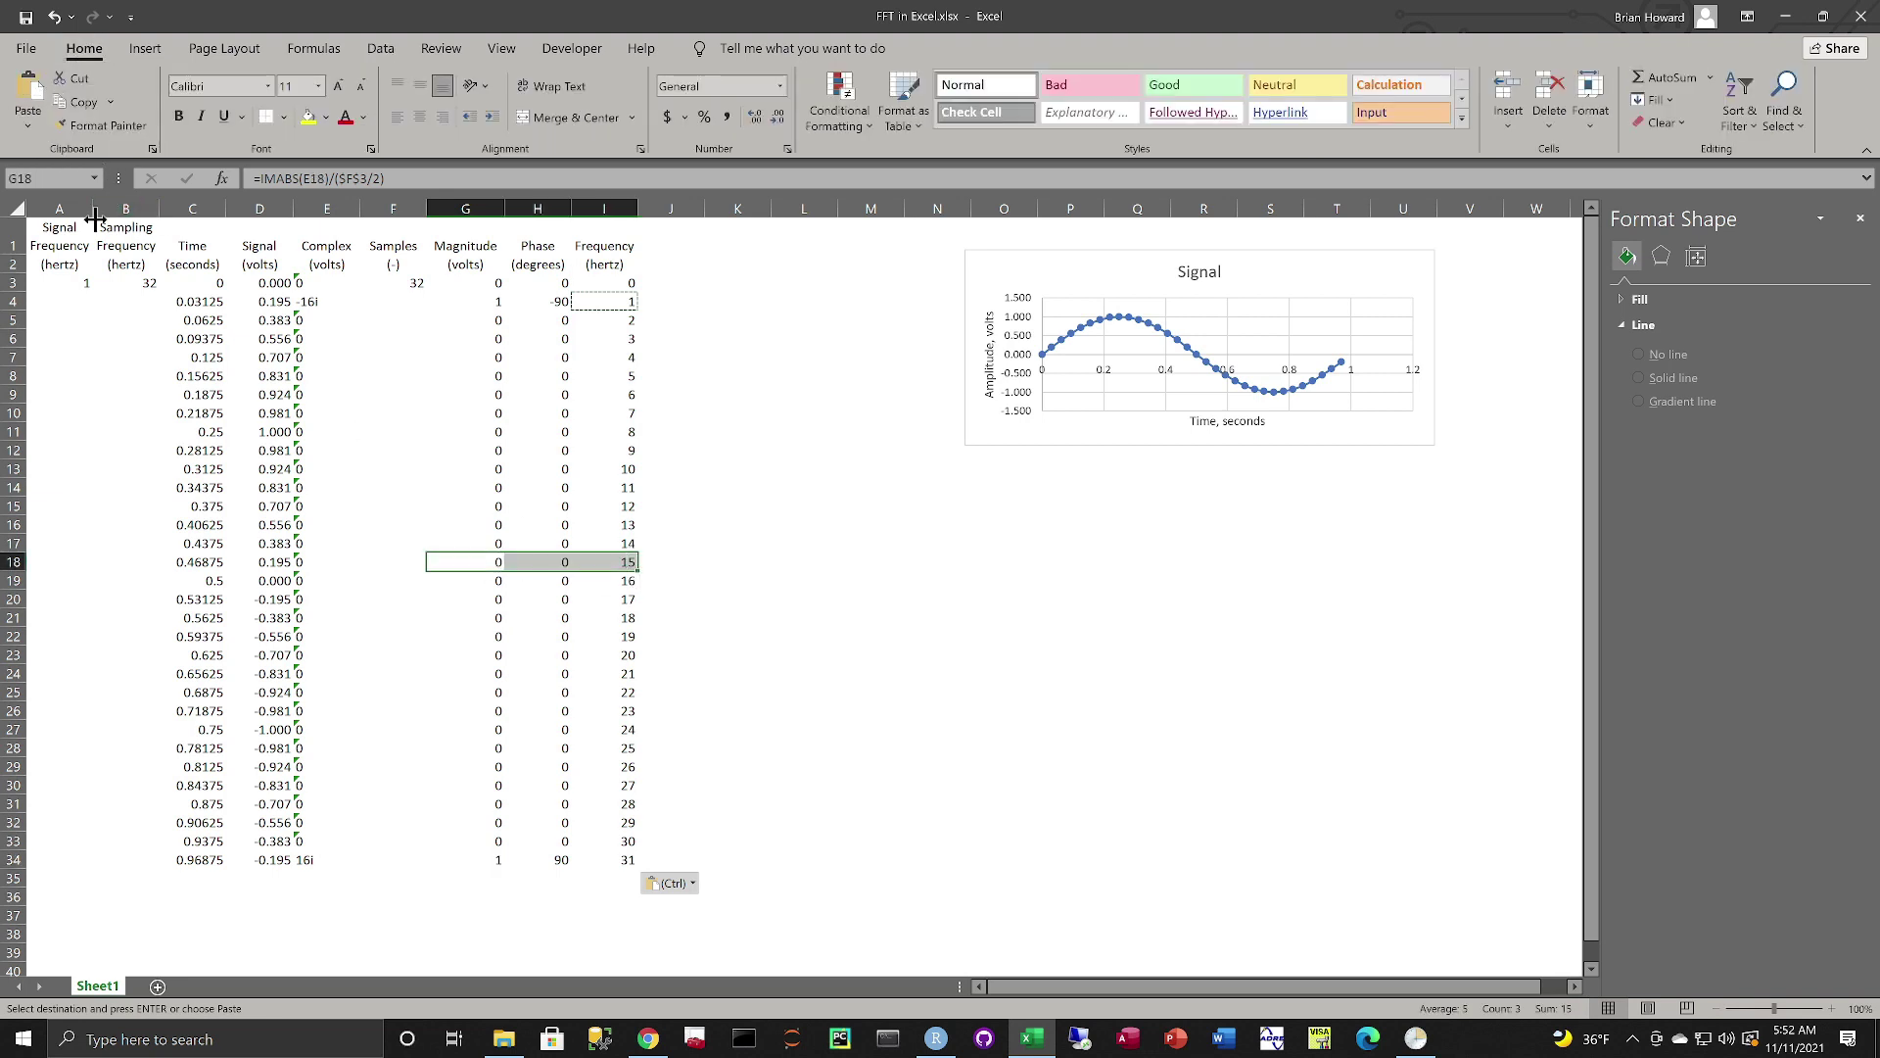
left_click(284, 117)
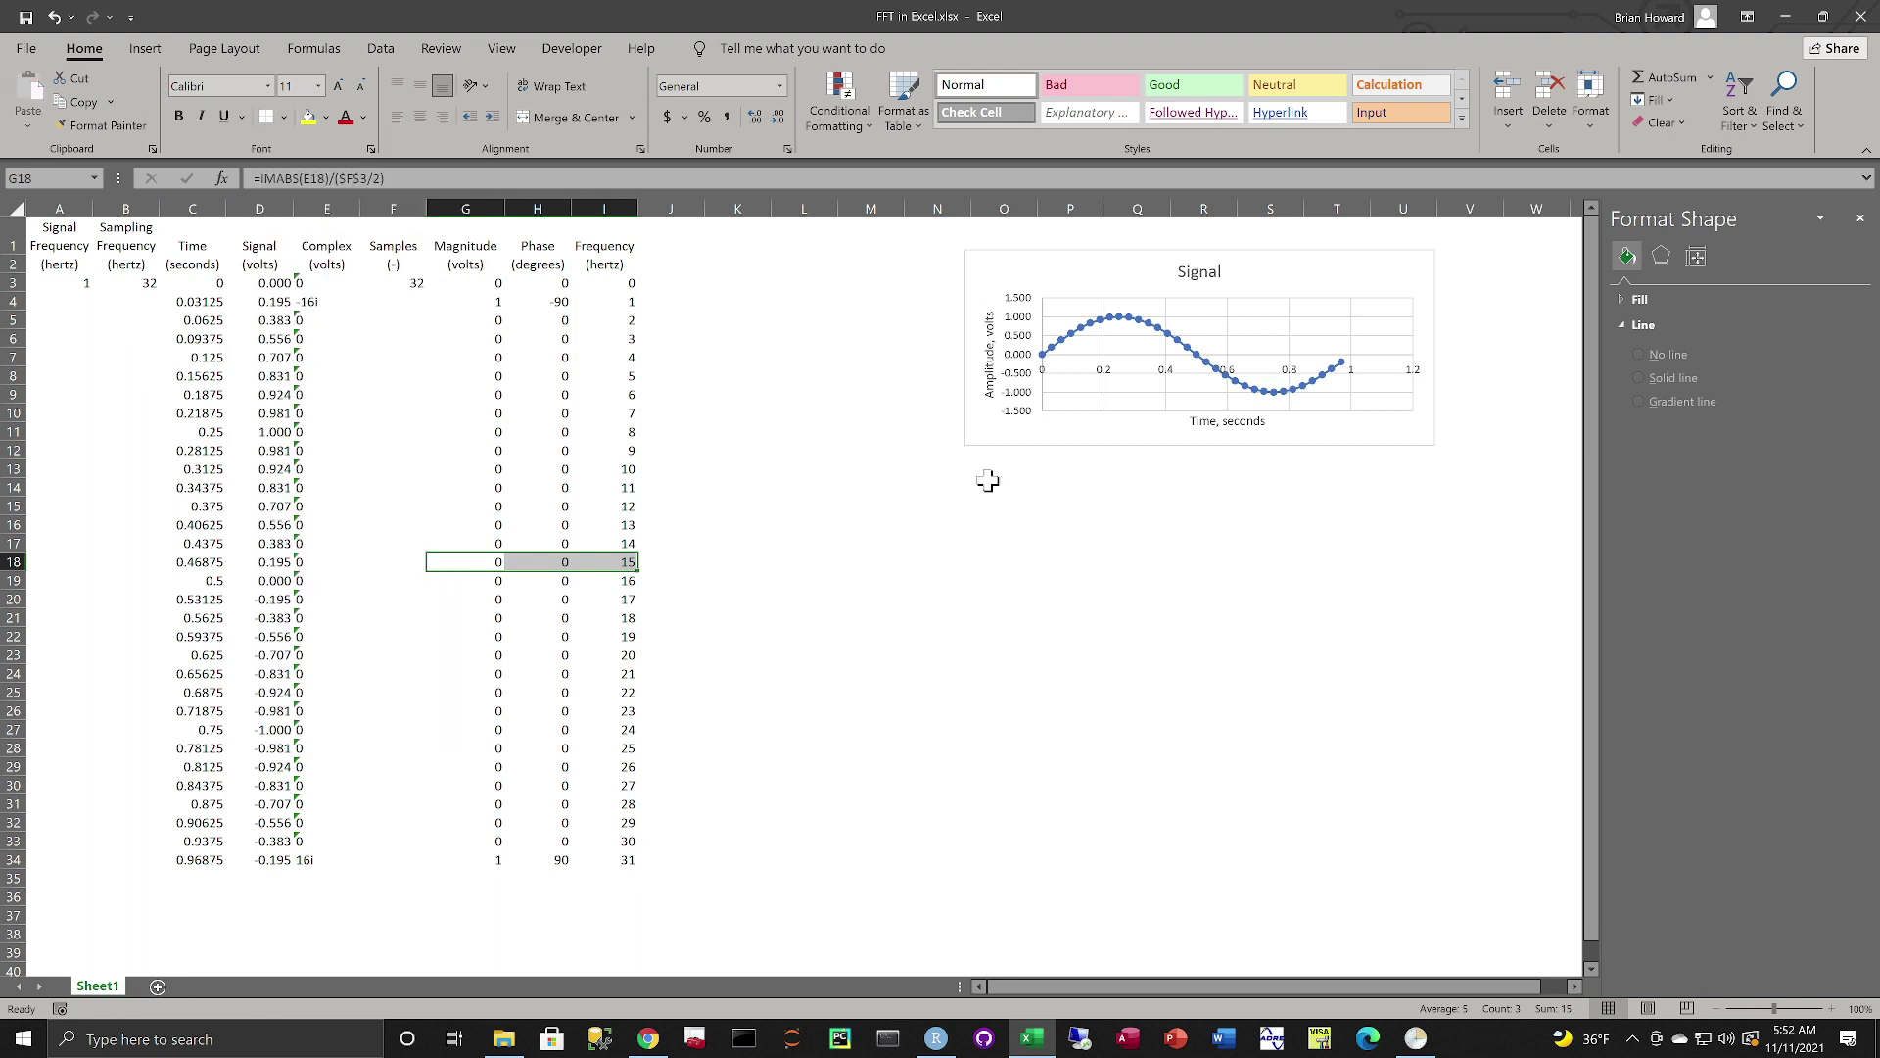
left_click(331, 175)
left_click(715, 493)
left_click(687, 263)
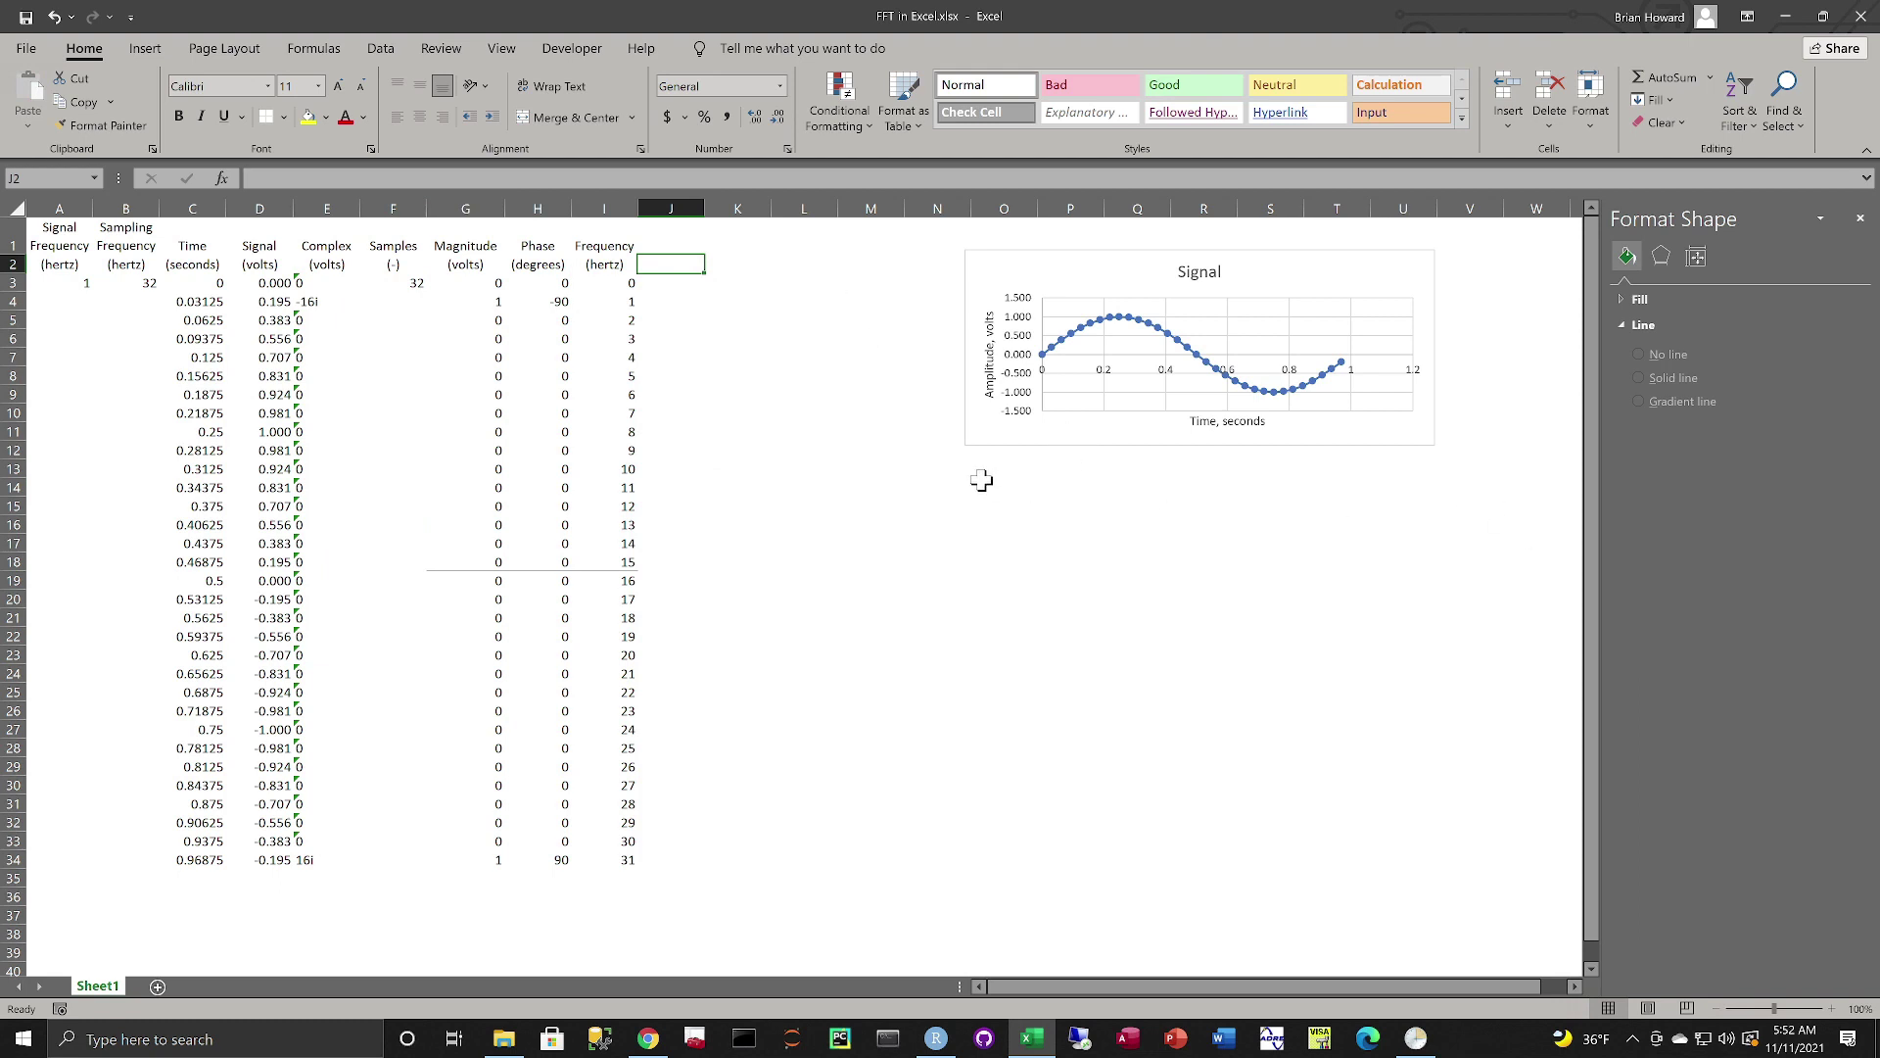
left_click(987, 446)
- Paste a copy of the Signal chart at cell O13
left_click(990, 470)
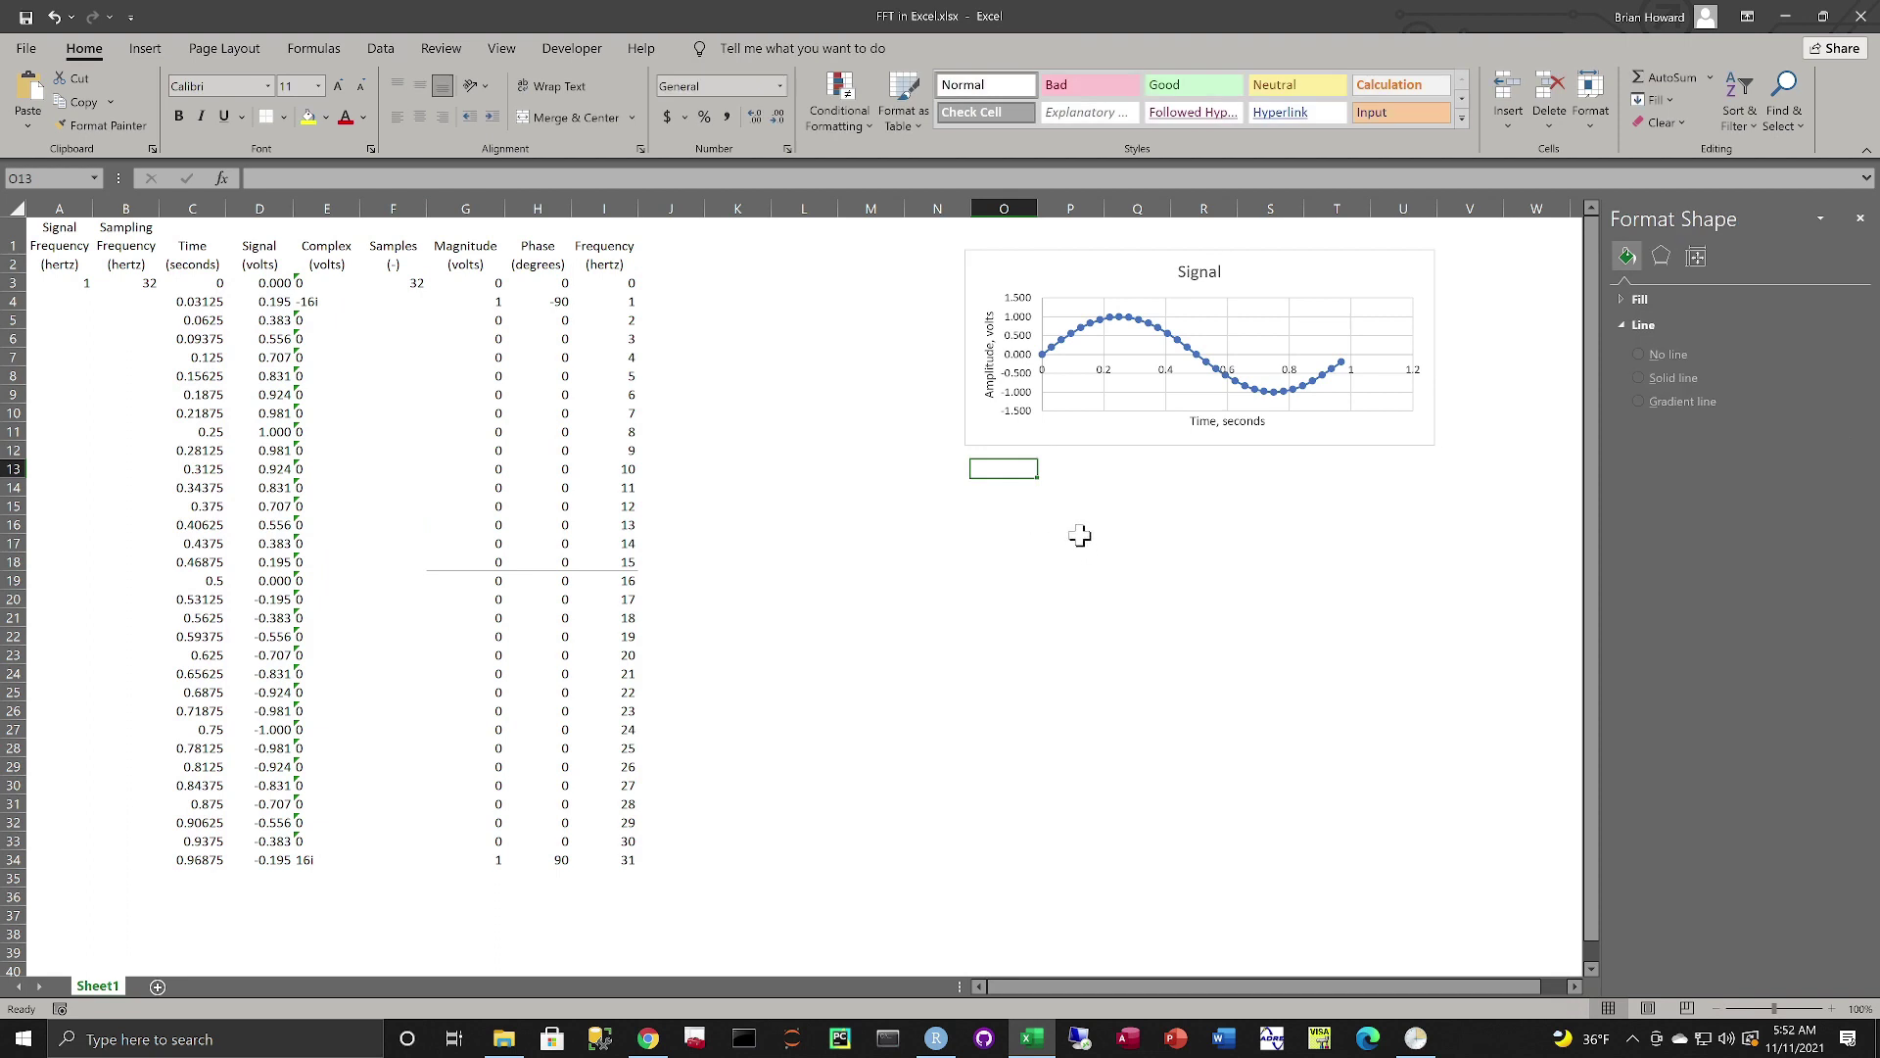
key("ctrl+v")
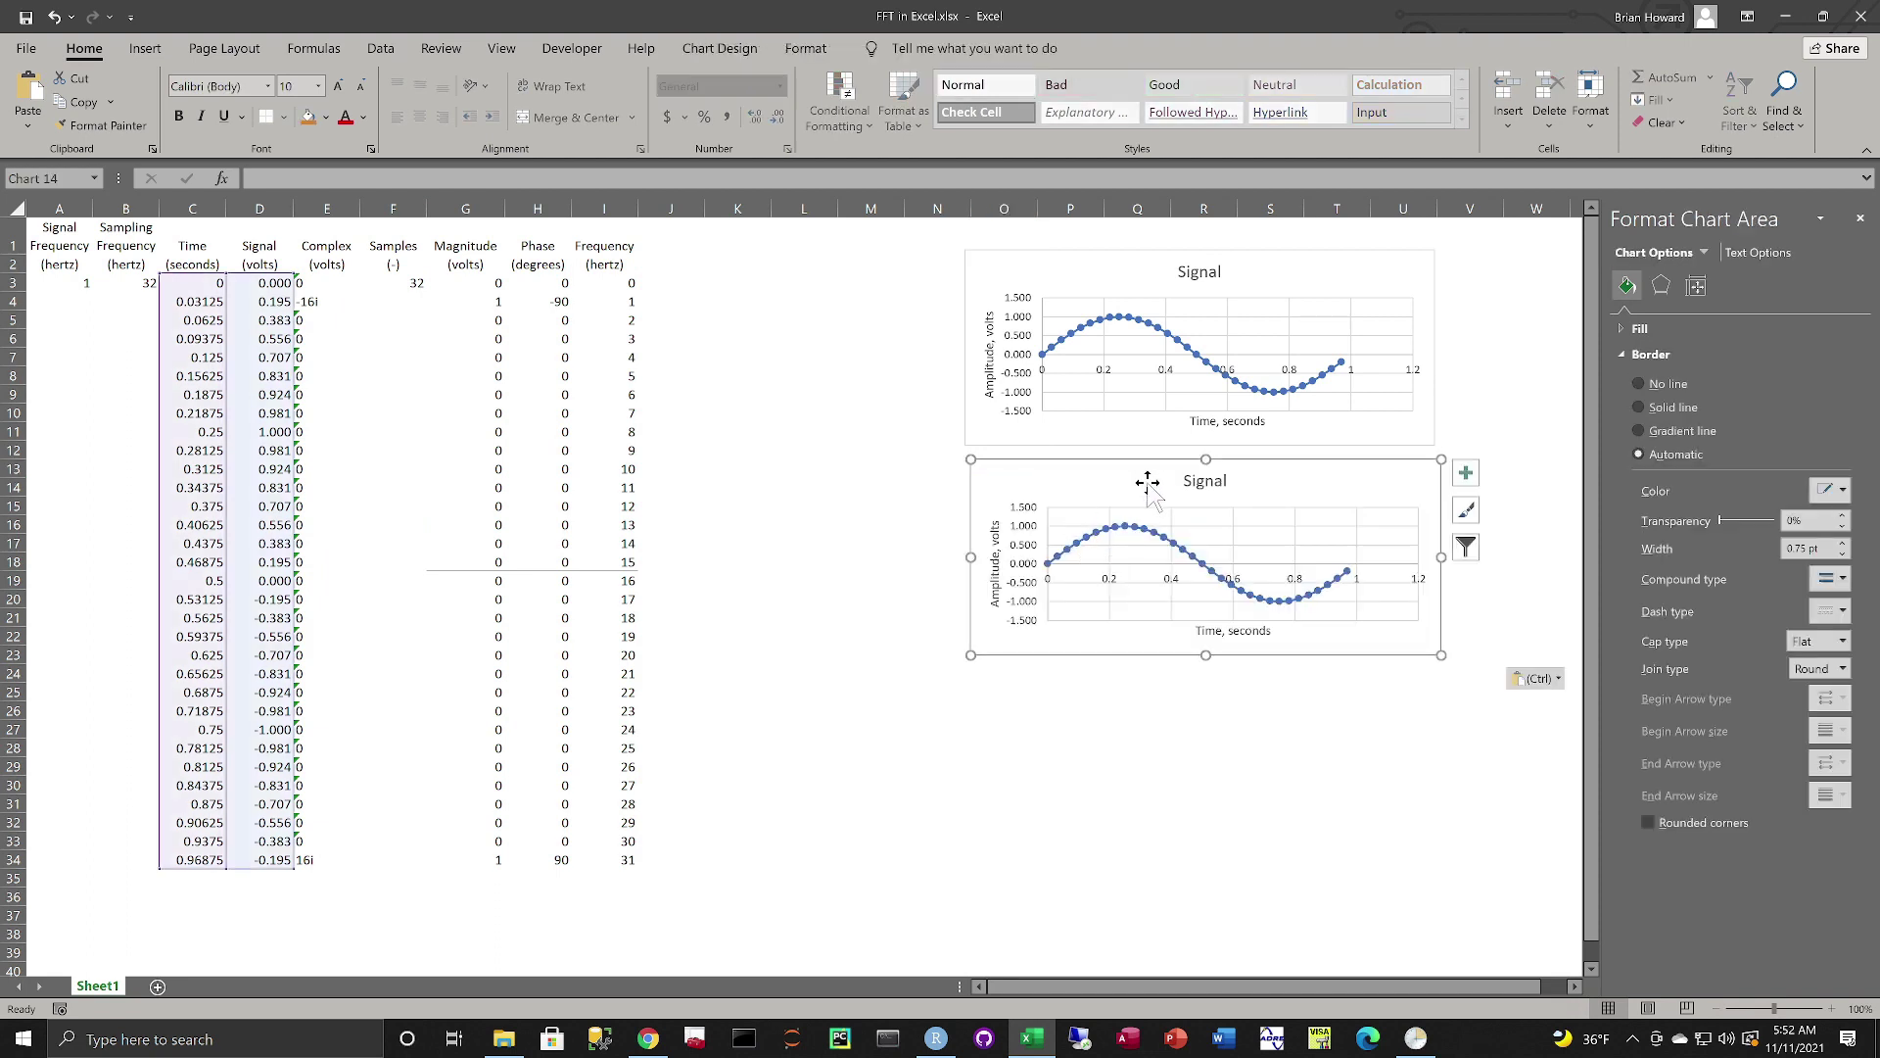
left_click_drag(1083, 496, 1074, 504)
key("Escape")
- Change the copied chart's series to X values I3:I18 (Frequency) and Y values G3:G18 (Magnitude)
right_click(1060, 476)
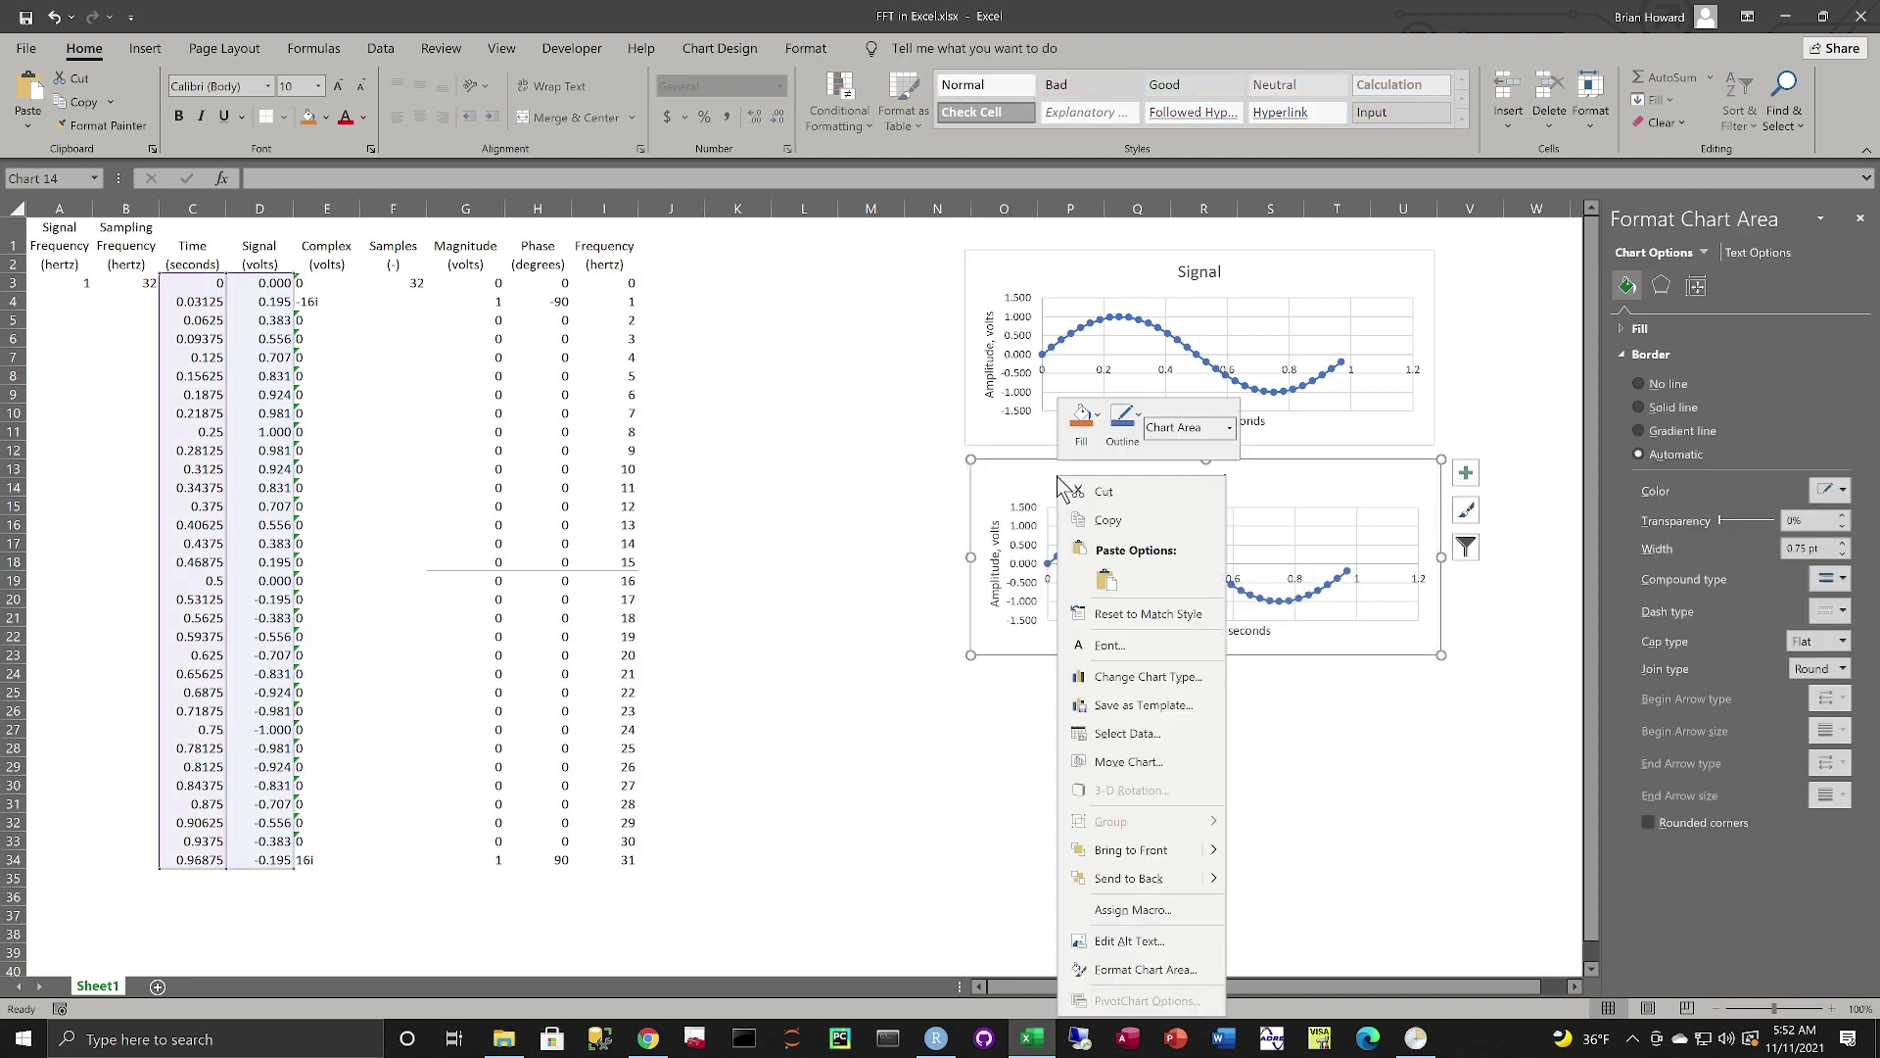
left_click(1129, 735)
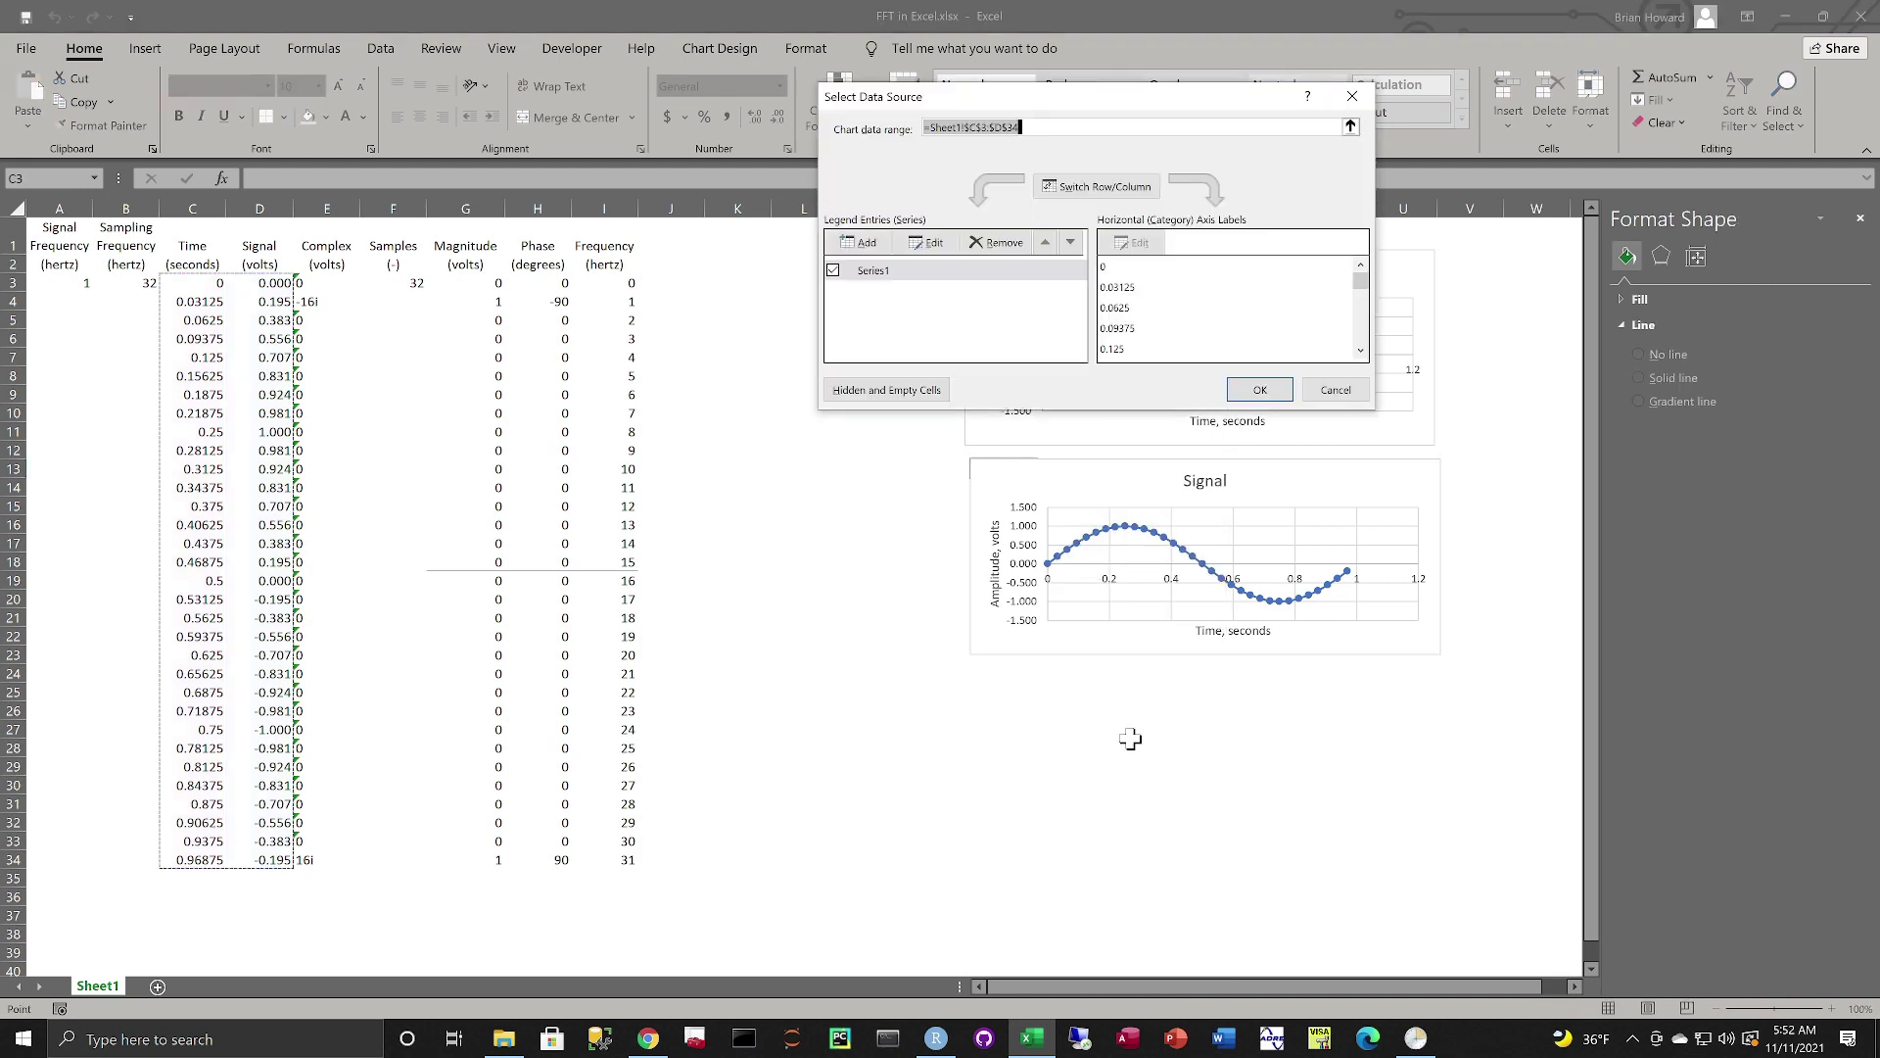
left_click(931, 242)
key("Tab")
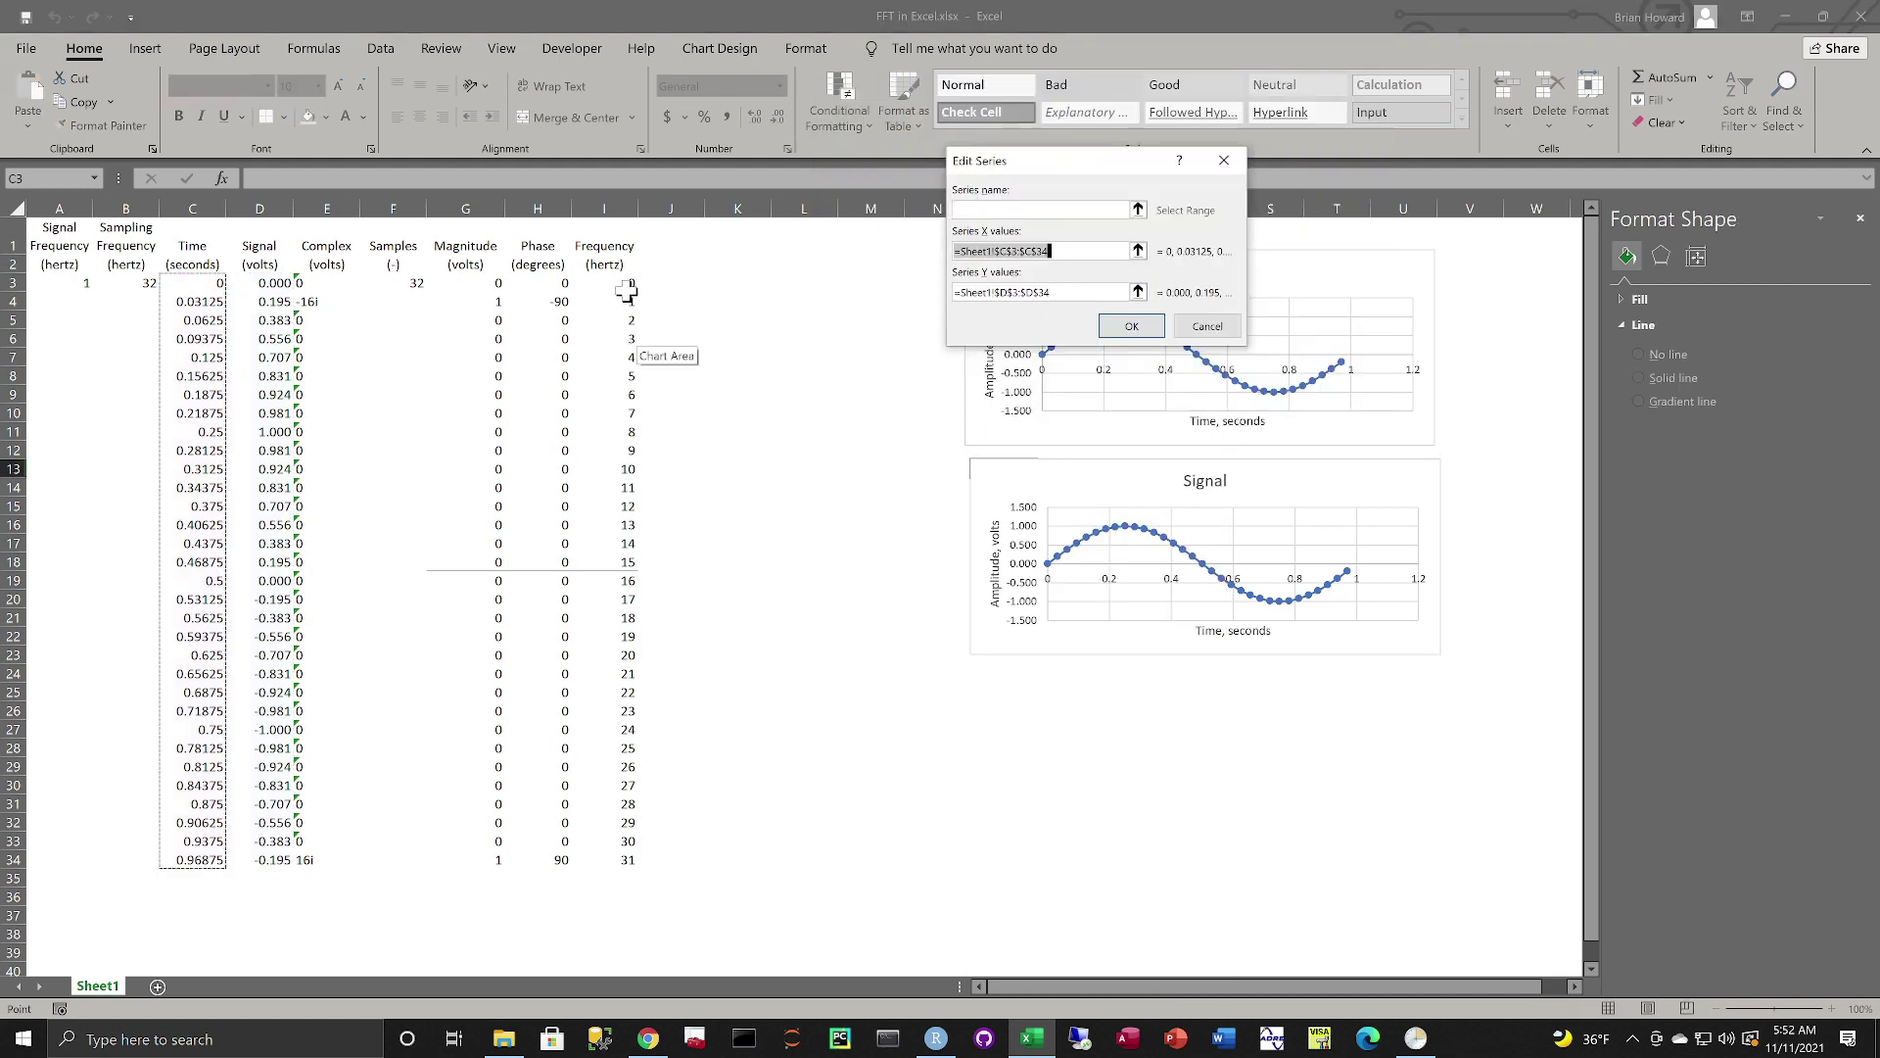
left_click_drag(627, 291, 631, 563)
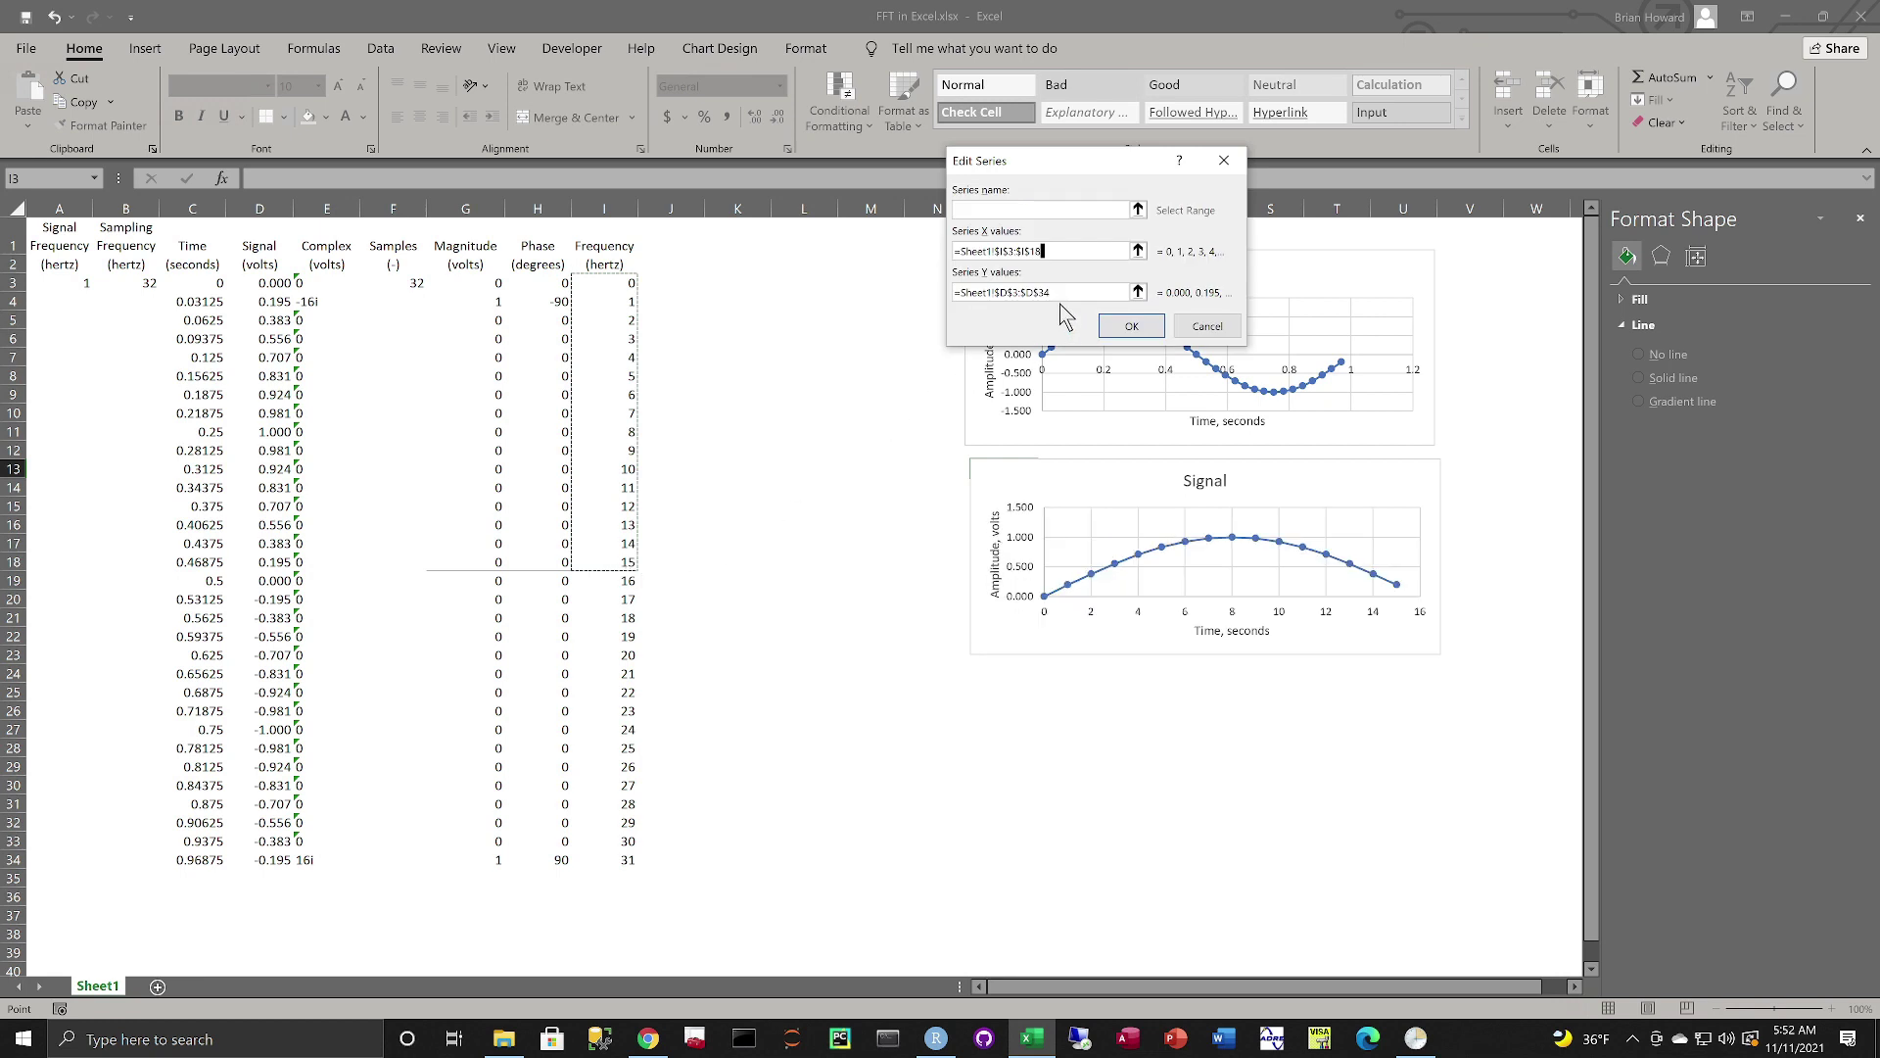
key("Tab")
left_click_drag(501, 292, 490, 558)
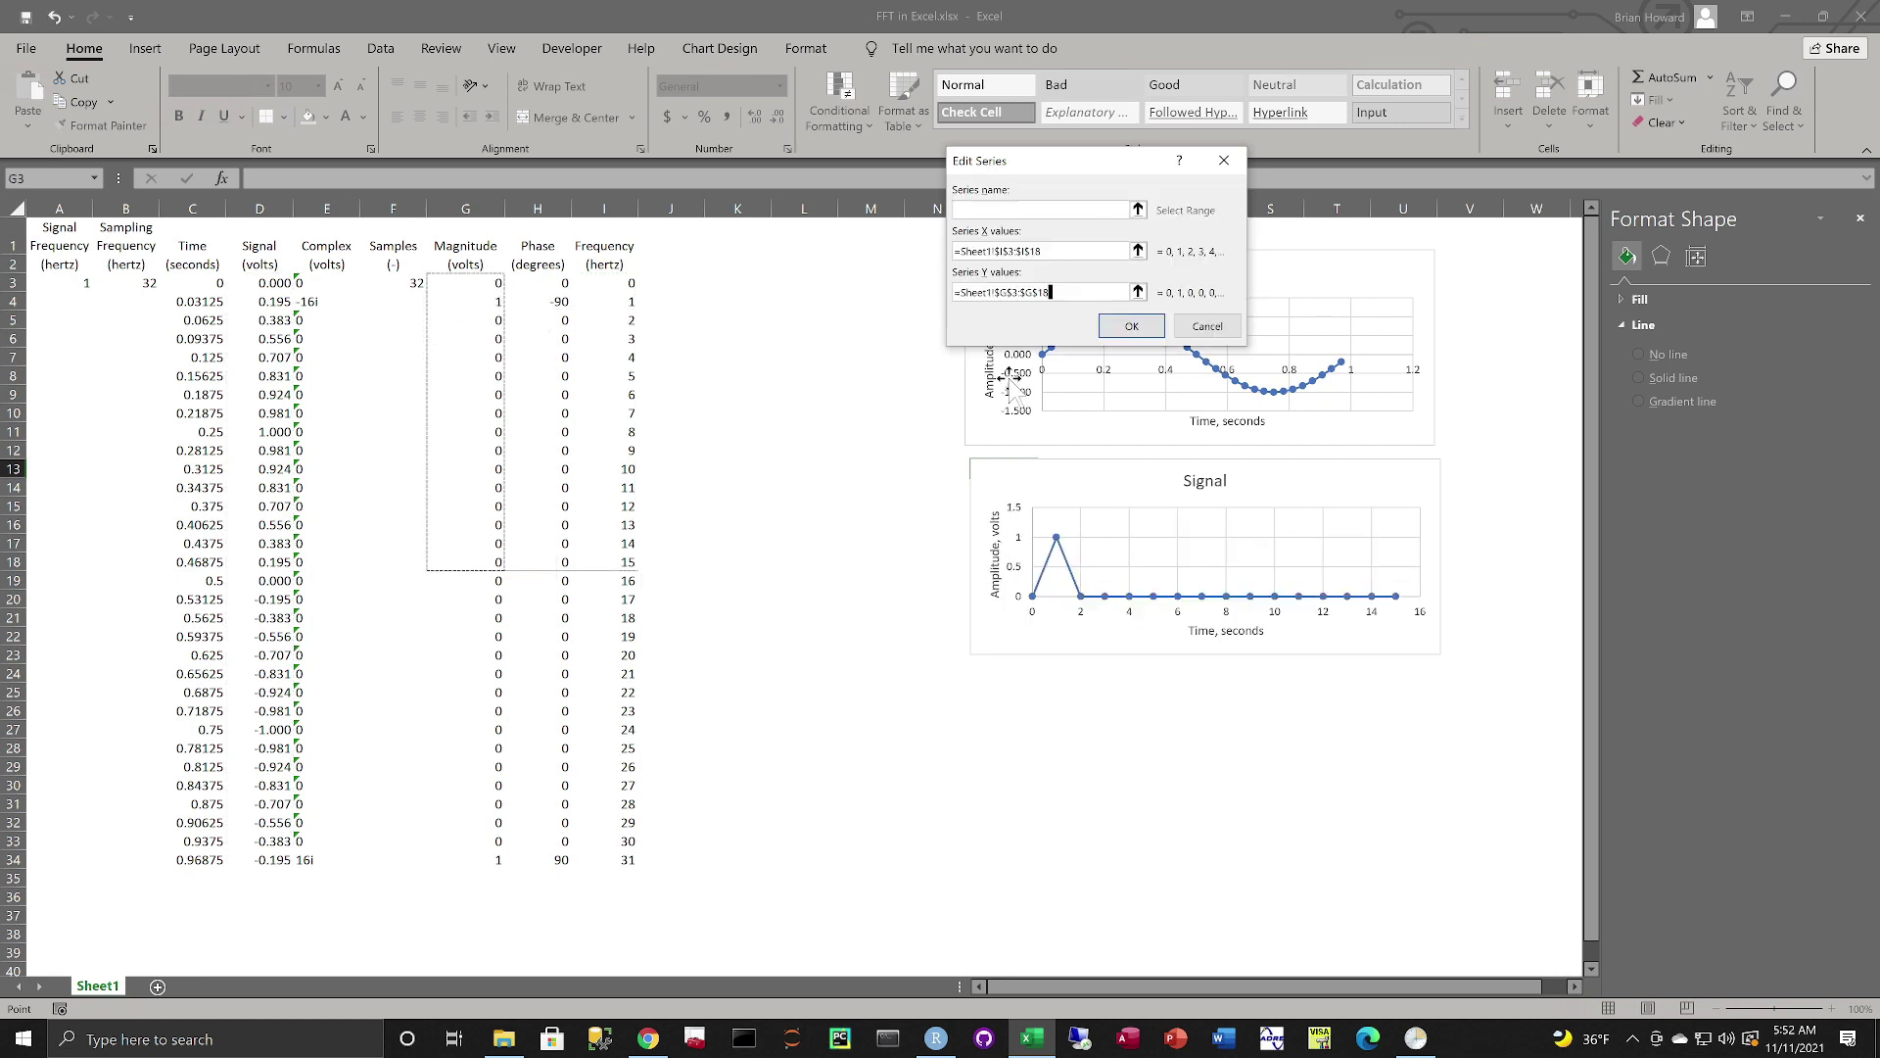
left_click(1133, 329)
left_click(1258, 394)
- Retitle the chart 'Spectrum Magnitude' and its horizontal axis 'Frequency, hertz'
left_click(1246, 534)
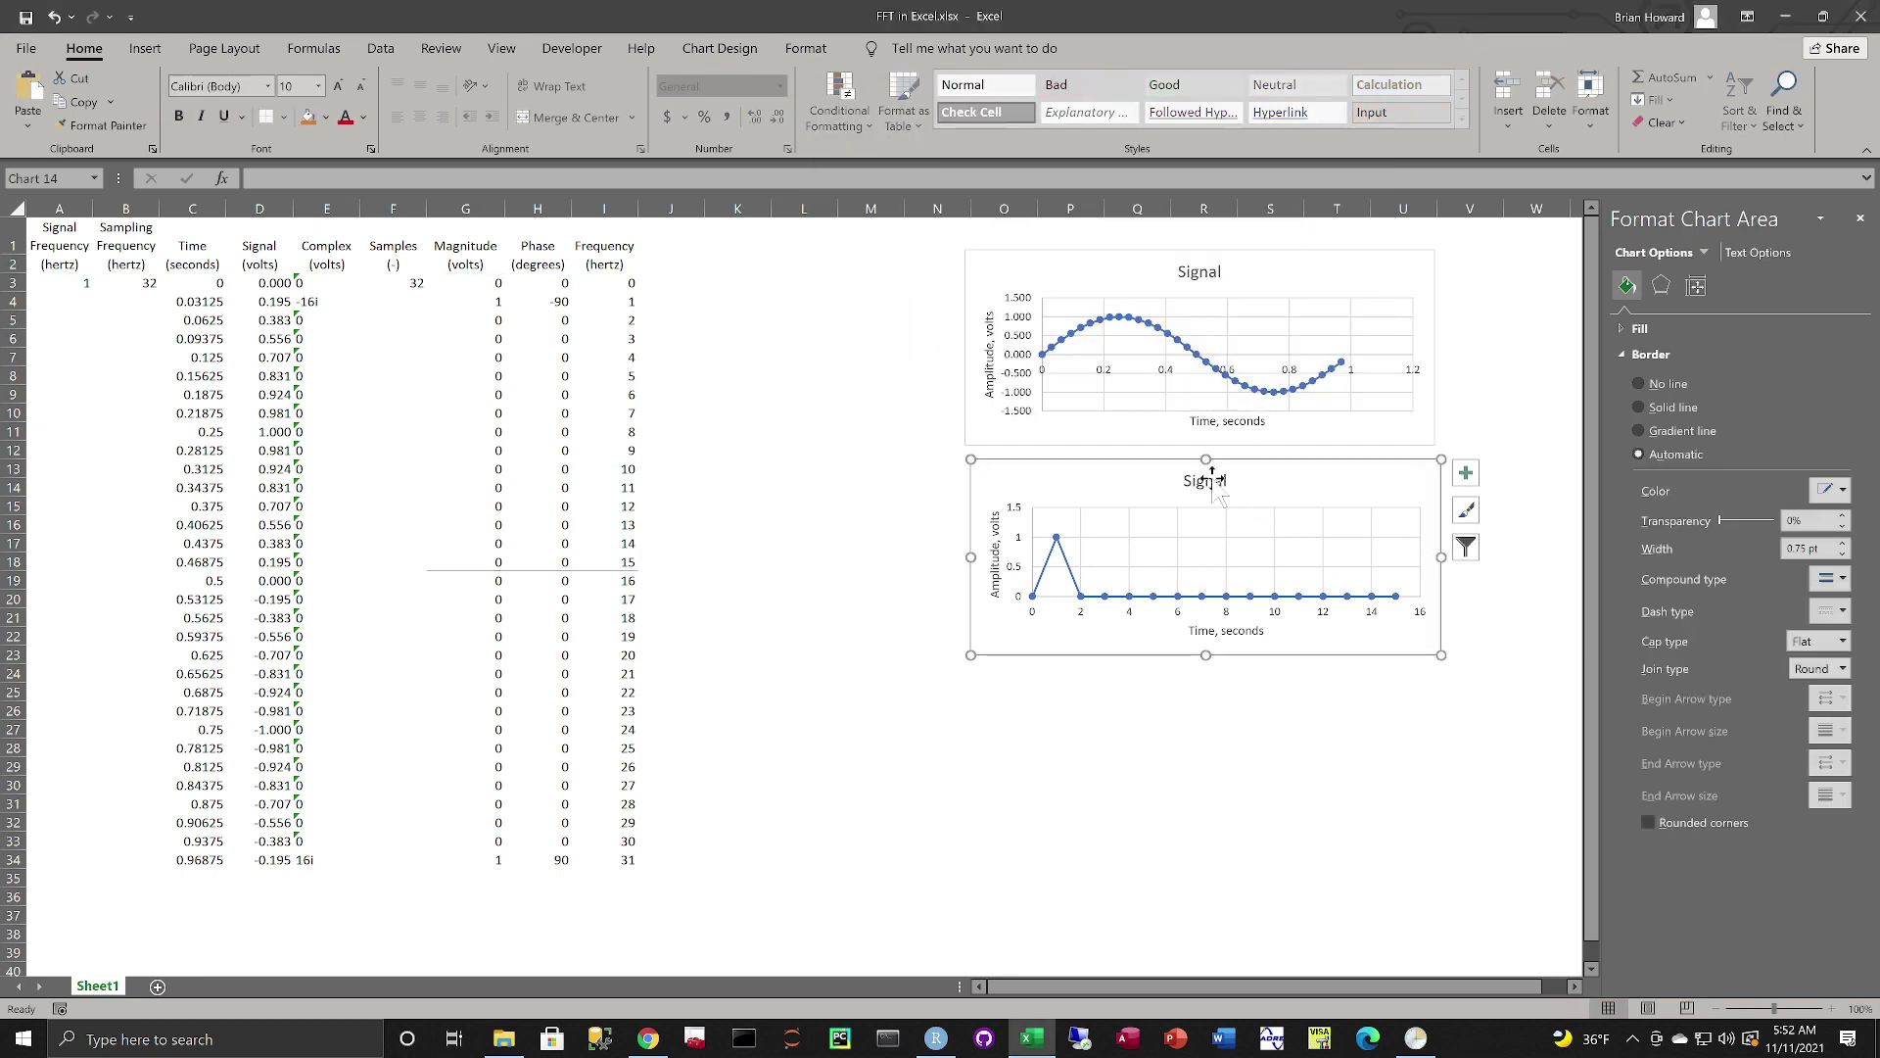
left_click(1210, 480)
double_click(1211, 480)
type("Spe")
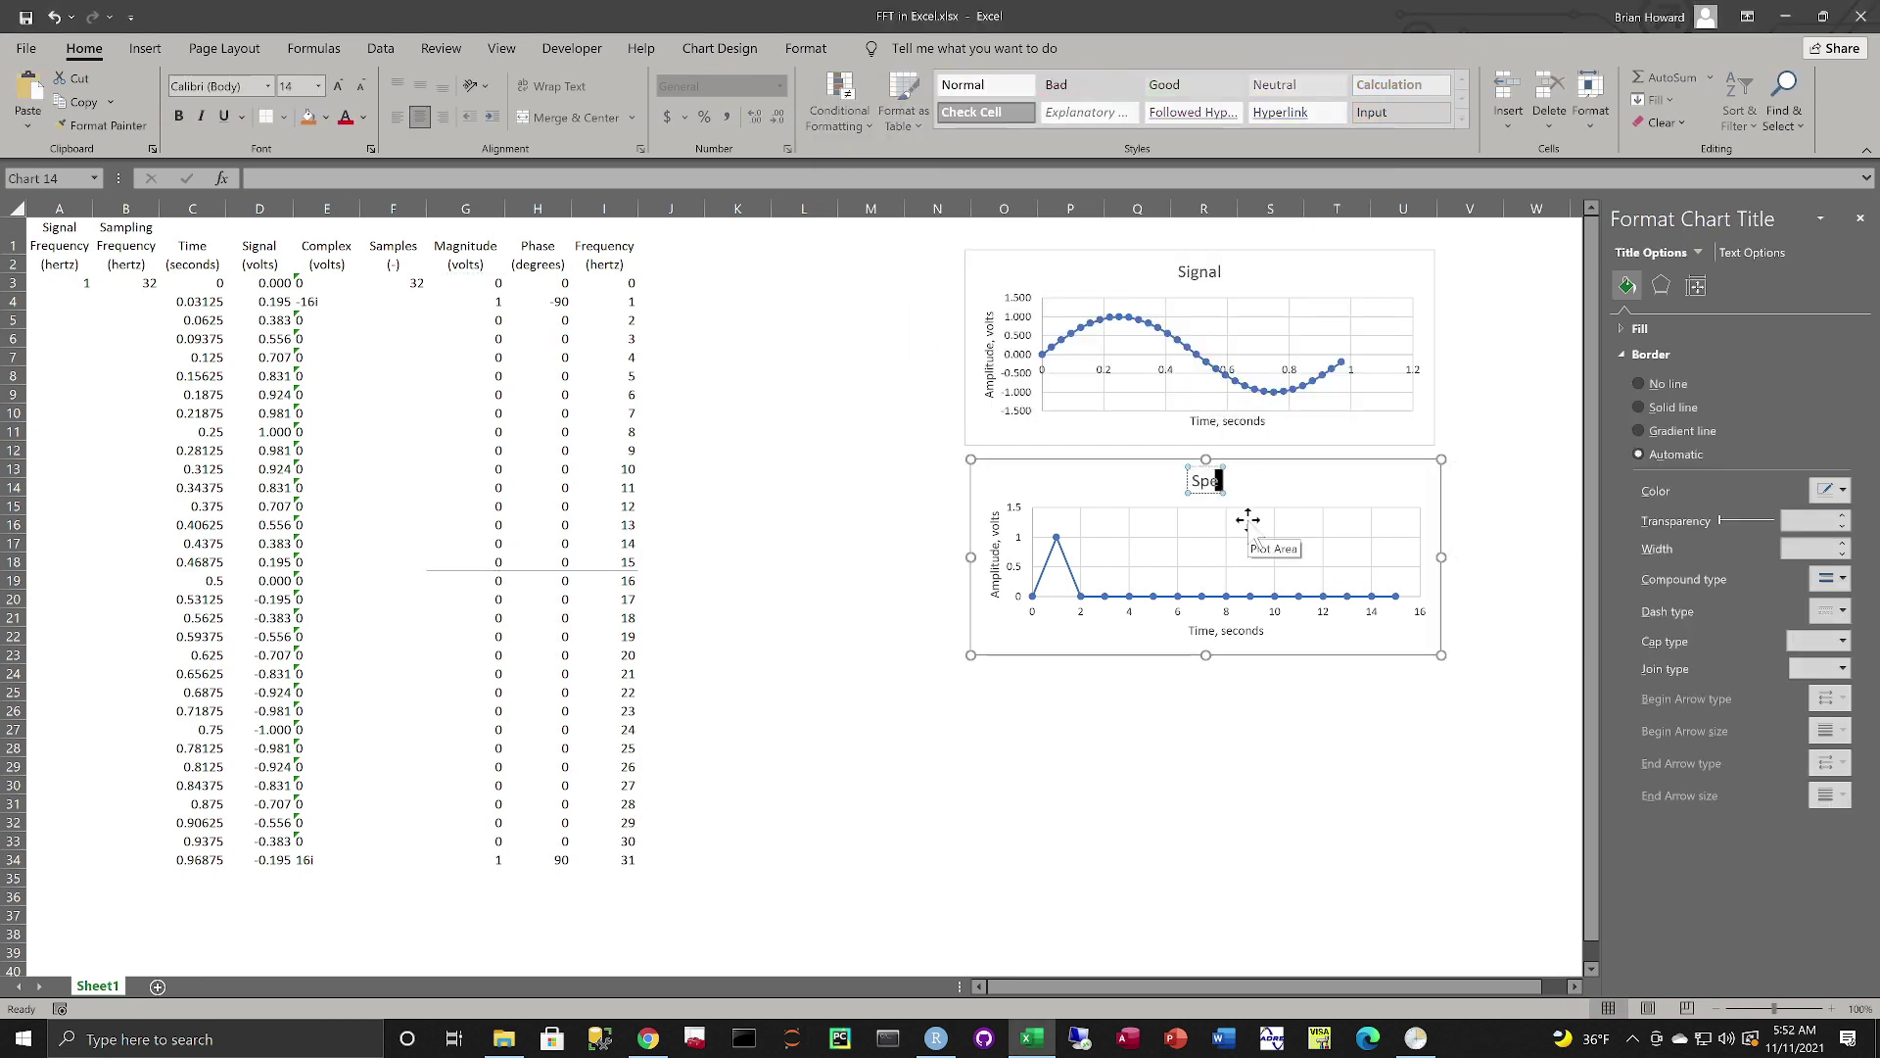
type("ctrum")
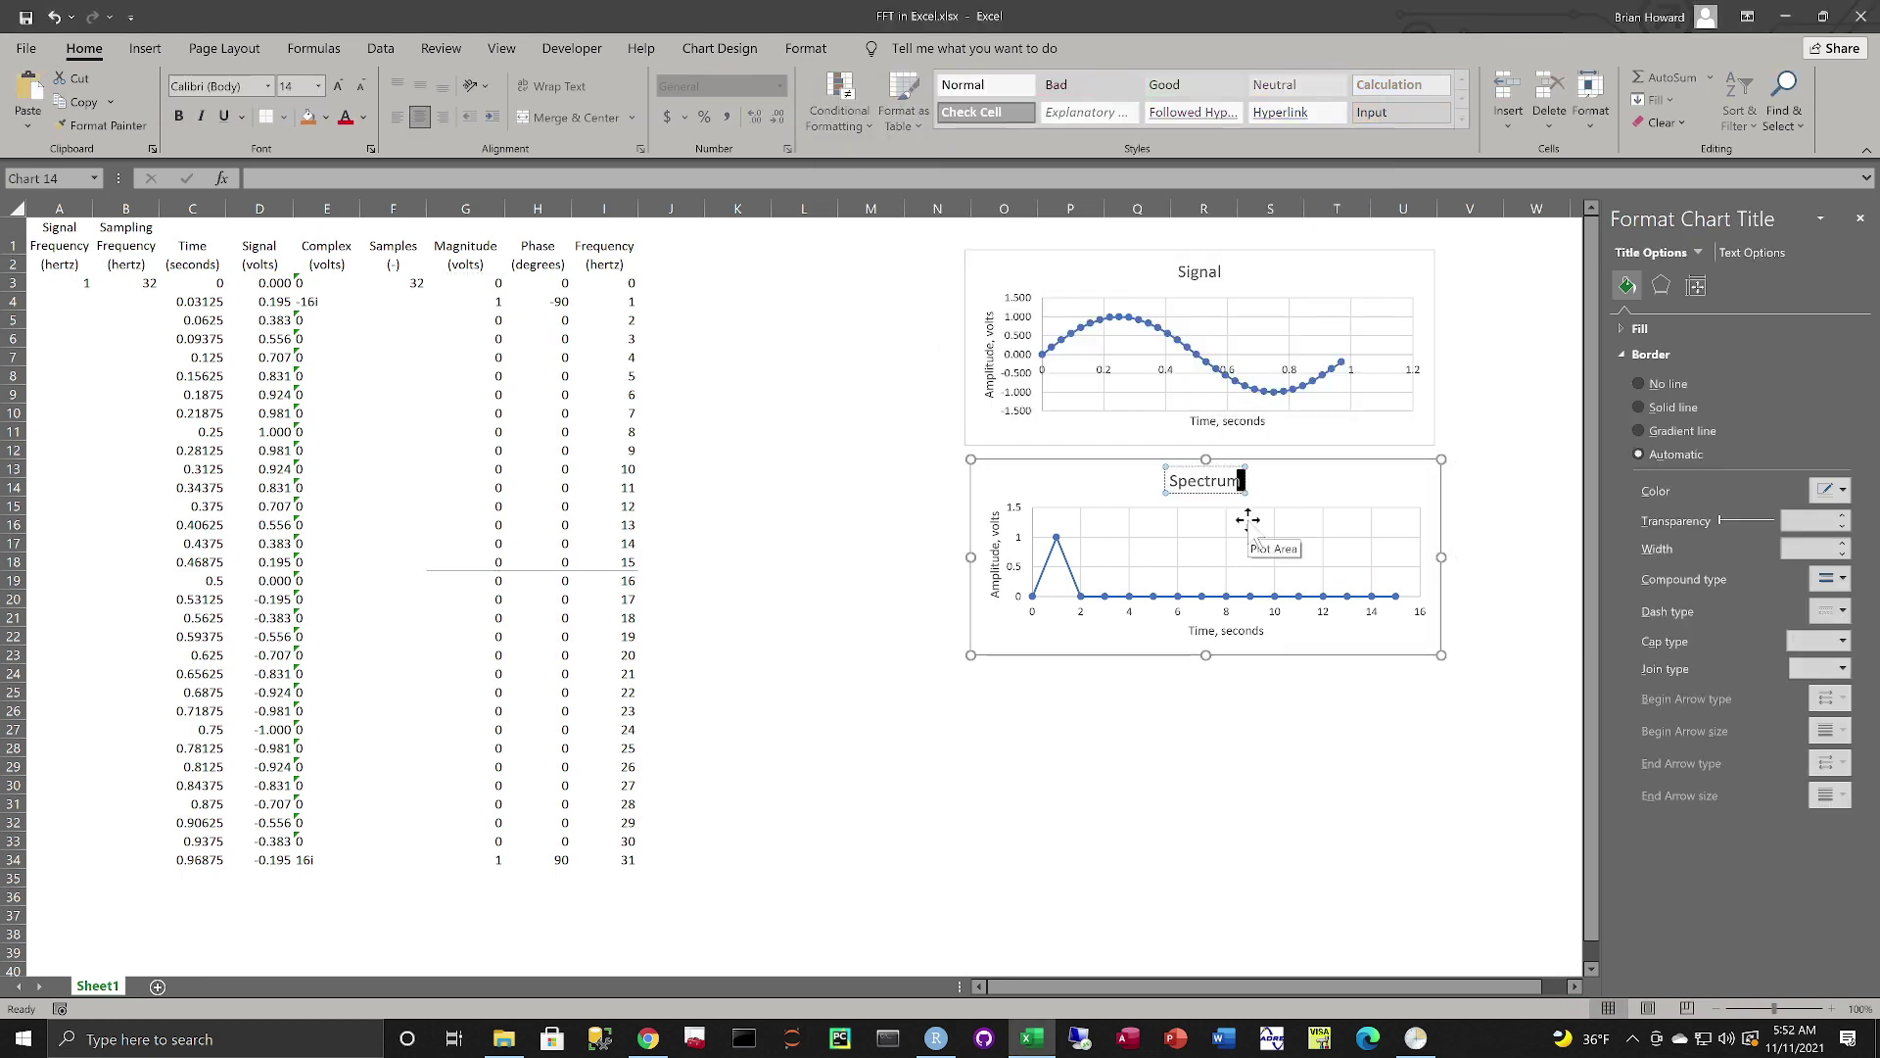
left_click(1219, 635)
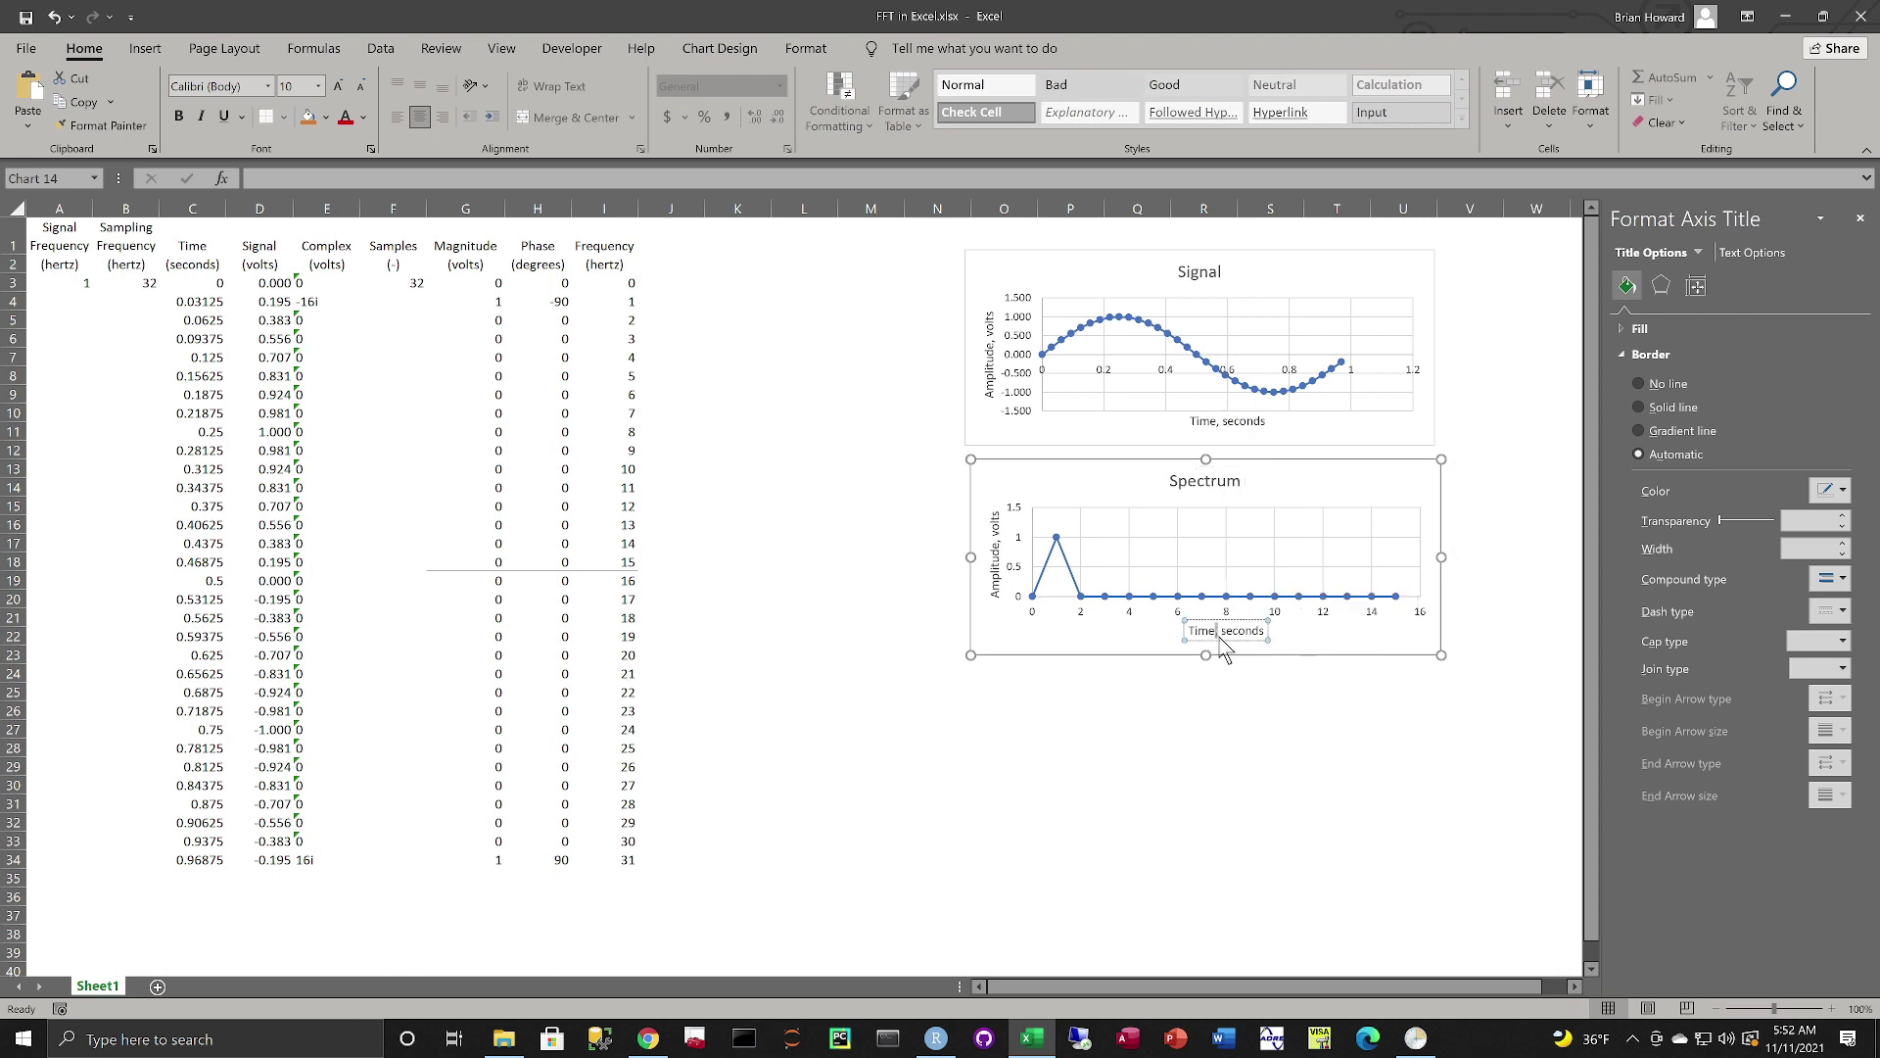
triple_click(1221, 636)
type("Frequency,")
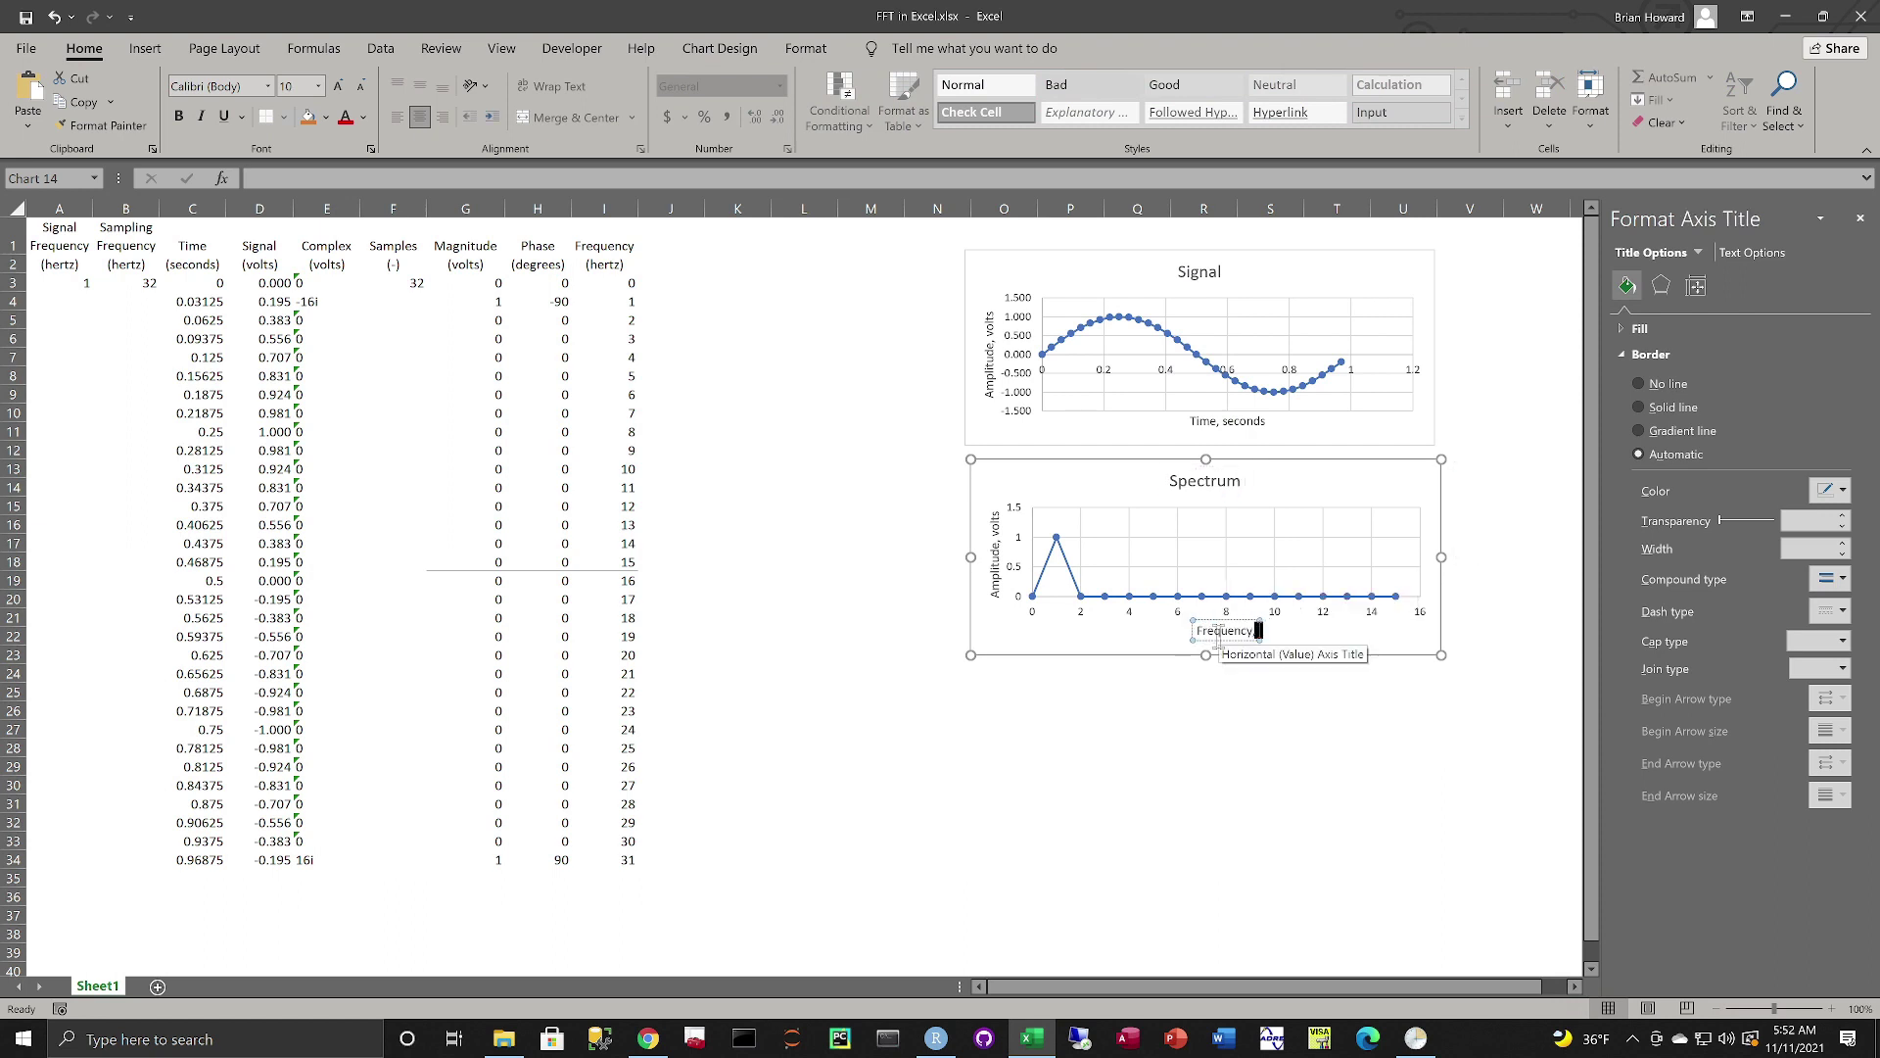
type(" hertz")
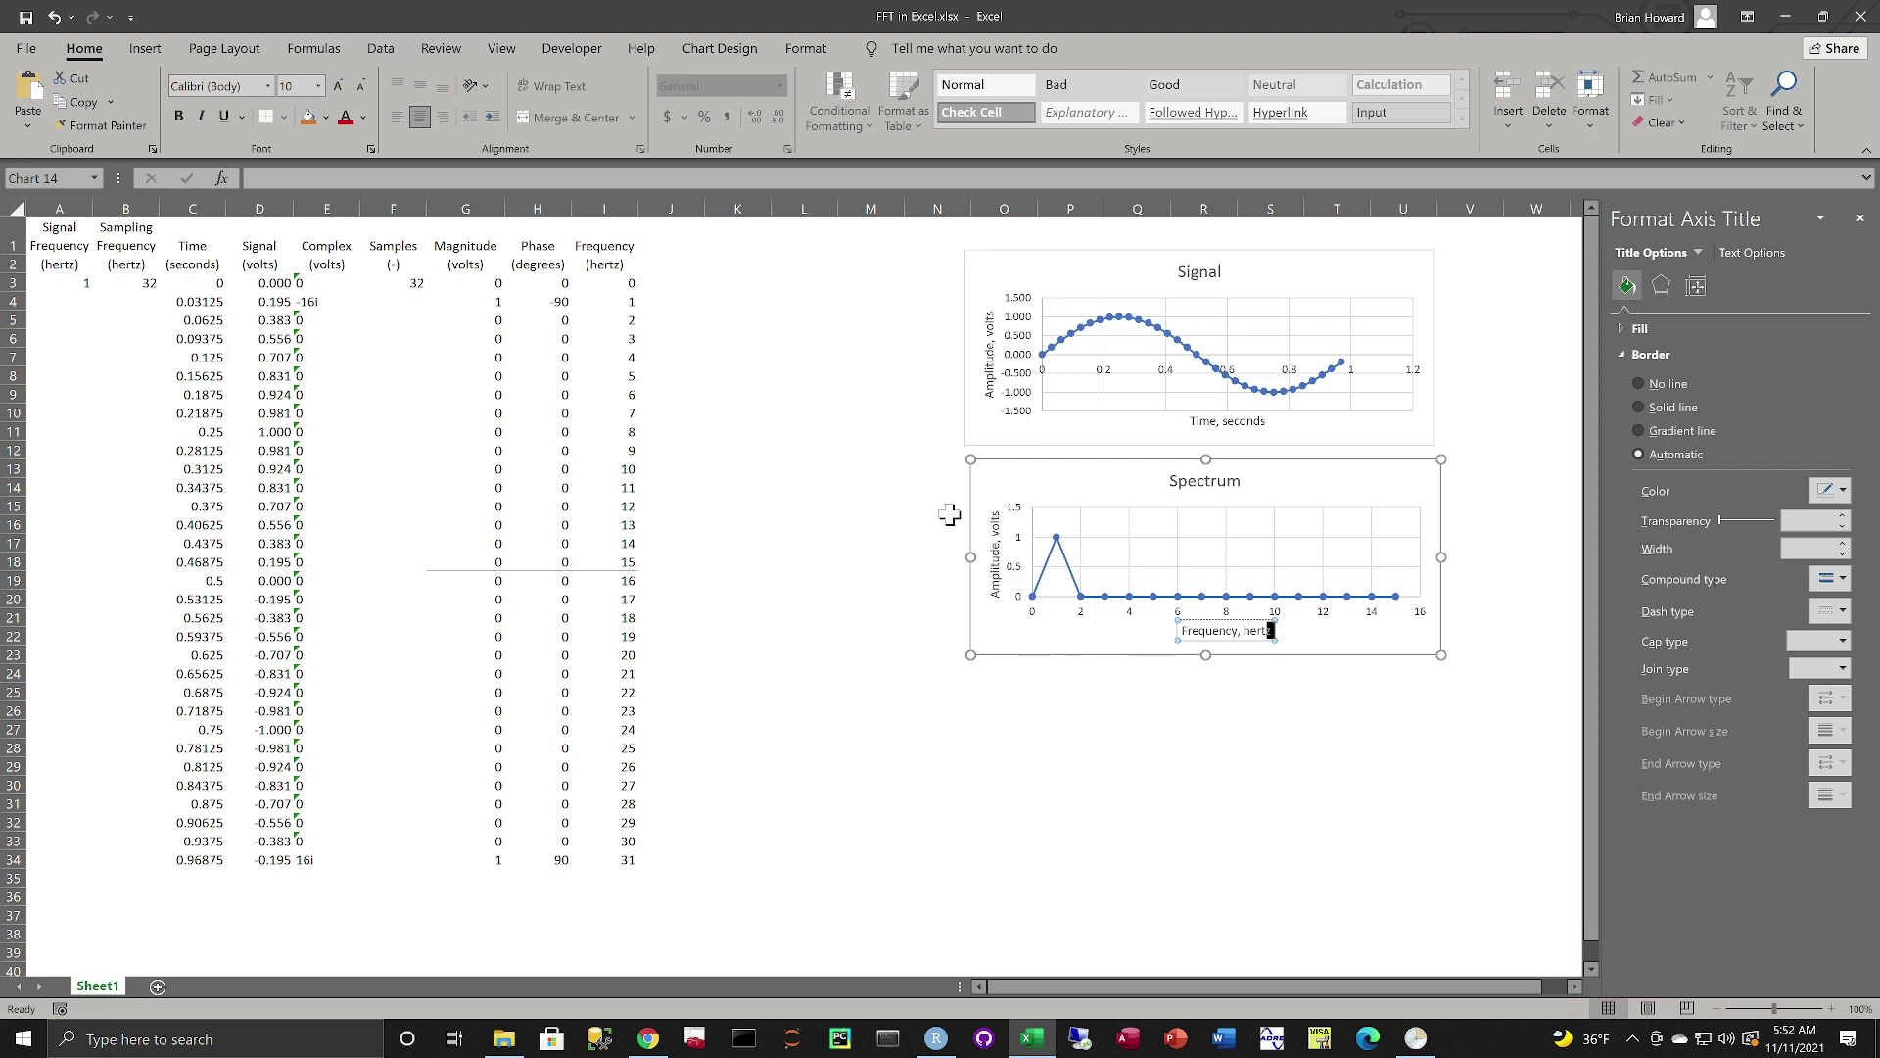
left_click(1225, 479)
left_click(1226, 479)
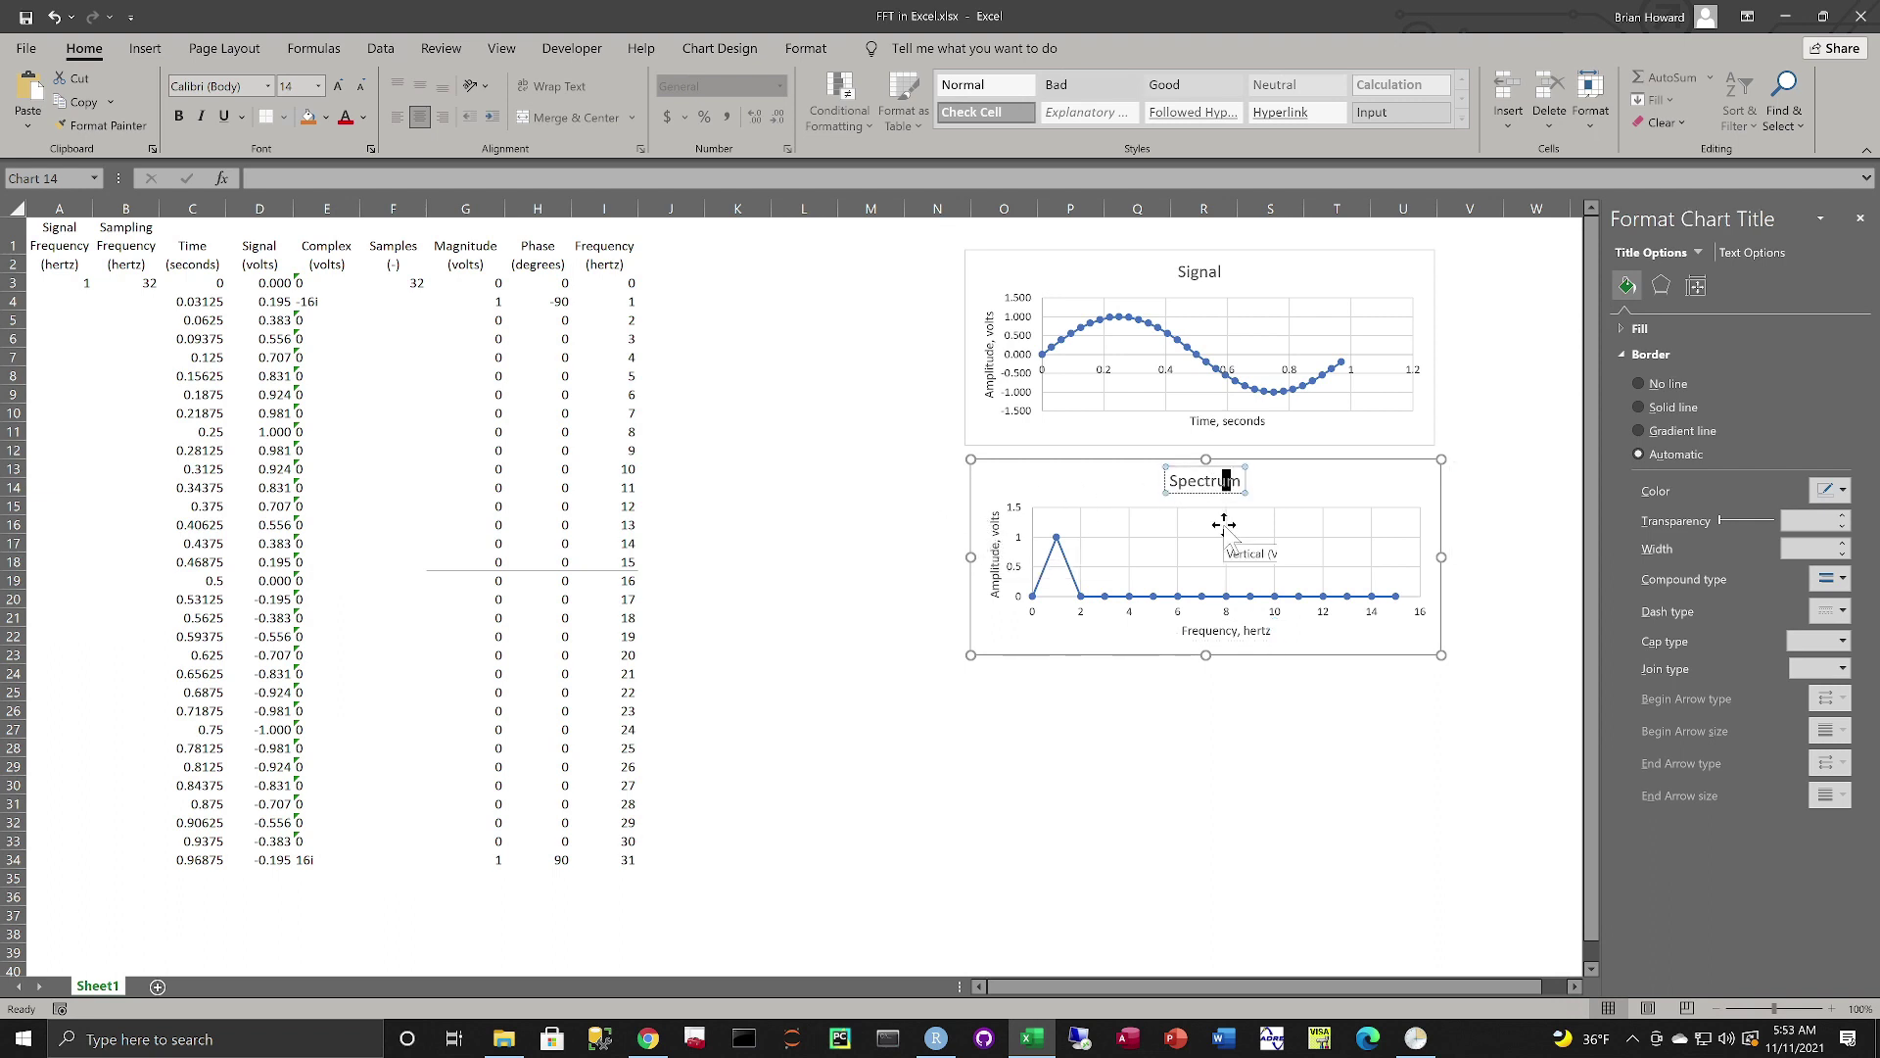
type("Magnitude")
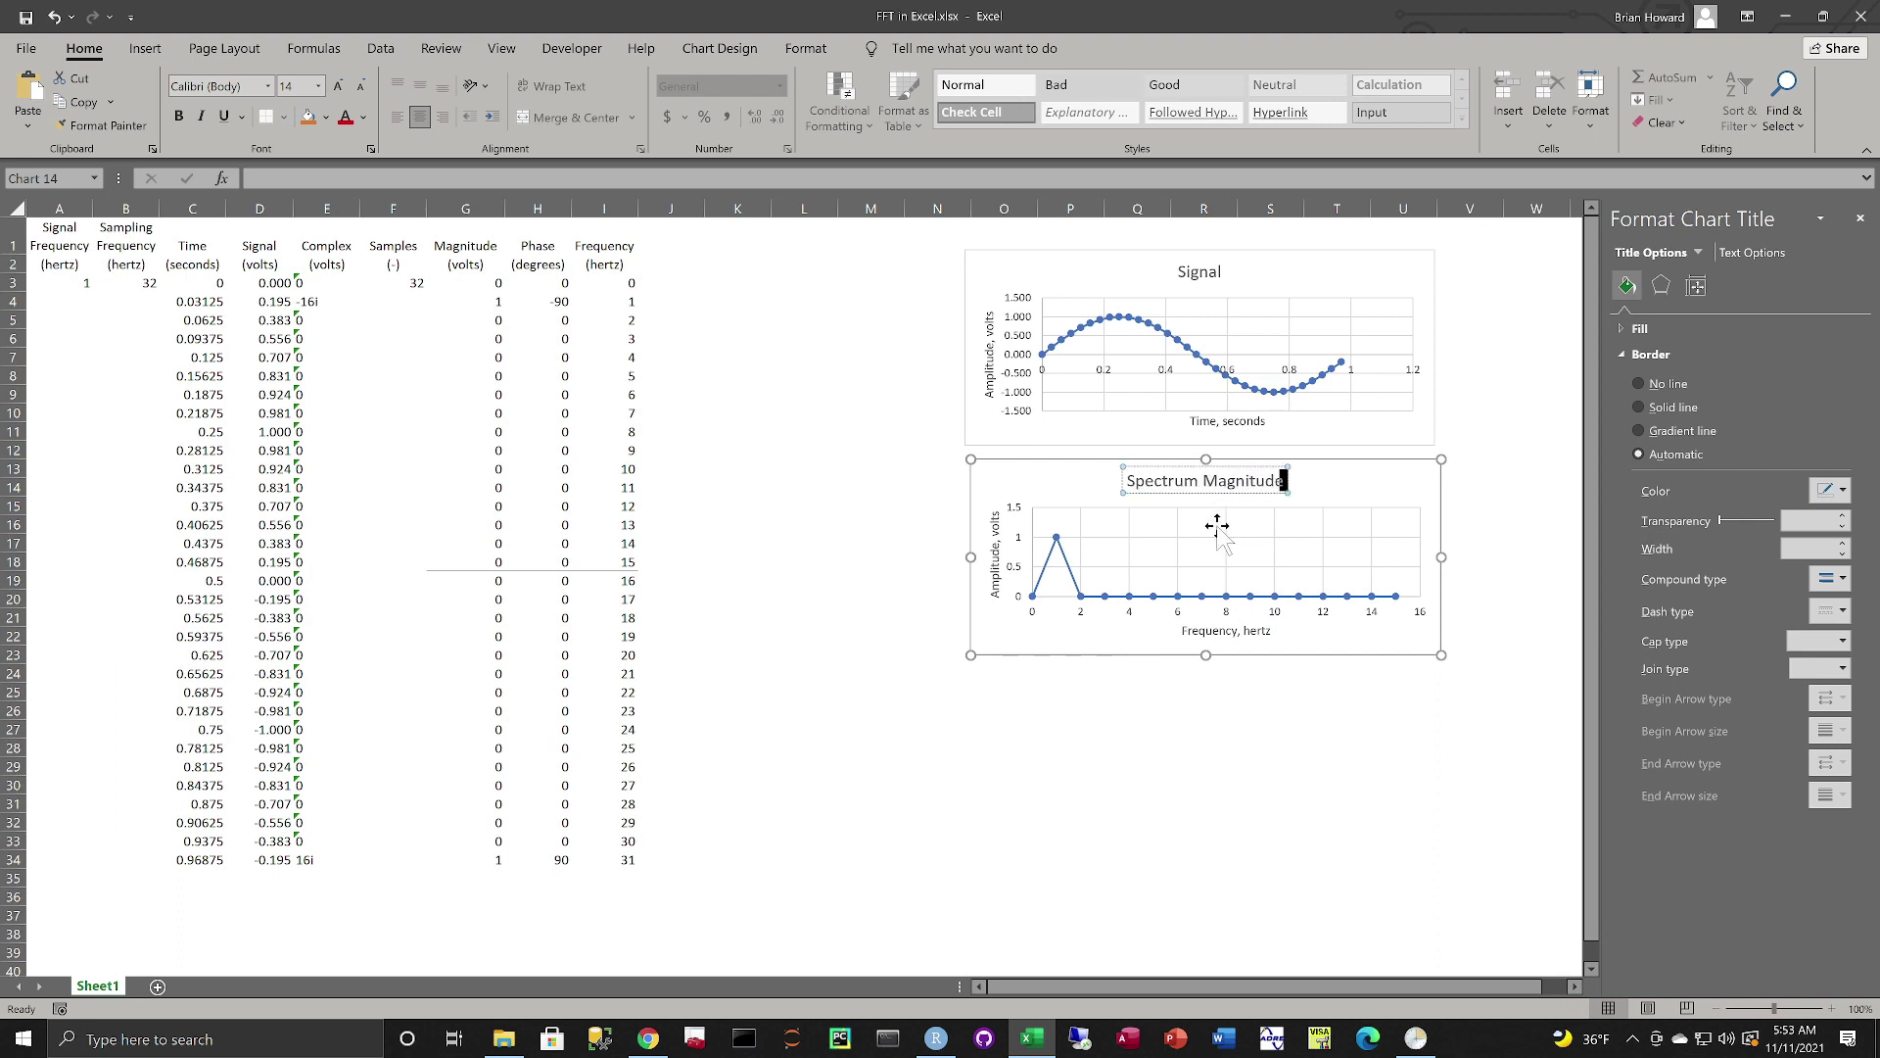
left_click(1190, 691)
left_click(1100, 479)
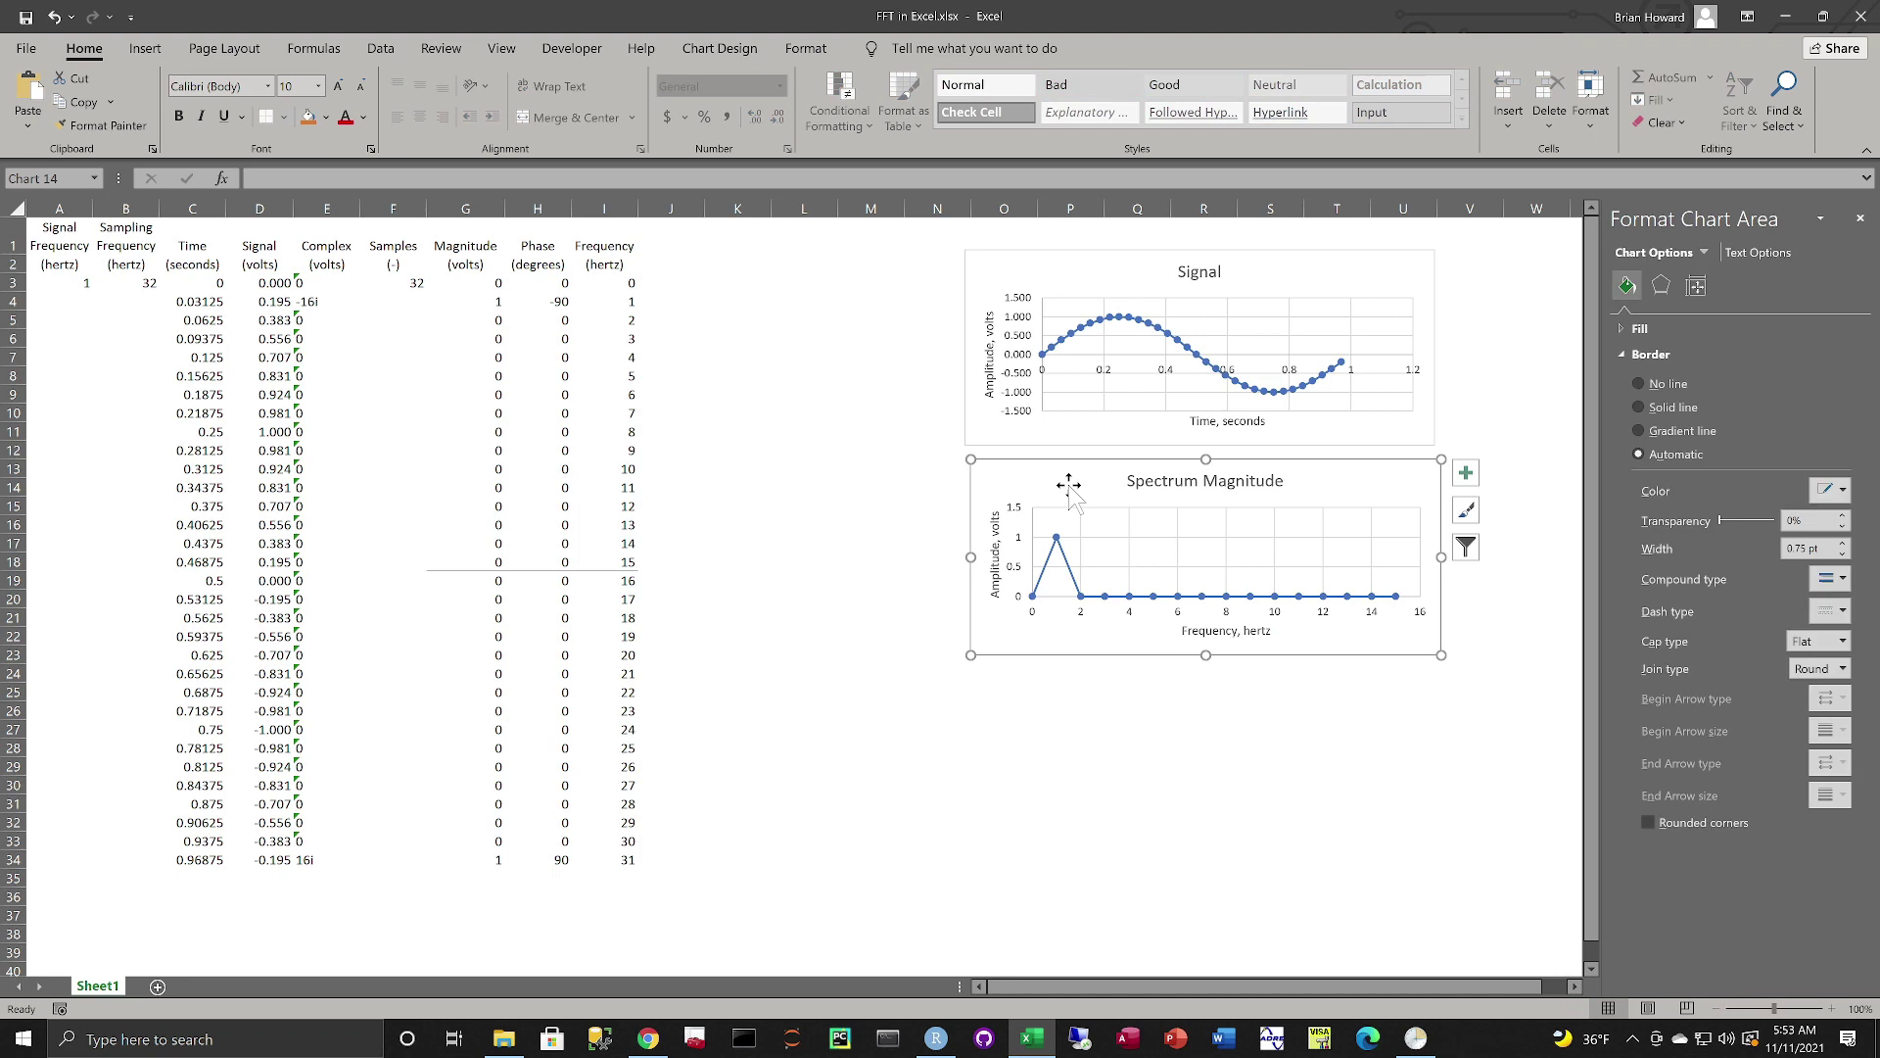
- Duplicate the Spectrum Magnitude chart at O24 and retitle it 'Spectrum Phase'
key("ctrl+c")
left_click(994, 671)
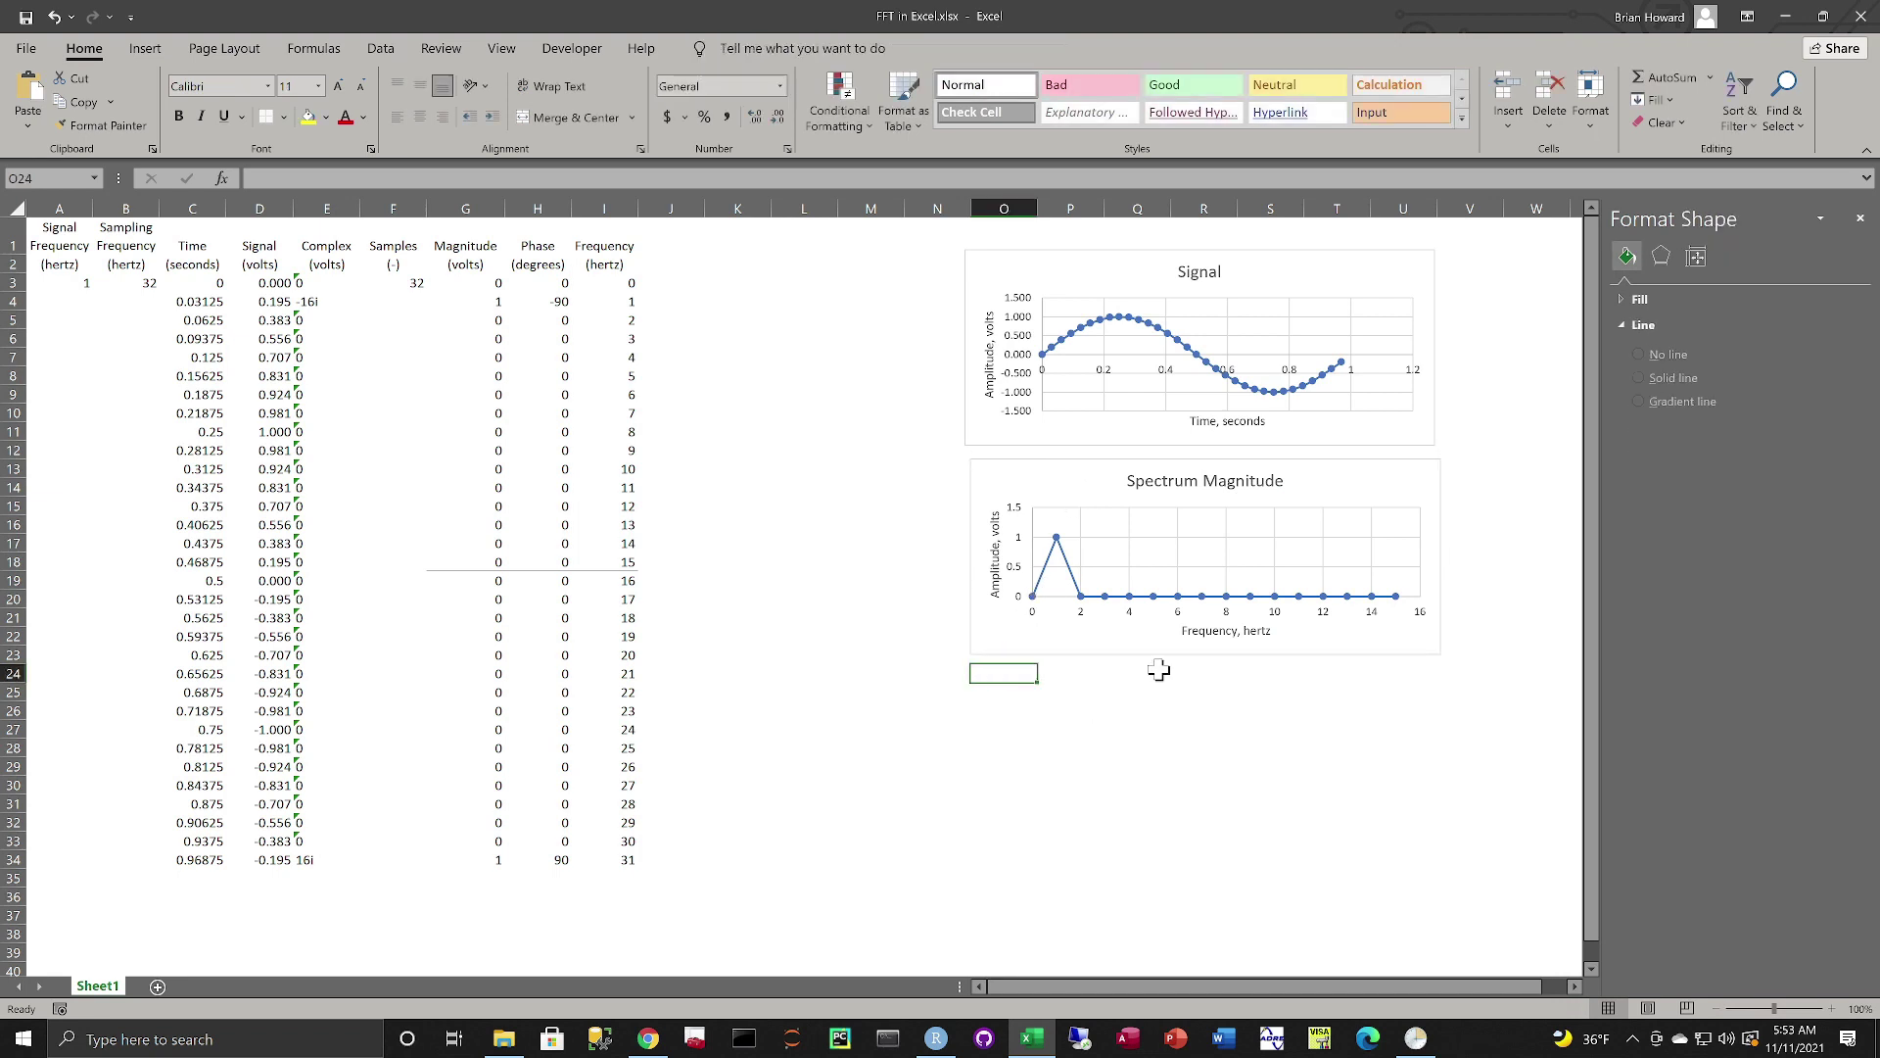
key("ctrl+v")
left_click(1190, 686)
double_click(1229, 685)
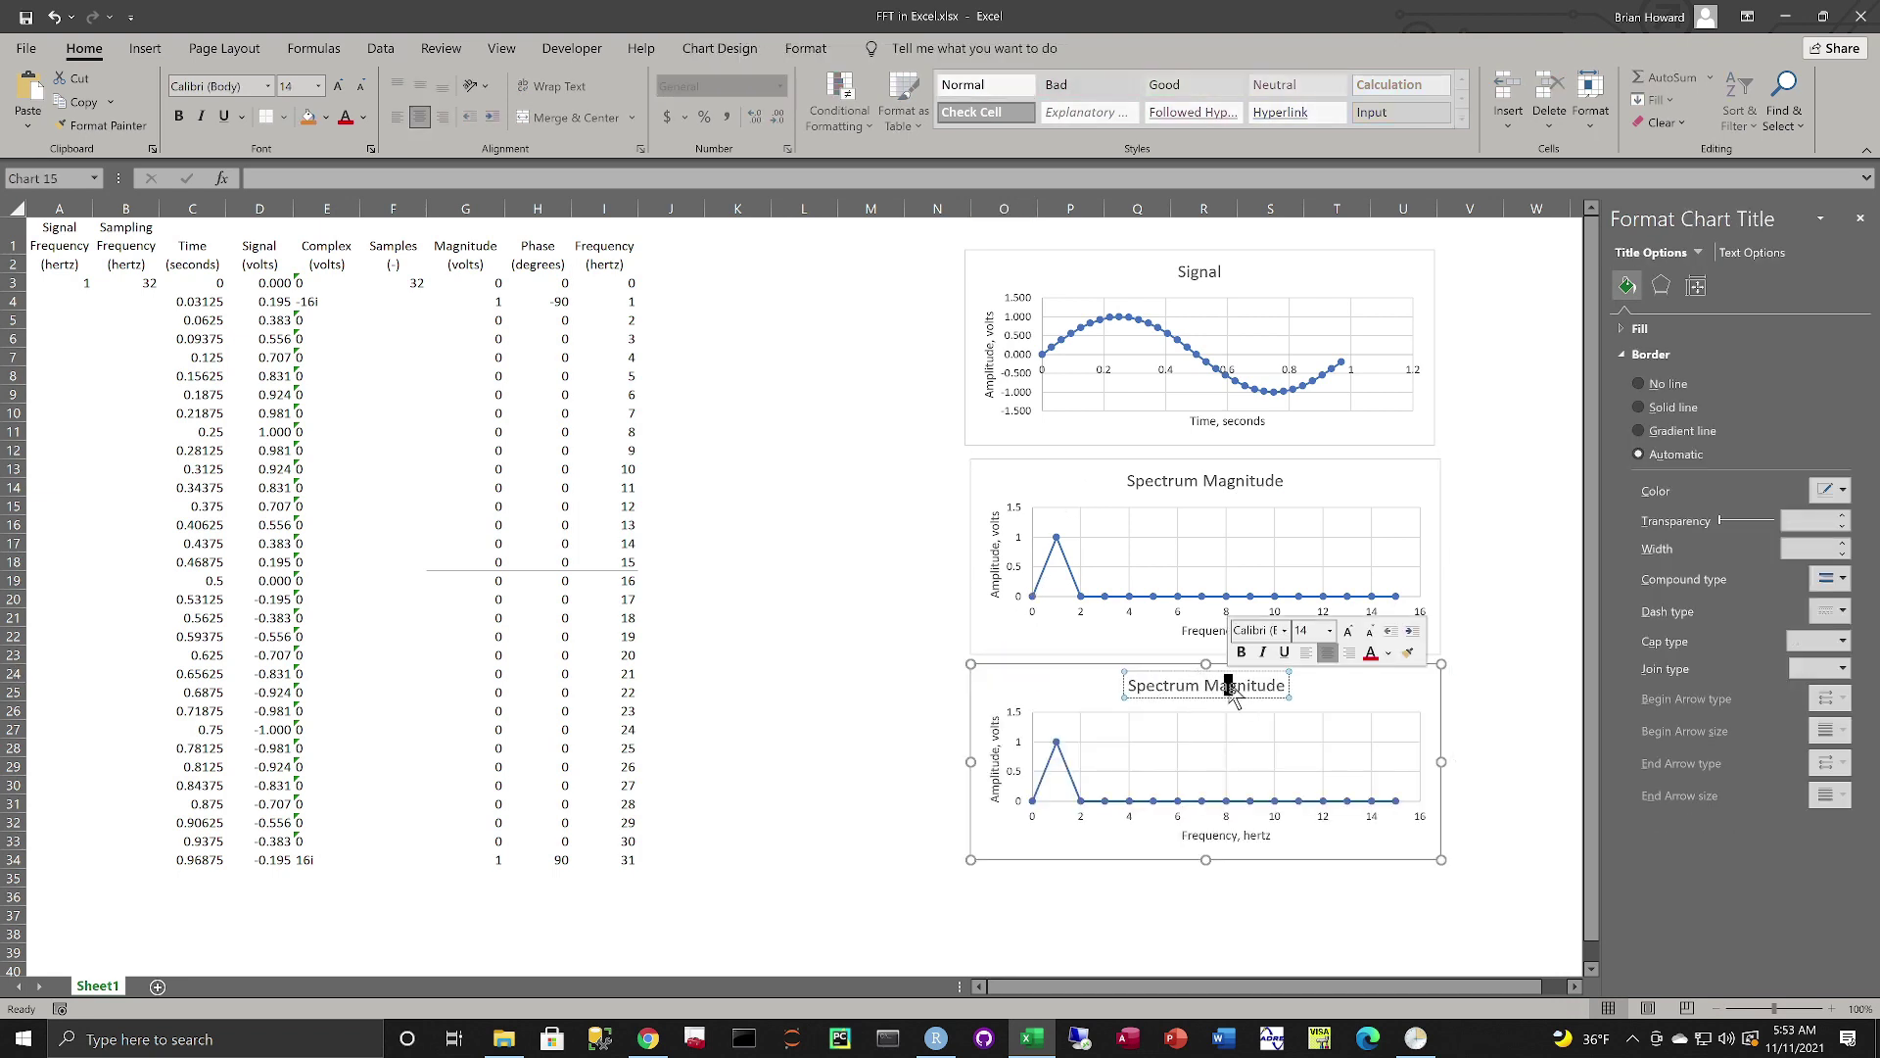
type("Phase")
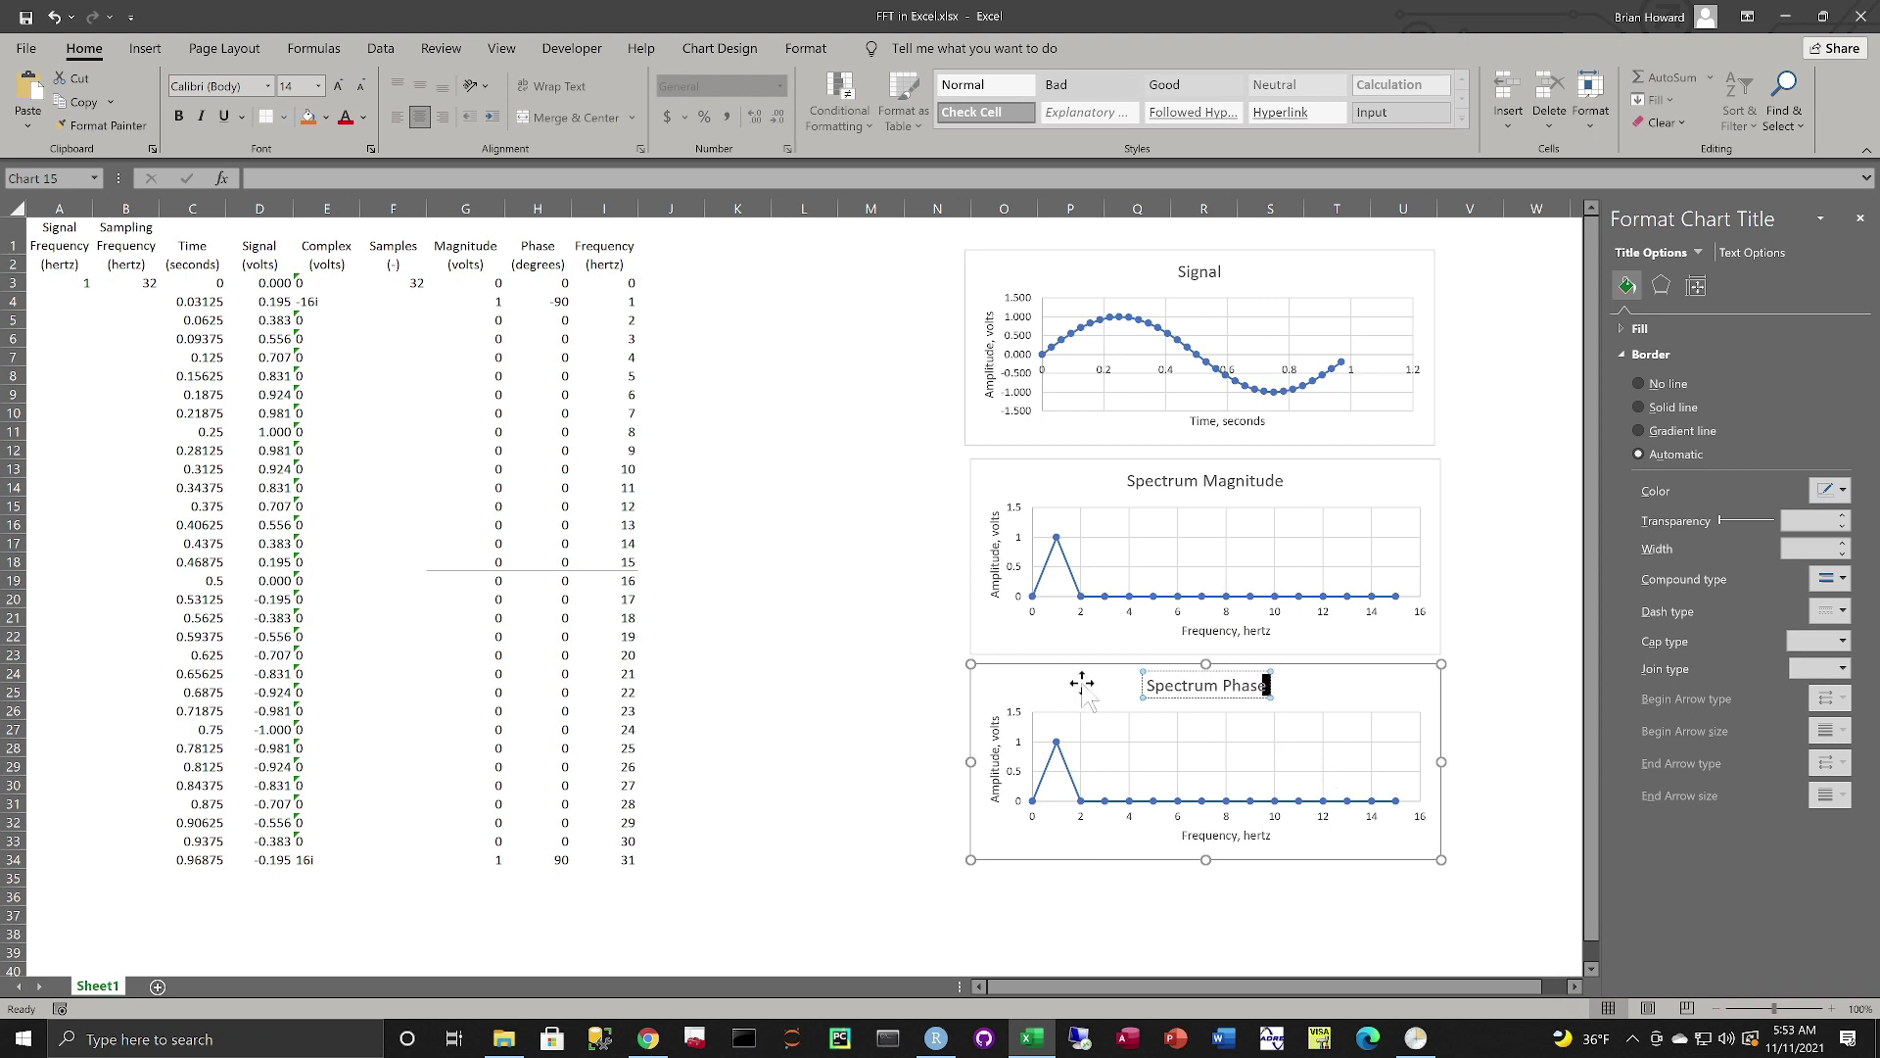
- Change the new chart's series Y values to the Phase cells H3:H18
left_click(1083, 673)
right_click(1084, 674)
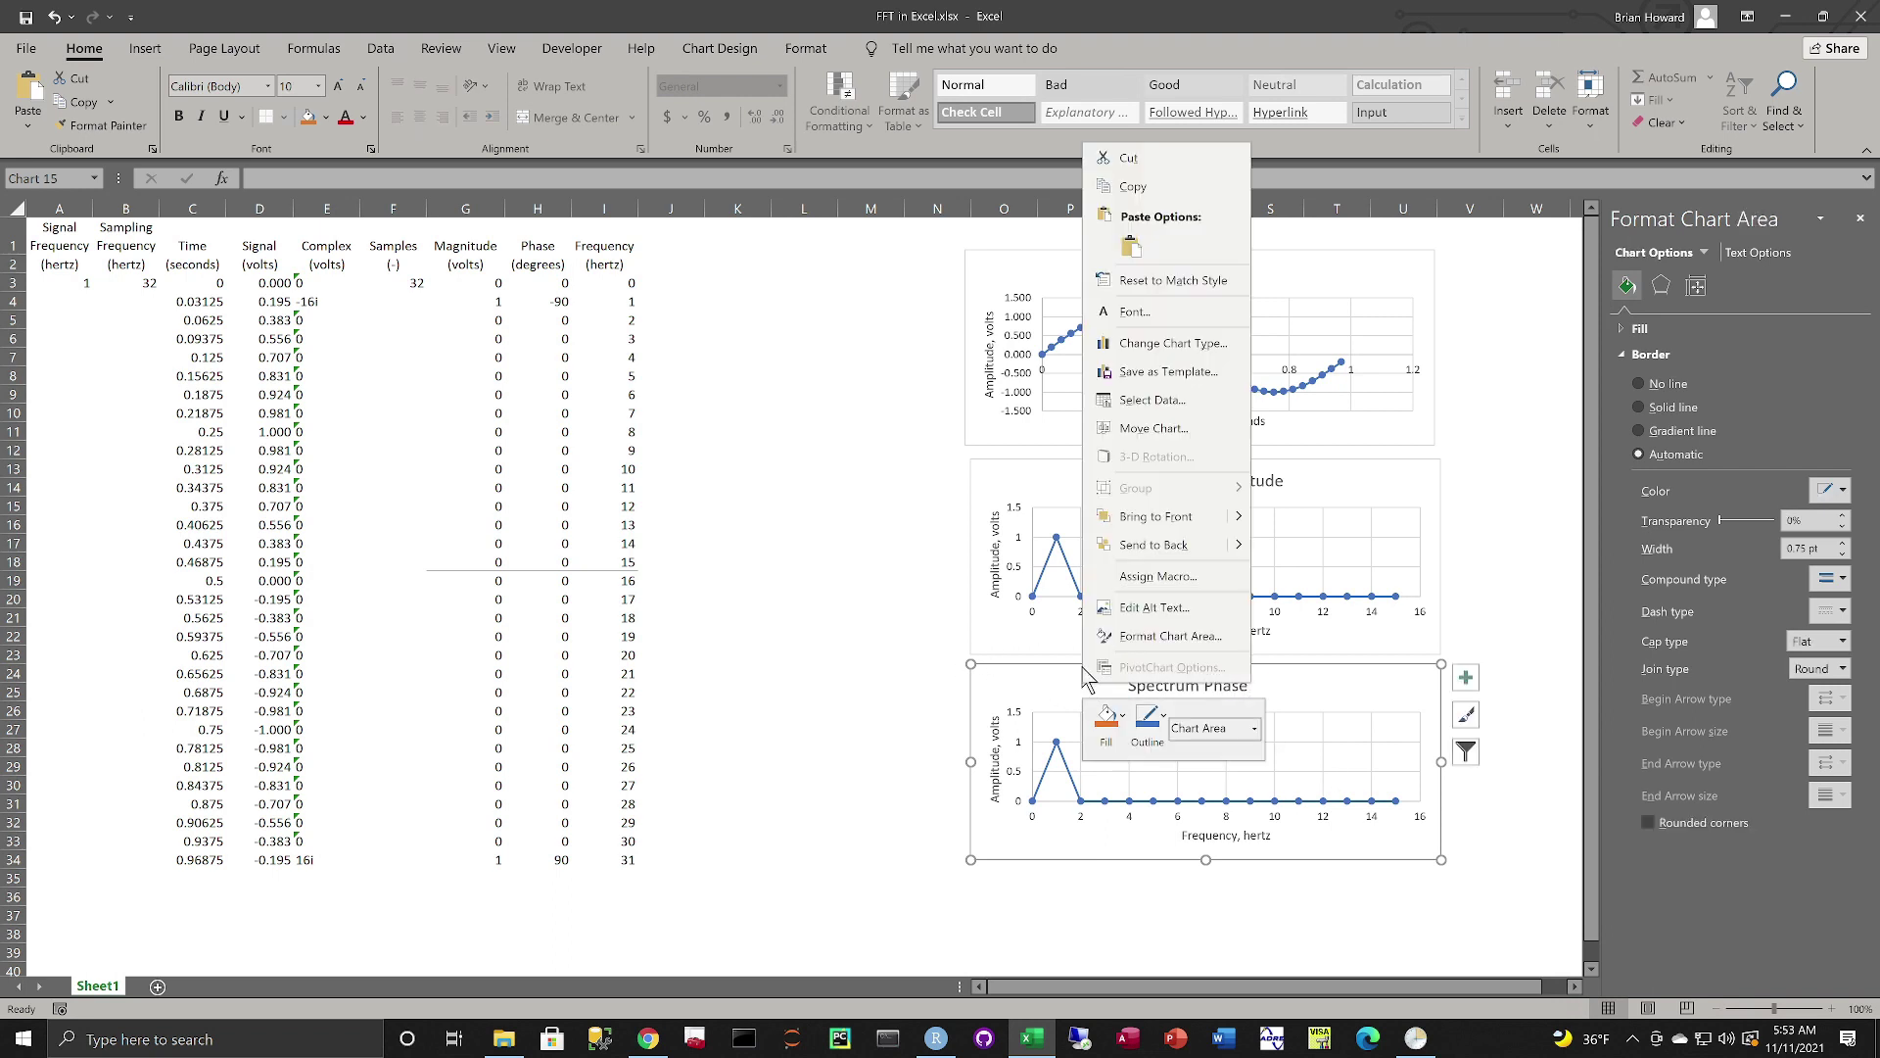
left_click(1131, 406)
left_click(926, 242)
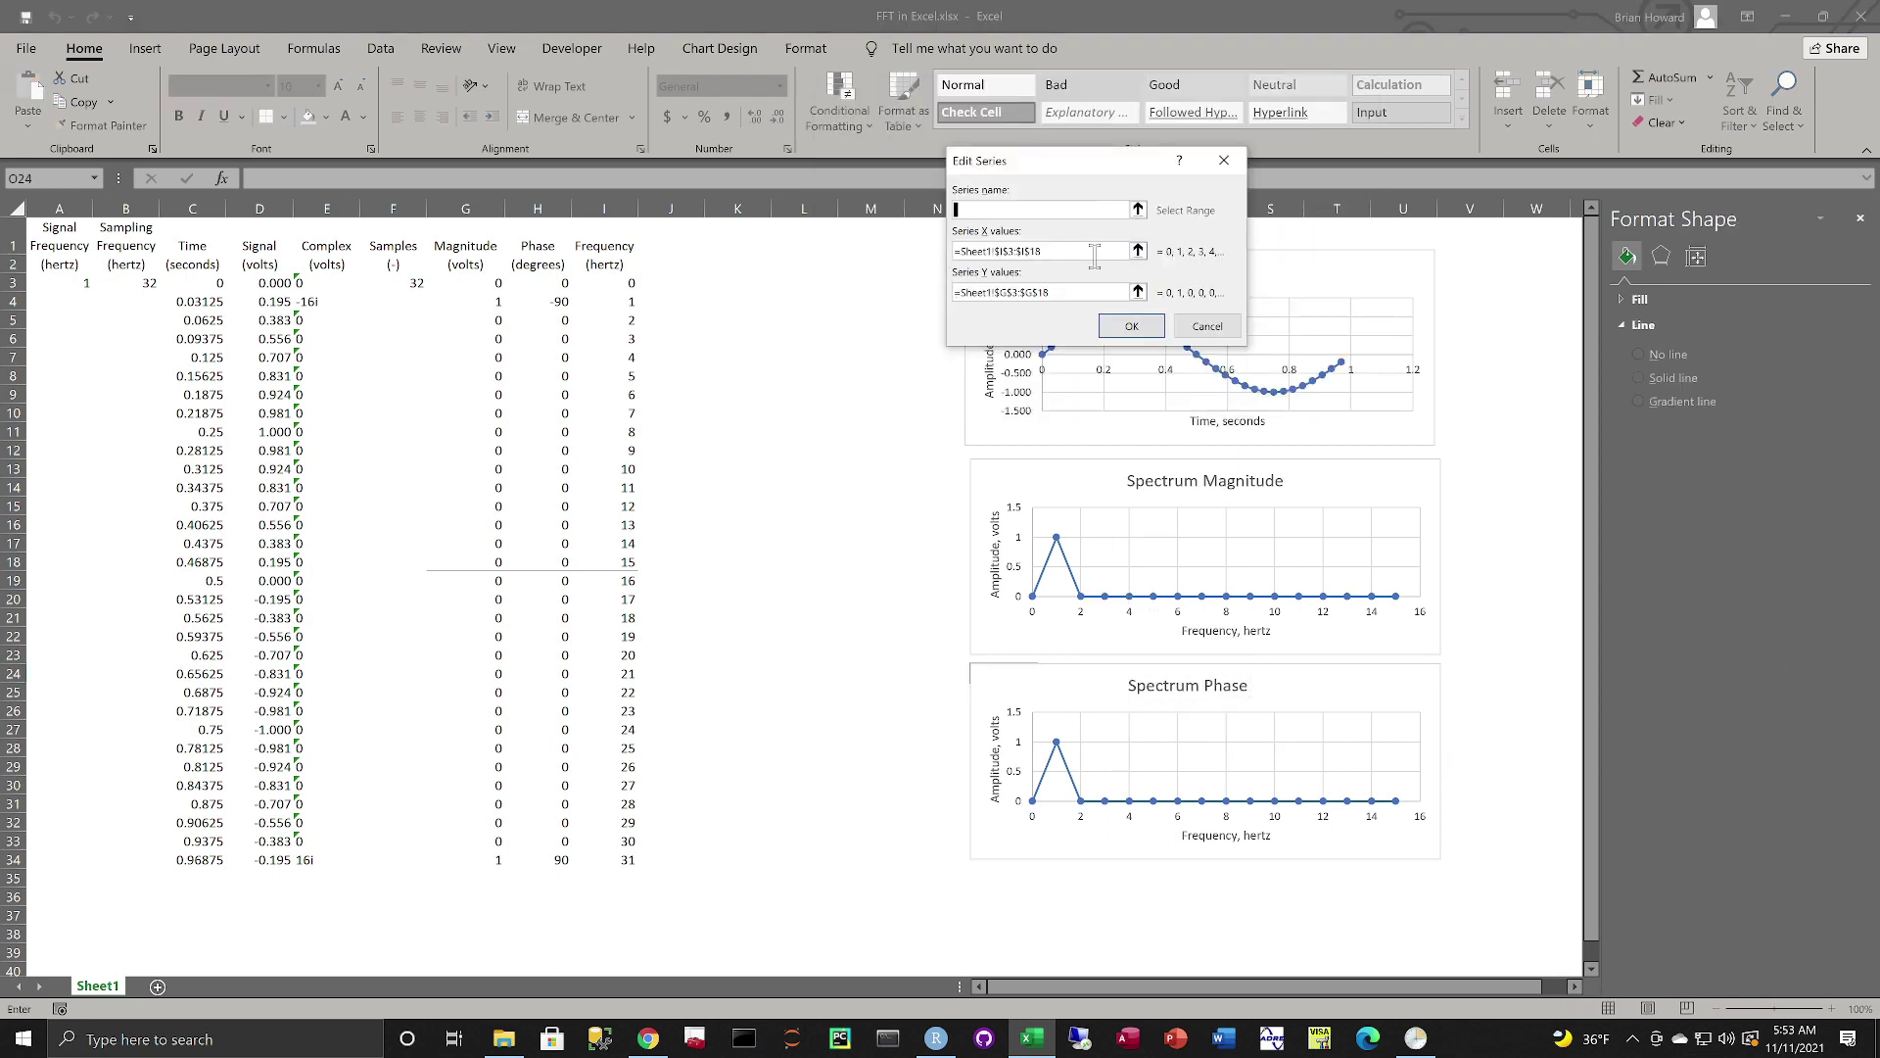
key("Tab")
key("Tab")
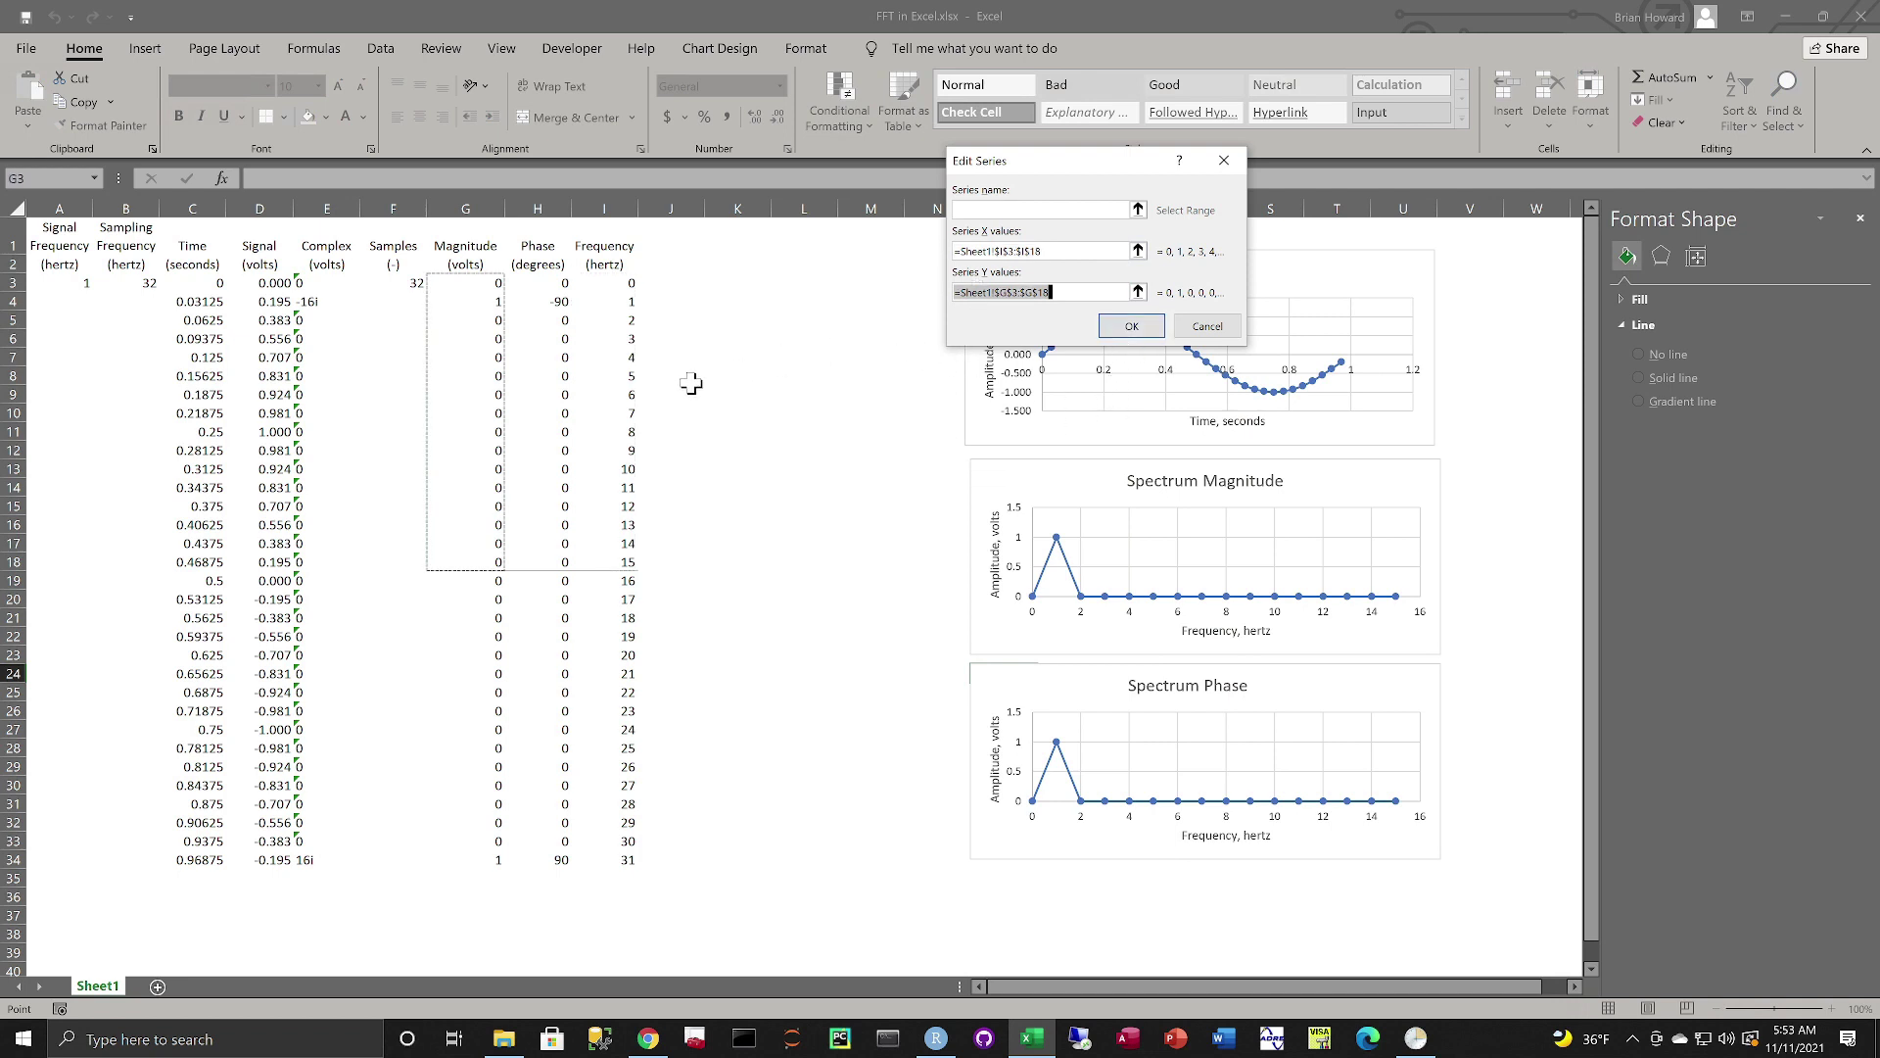
left_click(549, 286)
left_click_drag(548, 286, 598, 559)
left_click(1136, 335)
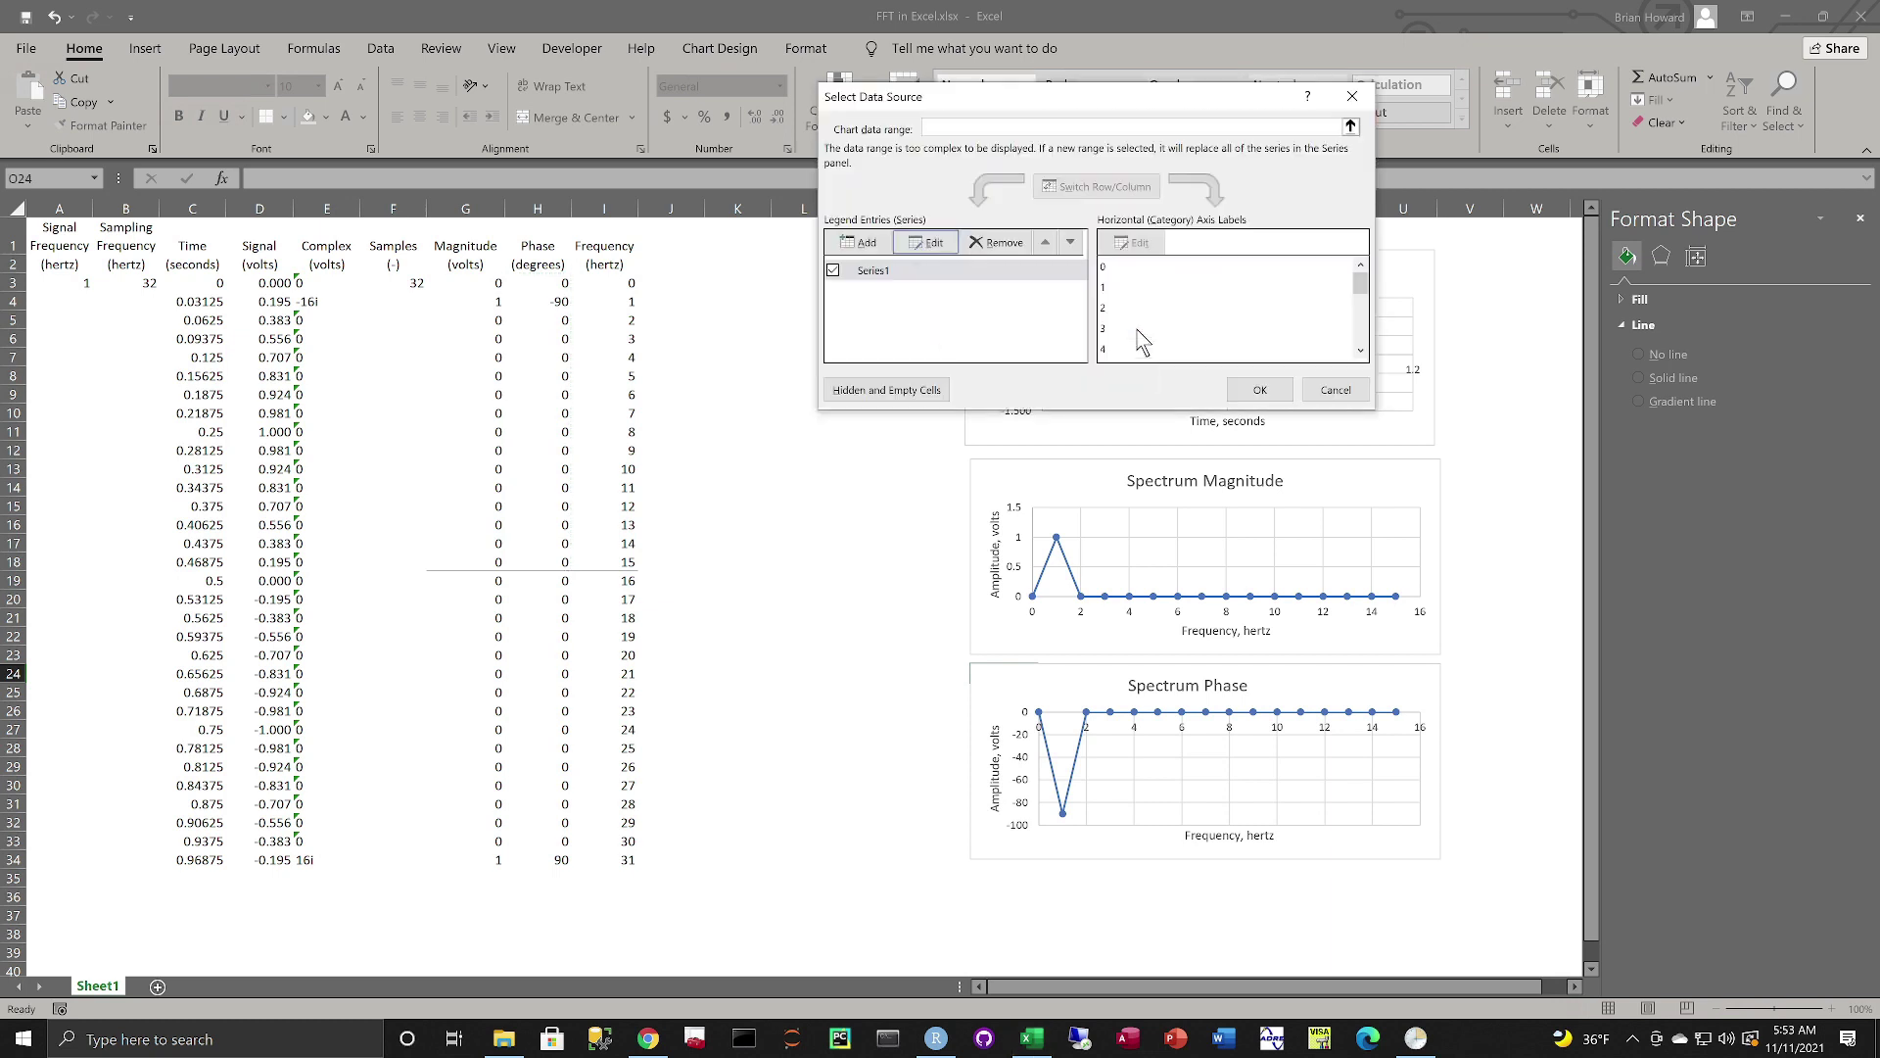
left_click(1260, 390)
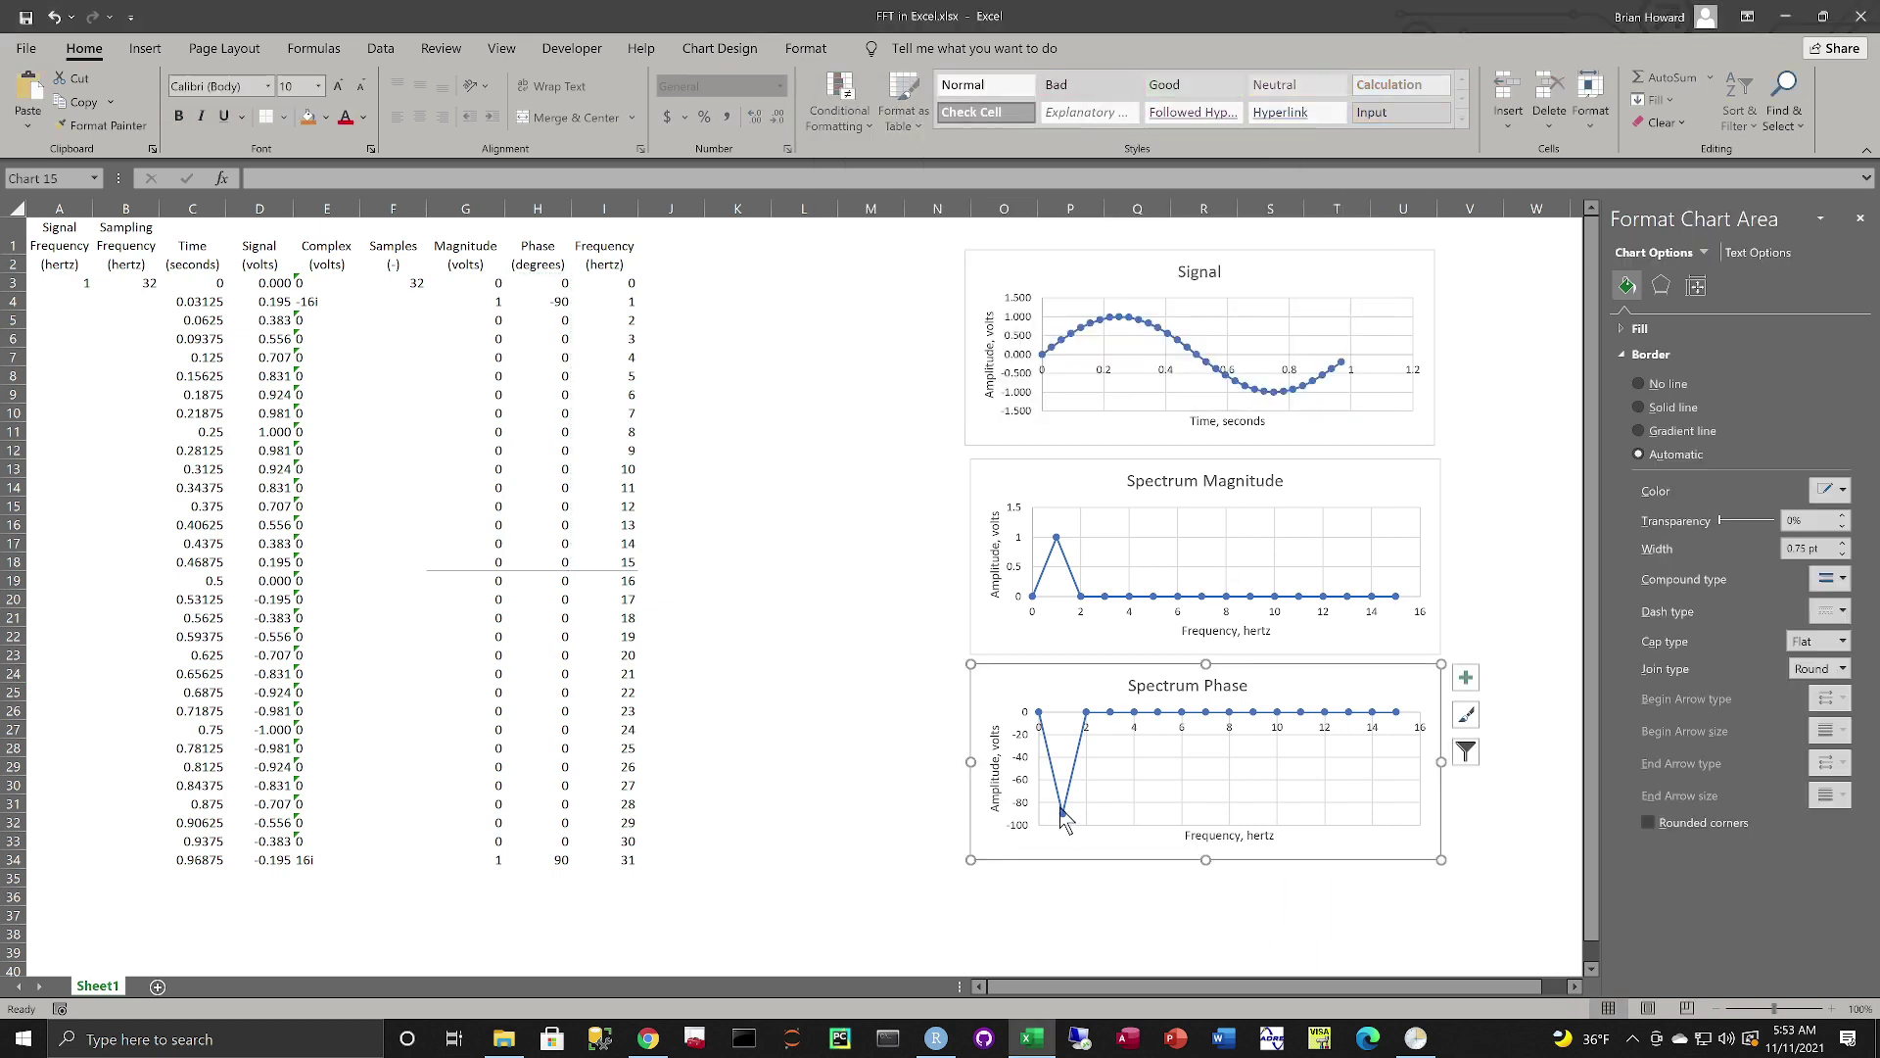
- Rename the vertical axis title from 'Amplitude, volts' to 'Phase, degrees'
left_click(996, 769)
type("Phase, degrees")
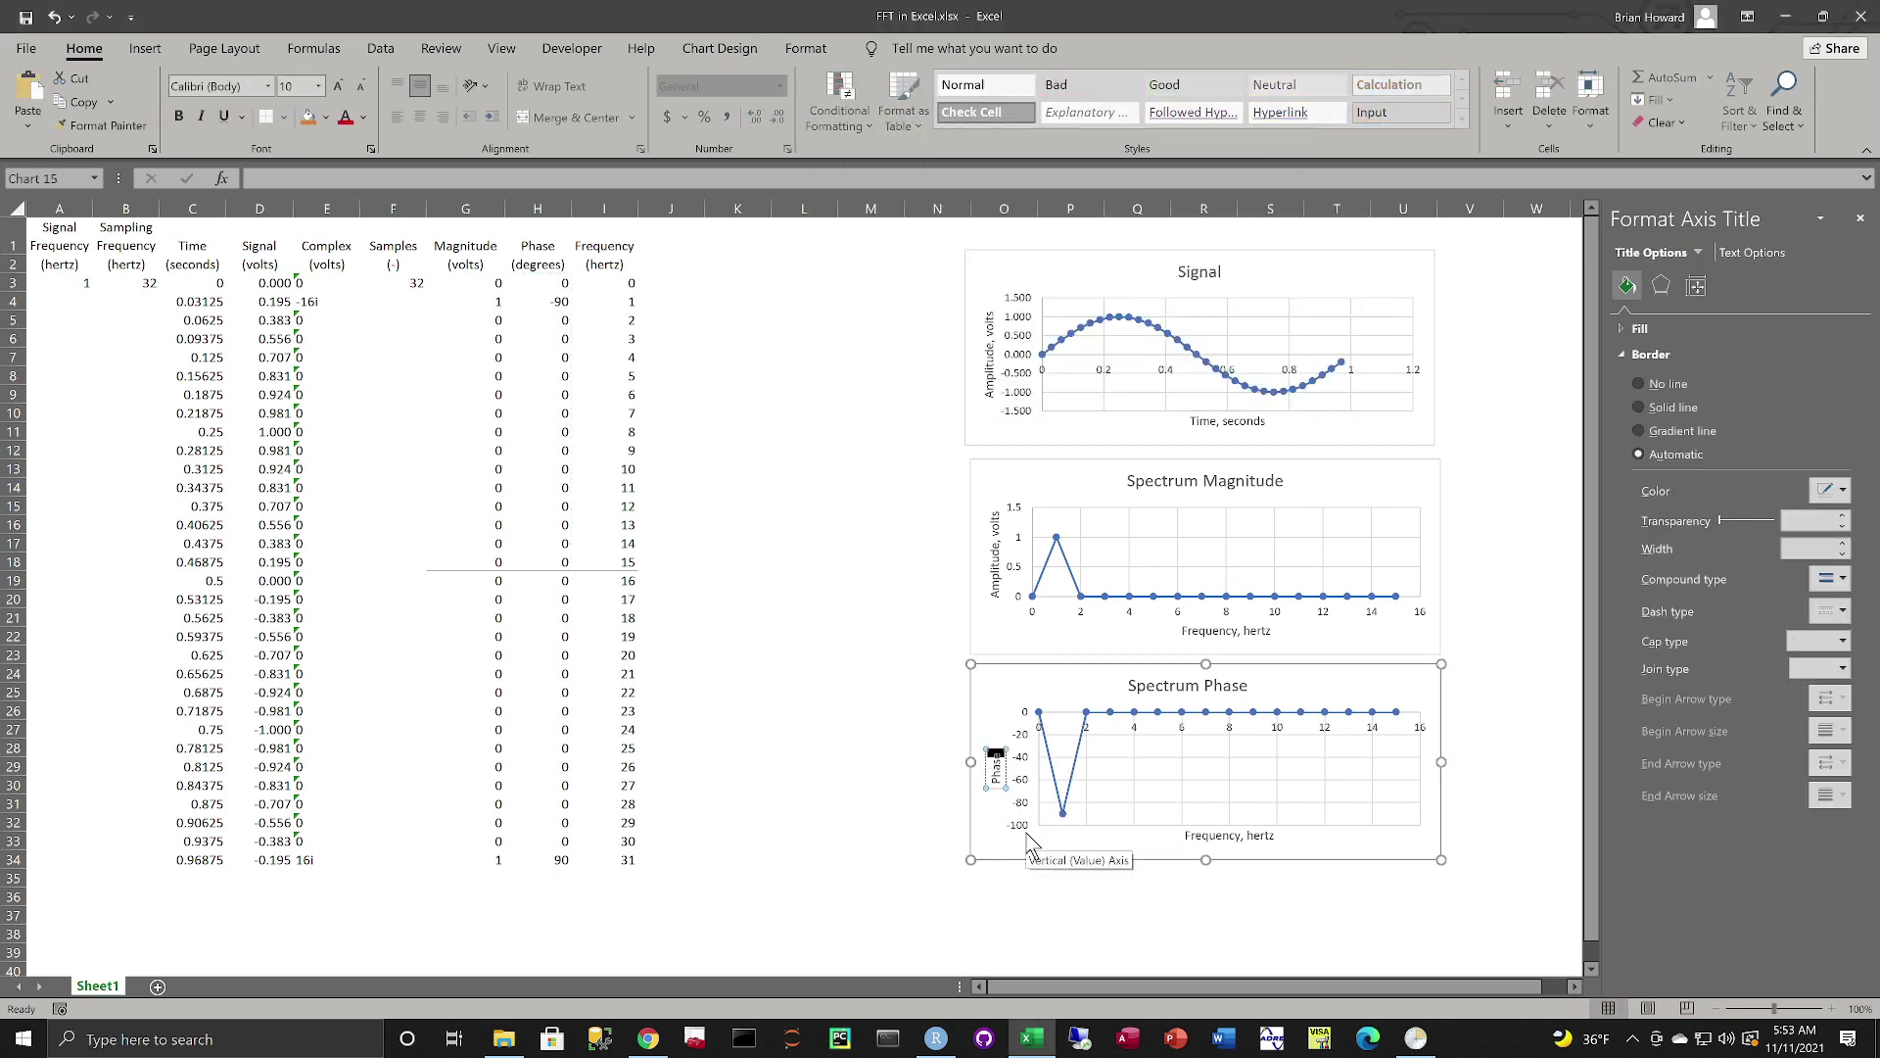
left_click(1135, 887)
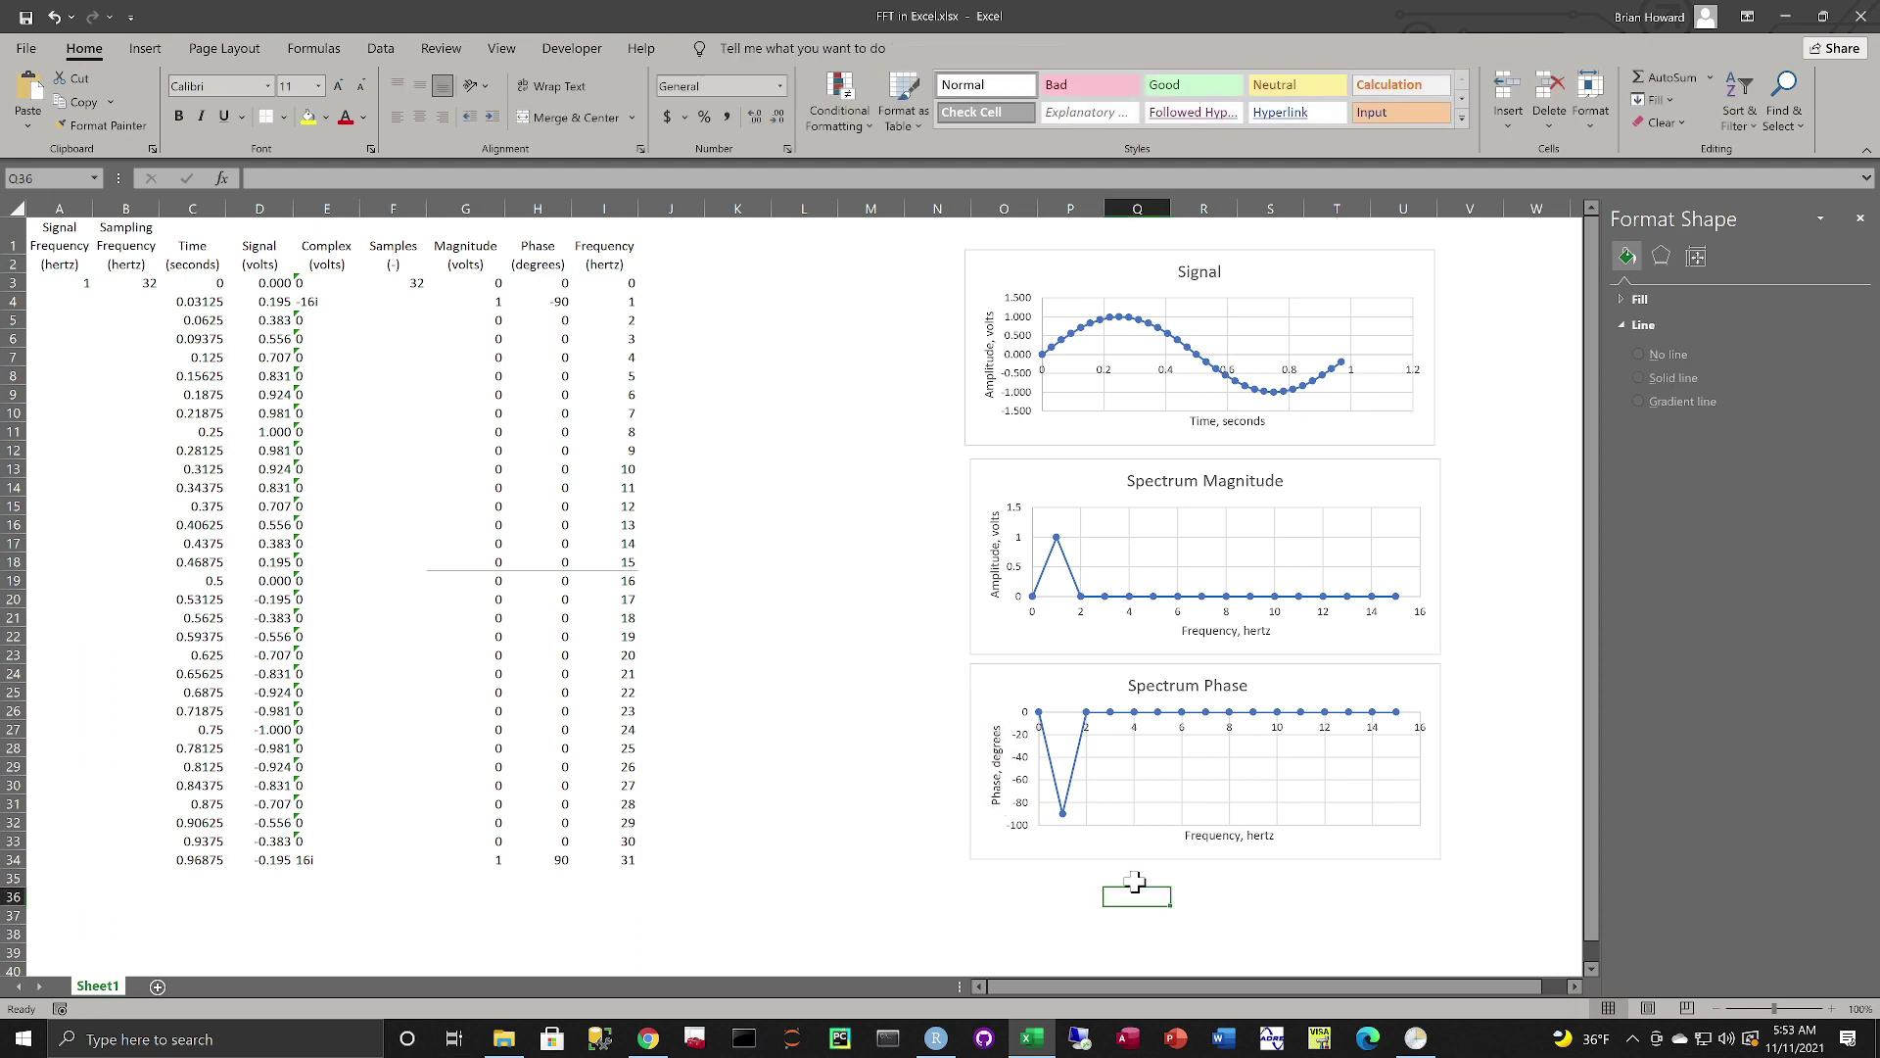
mouse_move(1049, 752)
mouse_move(1343, 369)
mouse_move(1061, 539)
left_click(80, 283)
- Enter 1.2 Hz as the signal frequency and rerun Fourier Analysis, overwriting the previous output
type("1.2")
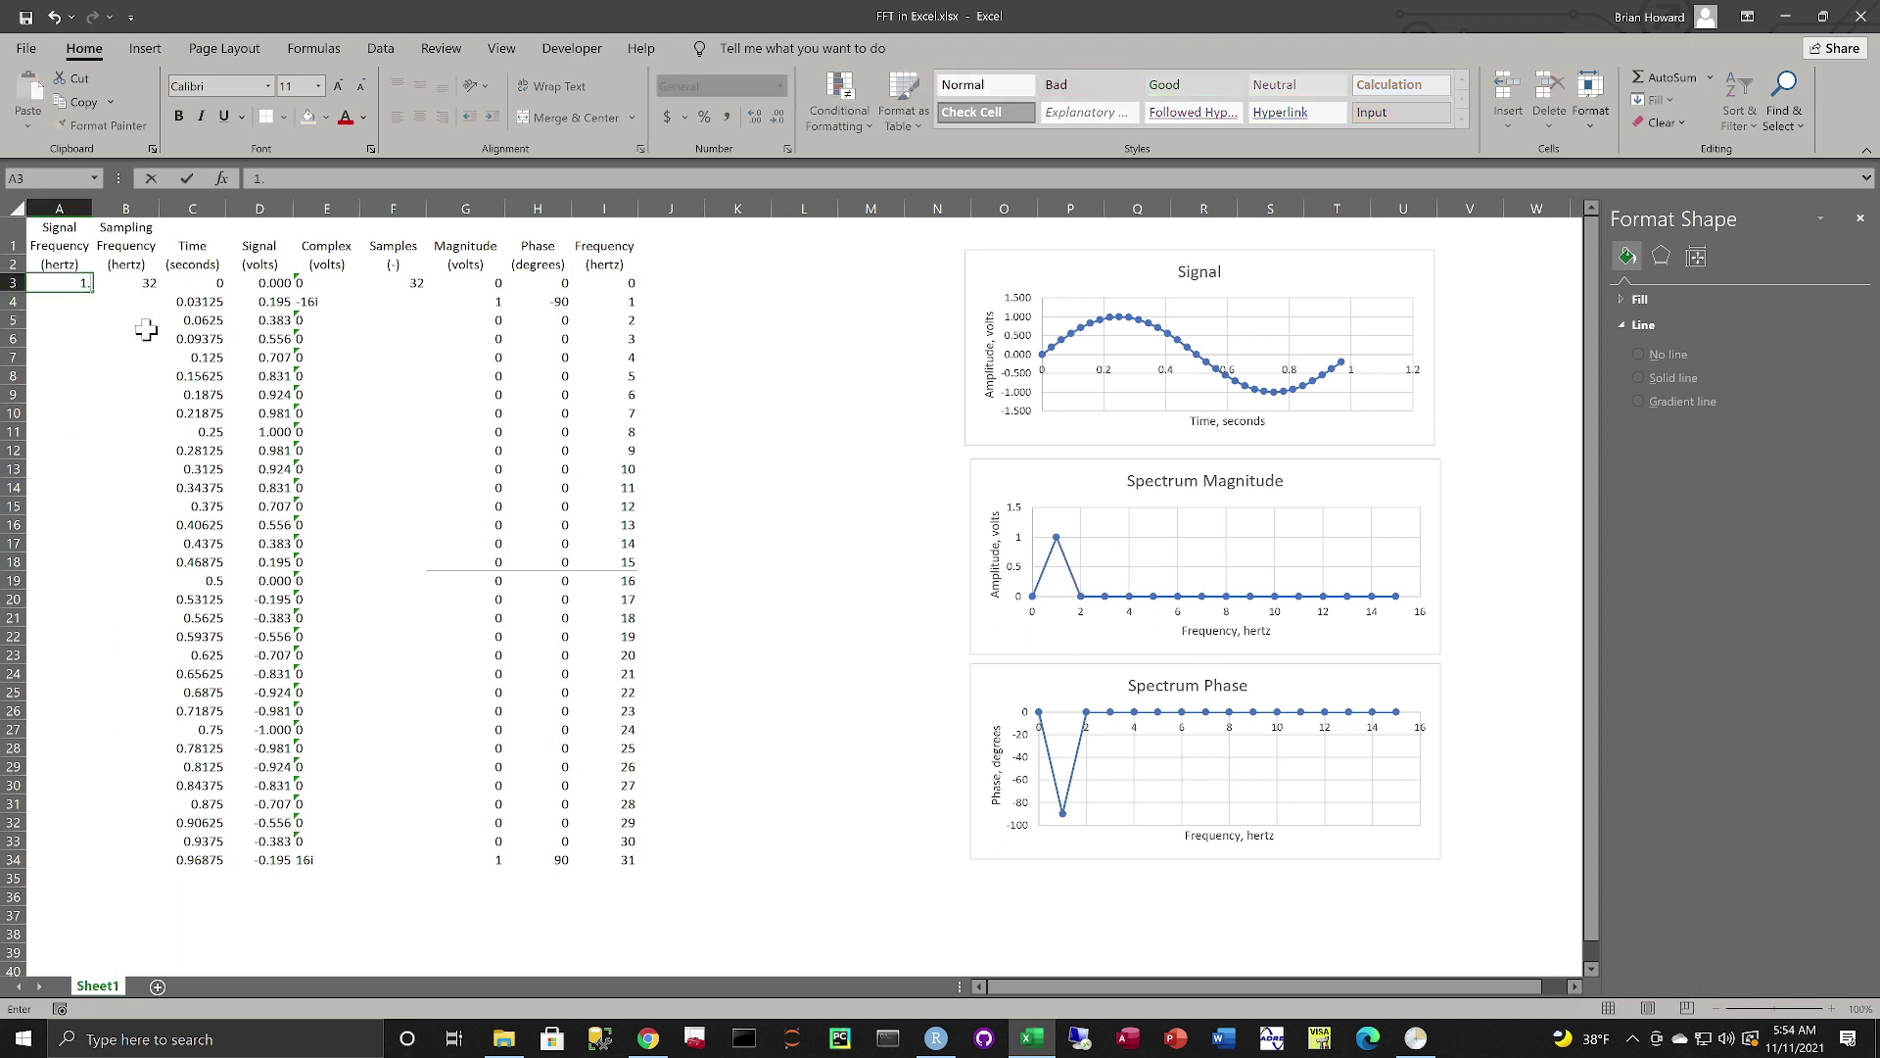
key("Return")
left_click(380, 49)
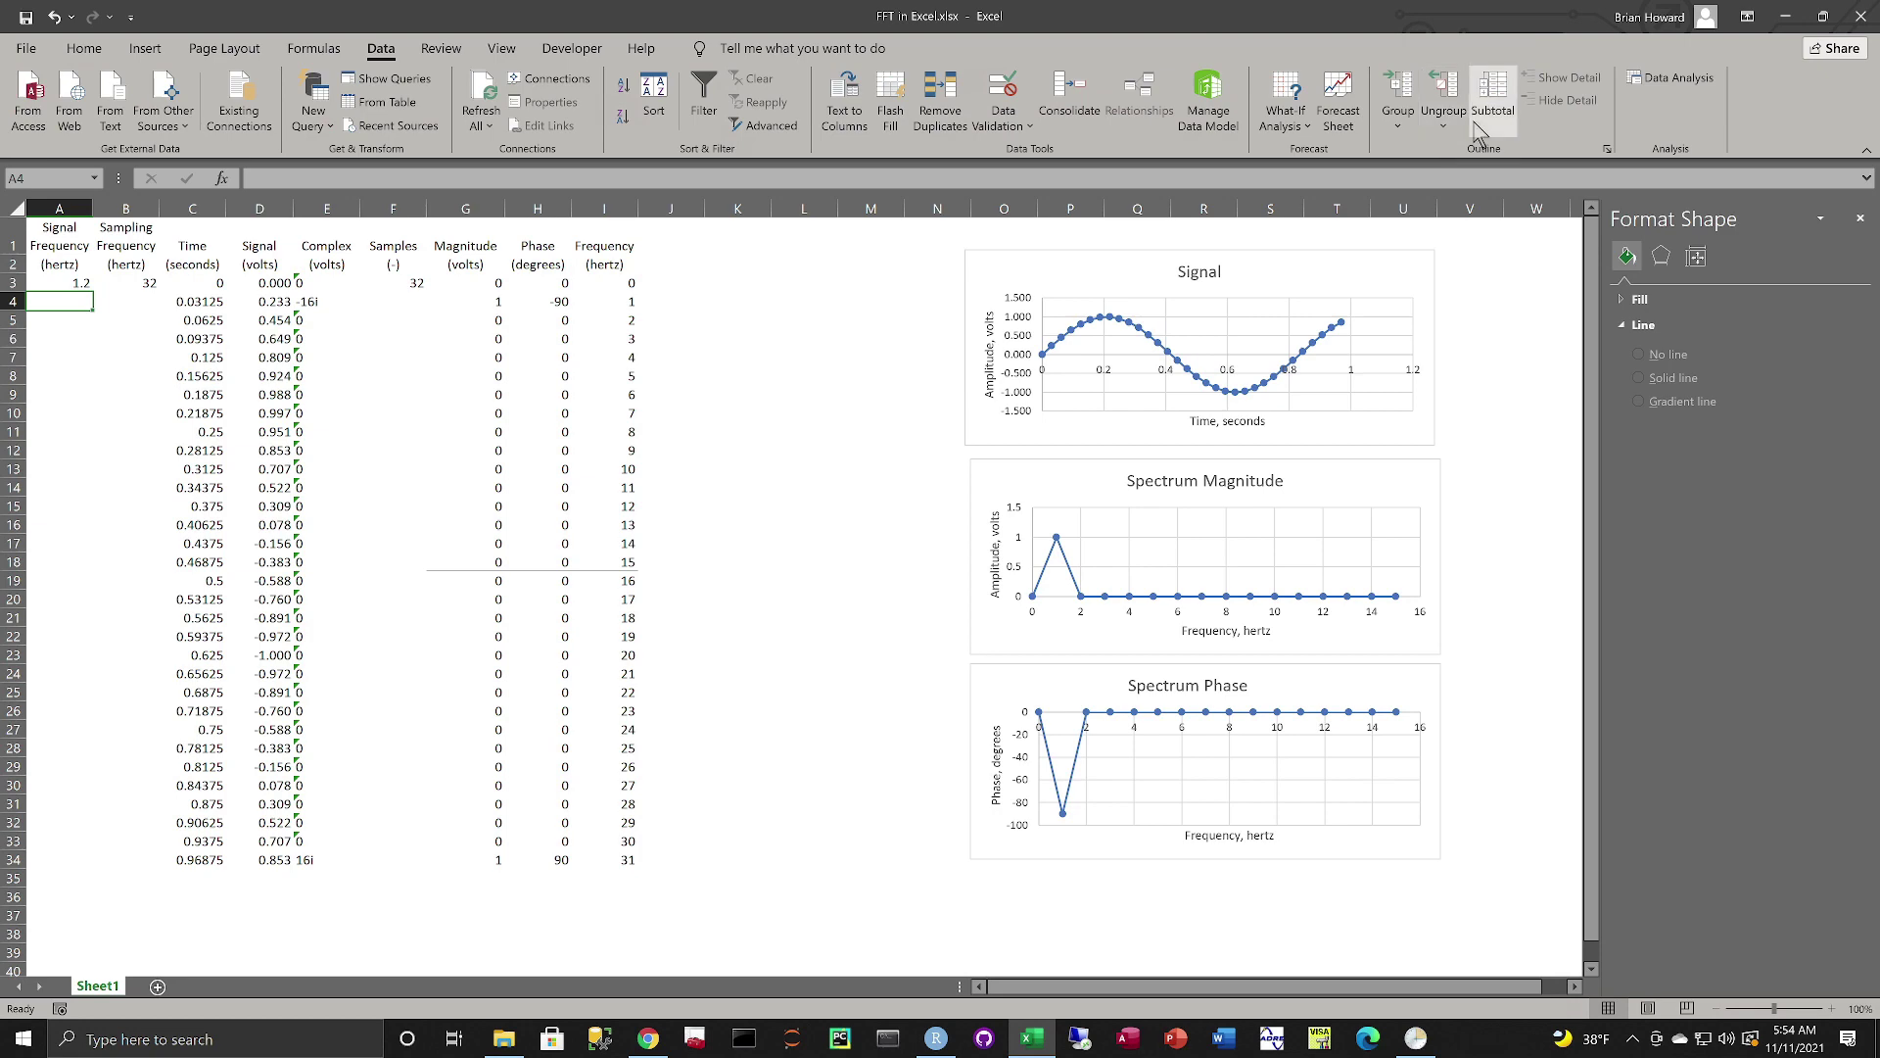
left_click(1647, 90)
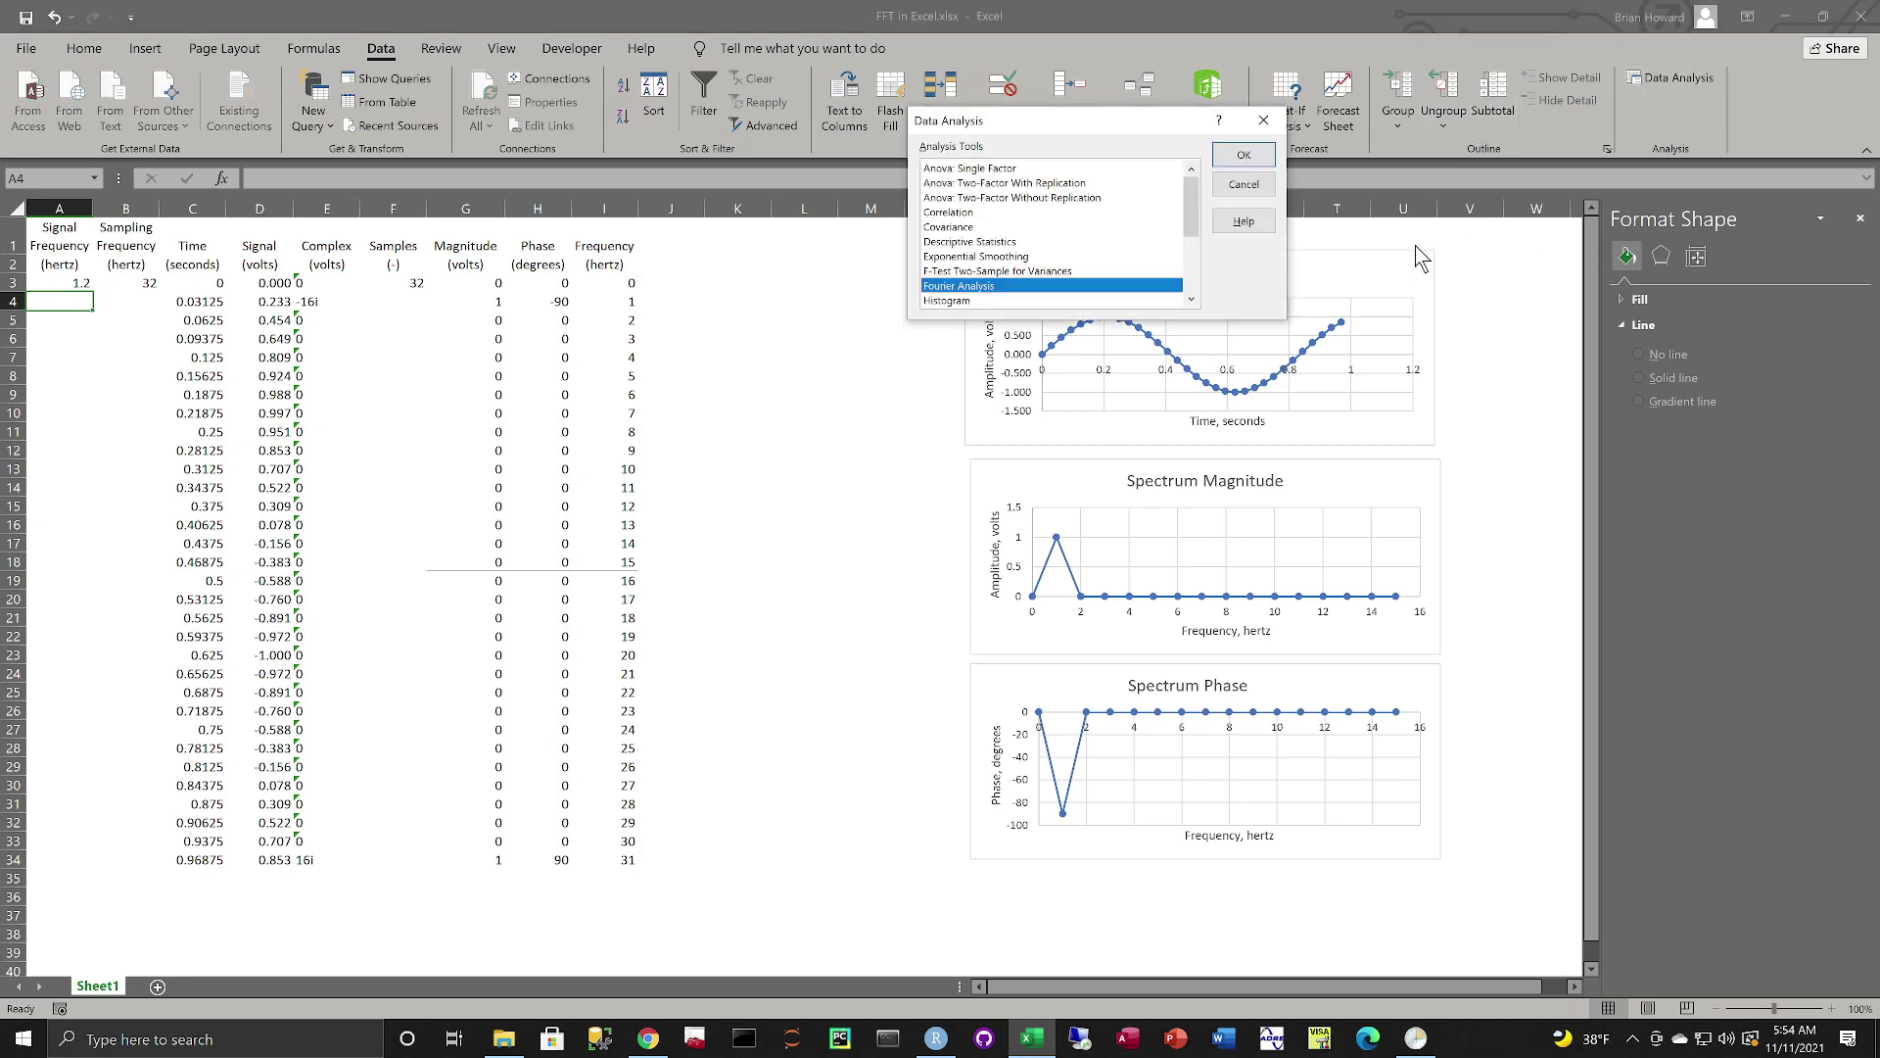
left_click(1244, 157)
left_click(1236, 138)
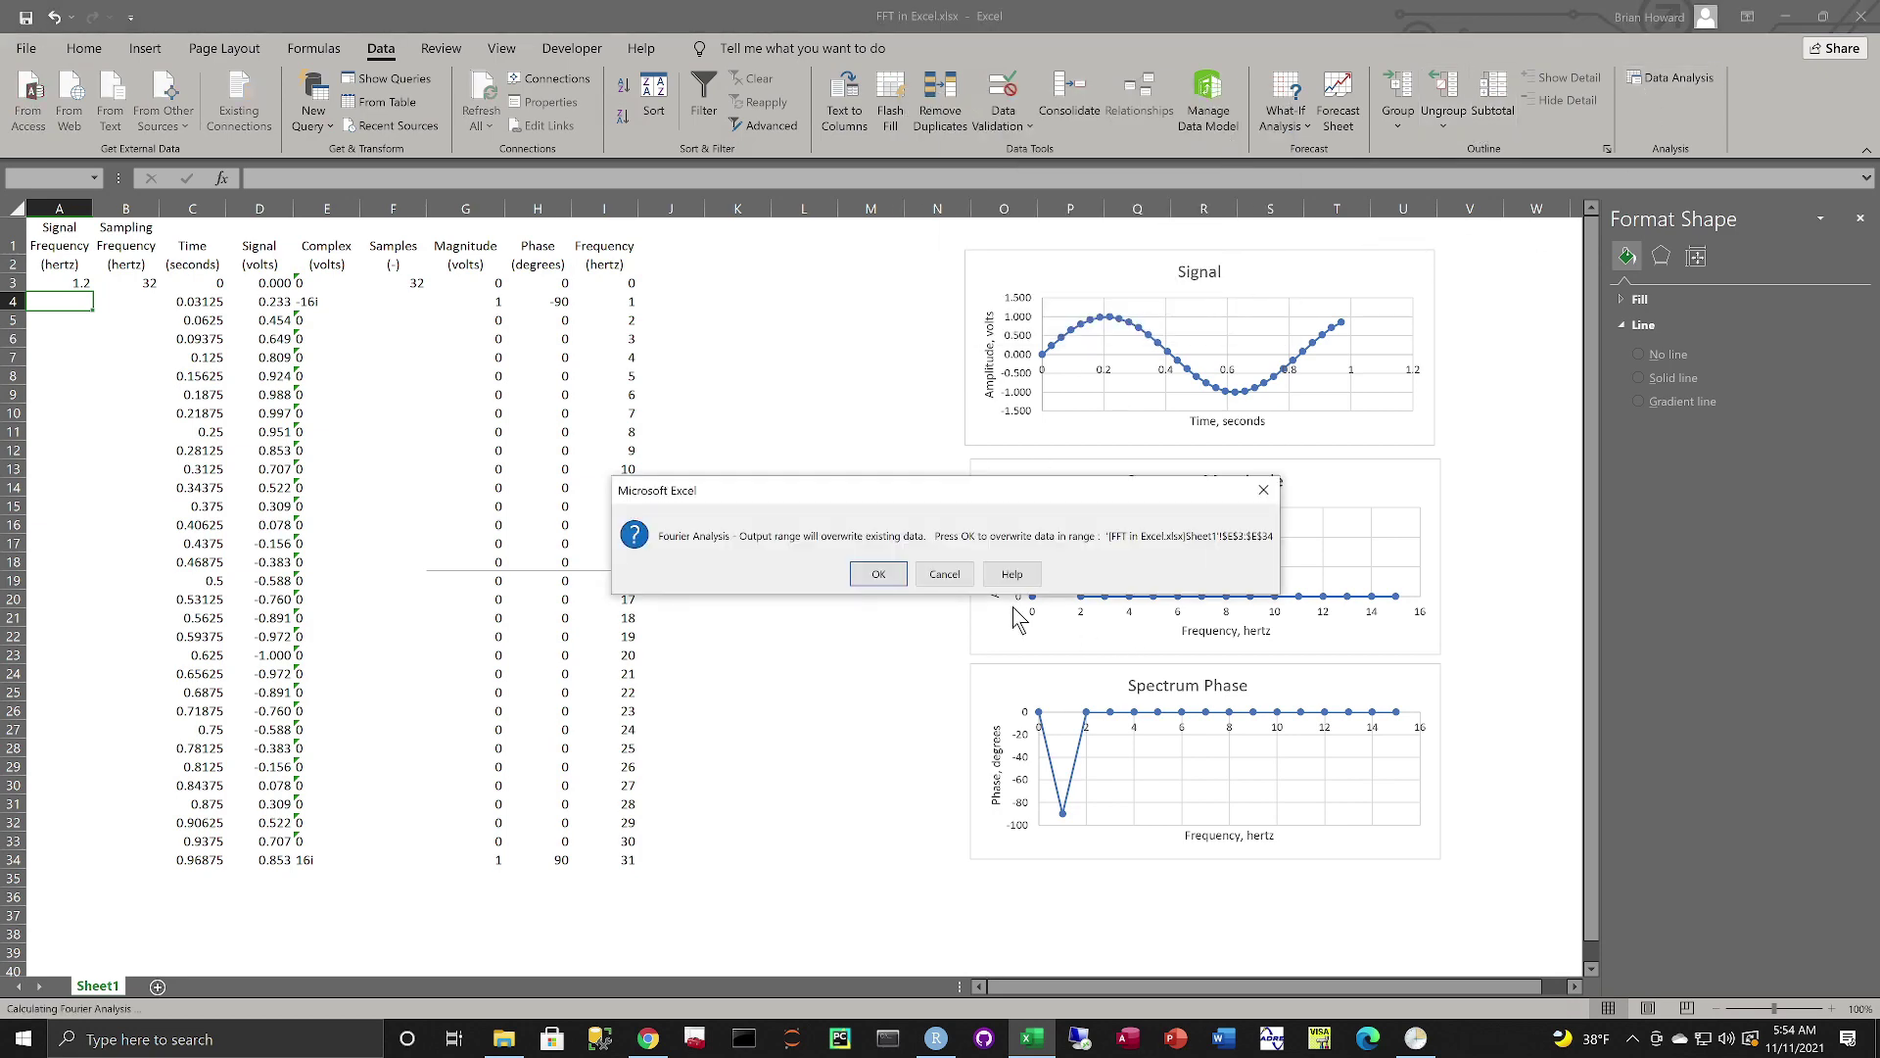
left_click(891, 570)
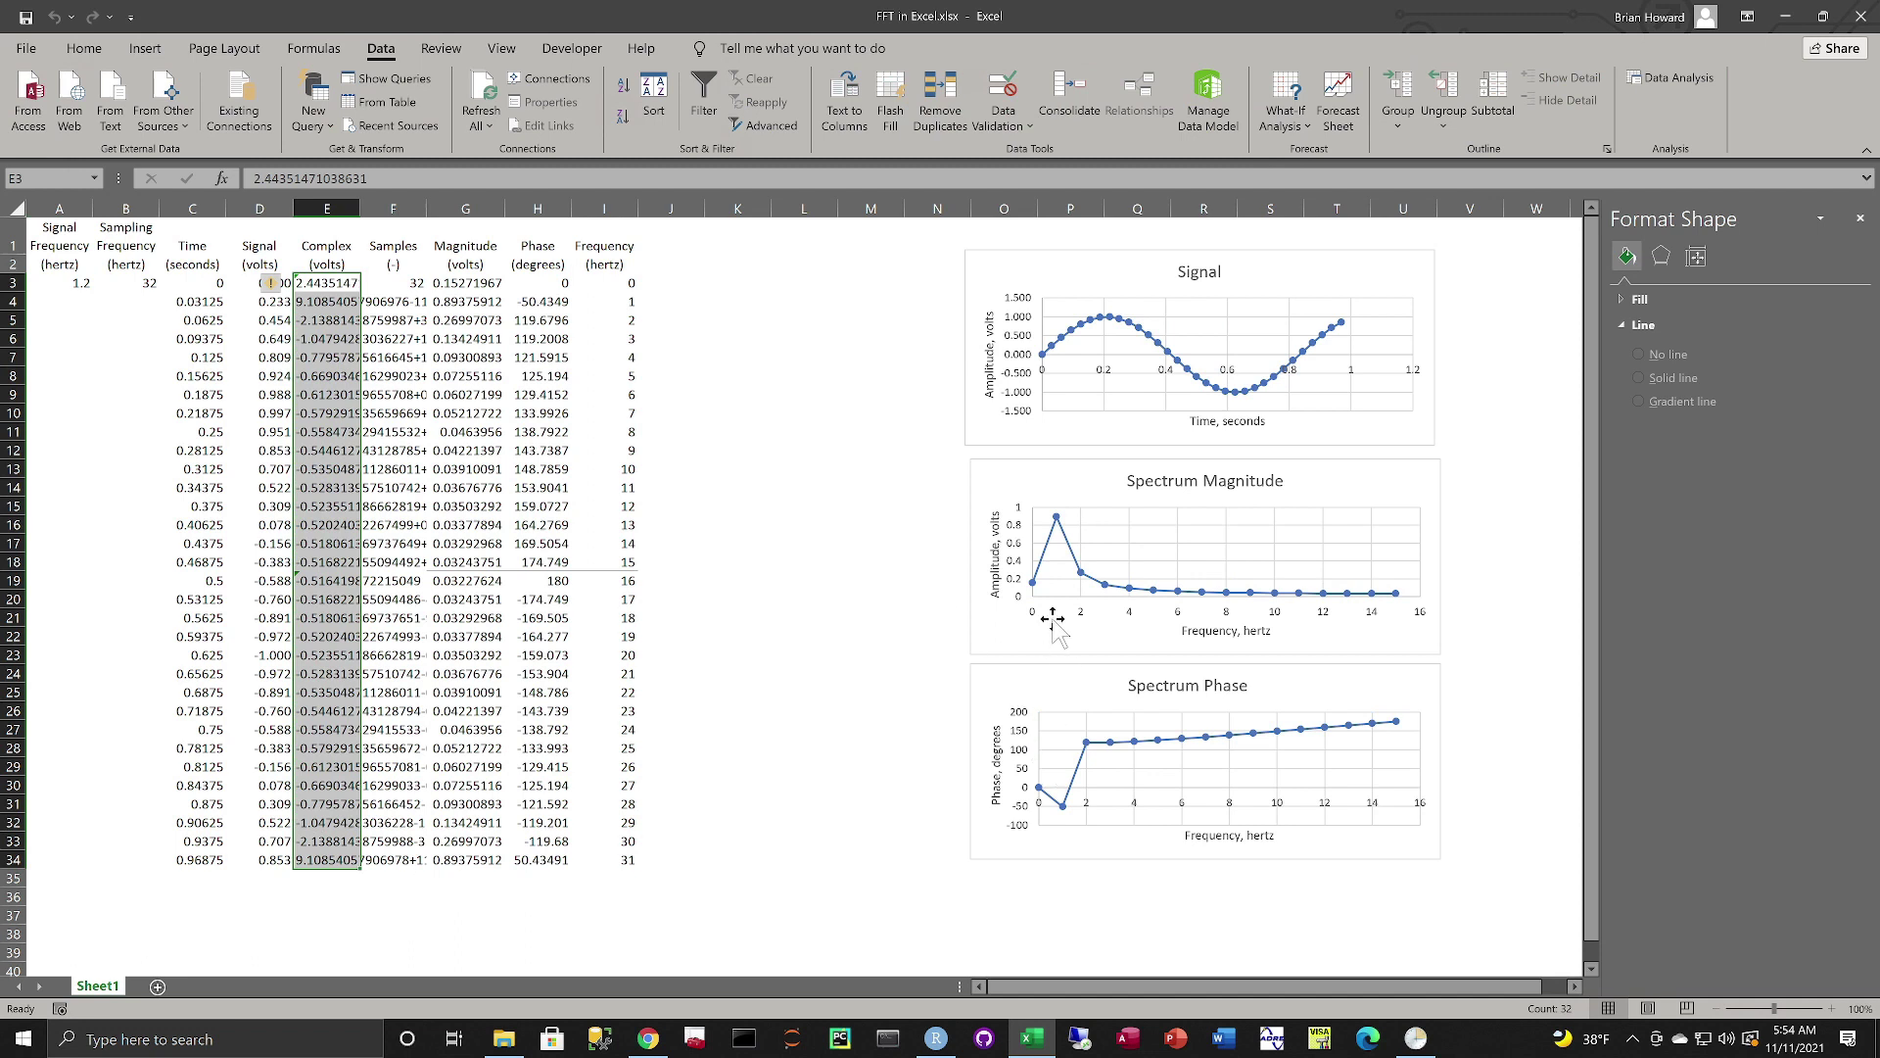